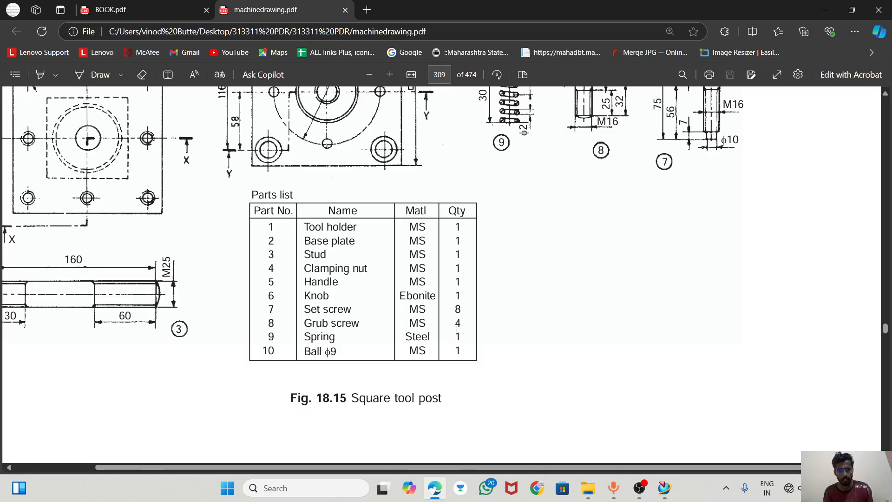
- Examine the square tool post drawing on page 309 and highlight the Tool holder entry in its parts list
scroll(458, 327, up, 1)
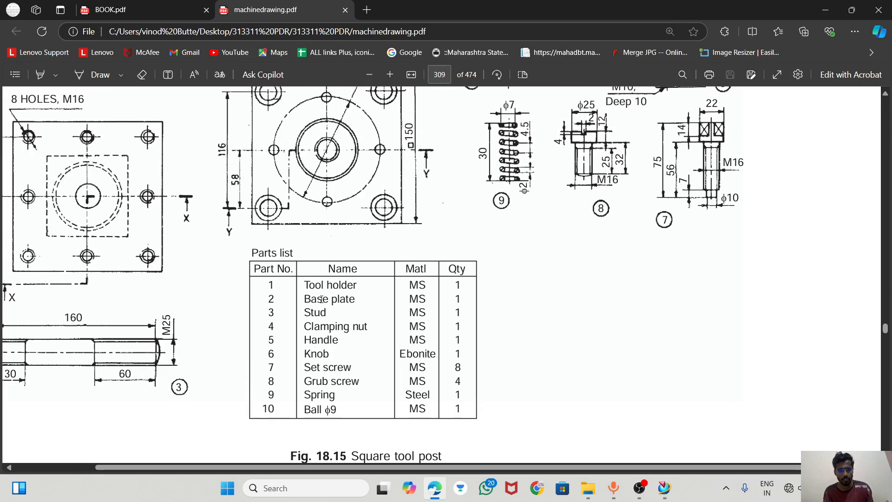
ctrl+scroll(410, 299, down, 5)
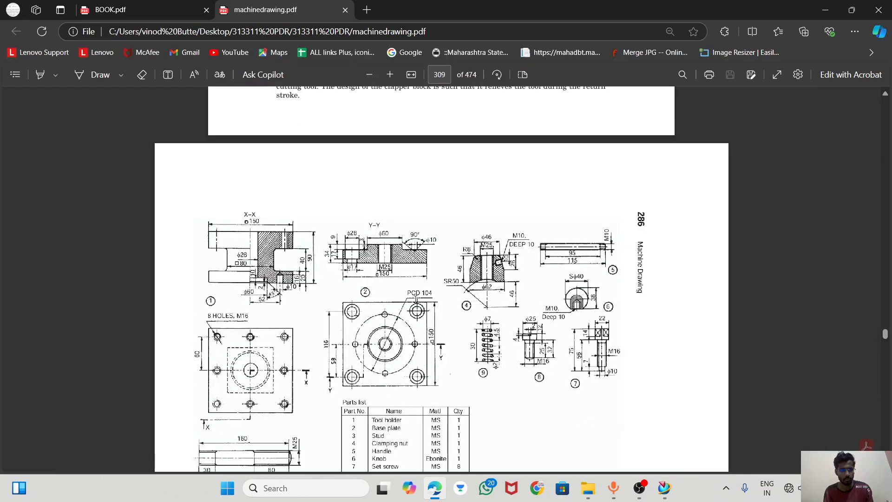
ctrl+scroll(275, 340, up, 4)
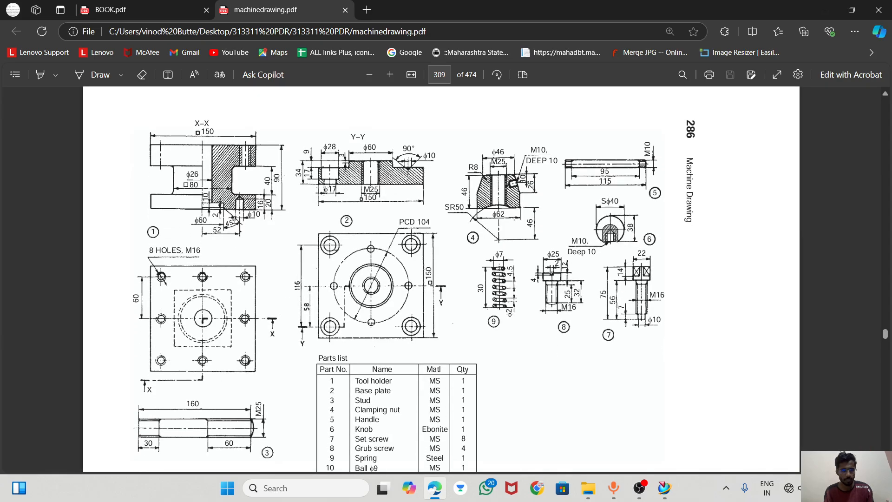
ctrl+scroll(220, 328, up, 1)
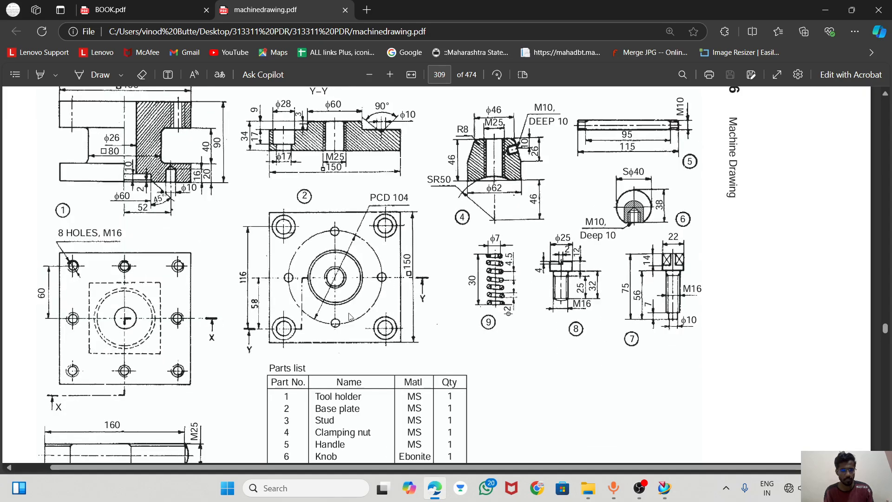
scroll(215, 281, up, 2)
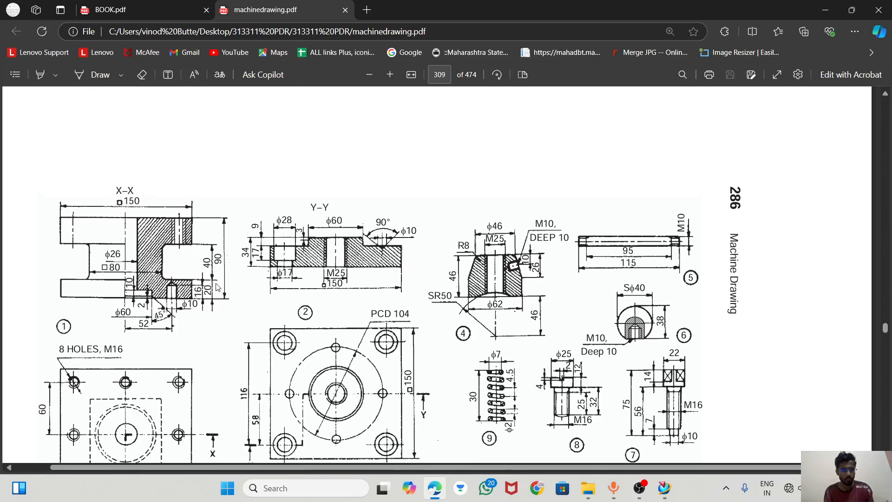
scroll(216, 287, down, 2)
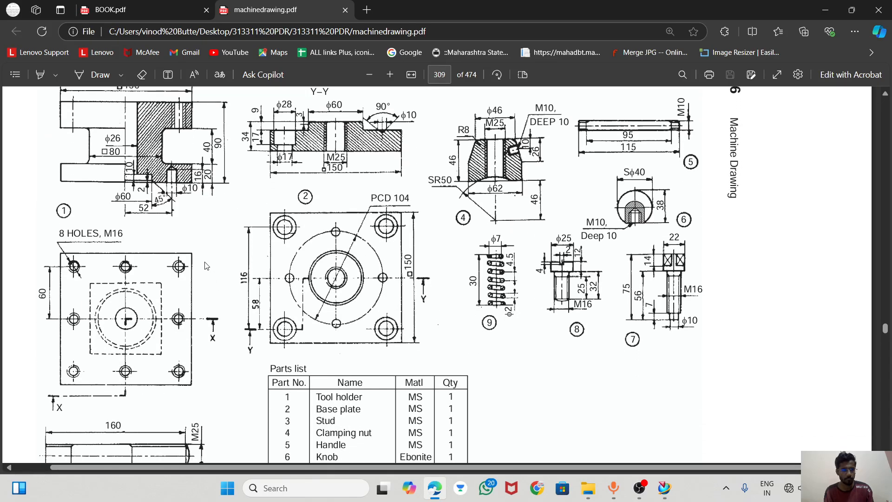
scroll(161, 255, up, 2)
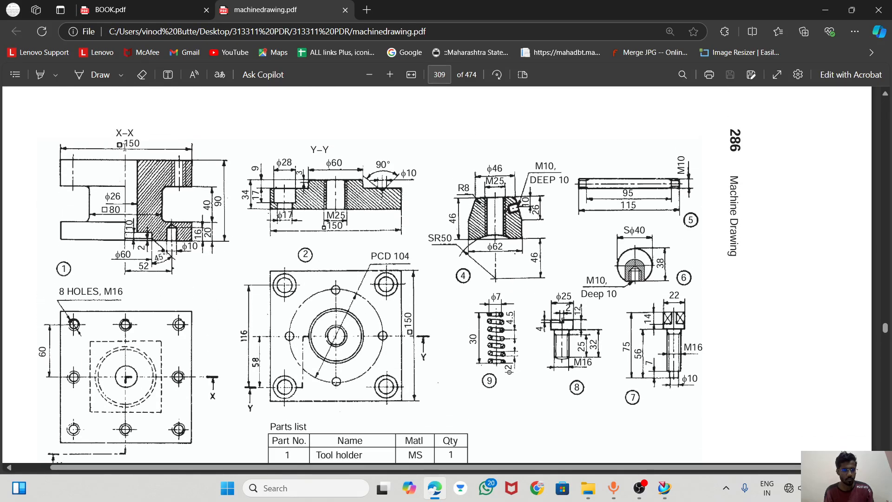
mouse_move(664, 488)
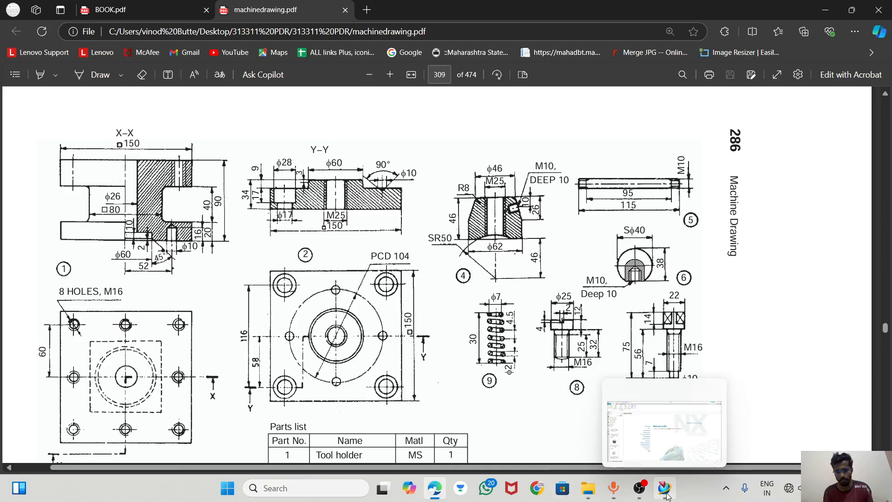
click(640, 442)
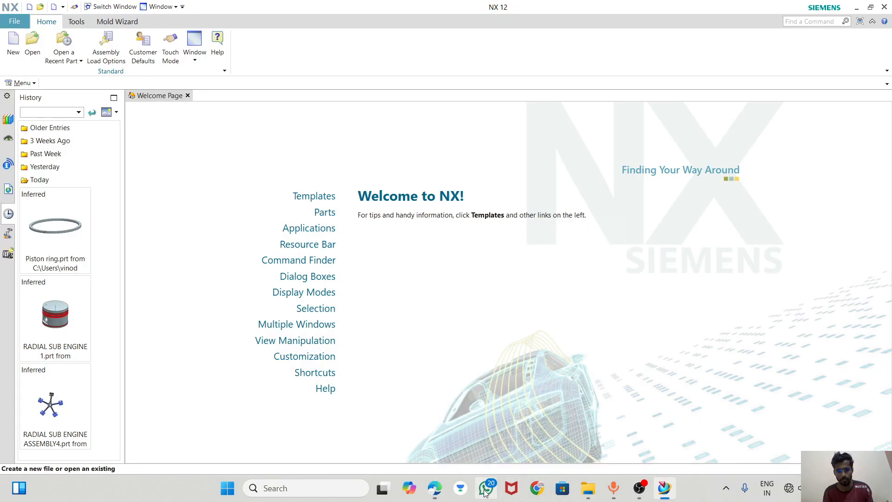
click(440, 490)
scroll(347, 356, down, 4)
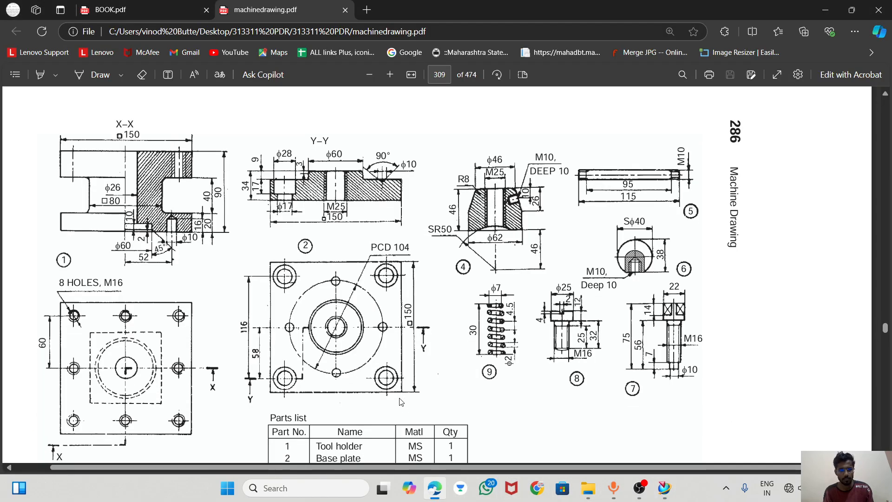
drag(346, 340, 316, 340)
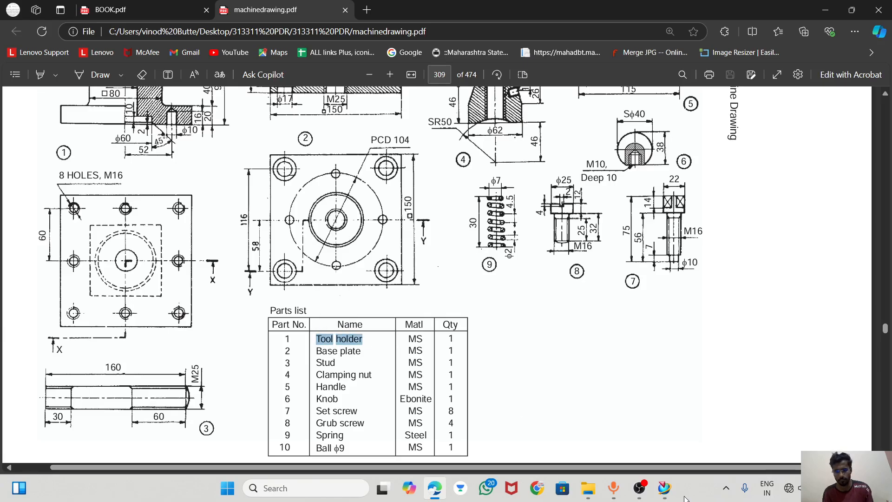
- Switch to NX and start a new file from the millimetre Model template, named Toolholder.prt
click(664, 488)
click(14, 45)
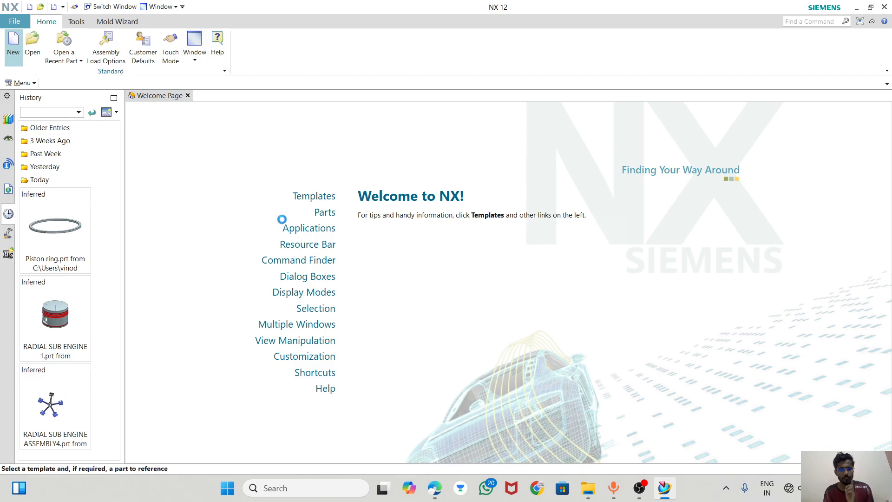
click(206, 77)
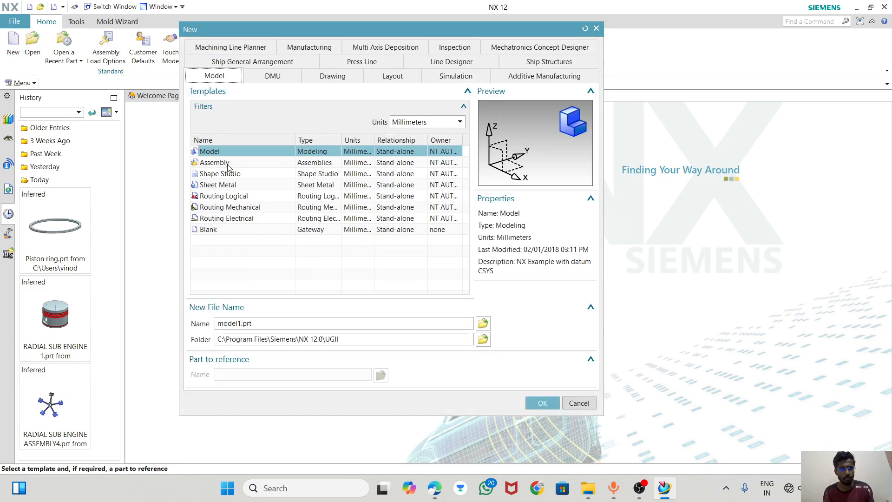
double_click(241, 322)
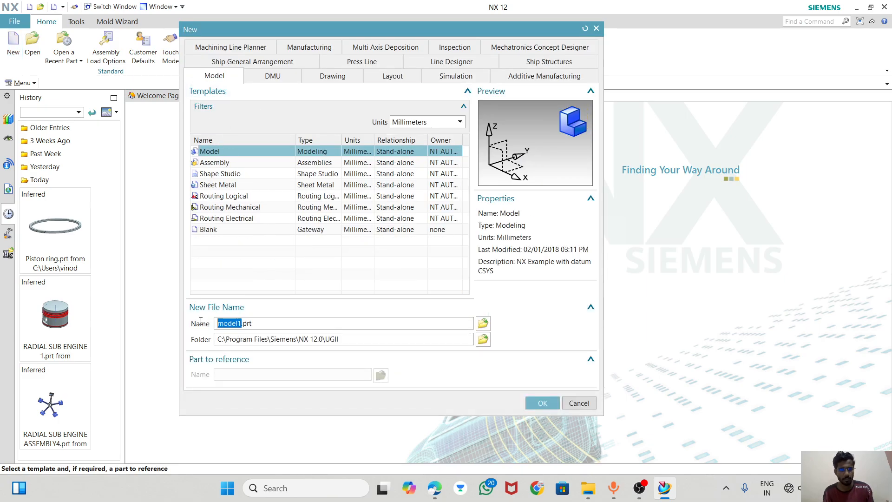
text(Toolholder)
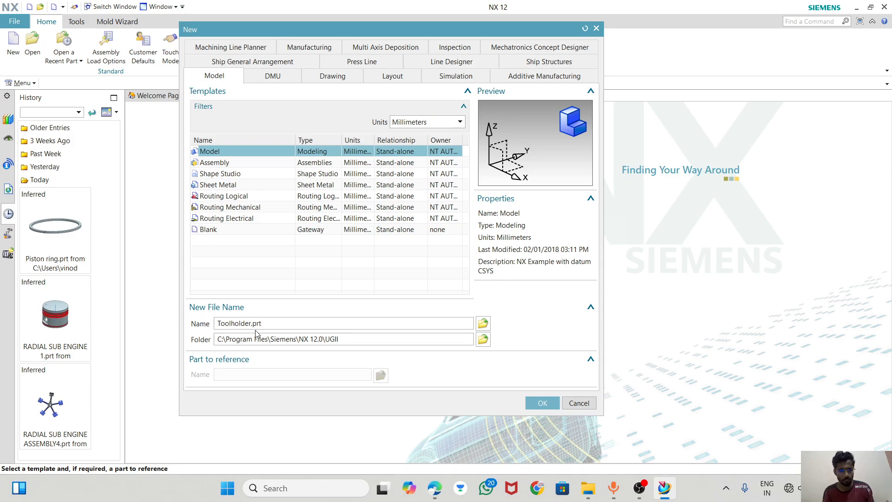
- Choose the TOOL POST folder inside NX12.0 on the Desktop as the save location and create the part
click(482, 339)
click(446, 222)
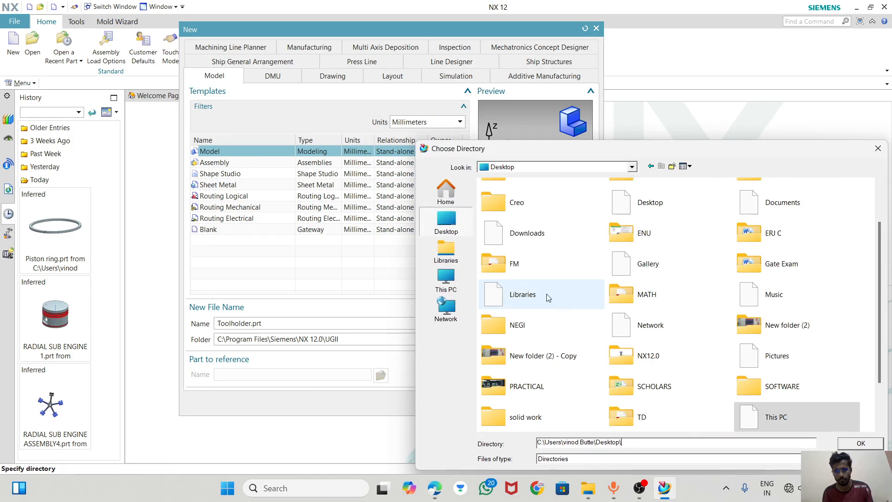
scroll(537, 291, down, 2)
double_click(622, 293)
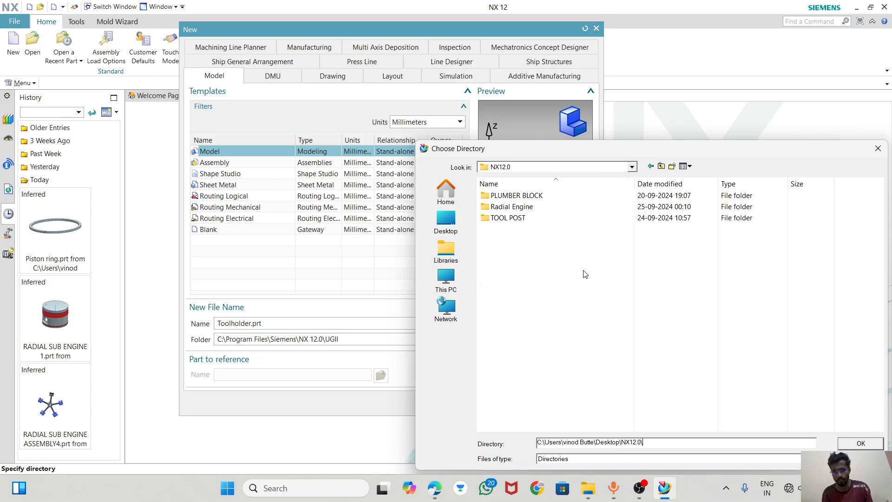
double_click(516, 218)
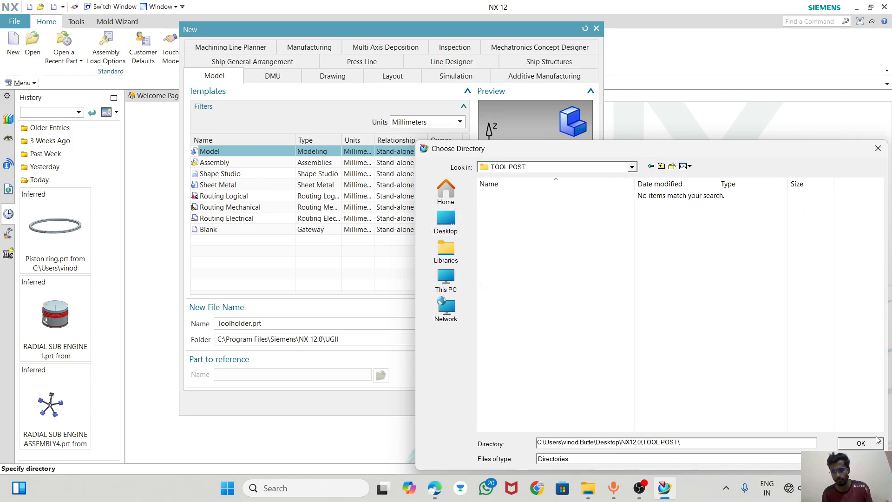
click(860, 444)
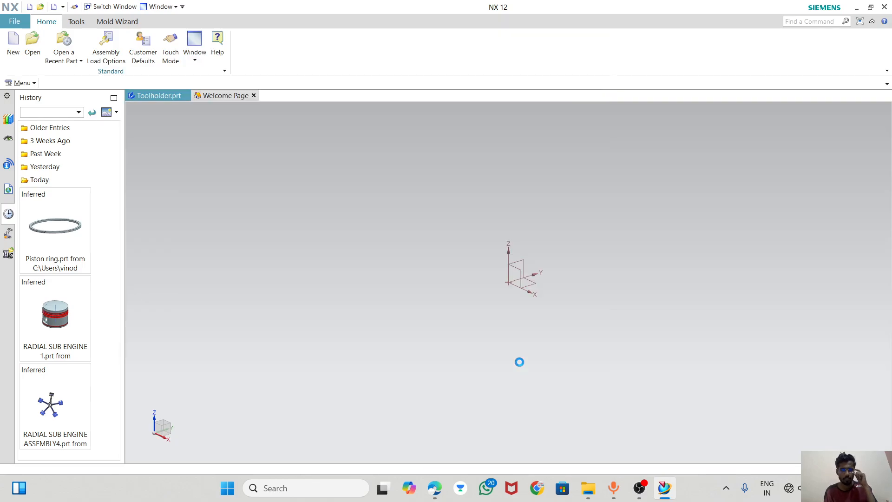
- Change the graphics window to a white background
right_click(339, 262)
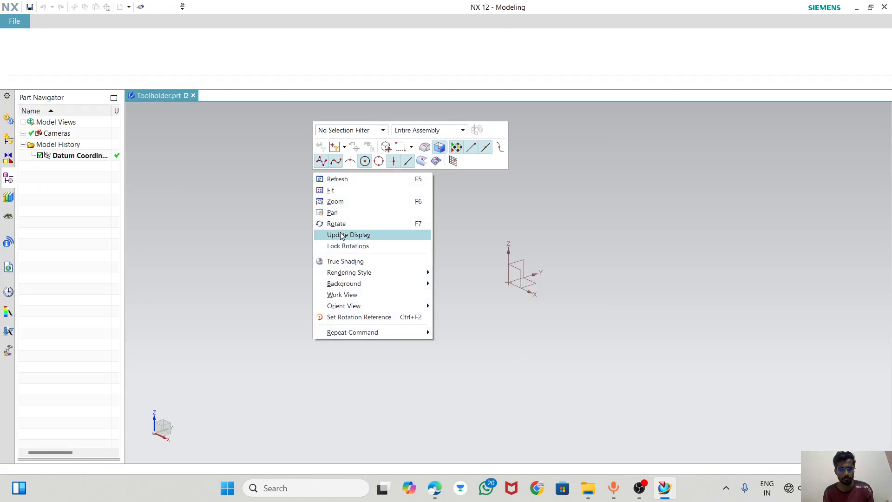
mouse_move(349, 271)
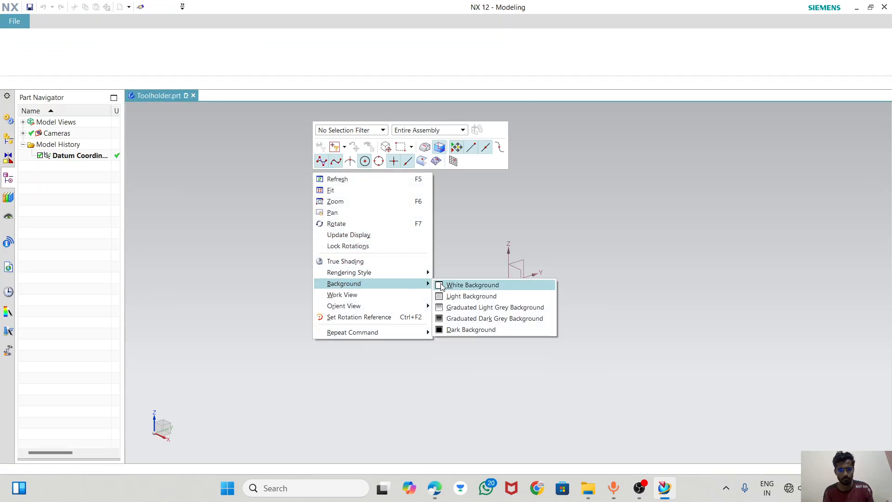
click(469, 282)
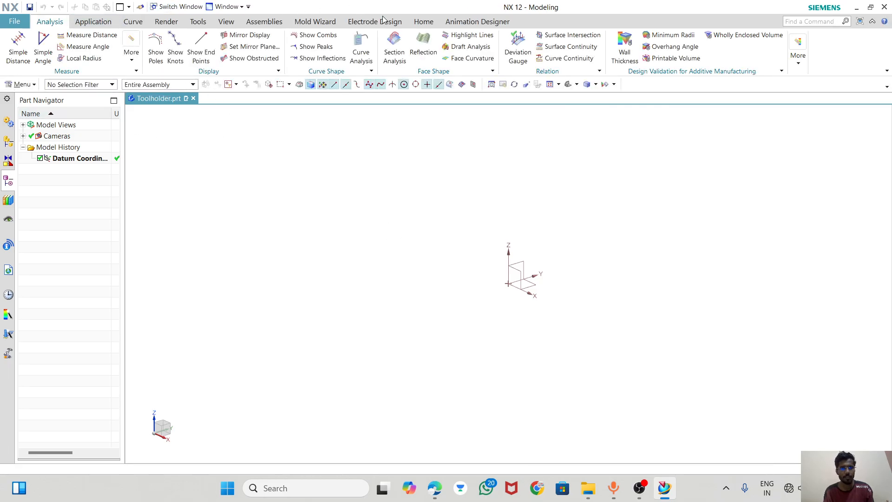
- Create a new sketch on the XY plane of the datum coordinate system
click(422, 21)
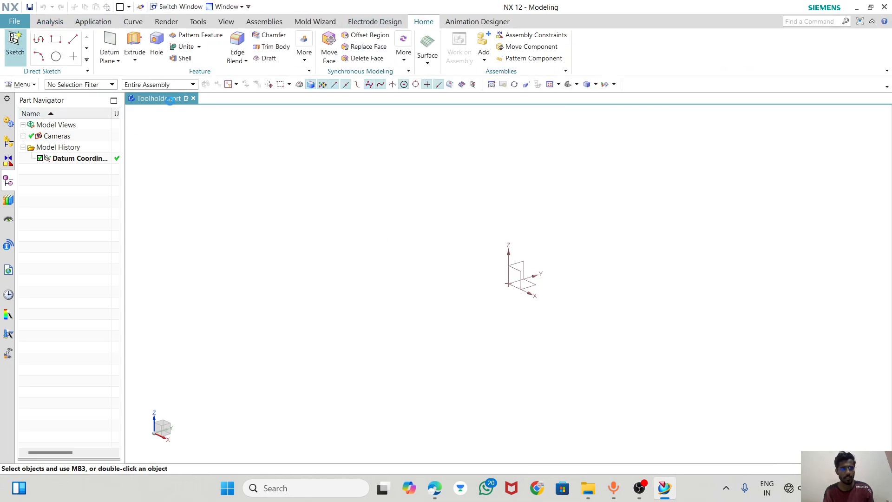
click(532, 281)
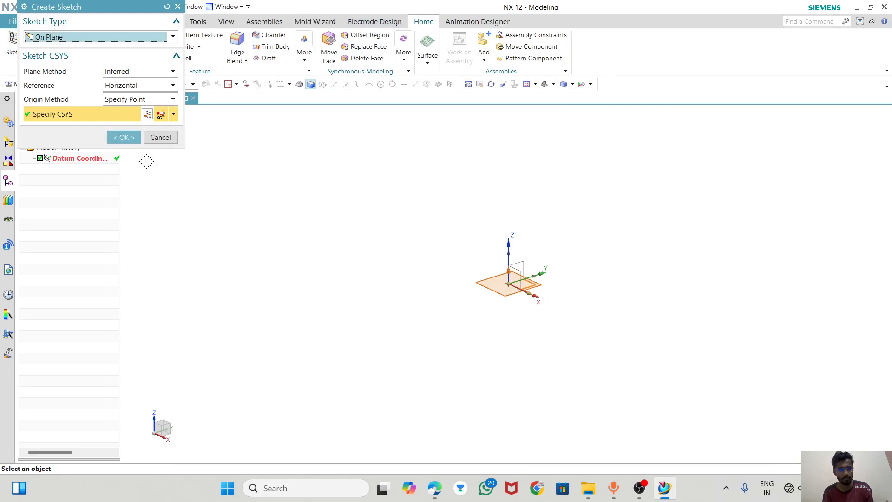
click(123, 137)
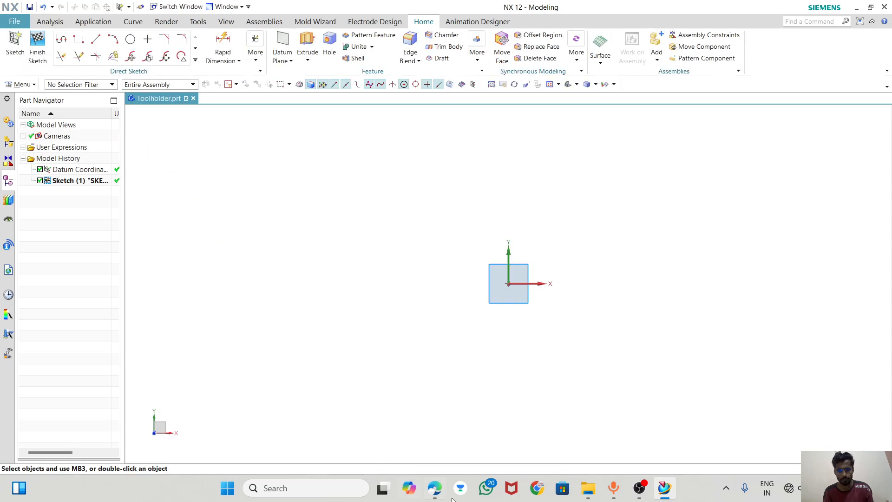
- Consult the tool holder views in the PDF, then sketch a rectangle about 174 by 119 mm around the origin in NX
click(439, 492)
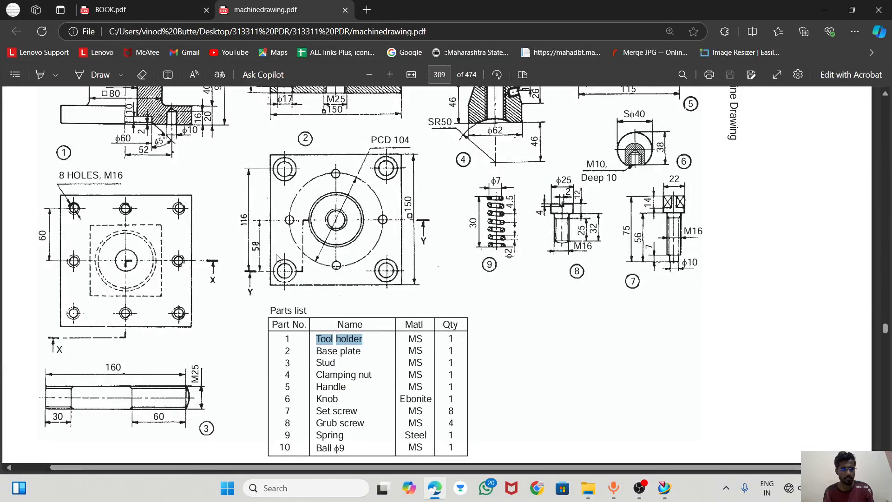
scroll(277, 258, up, 2)
scroll(130, 170, up, 3)
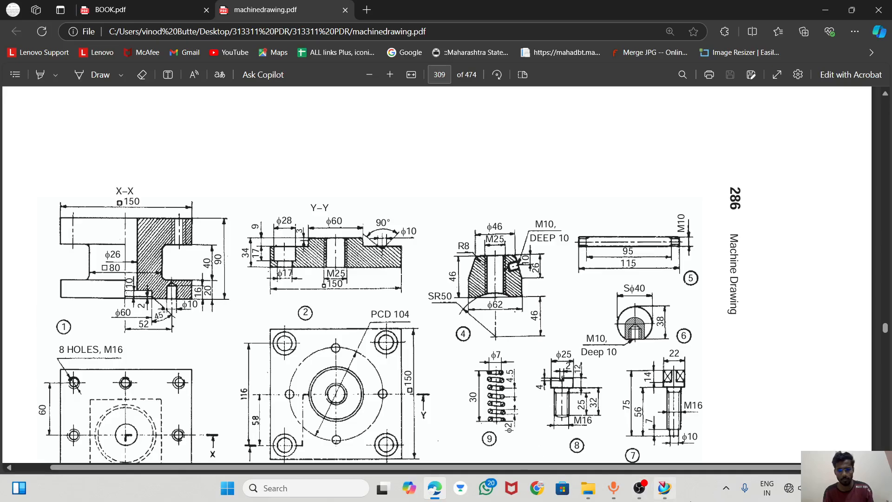
click(664, 487)
click(78, 39)
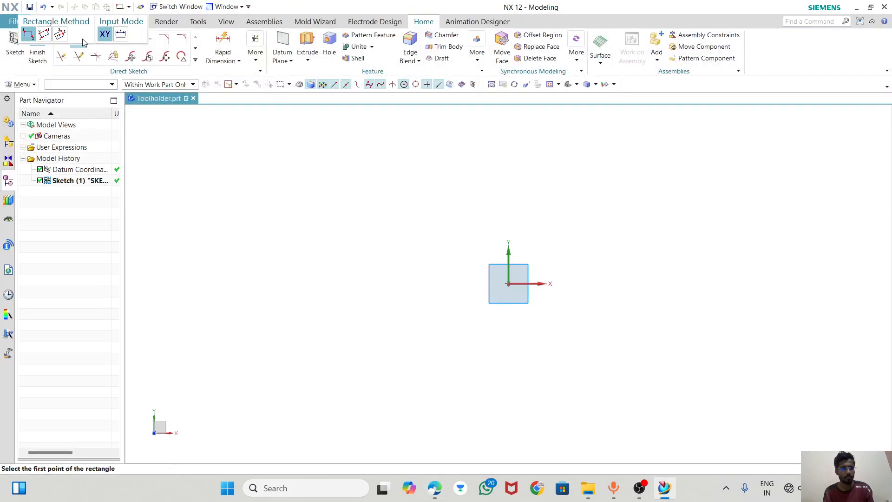
click(397, 217)
click(678, 409)
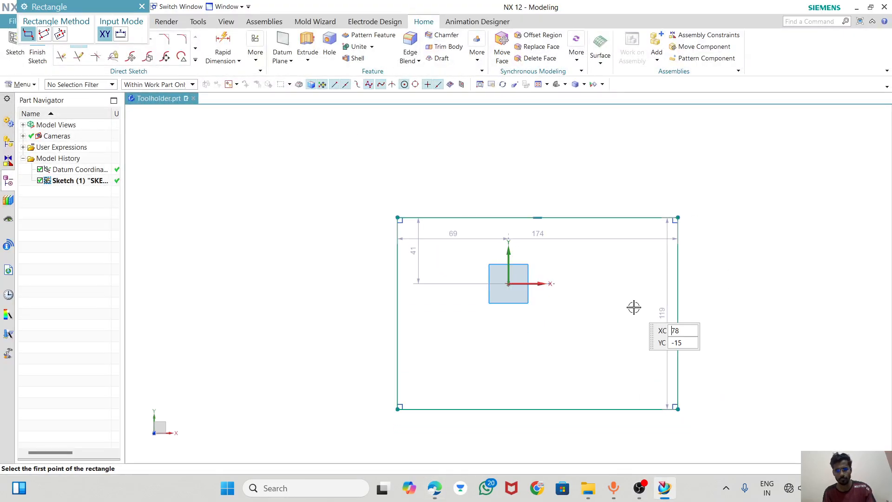
key(Escape)
- Place the width dimension above the rectangle and set it to 150 mm
drag(559, 208, 558, 189)
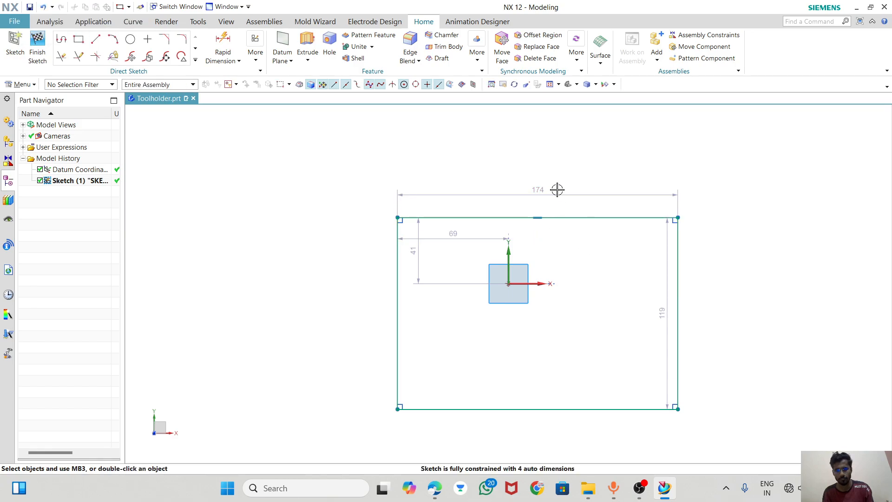
double_click(538, 194)
text(150)
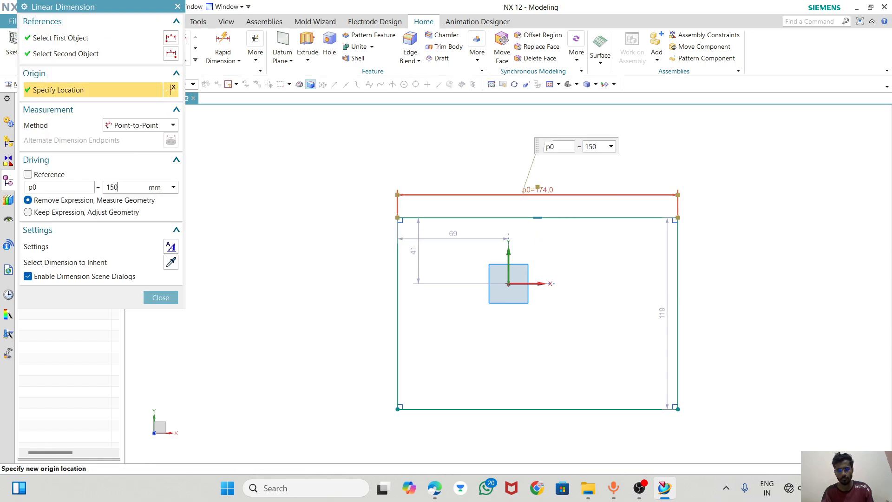
key(Return)
- Set the rectangle's height to 150 mm
drag(638, 333, 682, 325)
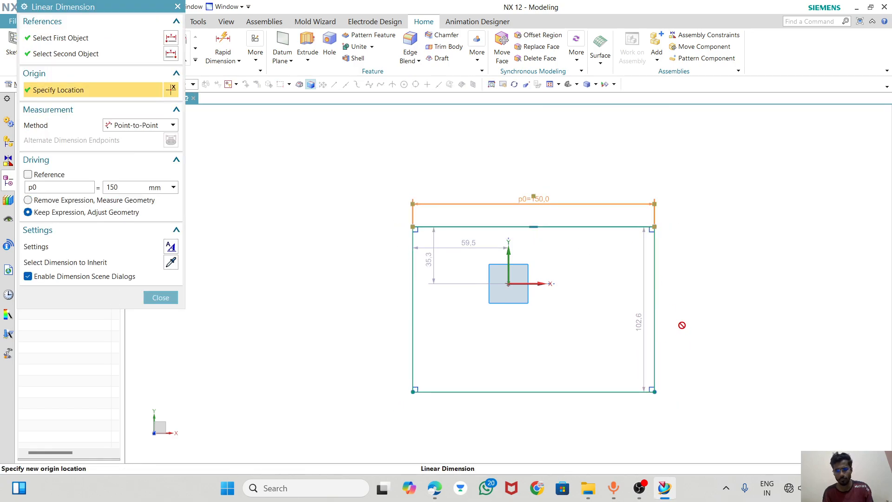
double_click(644, 282)
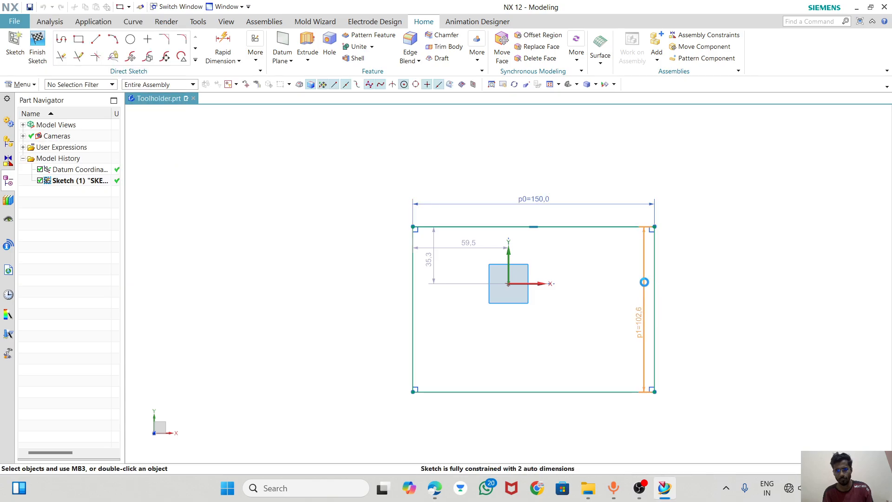
text(150)
key(Return)
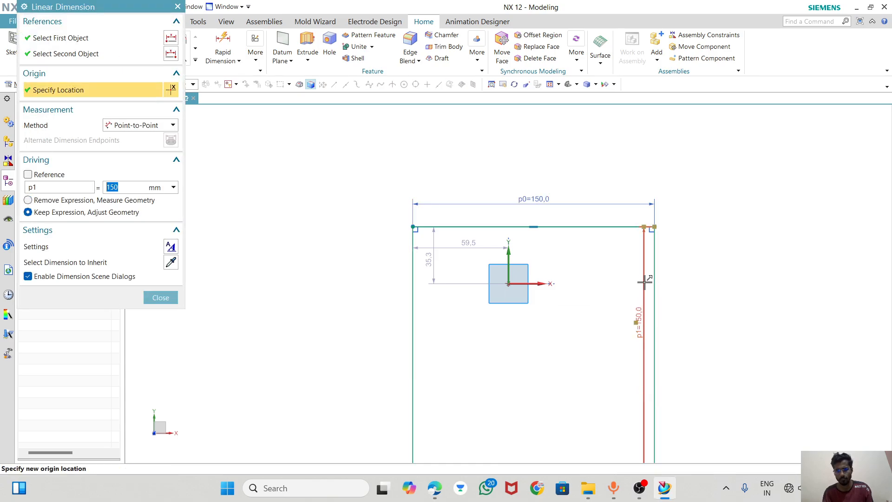
text(150)
key(Return)
scroll(587, 269, down, 3)
scroll(581, 294, up, 3)
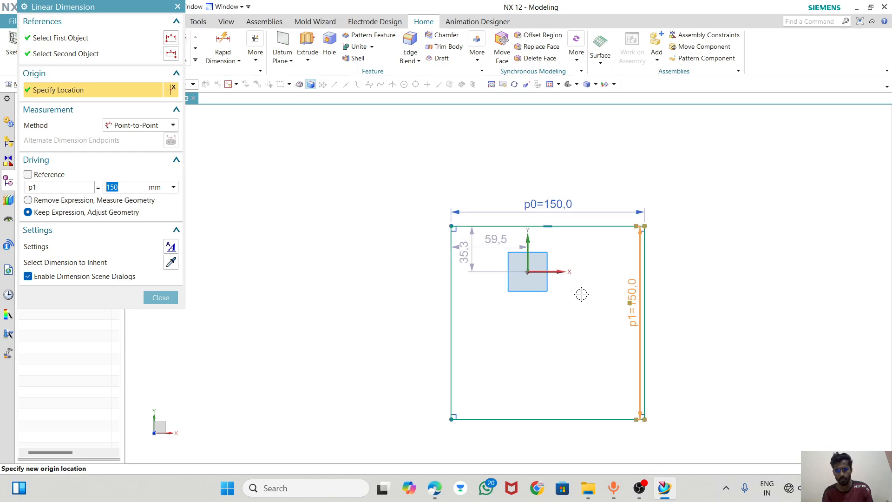
- Centre the 150 mm square on the origin with midpoint constraints to both sketch axes, and move its height dimension outside the square
key(Escape)
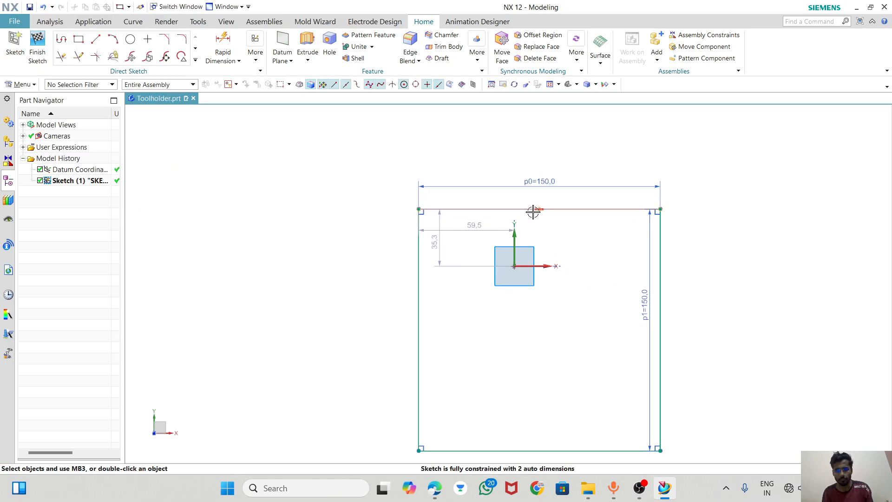
click(536, 210)
click(514, 237)
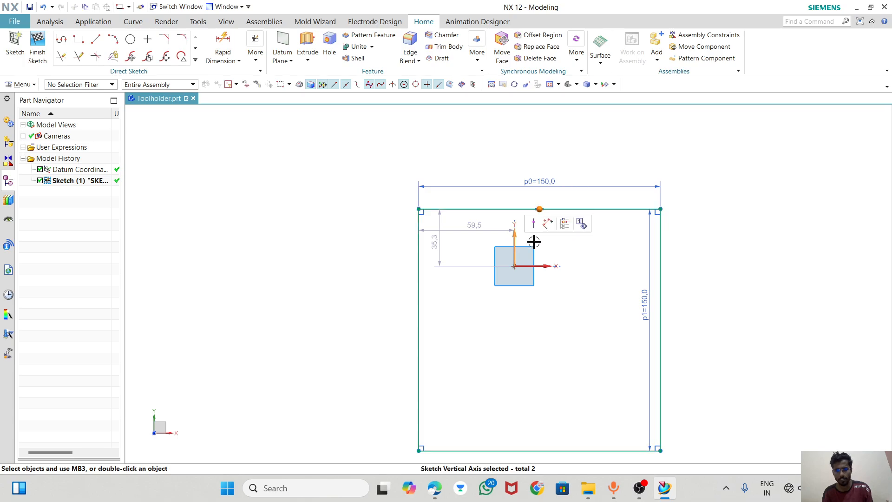
click(532, 224)
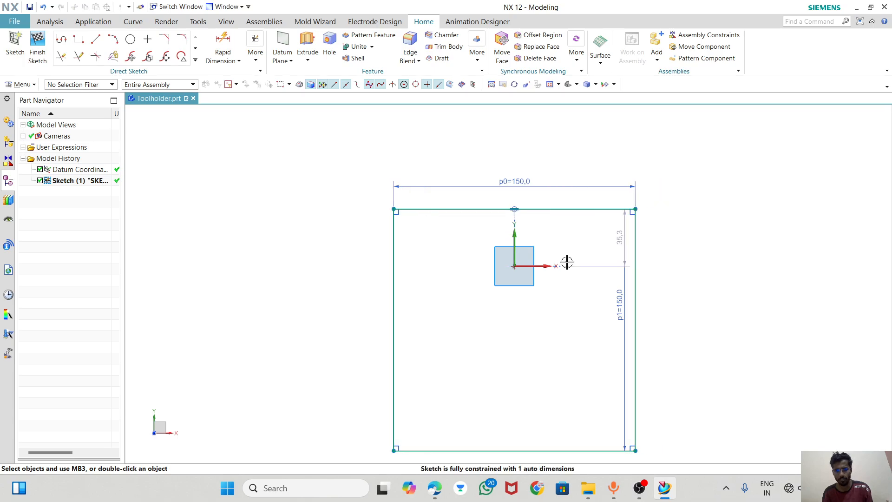
click(635, 330)
click(546, 265)
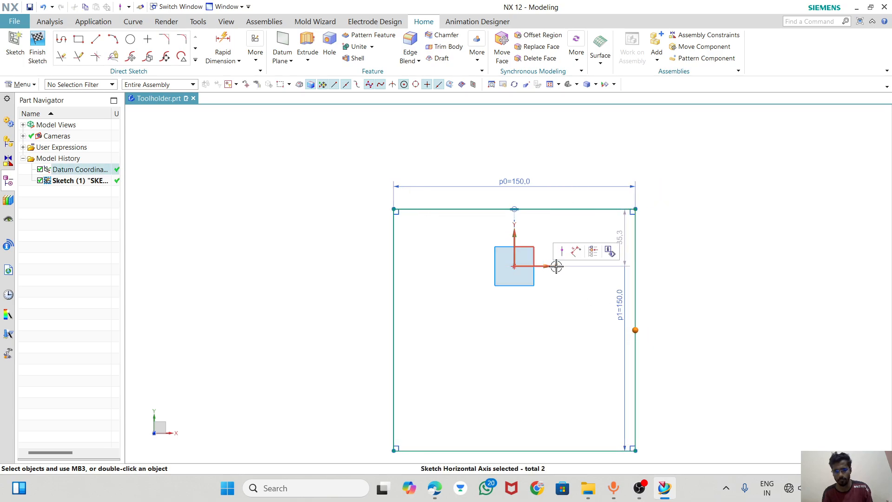
click(563, 251)
drag(623, 235, 696, 224)
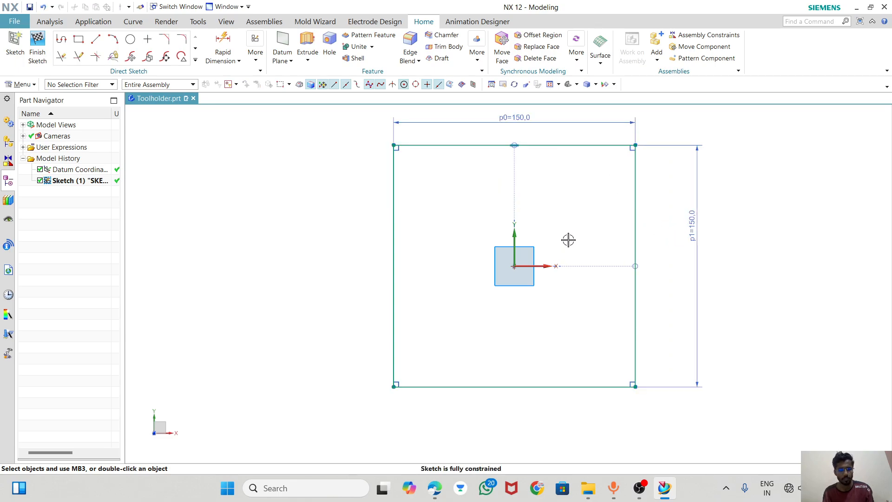
- Switch to the PDF drawing, highlight the 80 mm square dimension in the tool holder's section view, and return to NX
key(alt+Tab)
scroll(164, 325, down, 1)
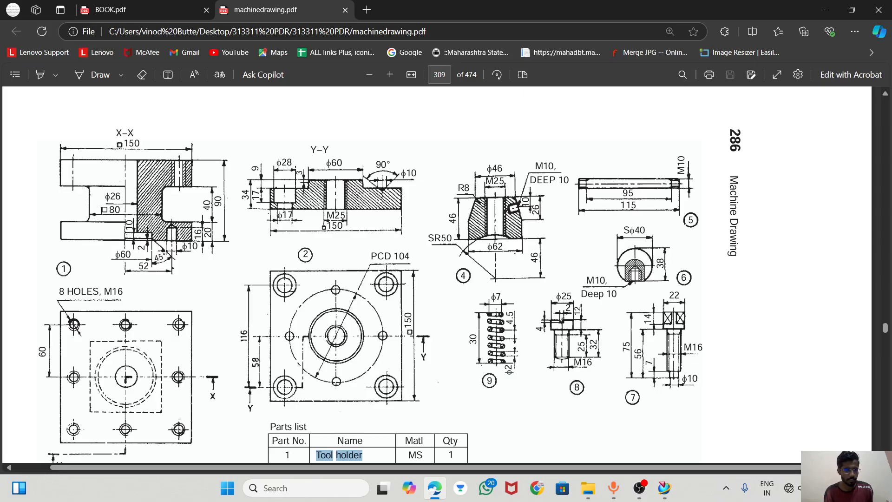
double_click(114, 209)
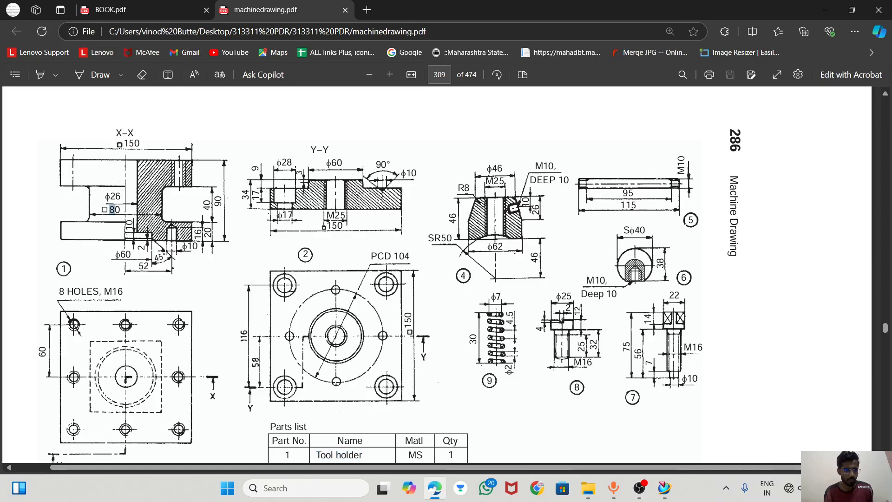
click(47, 75)
drag(103, 207, 113, 208)
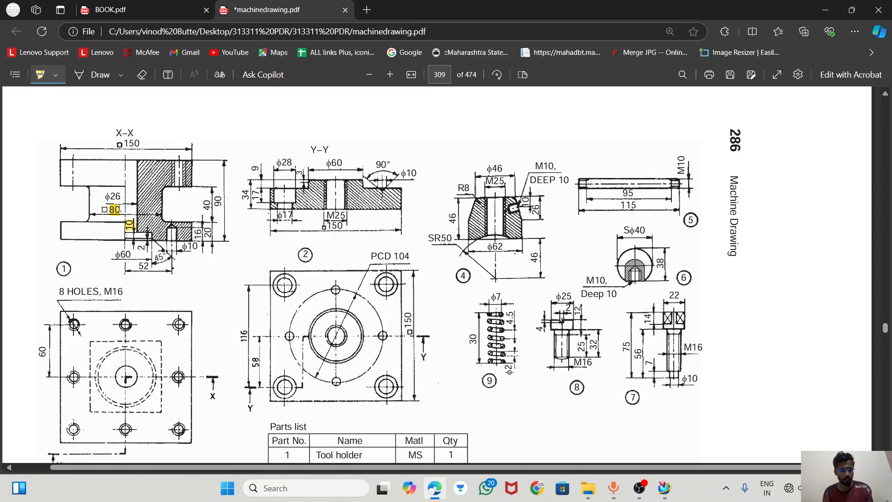
key(alt+Tab)
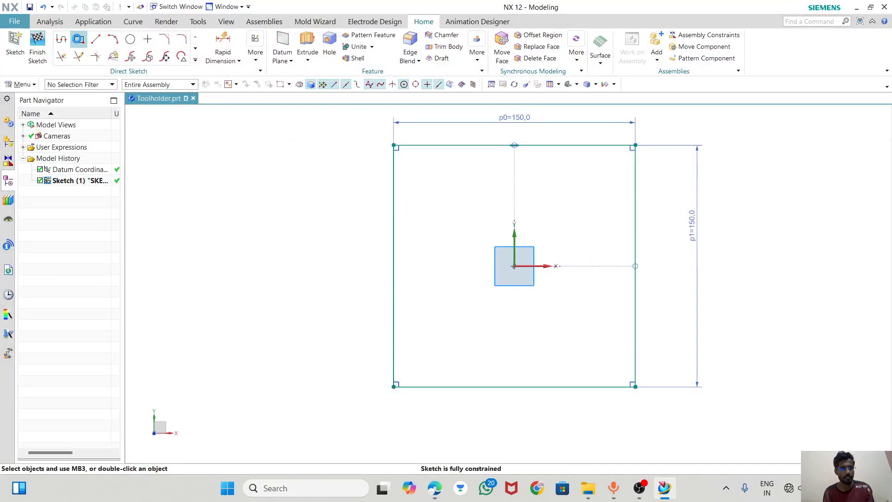
- Sketch an 80 by 80 mm rectangle around the origin inside the 150 mm square
click(78, 39)
click(454, 201)
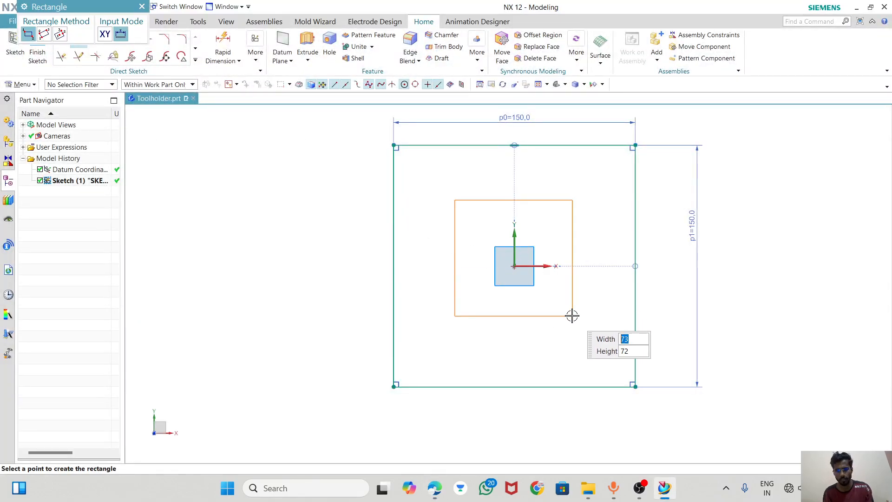
text(80)
key(Tab)
text(80)
key(Tab)
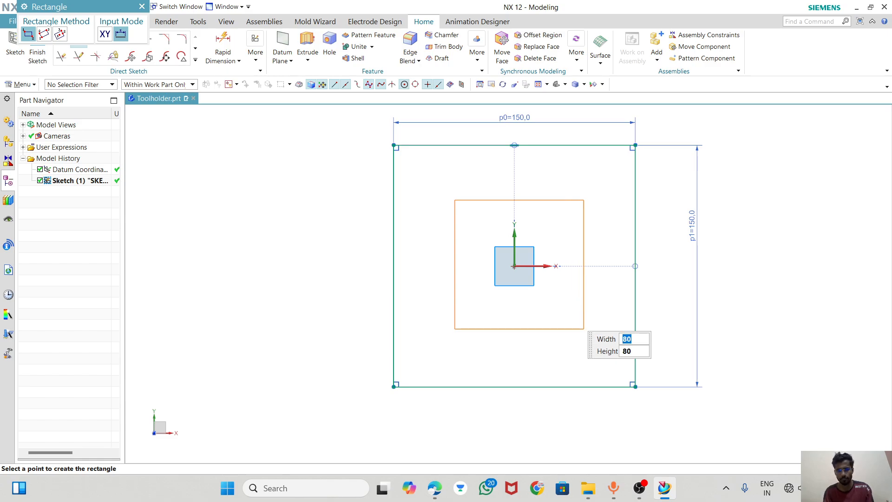
click(576, 309)
key(Escape)
- Centre the 80 mm square on both sketch axes with midpoint constraints, and move its width and height dimensions outside it
click(584, 264)
click(555, 266)
click(559, 257)
click(519, 202)
click(515, 245)
click(534, 231)
drag(520, 217, 532, 171)
drag(568, 251, 599, 241)
- Highlight the ϕ60 dimension in the PDF drawing, then sketch a 60 mm diameter circle centred on the origin in NX
key(alt+Tab)
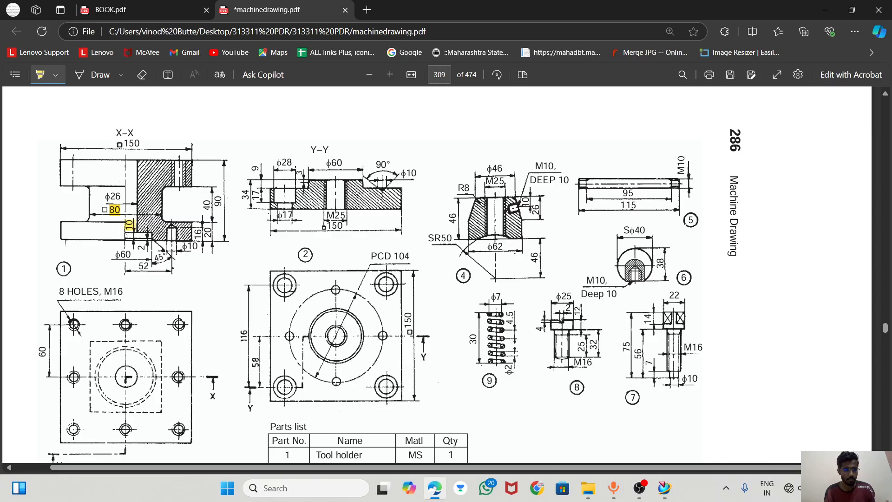
scroll(118, 362, down, 1)
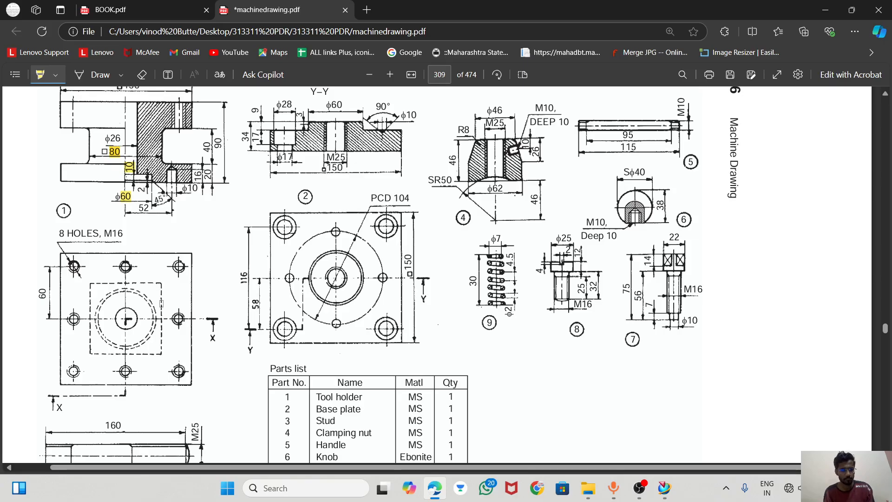
key(alt+Tab)
click(133, 41)
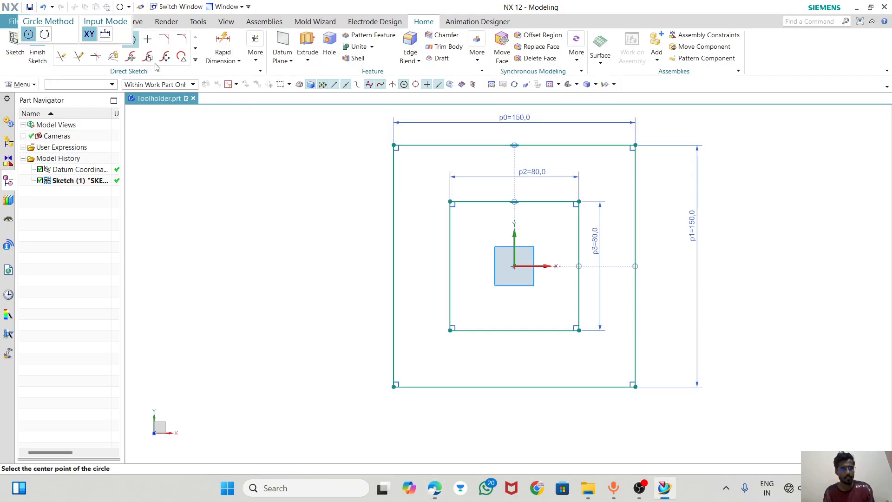
click(515, 267)
text(60)
key(Return)
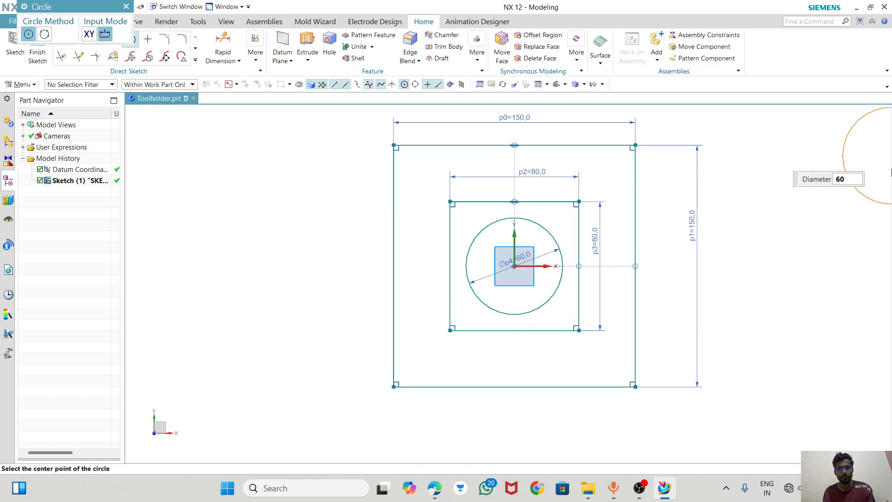
- Check the tool holder views in the PDF drawing, then close the Circle command and finish the sketch in NX
key(alt+Tab)
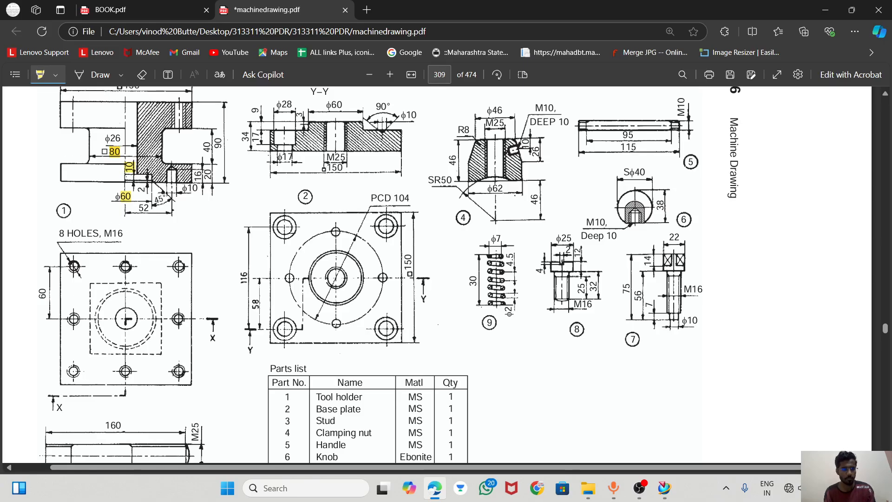
key(alt+Tab)
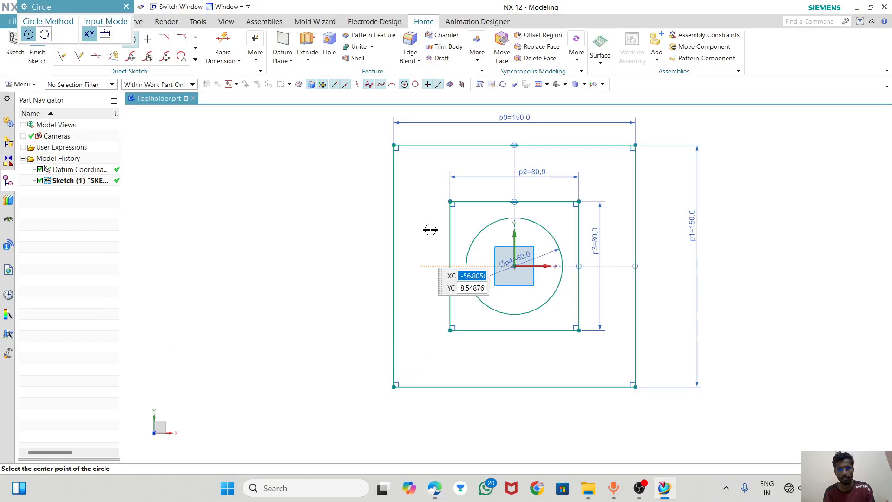
click(126, 6)
click(40, 45)
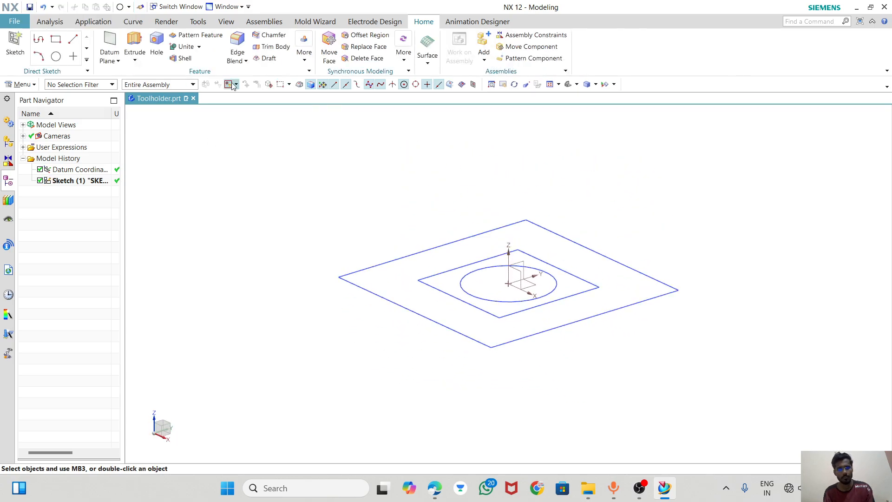
- Extrude the outer 150 mm square by 20 mm using Connected Curves, highlighting the 20 mm base thickness in the PDF
click(135, 46)
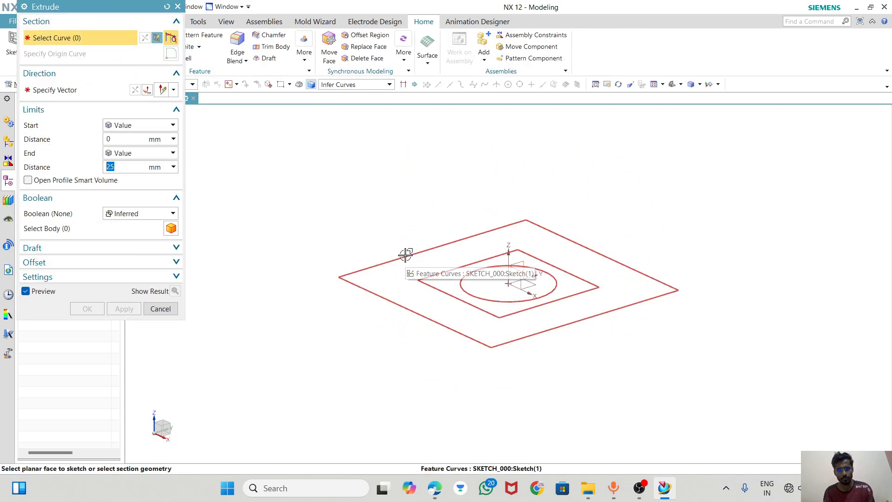
click(354, 85)
click(345, 107)
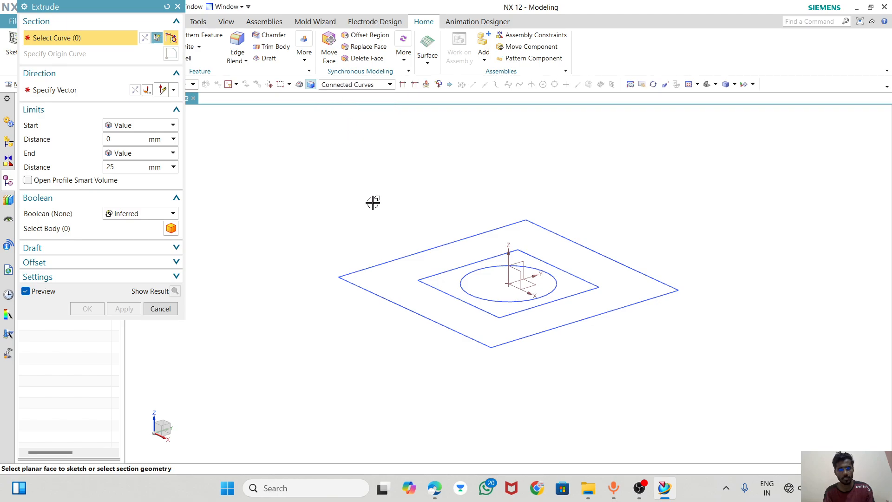
click(392, 257)
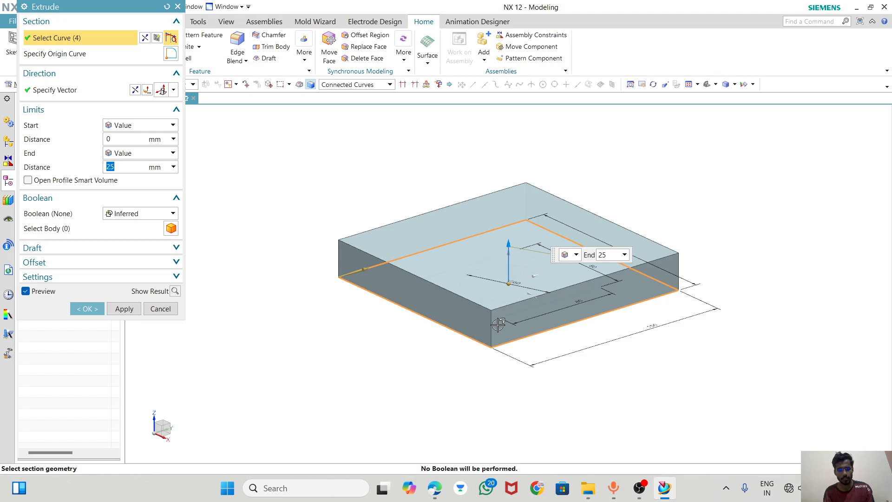
key(alt+Tab)
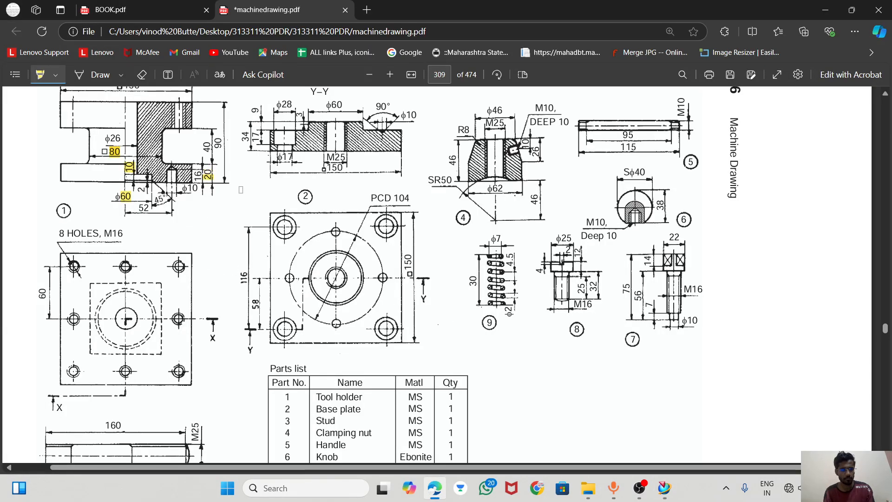
key(alt+Tab)
text(2)
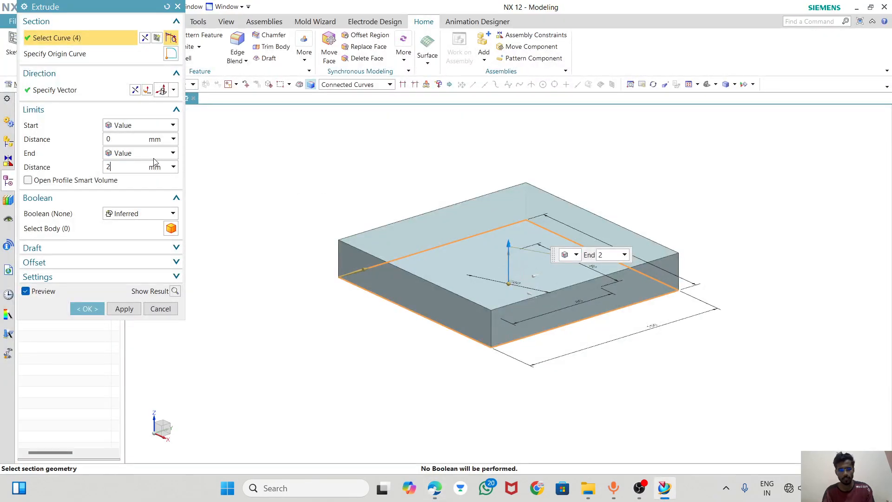
text(0)
key(Return)
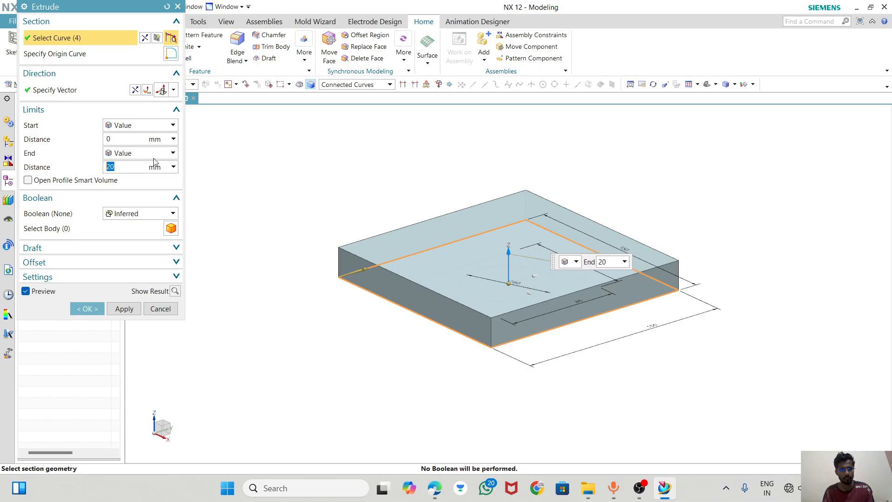
click(81, 309)
- Highlight the 40 mm slot height in the PDF, then extrude the inner 80 mm square by 60 mm in NX, uniting it with the base
key(alt+Tab)
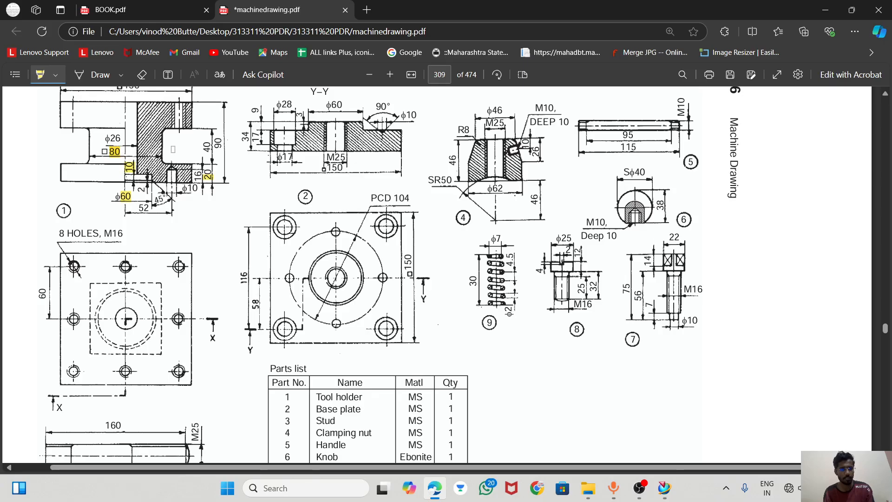
key(alt+Tab)
click(109, 47)
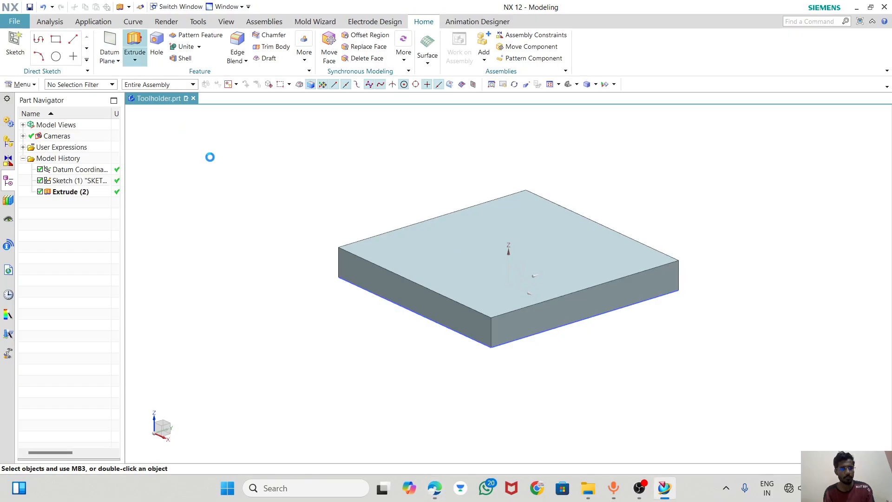
middle_drag(348, 375, 330, 319)
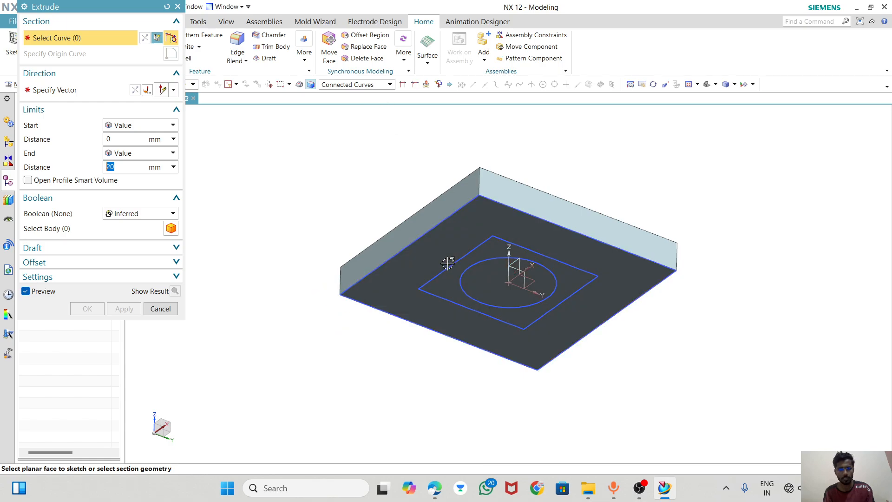
click(451, 265)
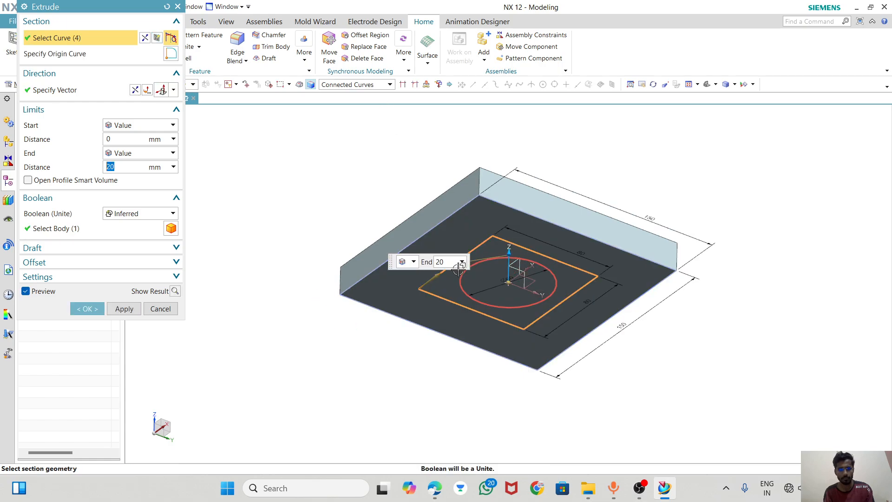
middle_drag(620, 168, 608, 210)
key(alt+Tab)
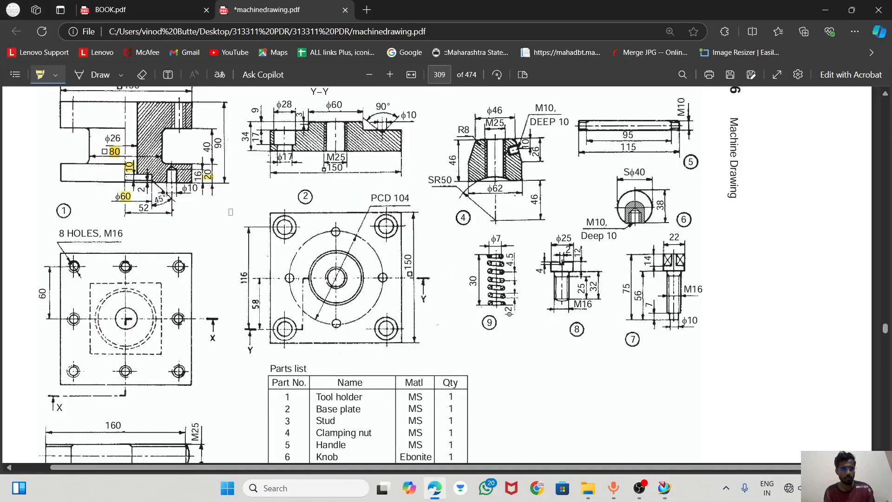
drag(205, 146, 223, 147)
key(alt+Tab)
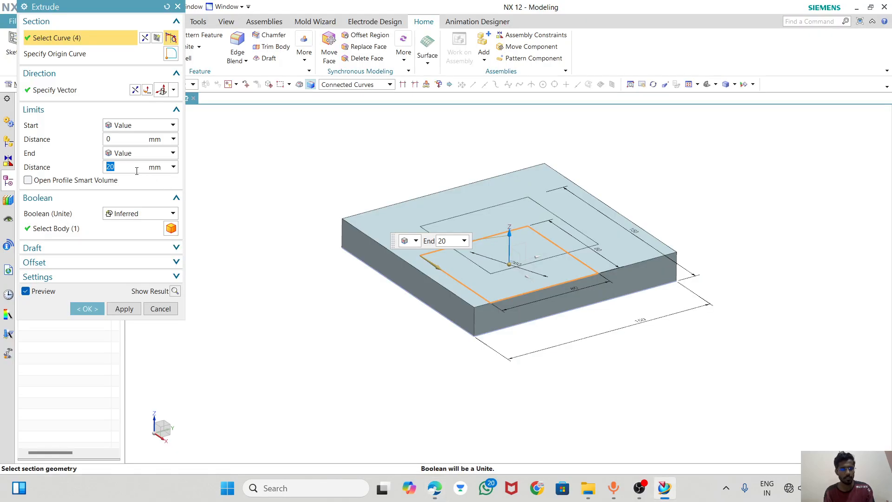
text(0)
key(Return)
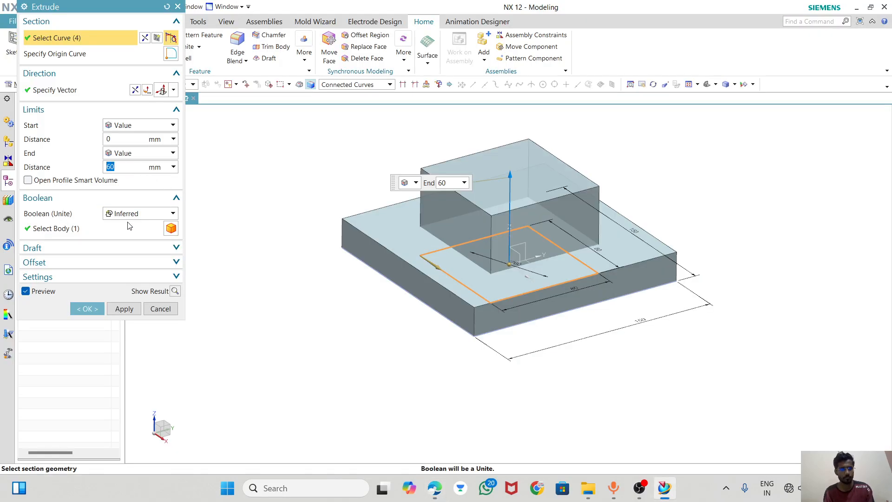
click(139, 214)
click(131, 238)
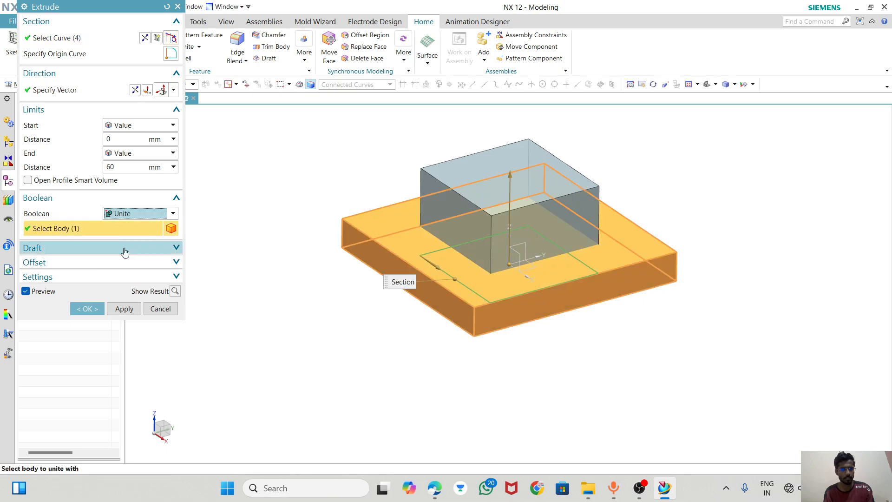
click(84, 309)
- Check the tool holder's section view in the PDF drawing, then extrude the outer 150 mm square by 60 mm in NX, uniting it with the body
key(alt+Tab)
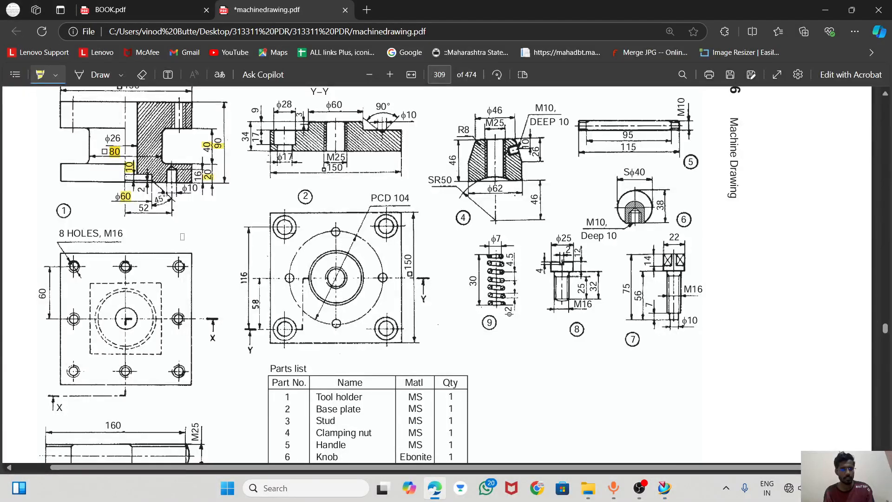
scroll(210, 159, up, 2)
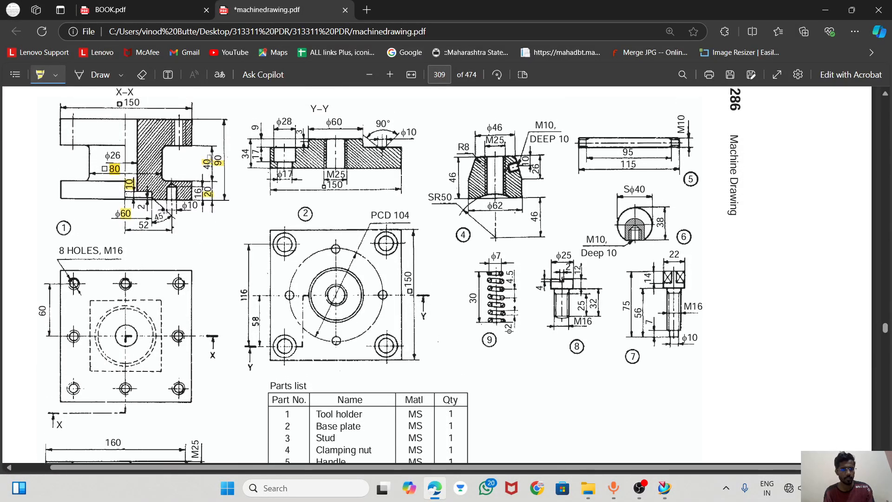
click(664, 488)
click(134, 41)
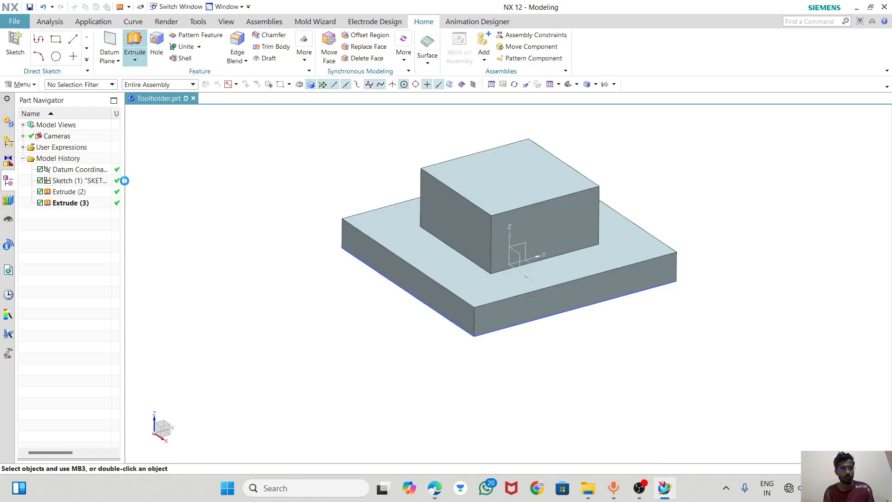
middle_drag(255, 239, 239, 175)
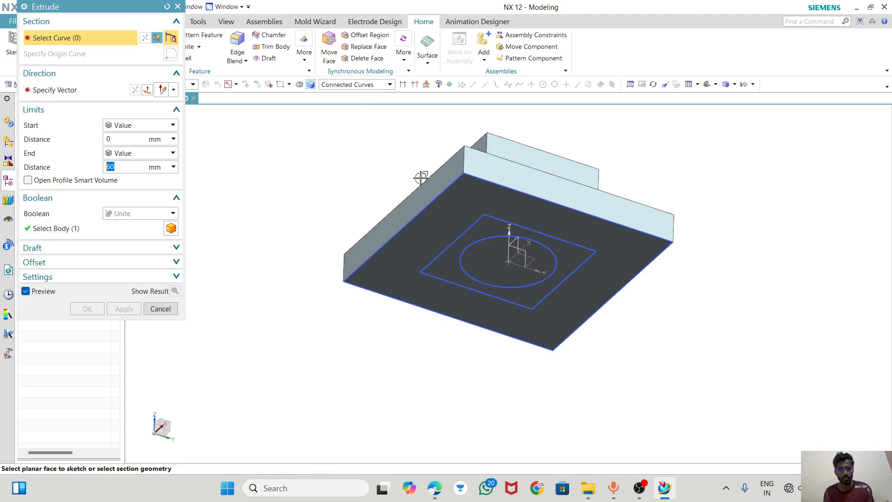
click(428, 201)
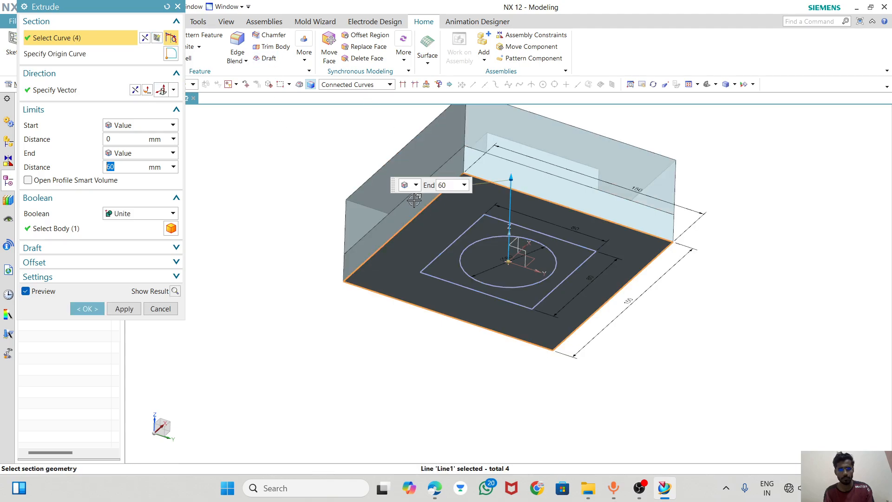
middle_click(557, 137)
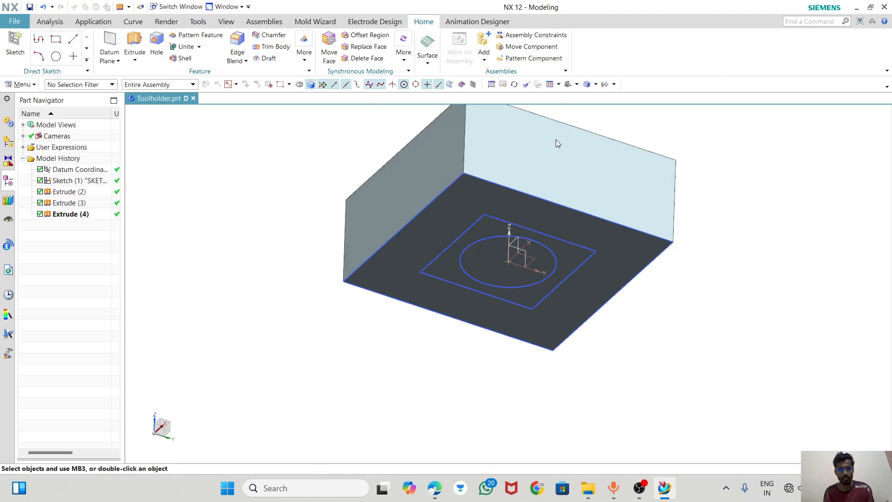
- Edit the last extrusion of the 150 mm square to start at 60 mm and end at 90 mm, forming the upper flange
double_click(70, 213)
middle_drag(492, 200, 539, 218)
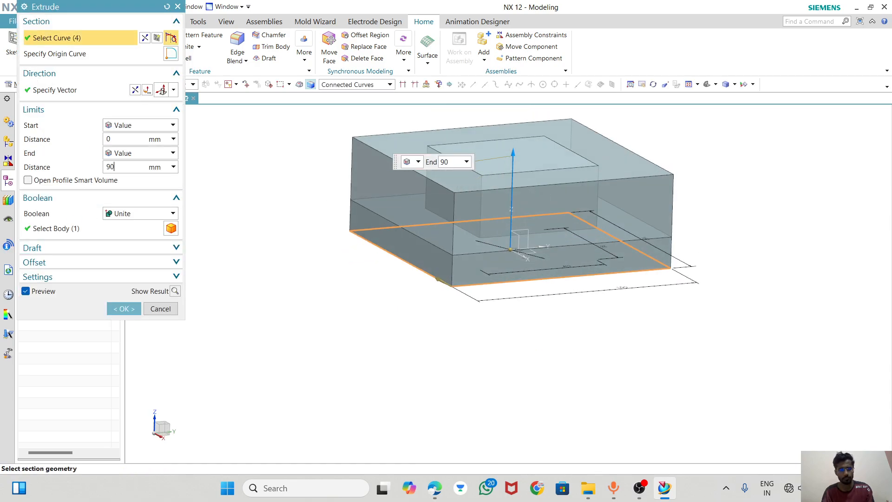
key(Return)
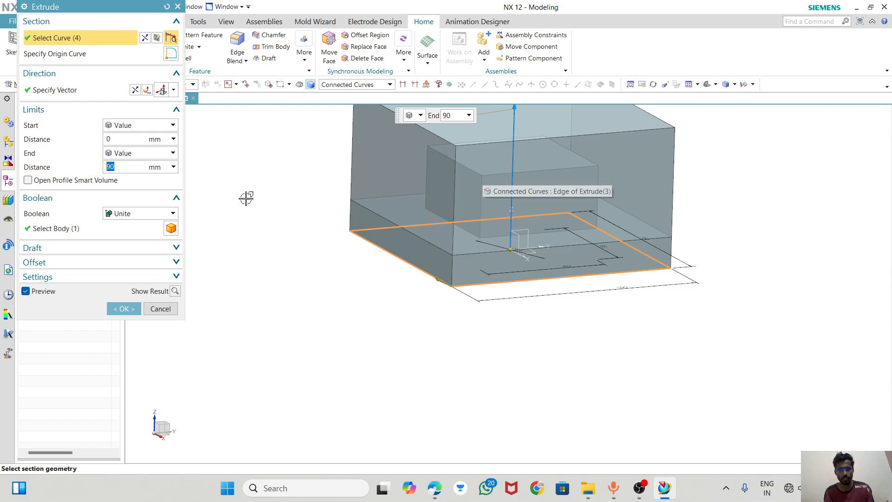
click(101, 141)
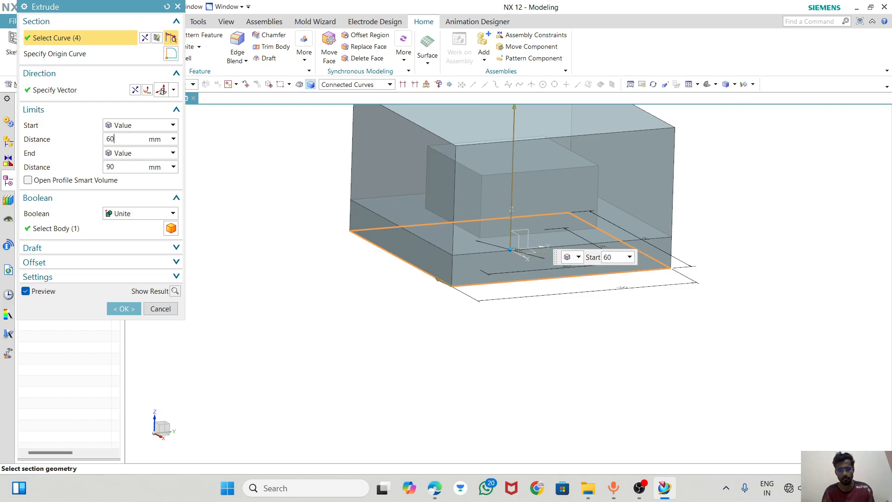
key(Return)
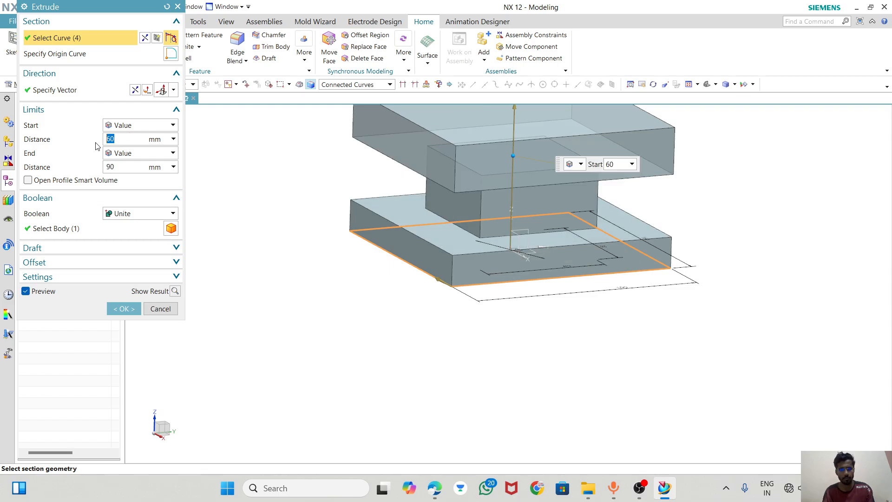
click(123, 307)
- Check the slot corners in the PDF drawing, then start an Edge Blend in NX on the four edges where the core meets the base
mouse_move(326, 295)
middle_down()
mouse_move(340, 261)
mouse_move(364, 276)
middle_up()
key(alt+Tab)
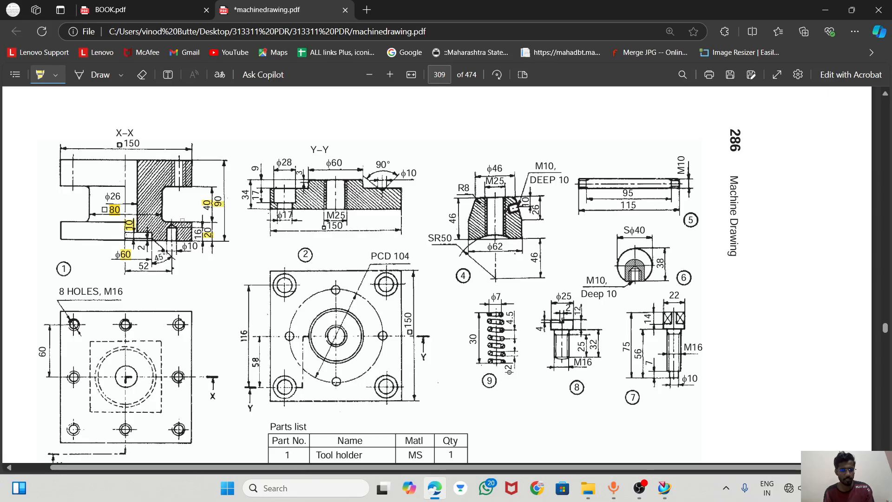
key(alt+Tab)
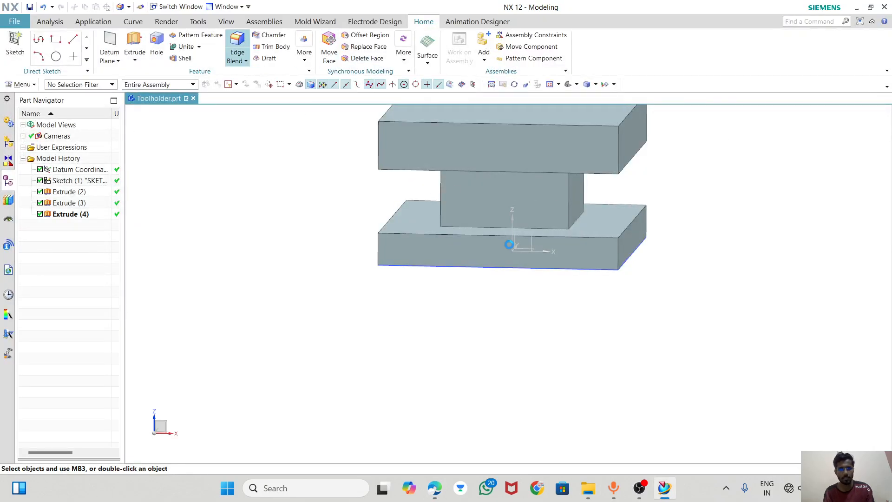
click(493, 226)
middle_drag(555, 289, 434, 341)
click(572, 221)
click(583, 206)
middle_drag(536, 328, 458, 352)
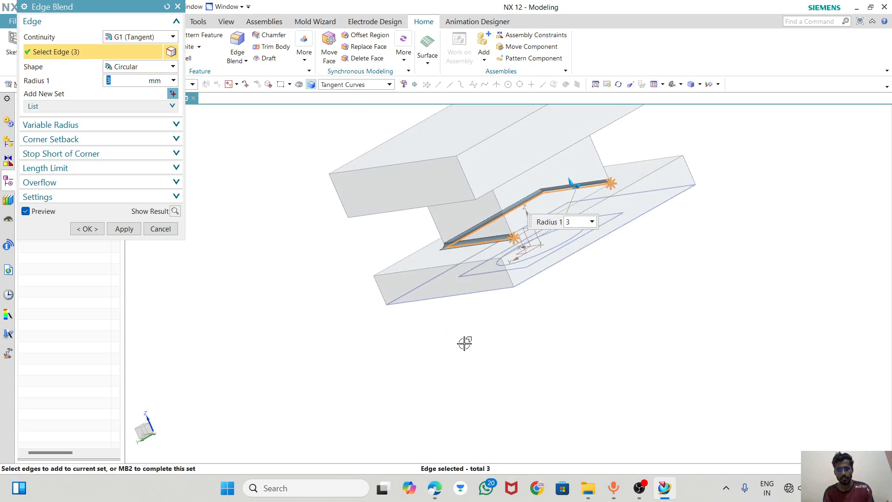
click(590, 194)
middle_drag(480, 309, 482, 282)
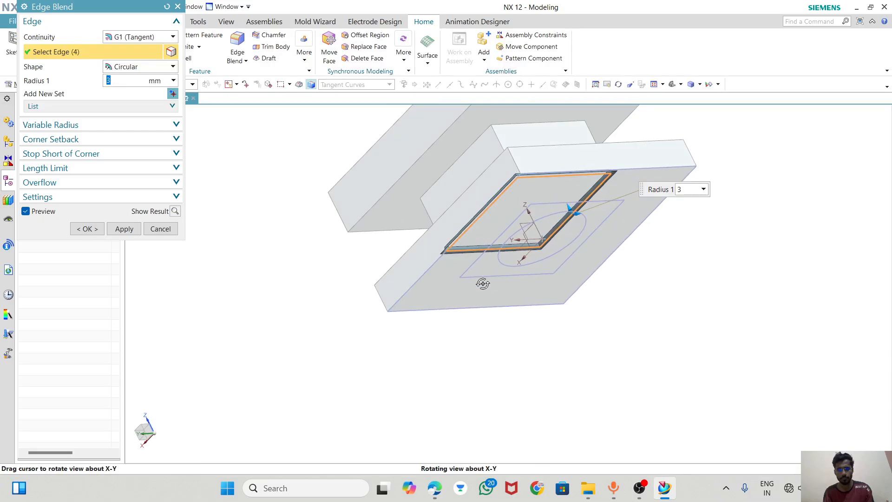
- Add the four edges between the core and the upper flange to the blend and apply it with a 5 mm radius
click(479, 139)
click(567, 122)
middle_drag(566, 122, 453, 141)
click(513, 117)
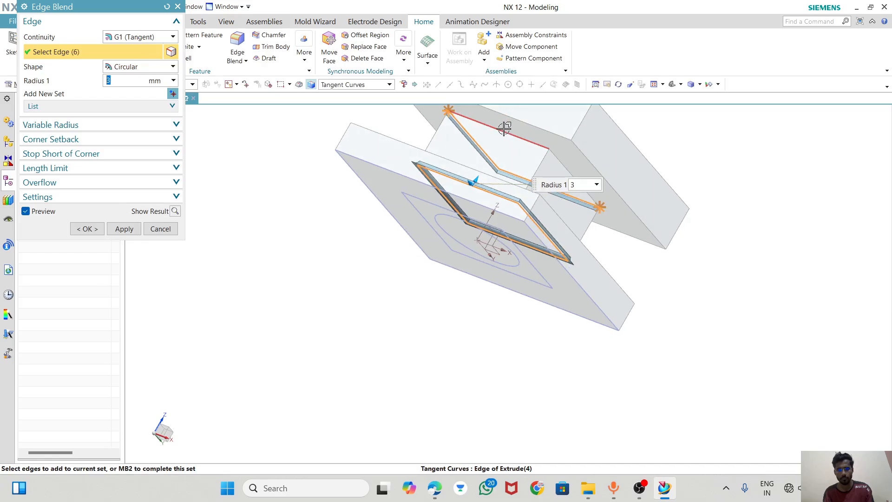
click(565, 158)
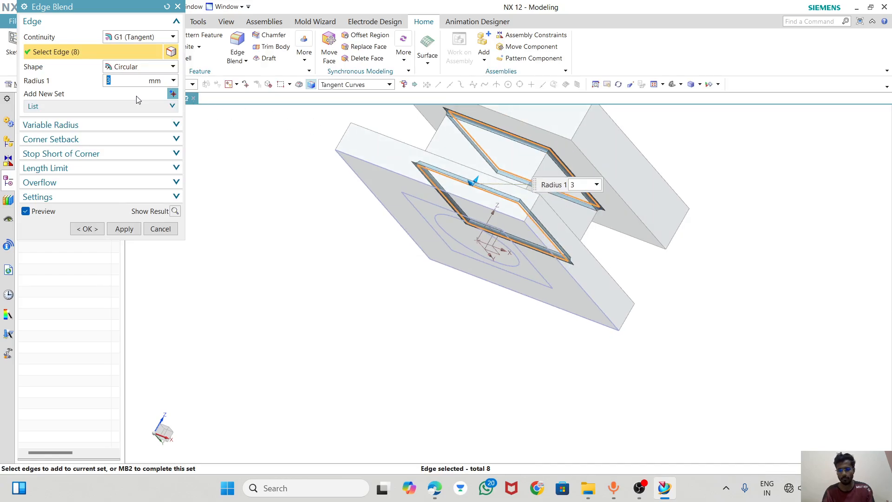
text(5)
key(Return)
click(87, 229)
middle_drag(381, 232, 488, 209)
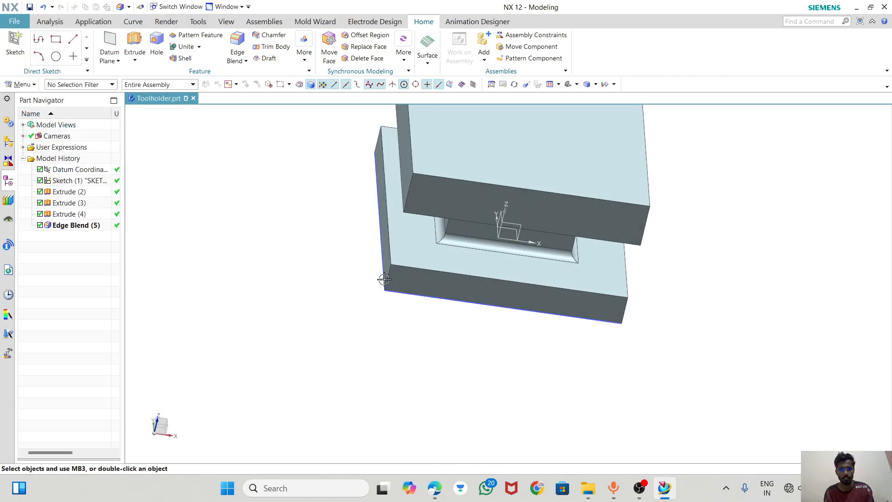
click(568, 85)
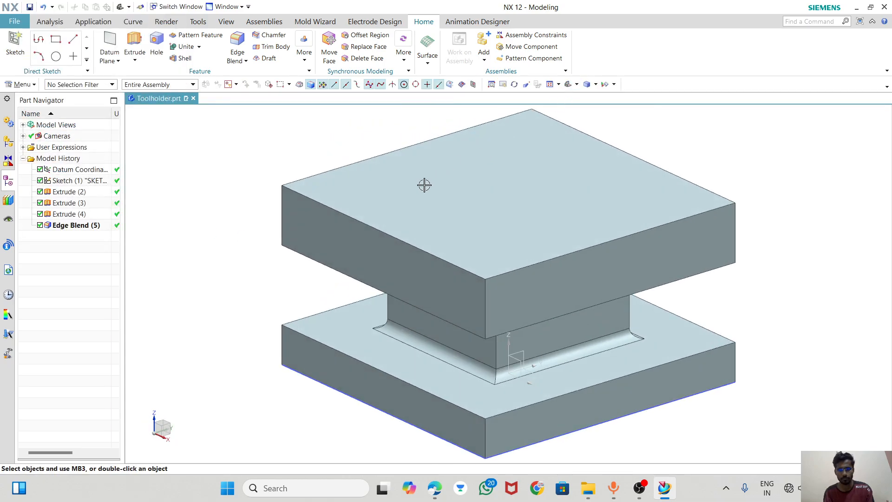
- Highlight the "8 HOLES, M16" note in the PDF drawing and return to NX
key(alt+Tab)
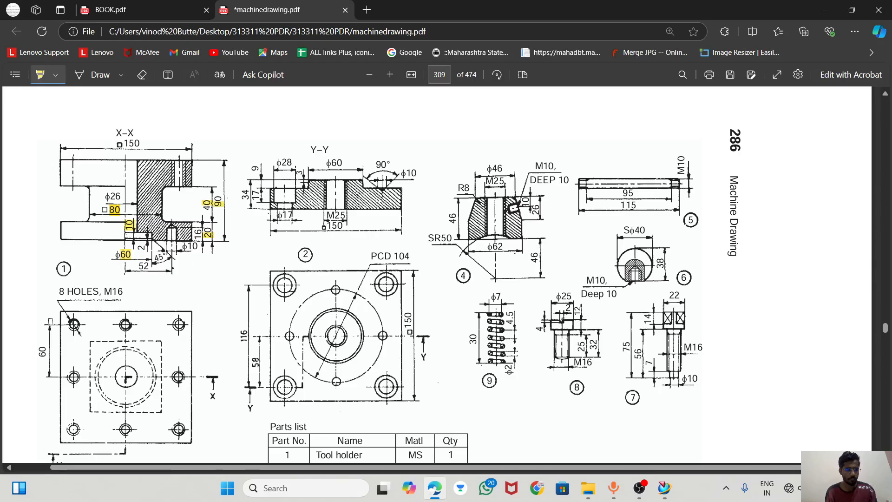
drag(61, 292, 98, 293)
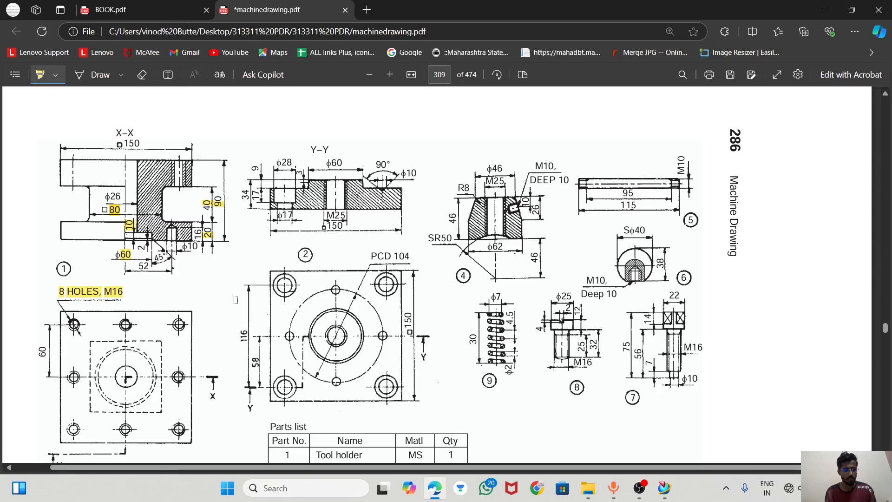
scroll(104, 331, down, 3)
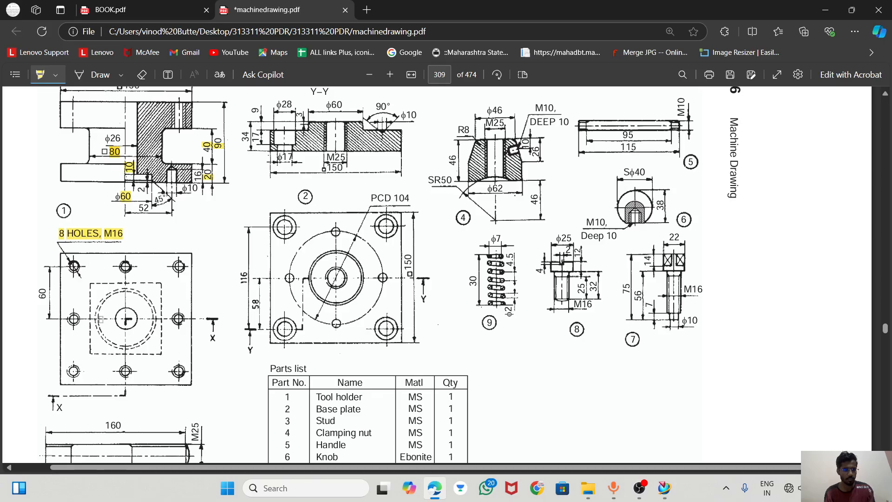
key(alt+Tab)
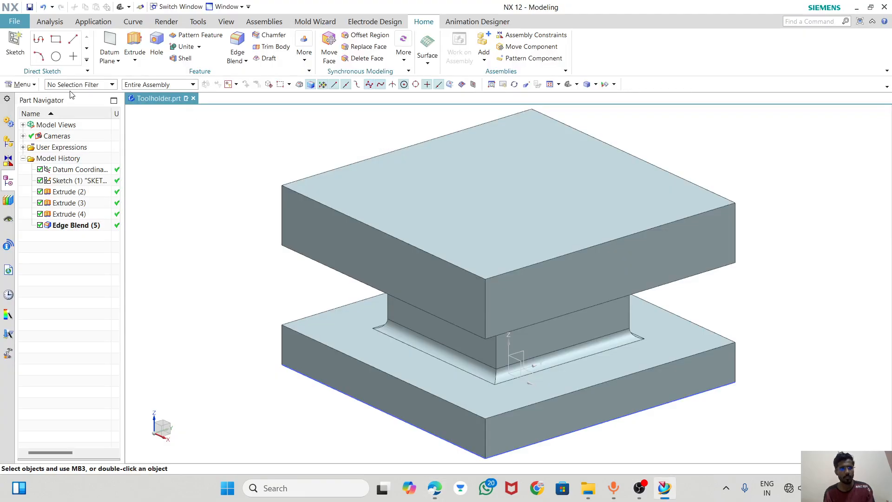
click(7, 40)
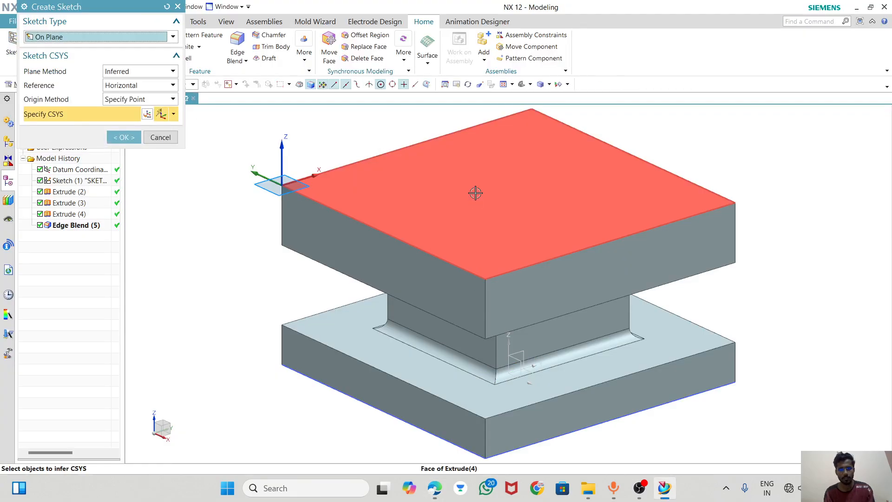
click(477, 189)
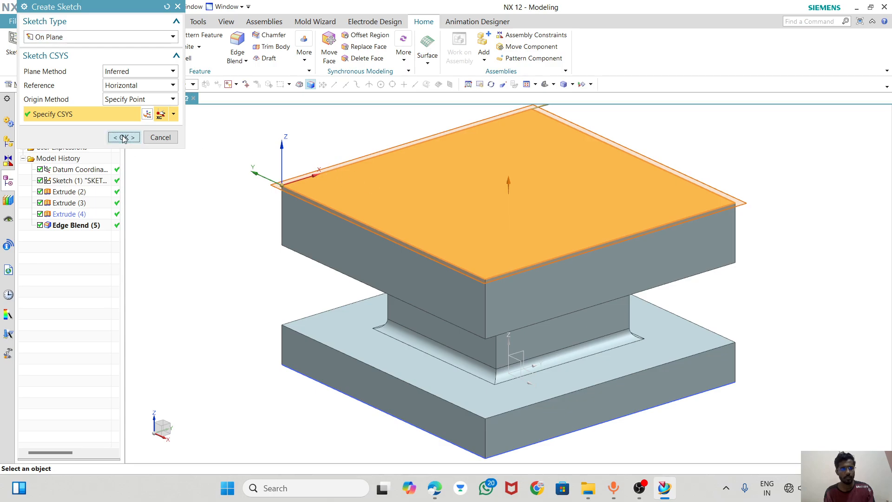
click(123, 137)
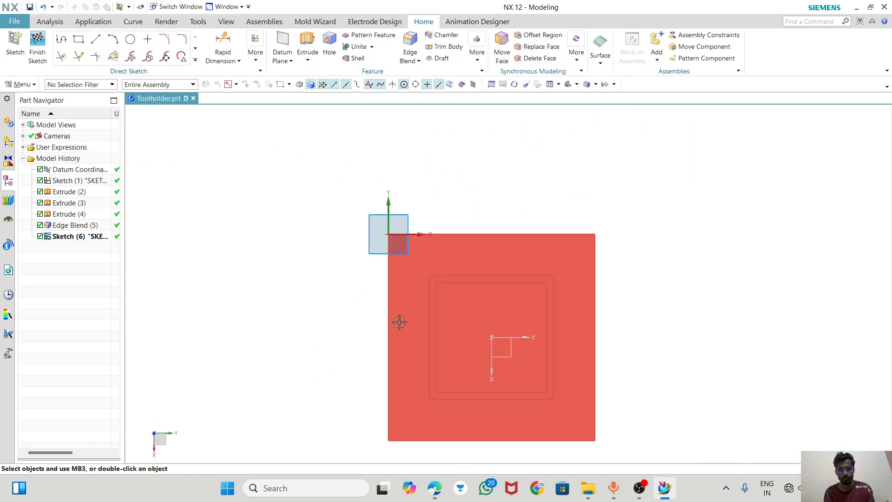
mouse_move(348, 201)
middle_down()
mouse_move(454, 265)
mouse_move(472, 249)
mouse_move(404, 228)
middle_up()
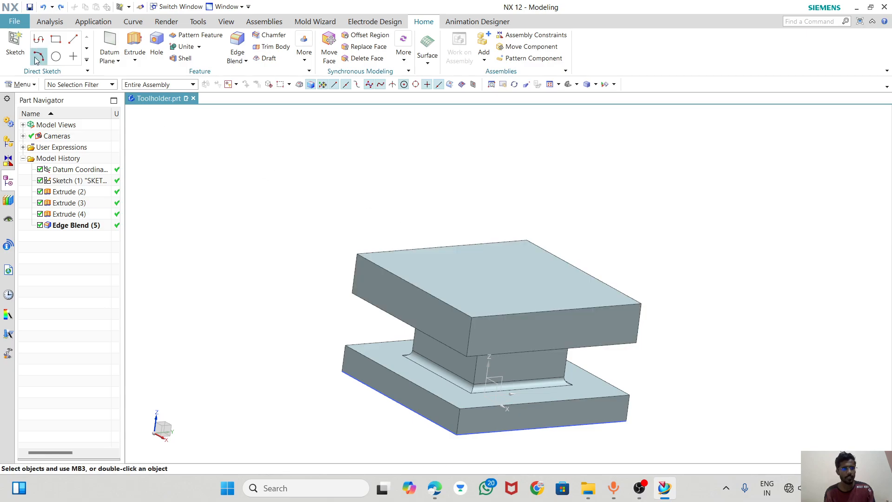
- Create a sketch on the top face of the upper flange with a horizontal reference, its origin at a corner of the face
click(15, 44)
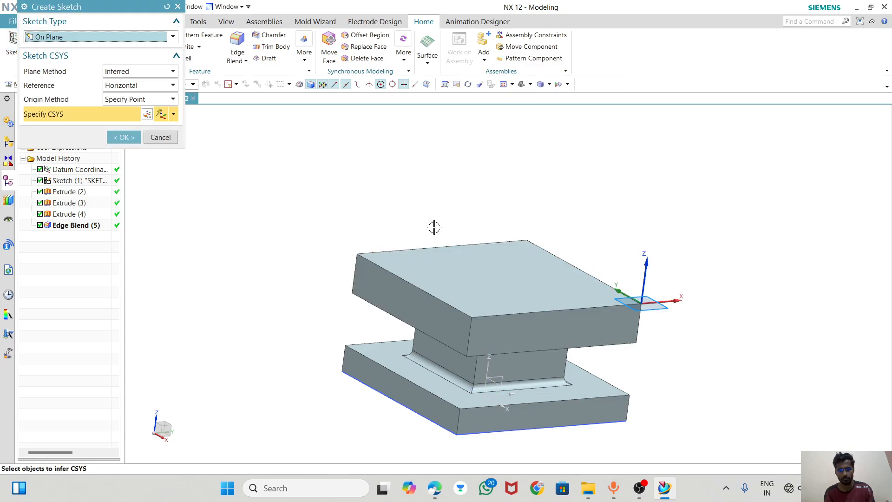
middle_drag(352, 200, 381, 228)
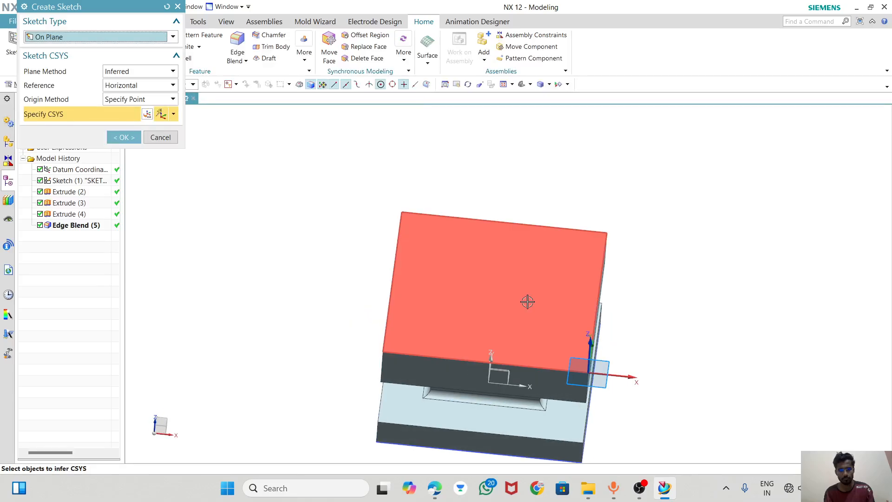
click(493, 300)
click(113, 136)
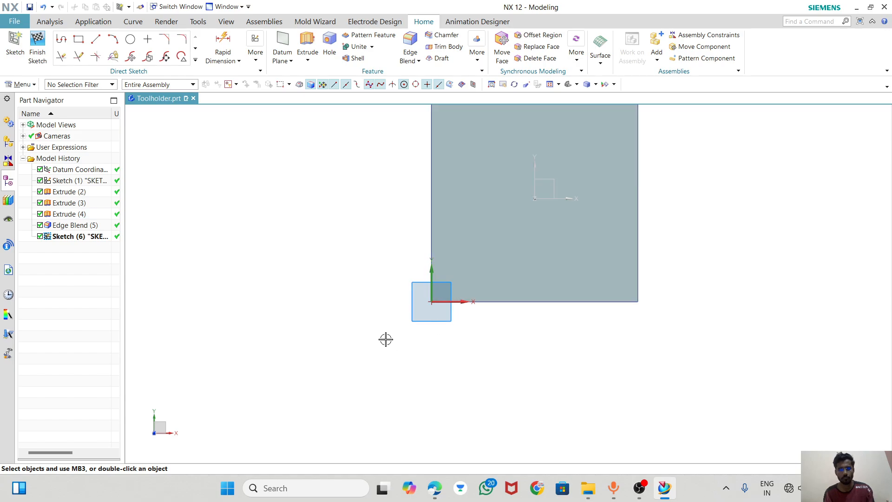
- Check the layout of the eight M16 holes in the PDF drawing, then close the Circle command in NX
click(137, 41)
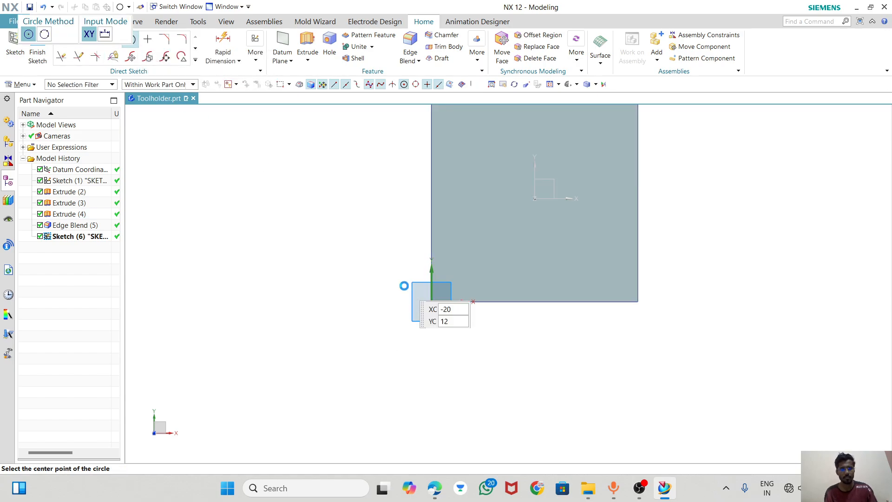
click(433, 494)
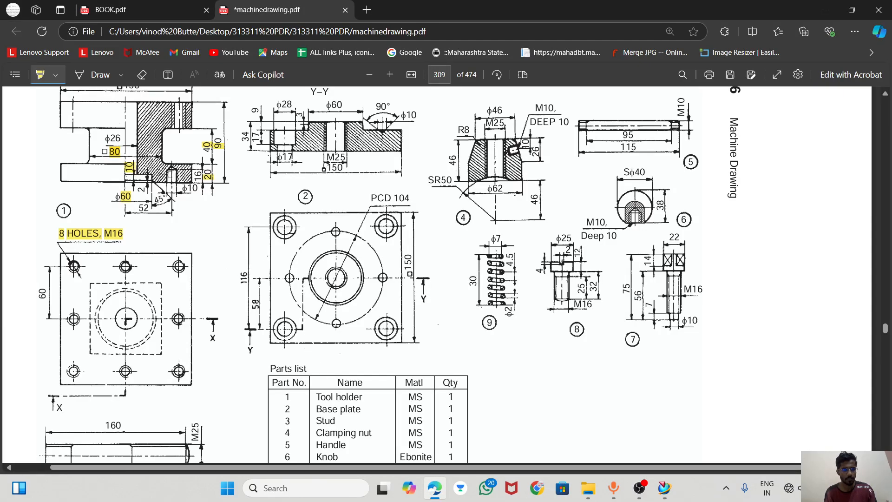
scroll(437, 274, up, 1)
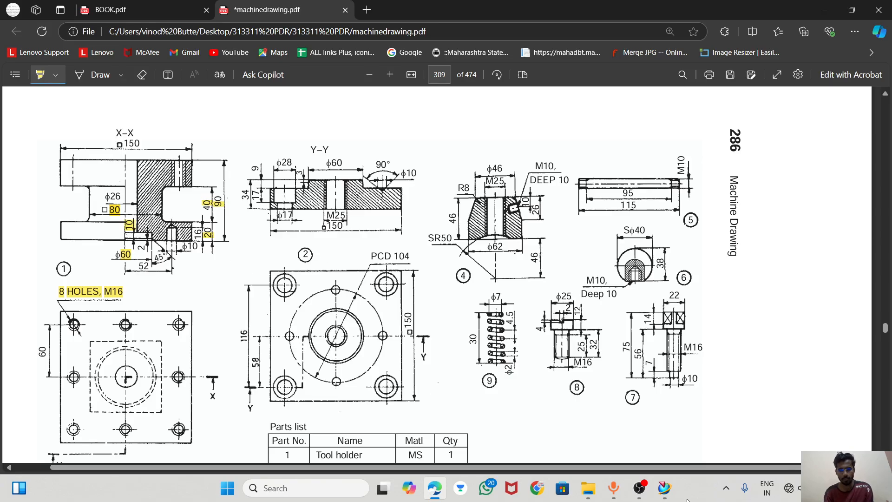
click(664, 488)
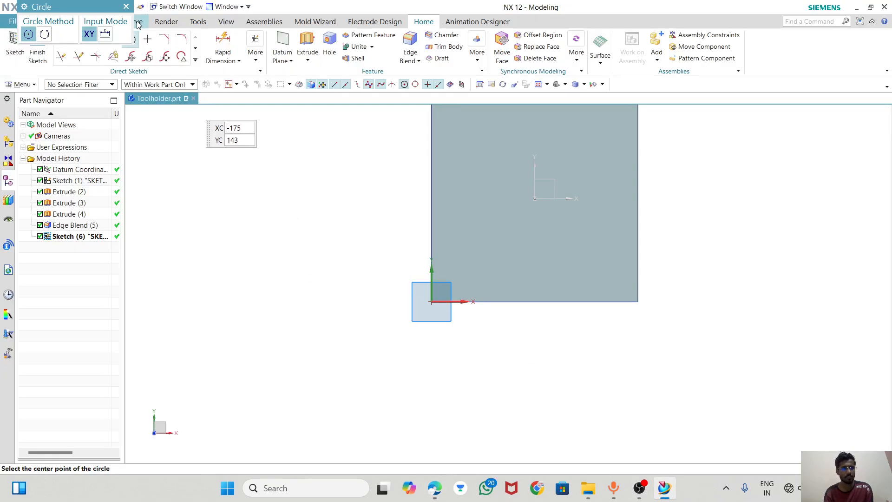
click(126, 7)
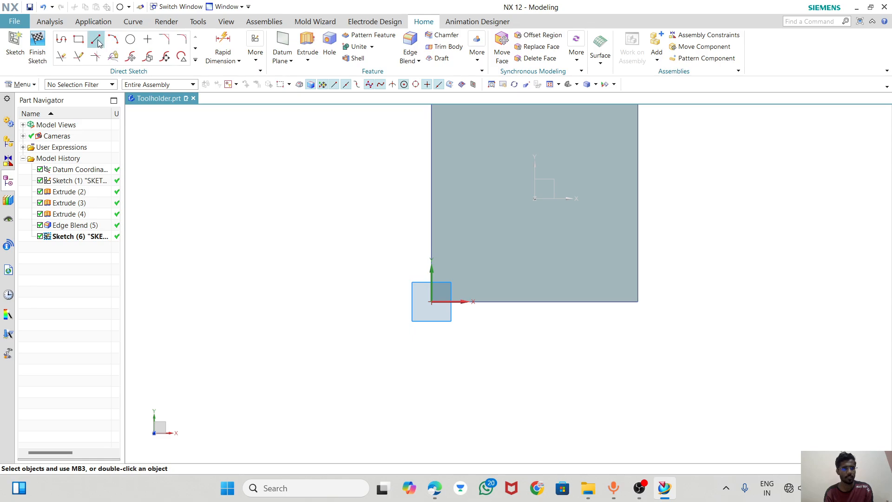
- Place eight sketch points around the upper flange face: one near each corner and one midway along each side
click(147, 41)
scroll(464, 264, down, 2)
scroll(470, 176, up, 3)
click(446, 171)
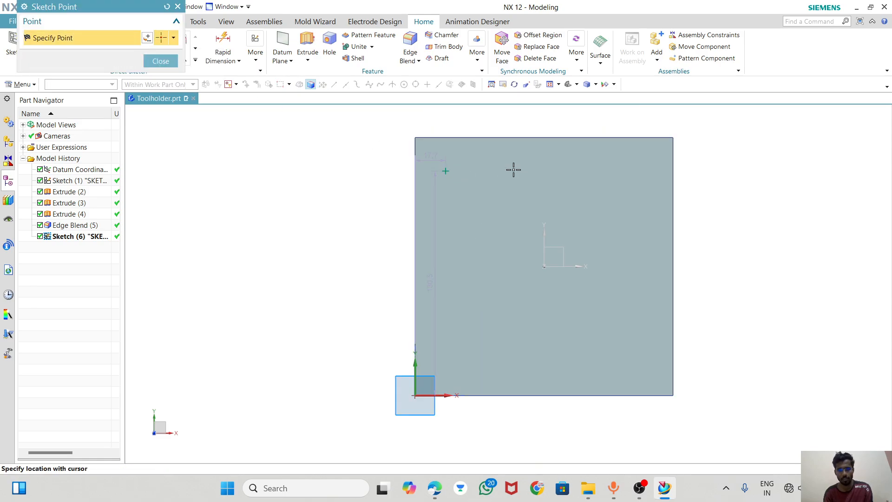
click(652, 170)
click(446, 265)
click(444, 363)
click(549, 362)
click(645, 361)
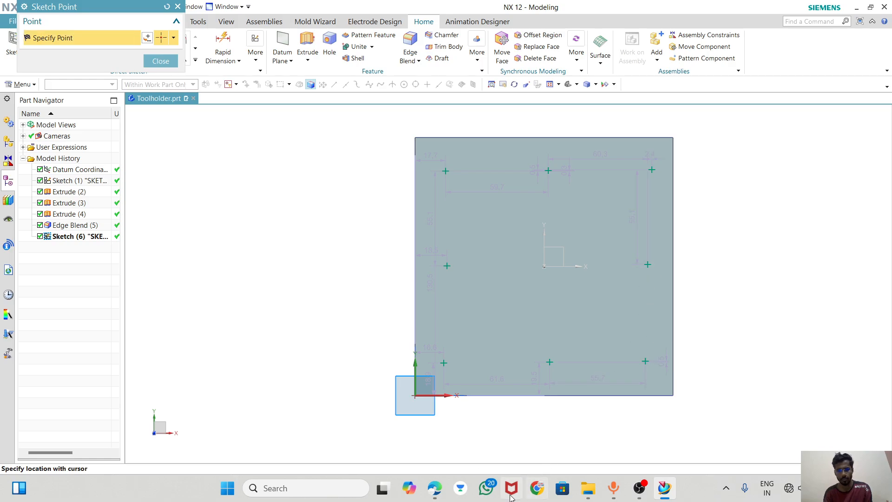
- Compare the placed points with the eight-hole layout in the PDF drawing, and close the Point command in NX
click(434, 488)
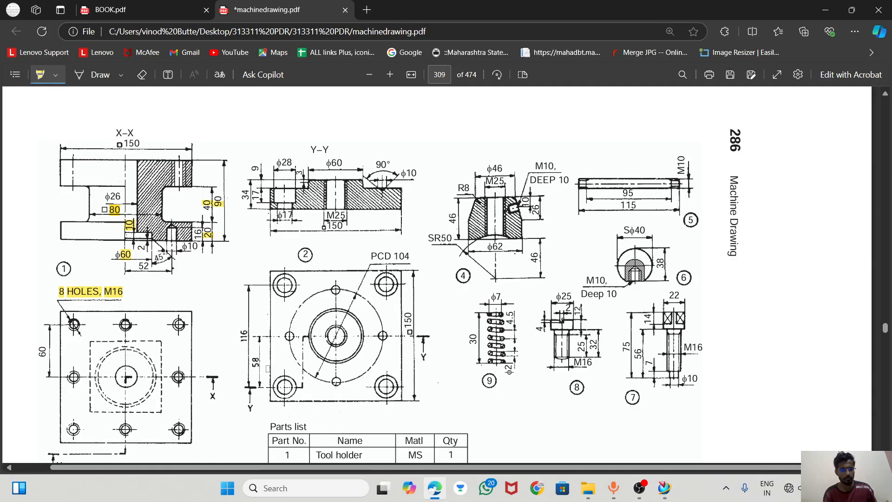
click(665, 488)
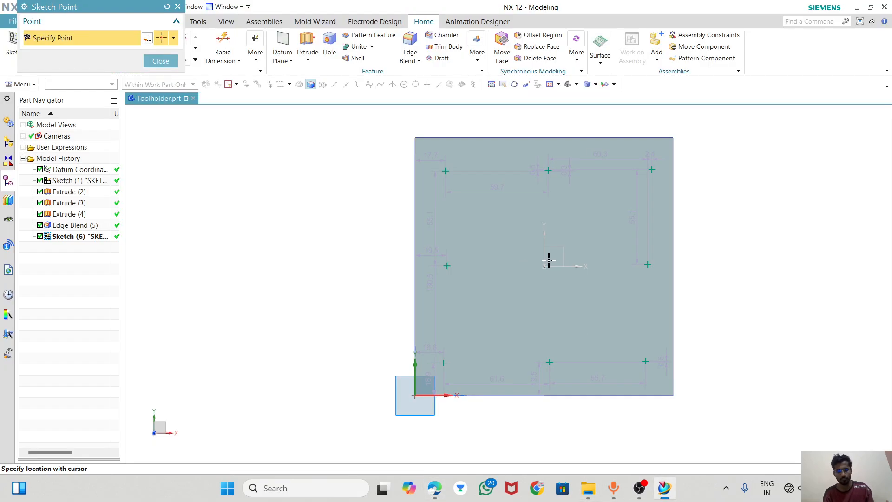
key(Escape)
key(alt+Tab)
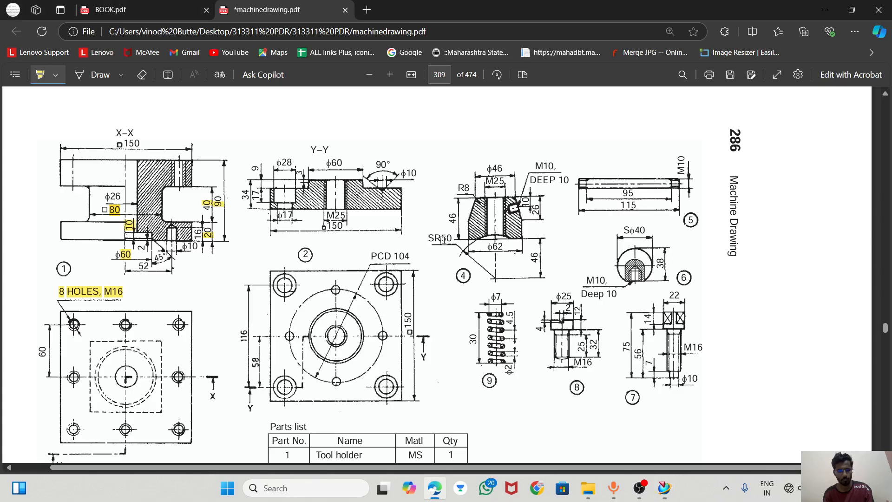
key(alt+Tab)
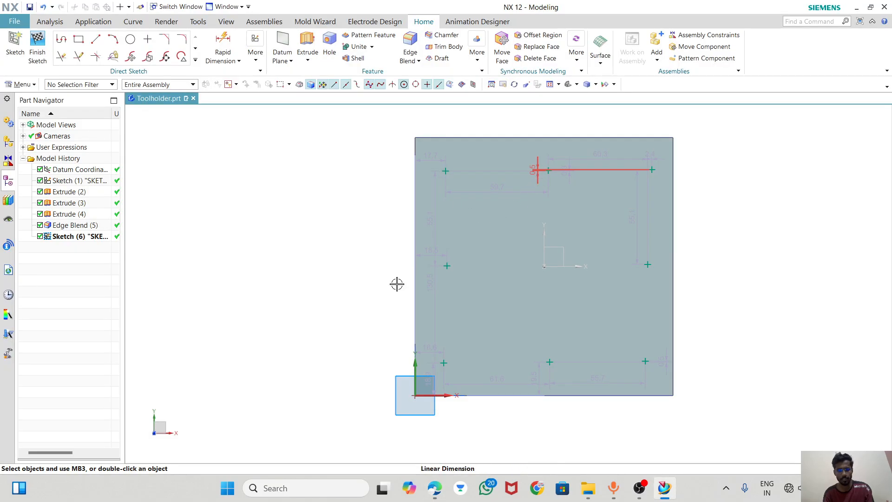
key(alt+Tab)
key(alt+Tab)
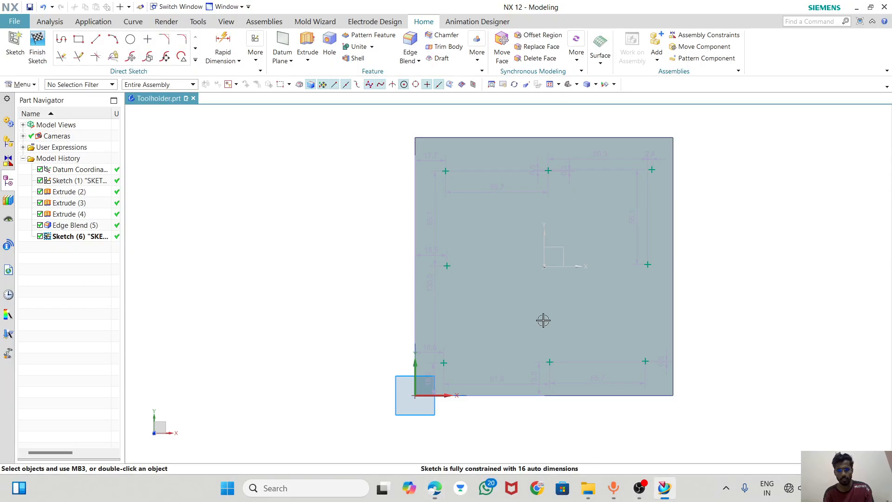
key(alt+Tab)
key(alt+Tab)
- Align the three points of the upper row horizontally
scroll(451, 186, up, 2)
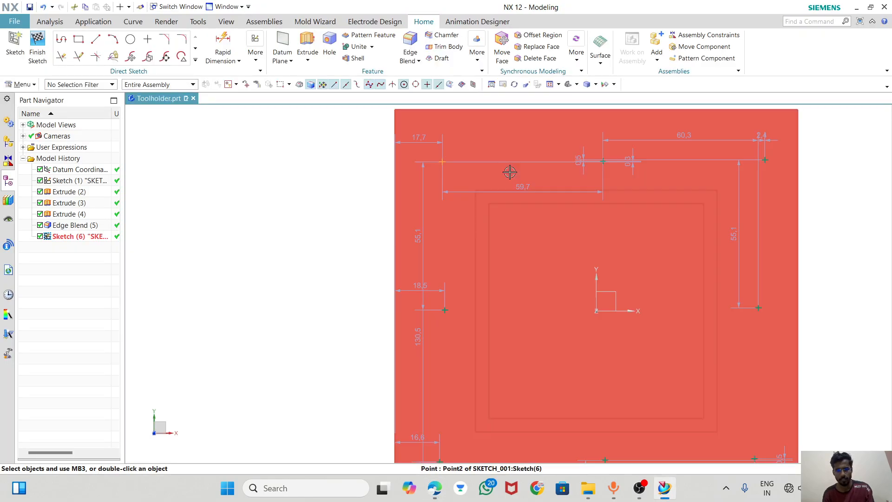
click(442, 162)
scroll(606, 169, up, 4)
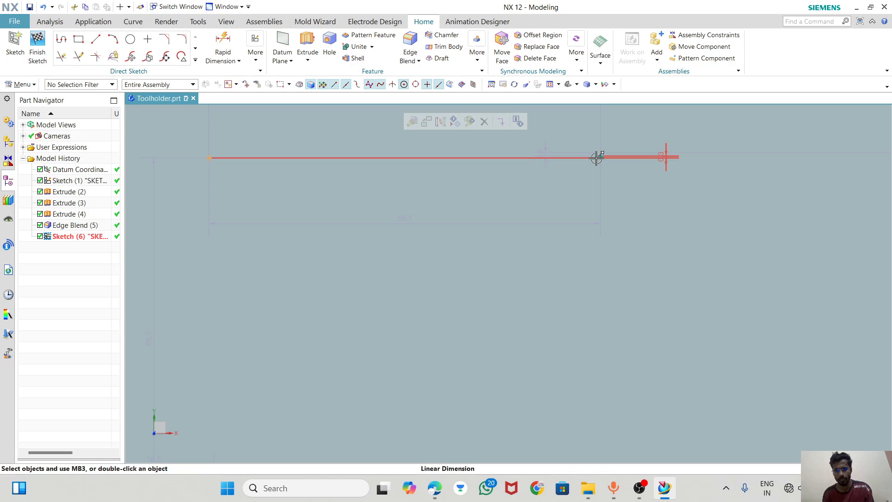
click(600, 154)
scroll(536, 200, down, 3)
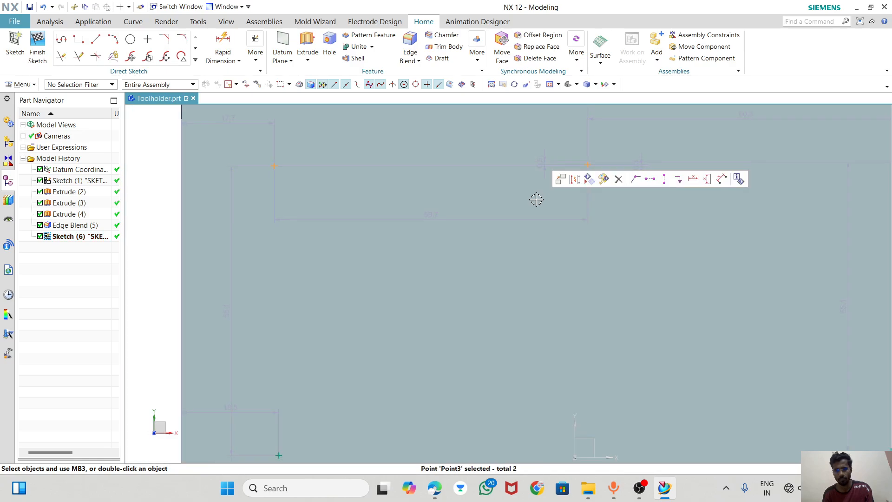
scroll(678, 186, up, 4)
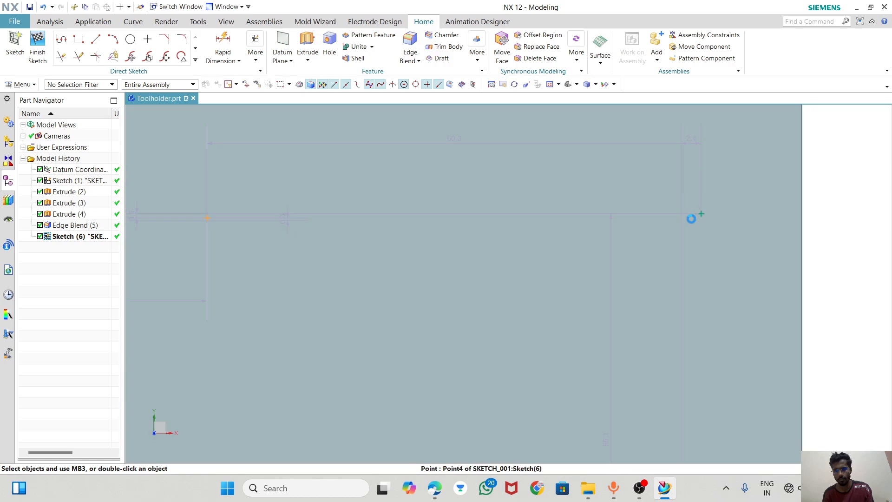
click(693, 216)
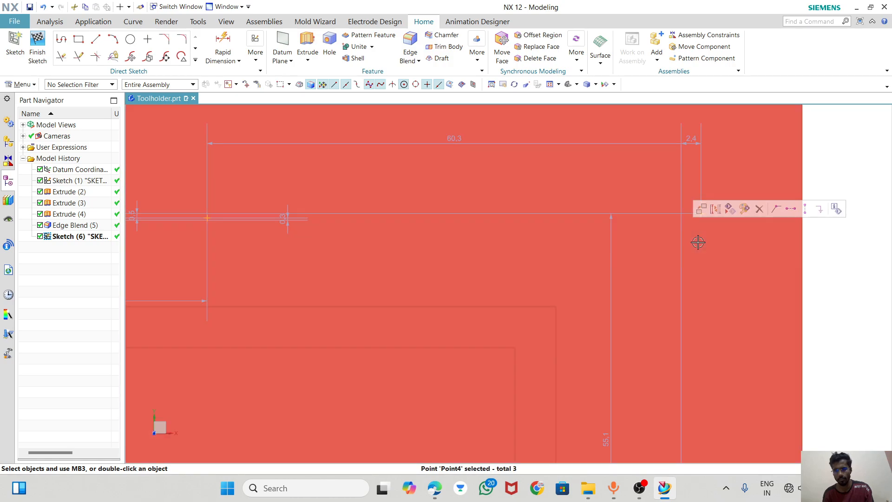
click(793, 211)
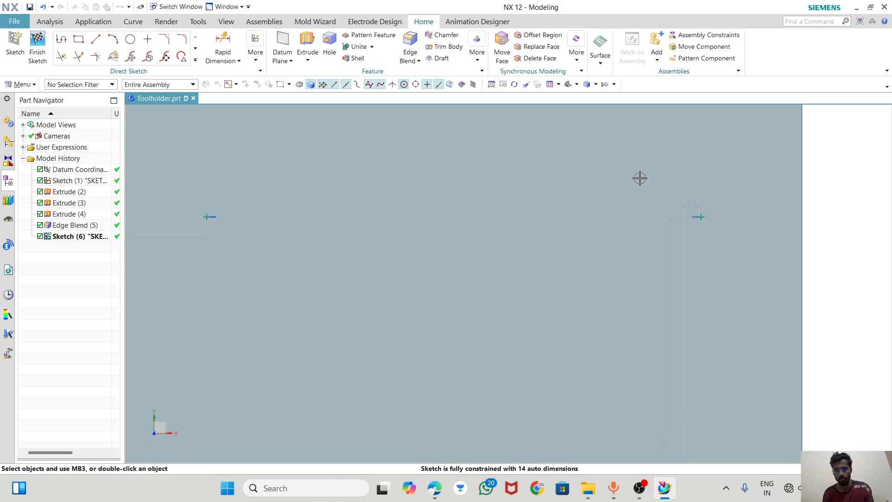
scroll(593, 166, down, 4)
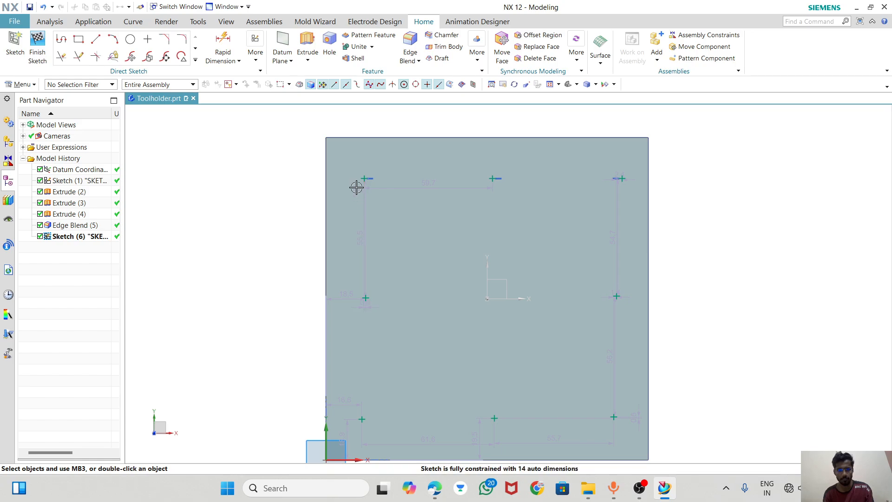
- Try to select the upper and middle points of the left column together, then clear the selection
scroll(363, 179, up, 4)
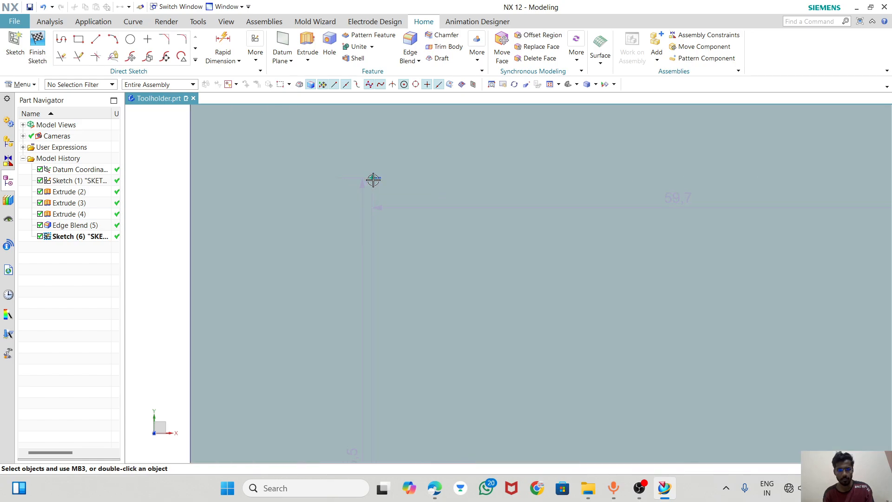
click(371, 178)
scroll(388, 144, down, 5)
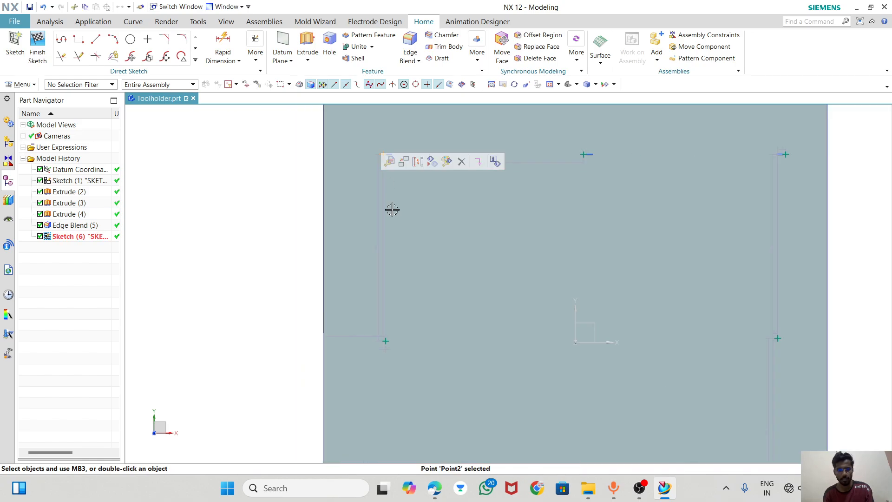
click(388, 340)
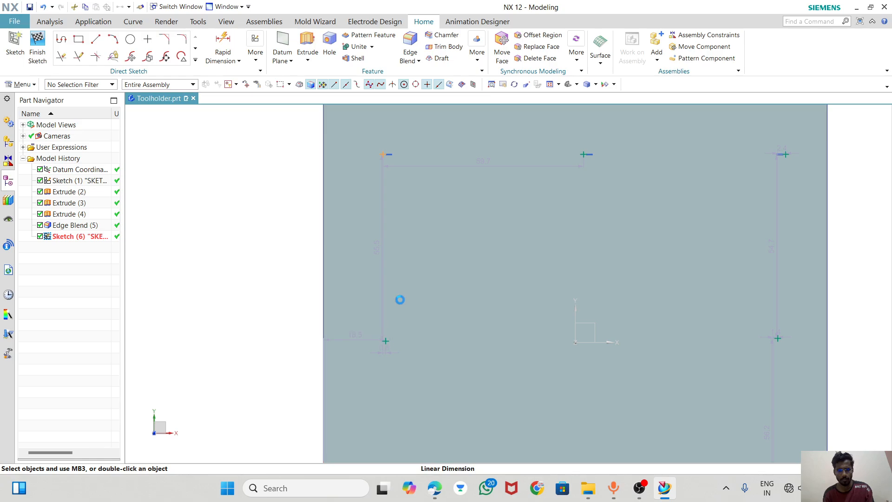
scroll(402, 285, down, 1)
key(Escape)
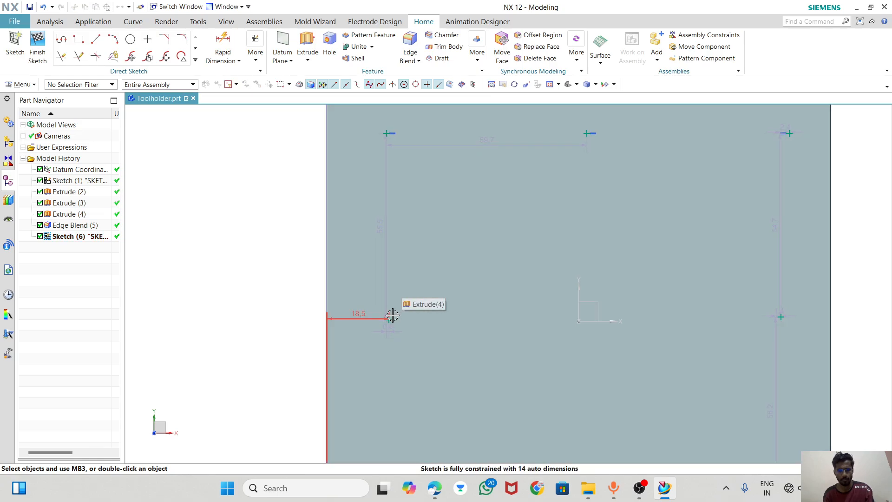
- Delete the three points of the left column and undo the deletion
scroll(389, 302, up, 3)
click(390, 308)
scroll(397, 350, up, 3)
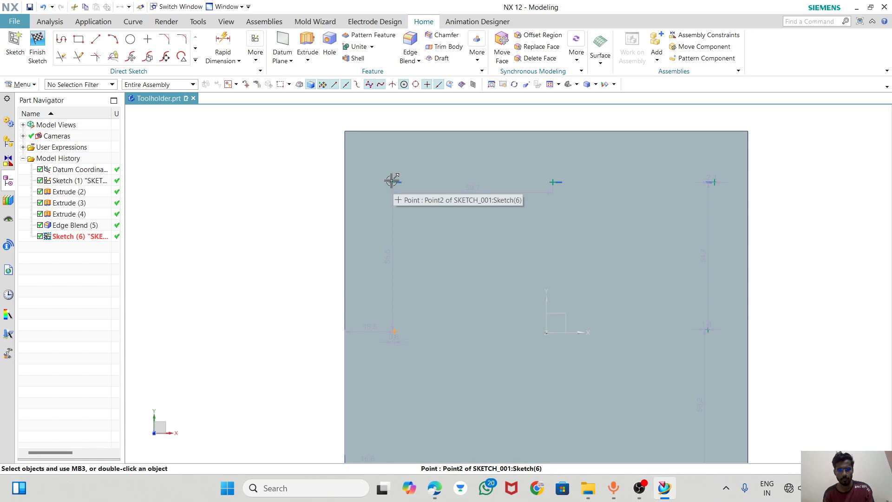
click(392, 180)
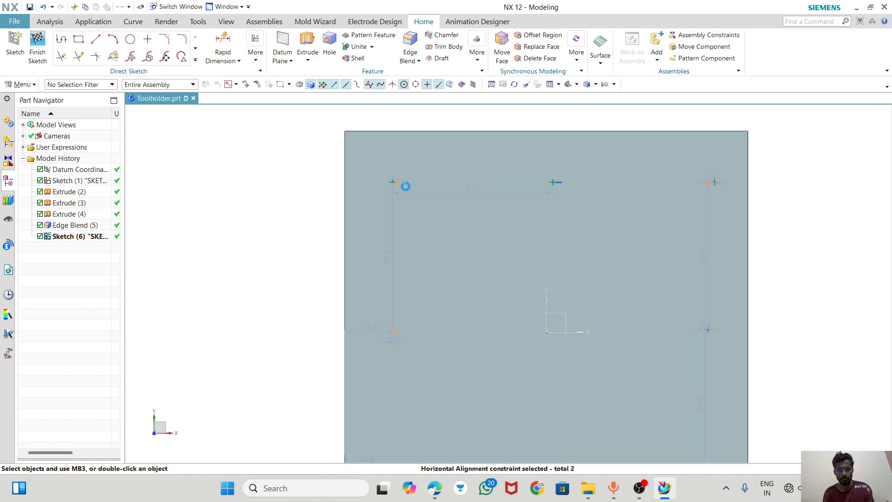
click(394, 185)
scroll(394, 190, up, 2)
scroll(394, 402, down, 2)
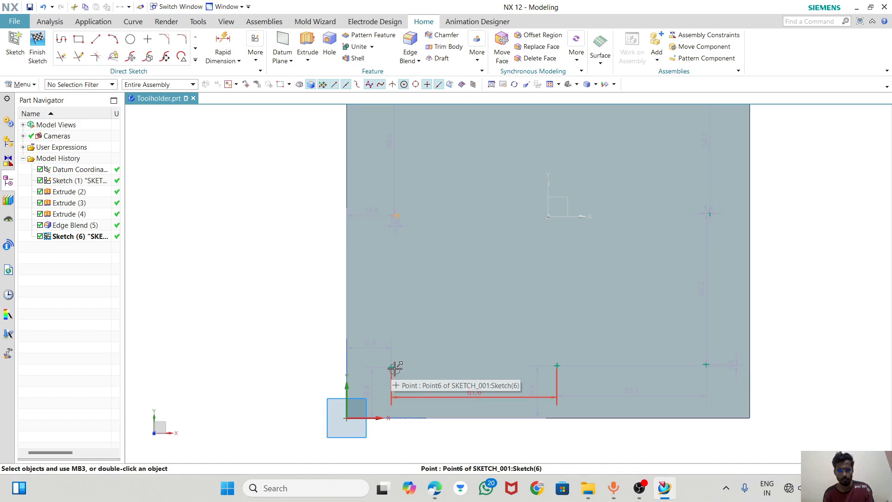
click(392, 365)
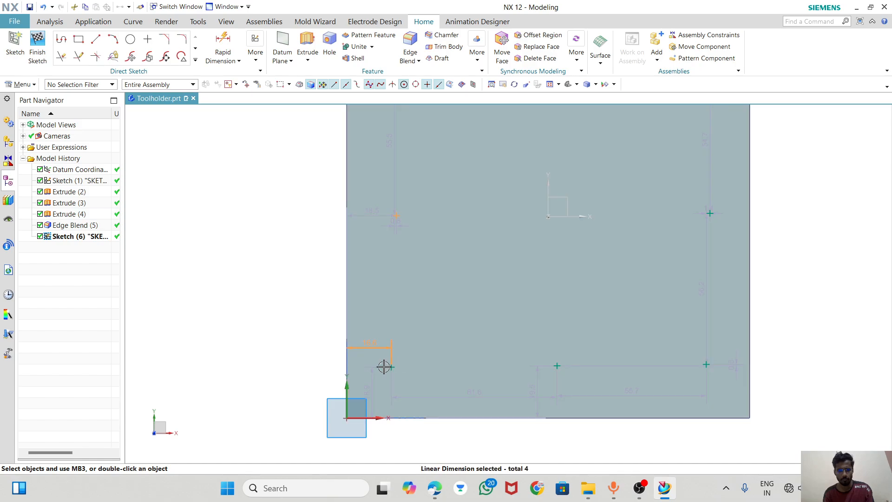
click(394, 365)
key(Delete)
scroll(420, 363, up, 3)
scroll(417, 235, down, 1)
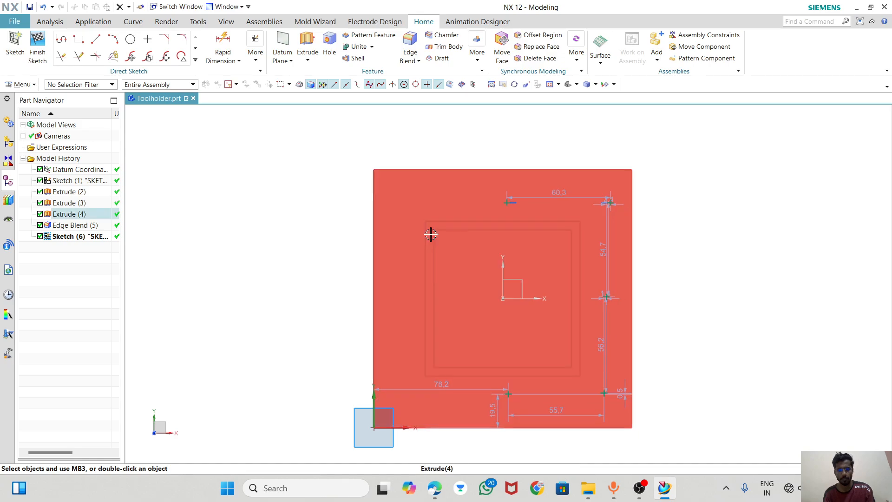
key(ctrl+z)
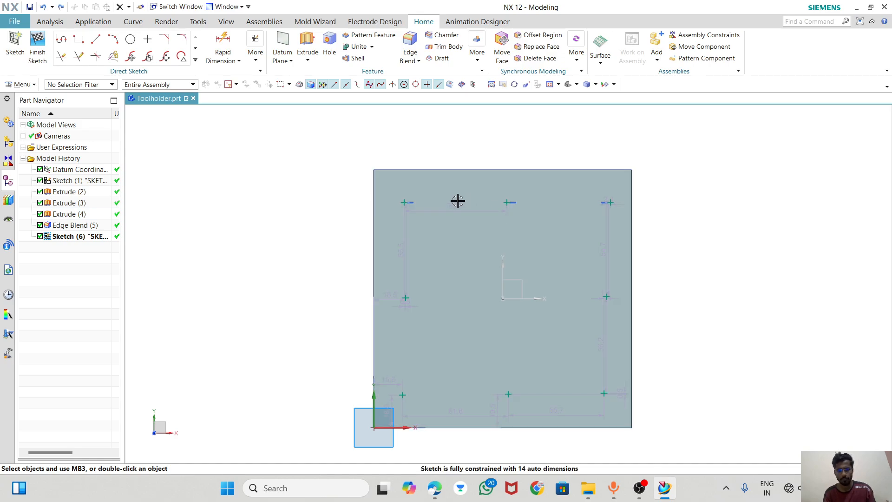
- Try selecting the left column's points once more, then undo the alignment and all eight placed points
scroll(445, 206, down, 1)
scroll(399, 339, down, 3)
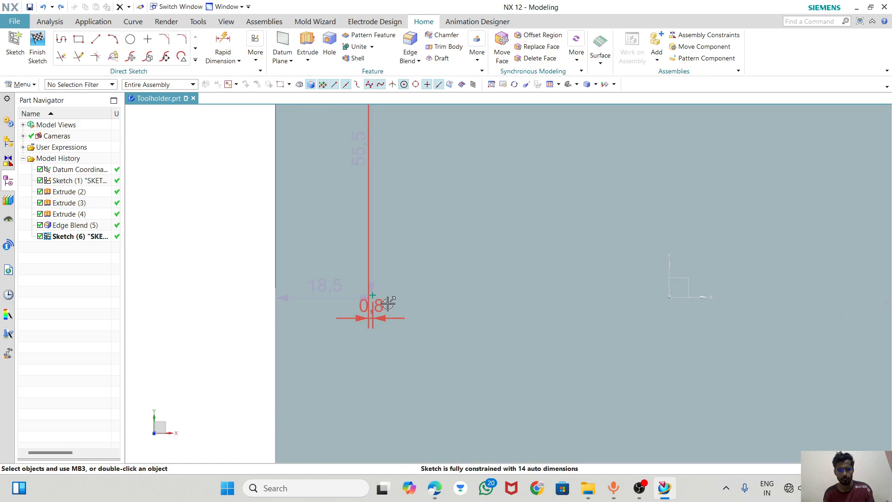
click(380, 295)
scroll(424, 299, up, 2)
scroll(400, 139, down, 3)
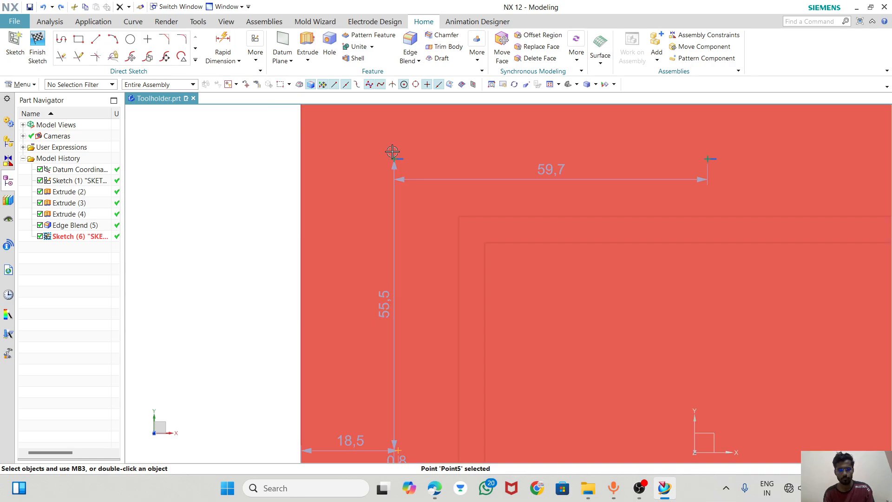
scroll(391, 158, down, 3)
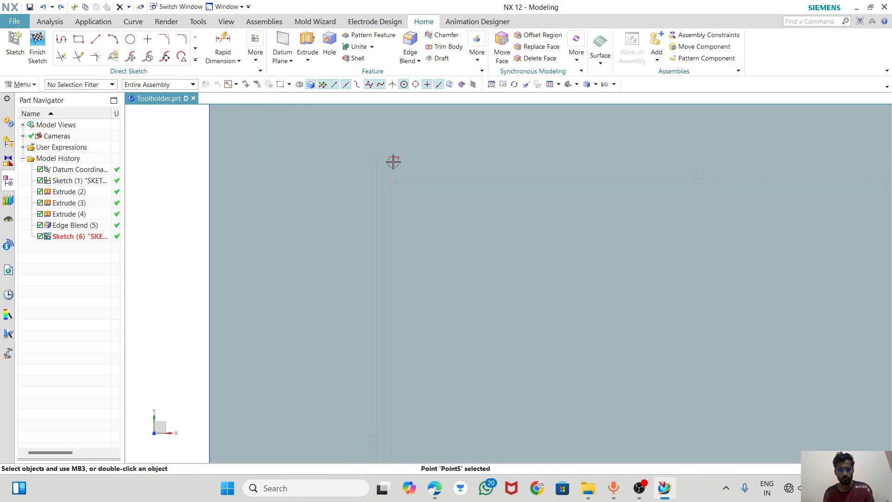
scroll(398, 179, up, 3)
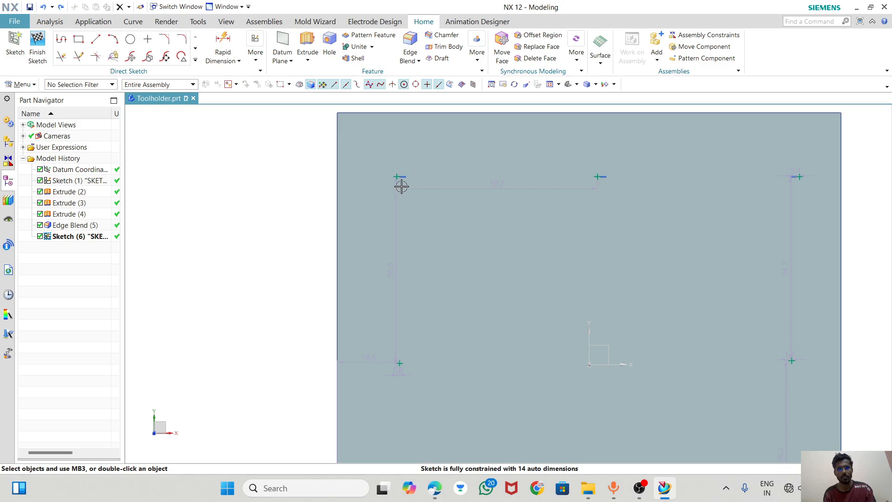
scroll(401, 176, down, 2)
scroll(400, 176, up, 2)
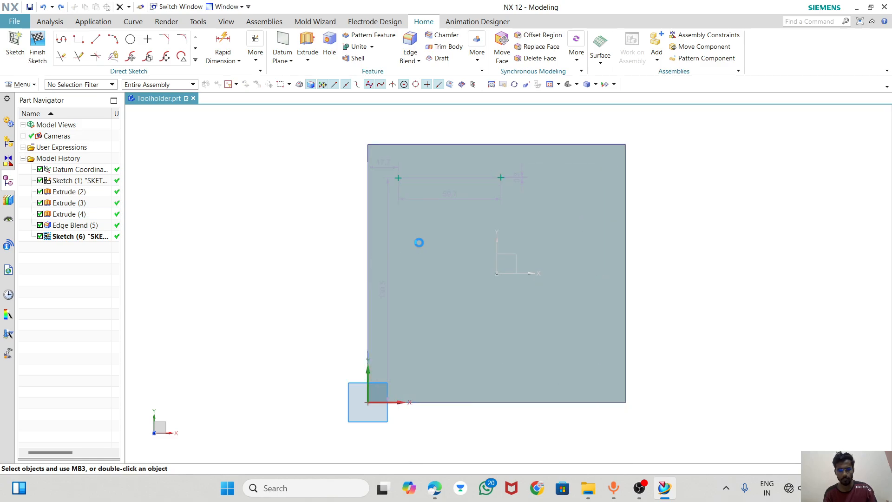
- Sketch a circle about 22 mm in diameter near the upper-left corner of the flange face
click(130, 39)
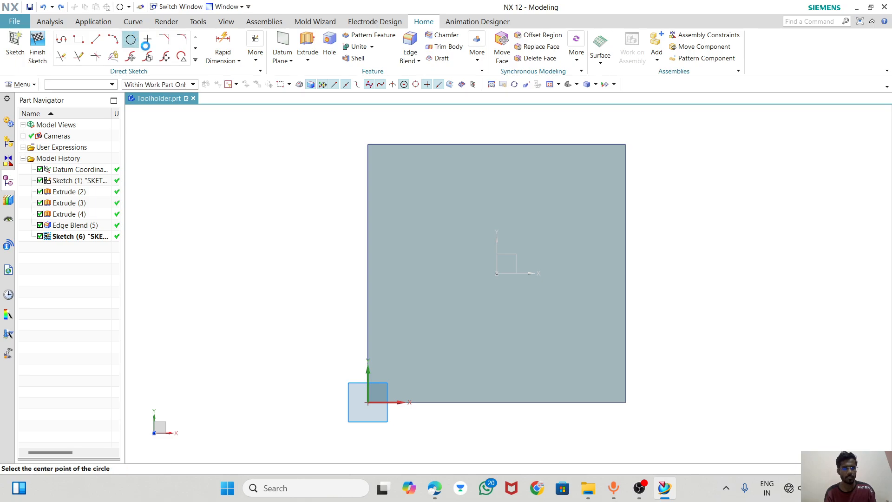
click(402, 178)
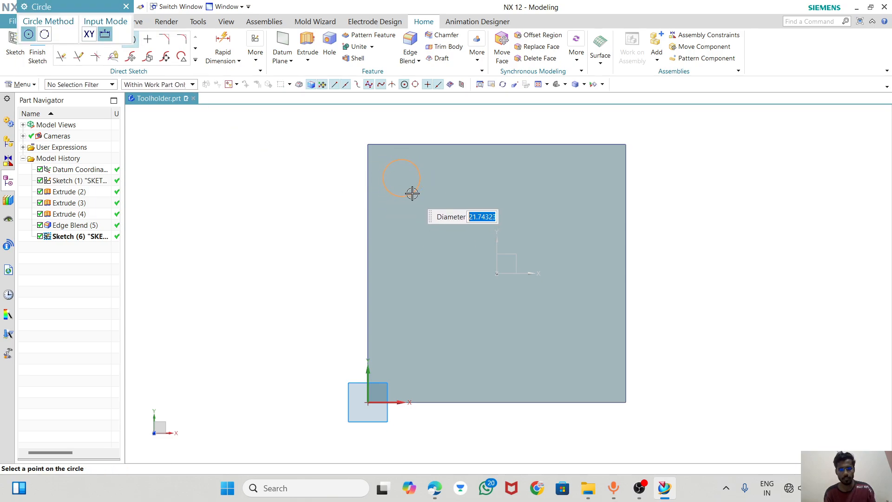
click(422, 195)
key(Escape)
scroll(404, 172, down, 3)
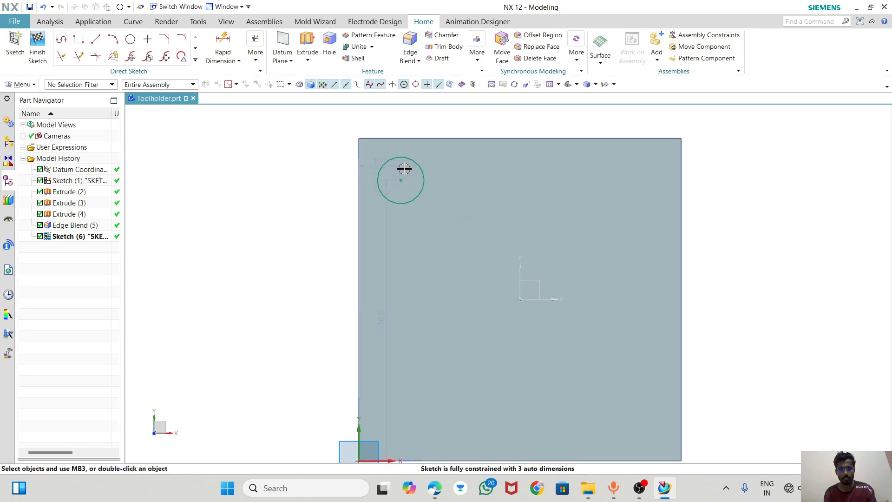
- Select the circle's center and check the corner hole's size and position in the PDF drawing, returning to NX
click(396, 186)
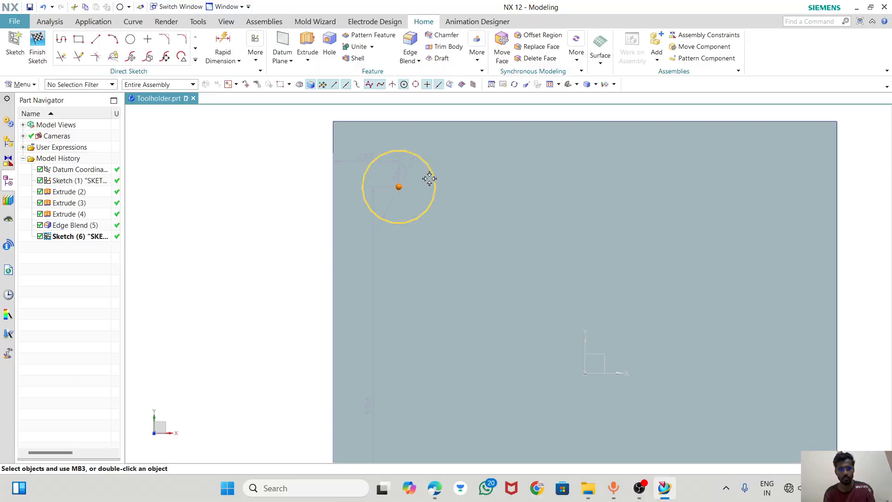
key(alt+Tab)
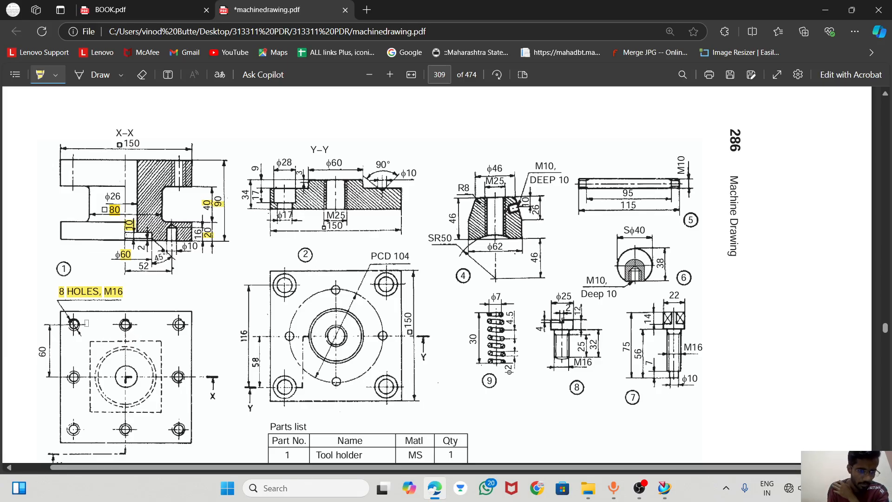
click(669, 493)
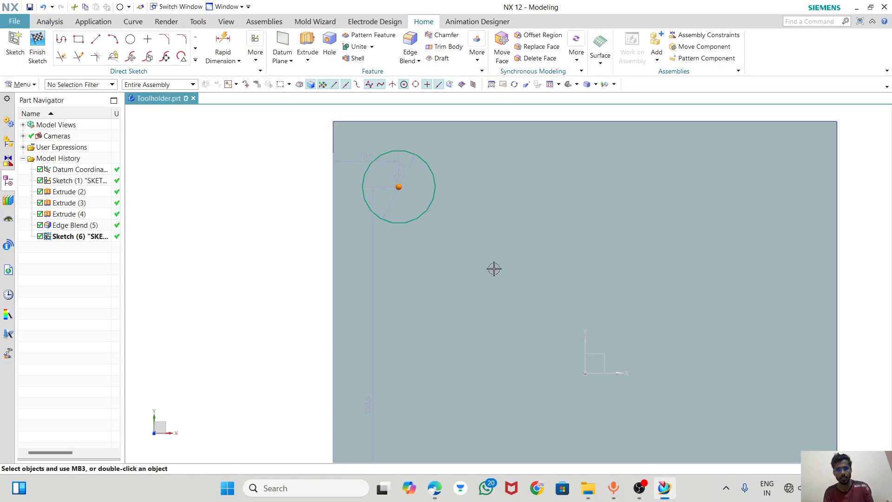
- Dimension the corner circle's center 60 mm vertically from the sketch's horizontal axis
click(223, 44)
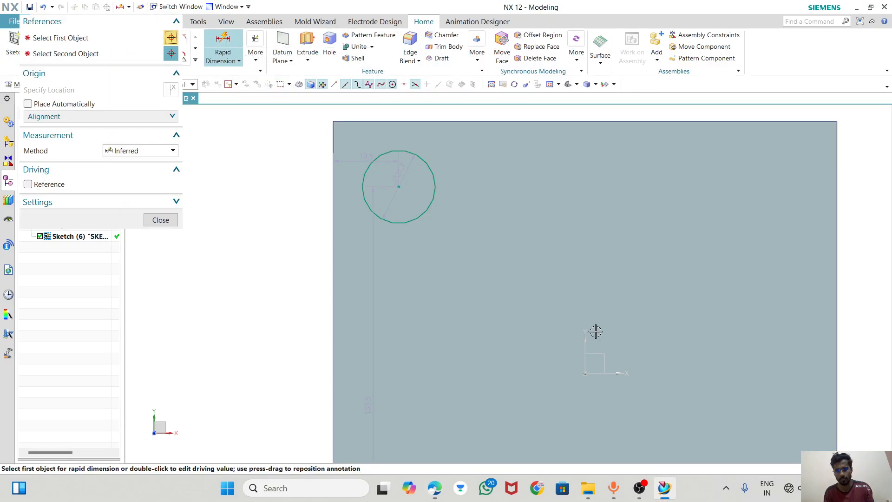
click(389, 198)
click(258, 266)
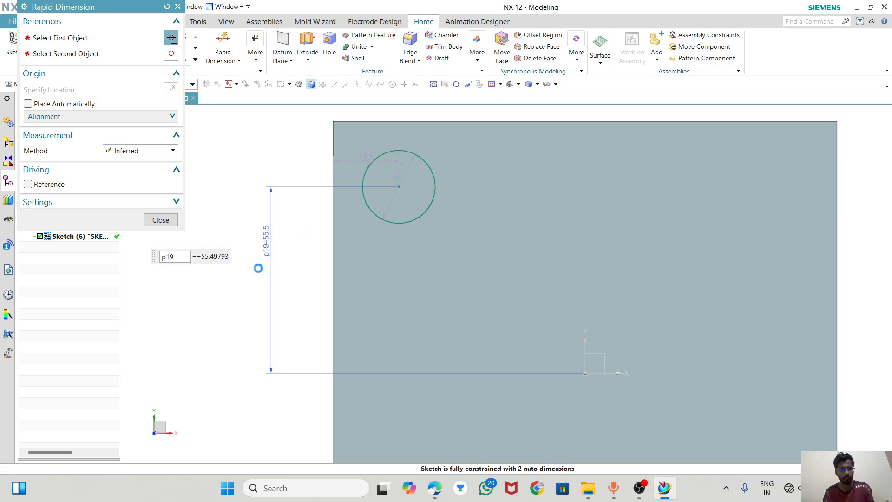
text(60)
key(Return)
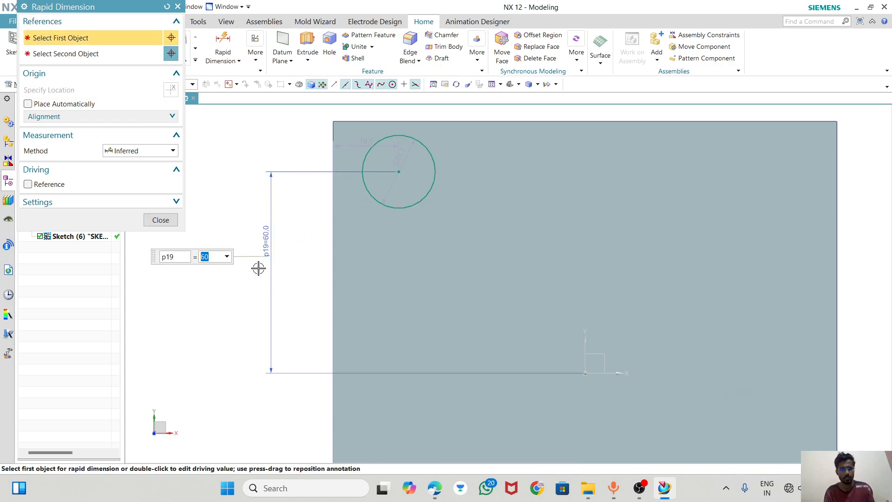
click(160, 220)
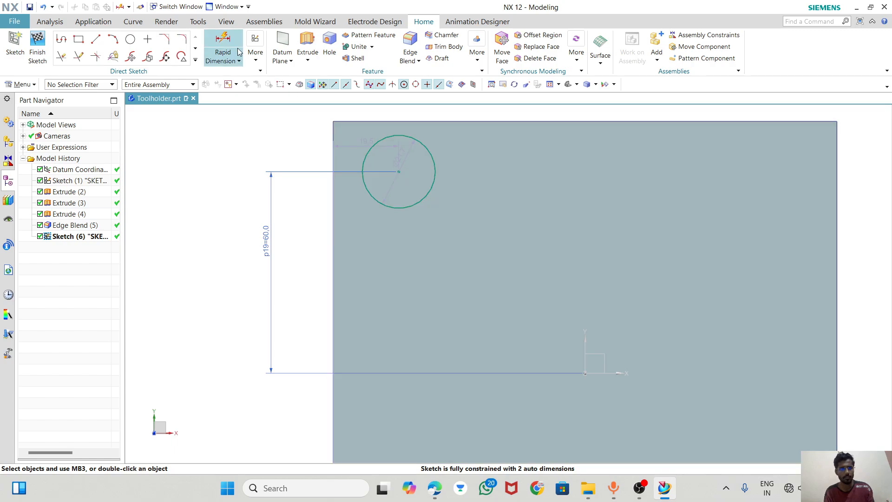
- Dimension the corner circle's center 60 mm horizontally from the sketch's vertical axis
click(236, 51)
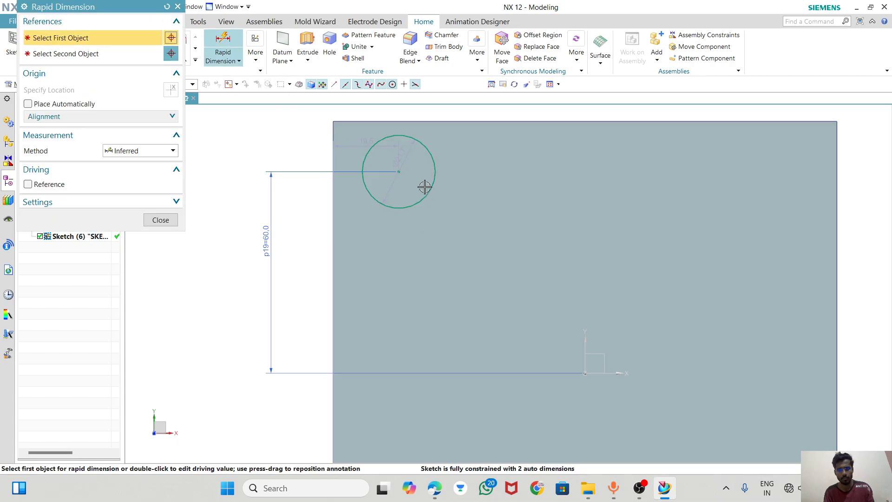
click(585, 340)
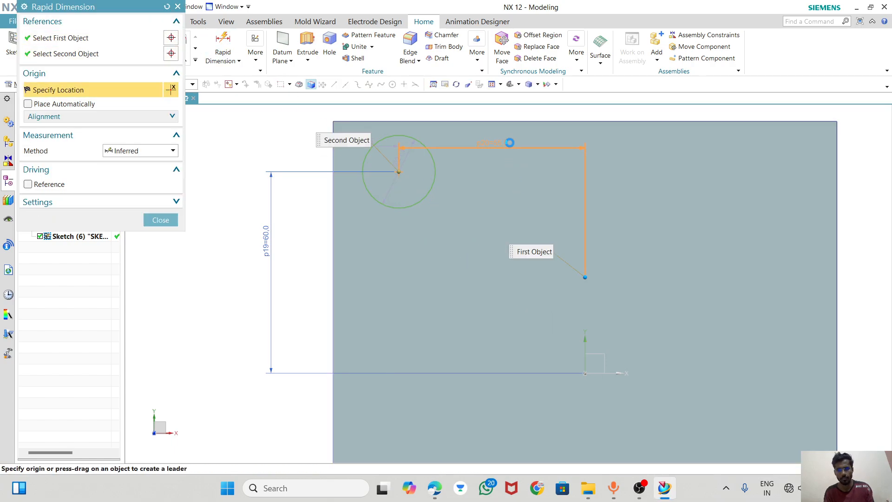
click(509, 142)
text(60)
key(Return)
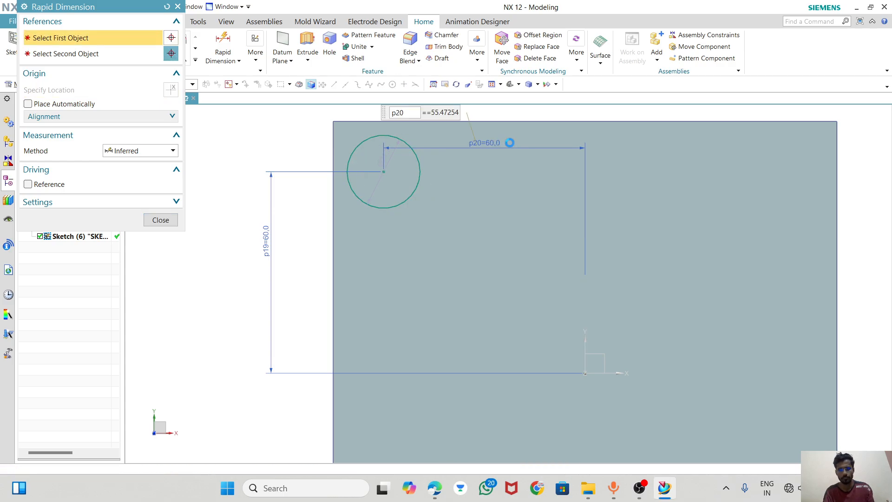
click(157, 221)
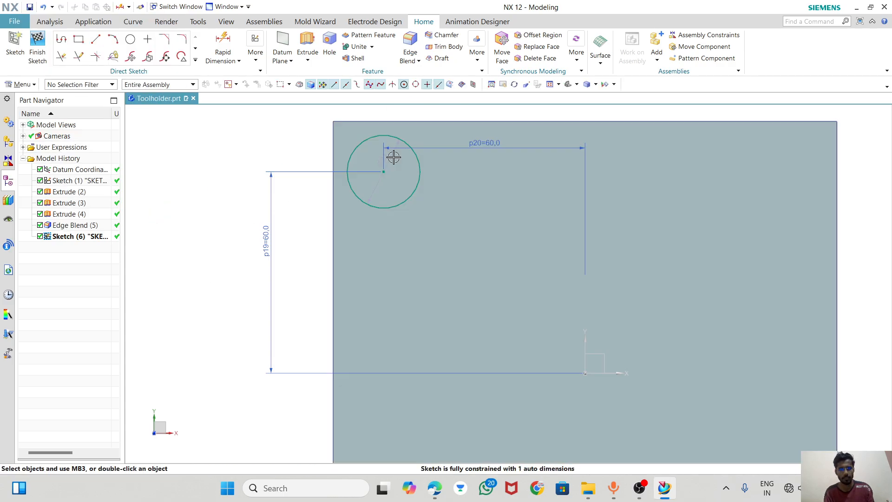
- Set the corner circle's diameter to 16 mm and move the horizontal 60 mm dimension below the circle
double_click(393, 157)
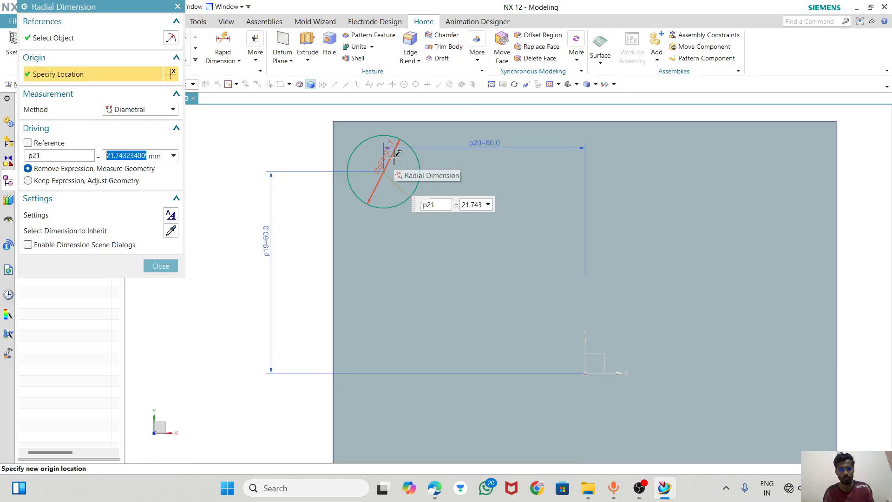
text(16)
key(Return)
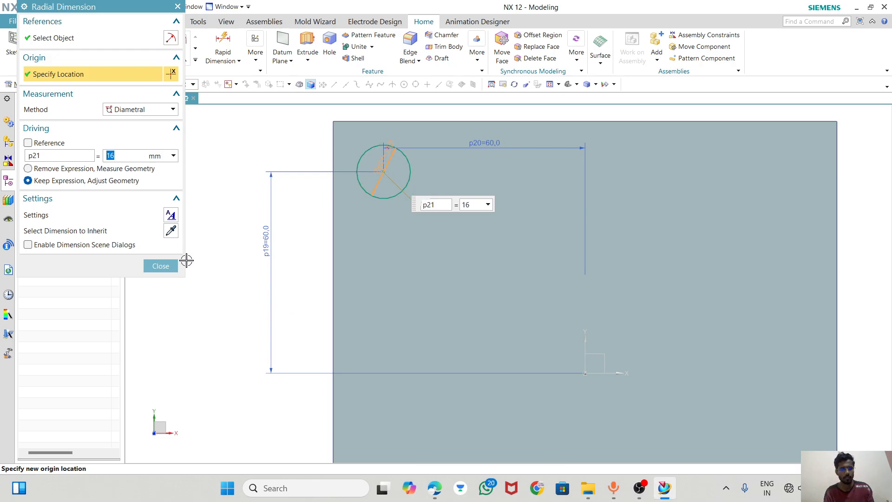
click(160, 266)
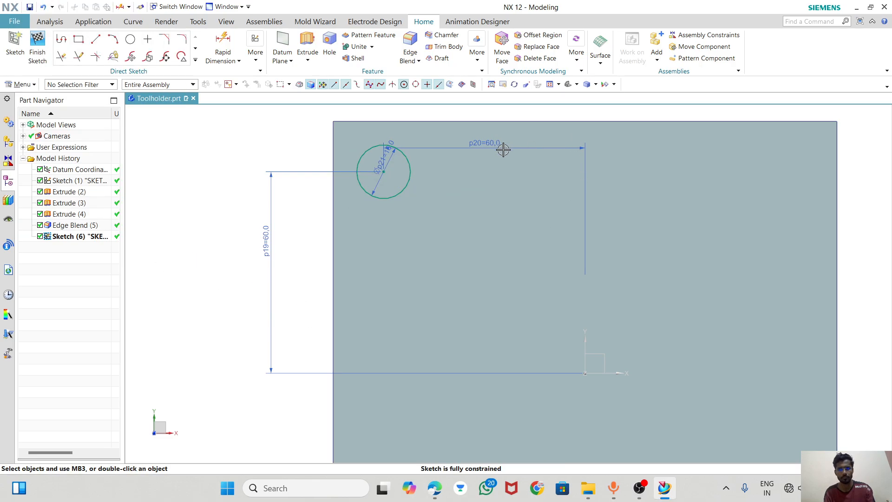
drag(504, 149, 515, 201)
scroll(392, 168, down, 2)
scroll(388, 162, down, 2)
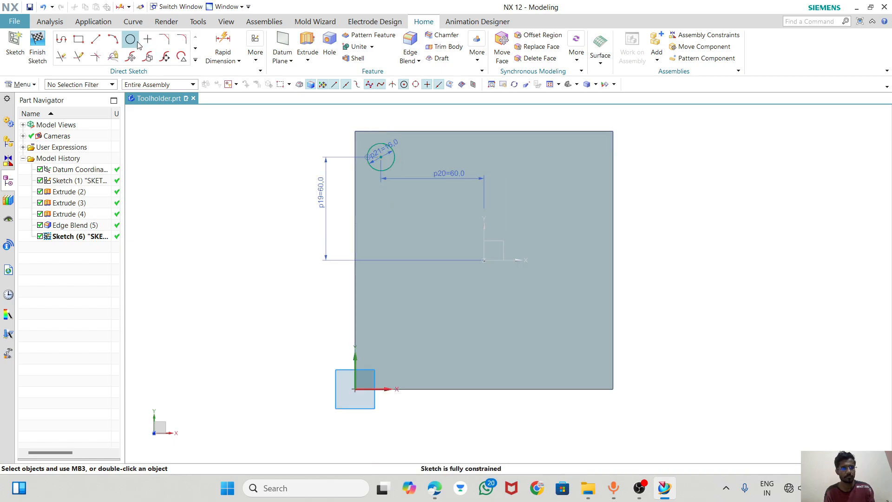
click(402, 155)
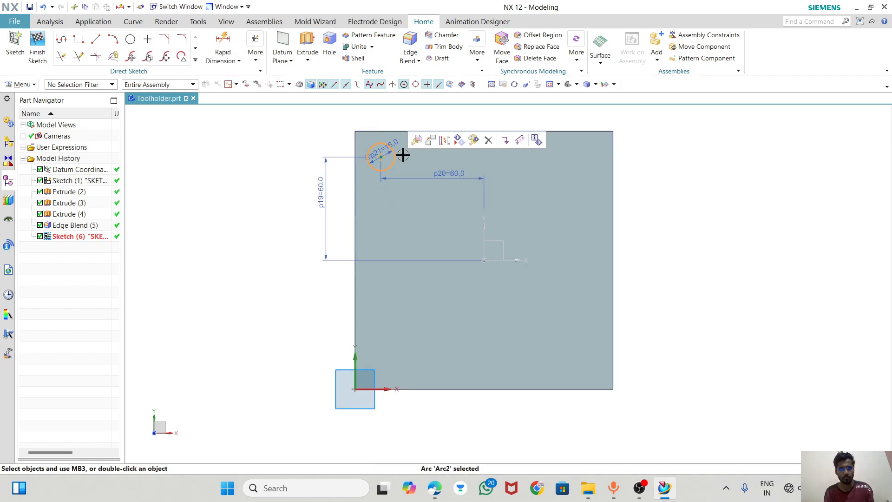
click(450, 154)
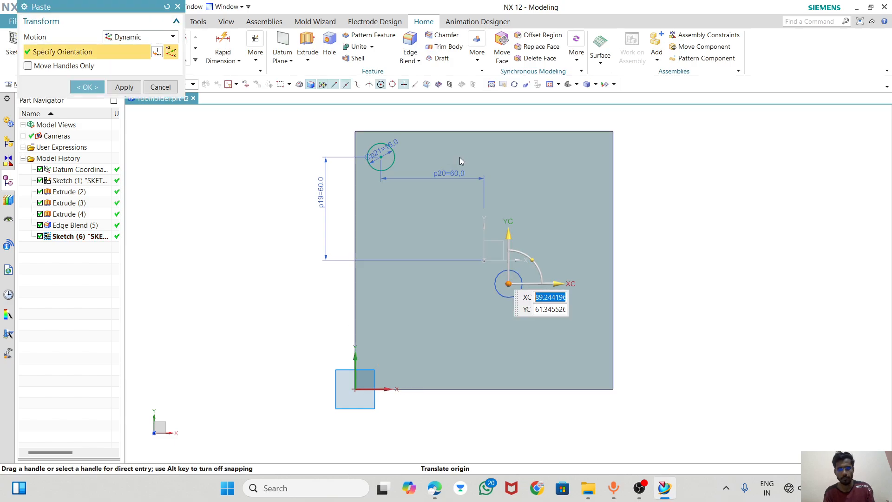
drag(508, 282, 487, 159)
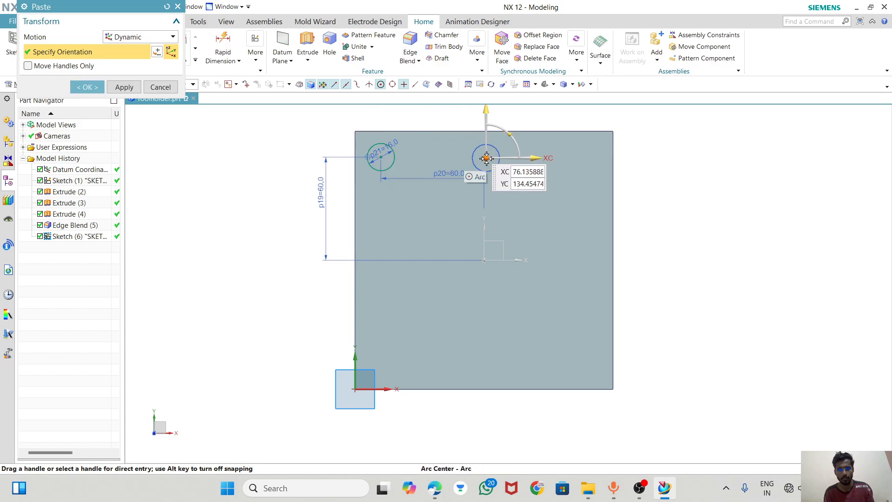
key(Escape)
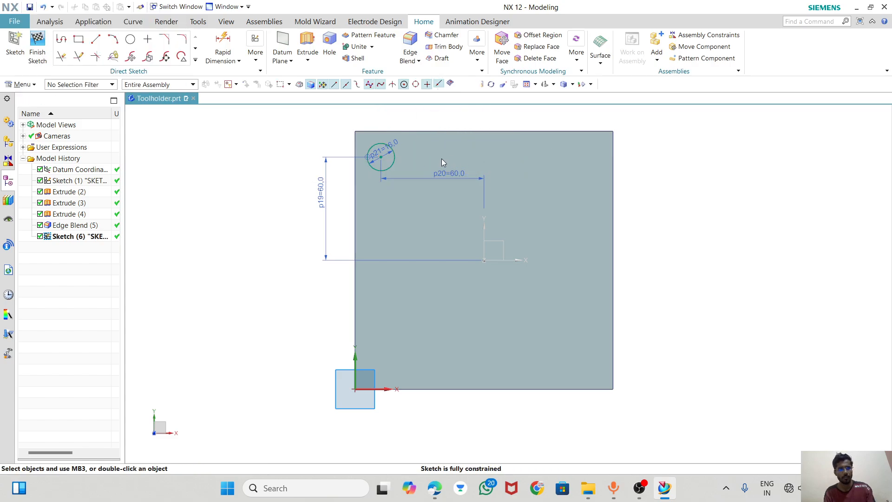
- Sketch a 16 mm diameter circle directly above the sketch origin, level with the corner circle
scroll(410, 166, up, 3)
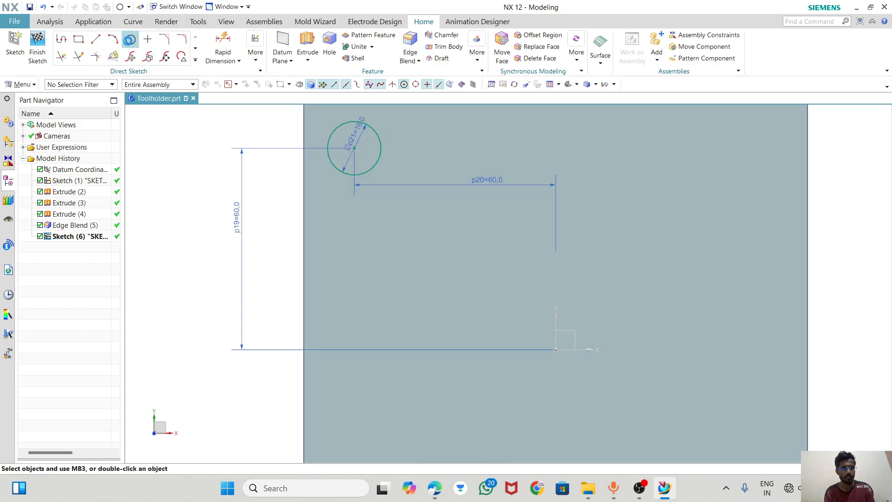
click(130, 39)
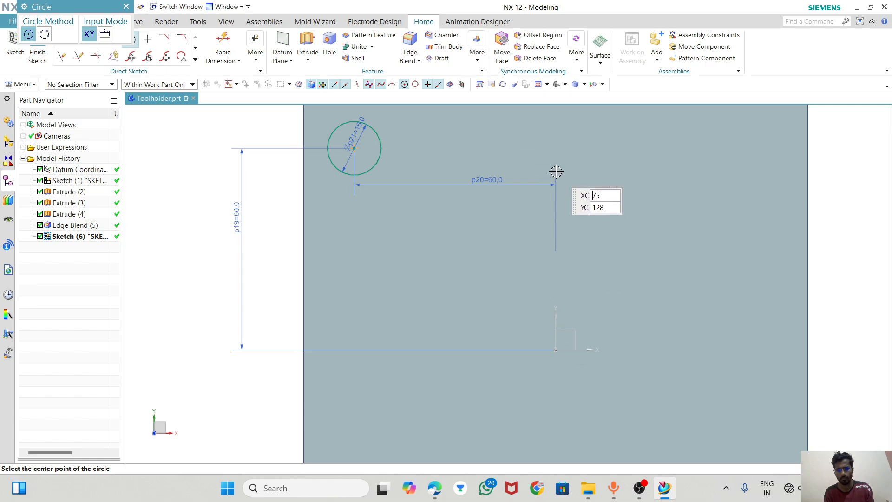
click(556, 148)
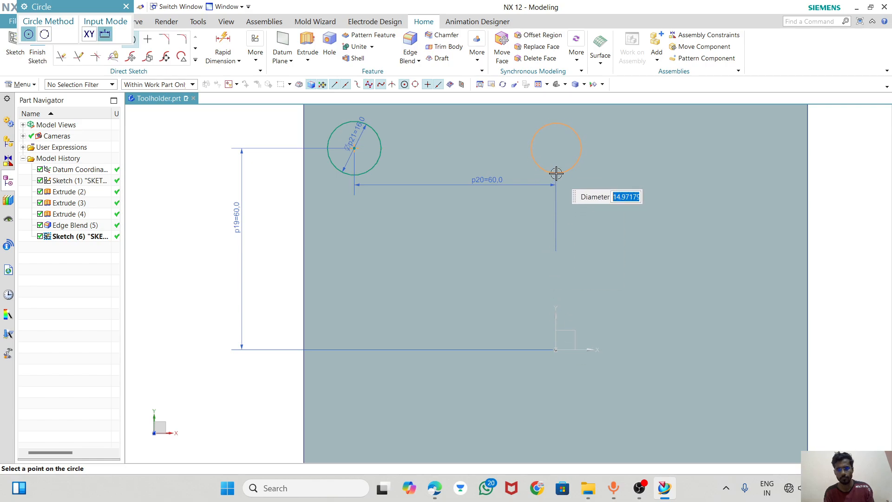
text(16)
key(Return)
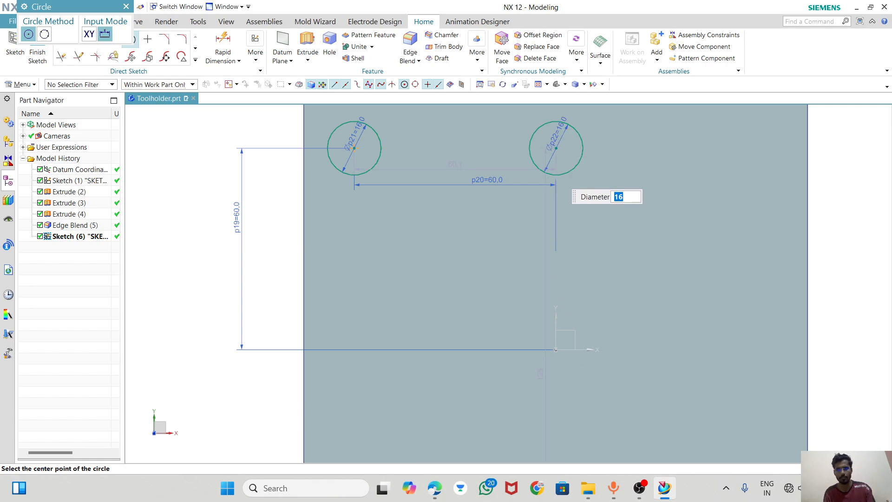
click(556, 148)
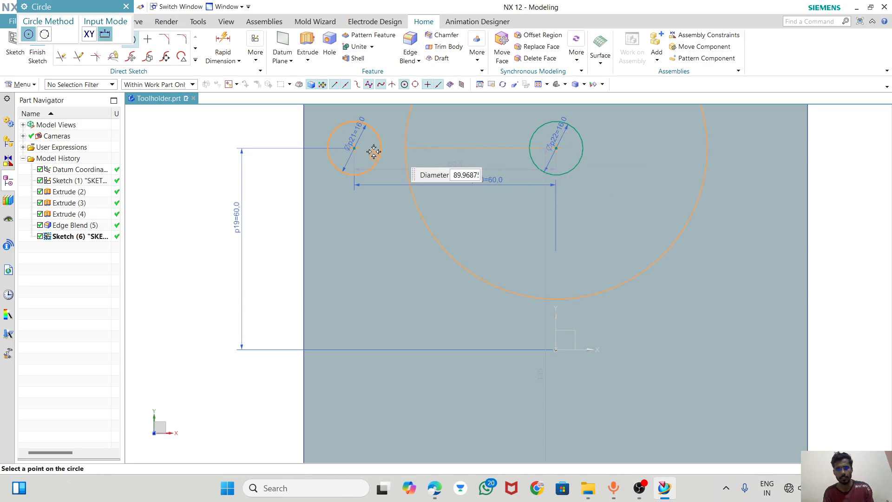
key(Escape)
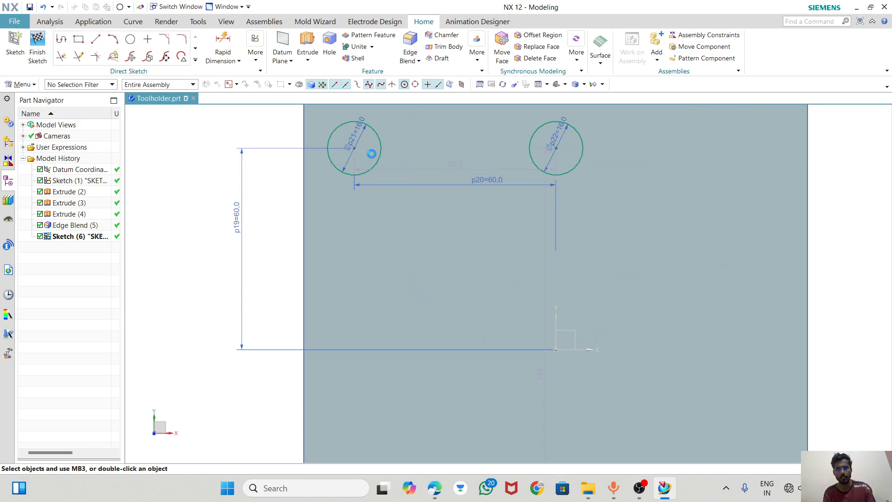
- Align the middle circle's center horizontally with the corner circle's center and vertically with the midpoint of the face's upper edge
click(354, 149)
click(557, 149)
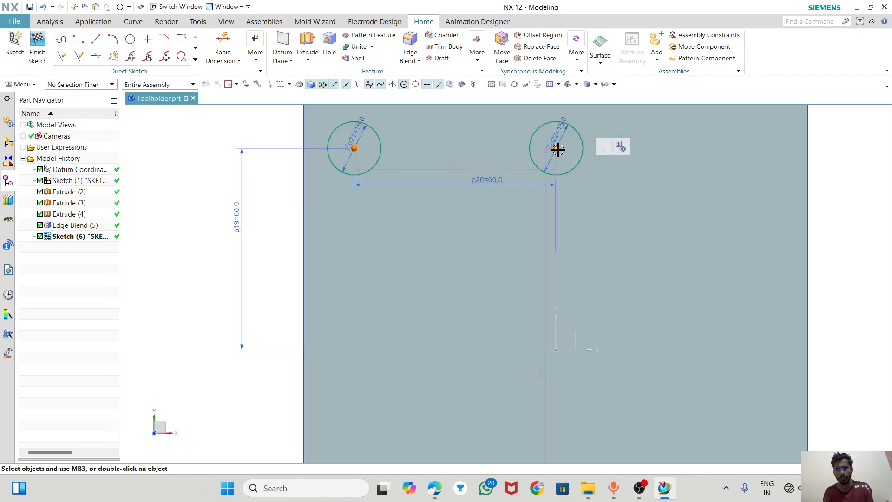
click(591, 136)
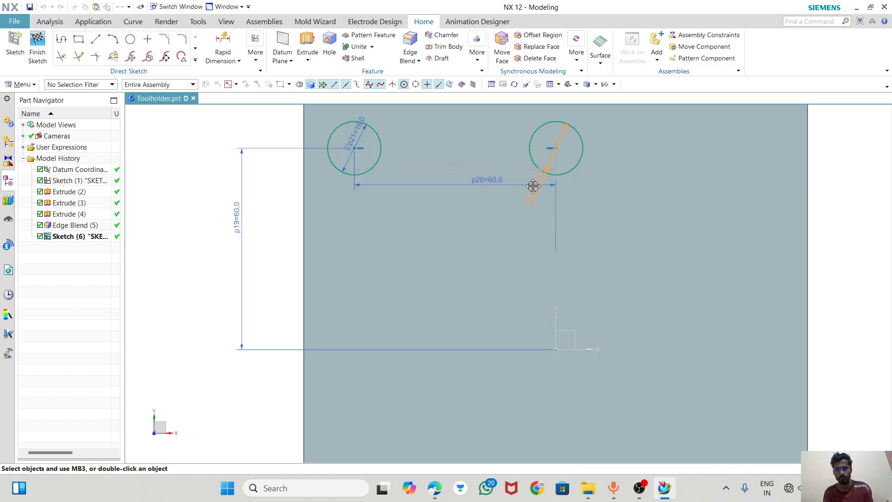
scroll(472, 147, down, 2)
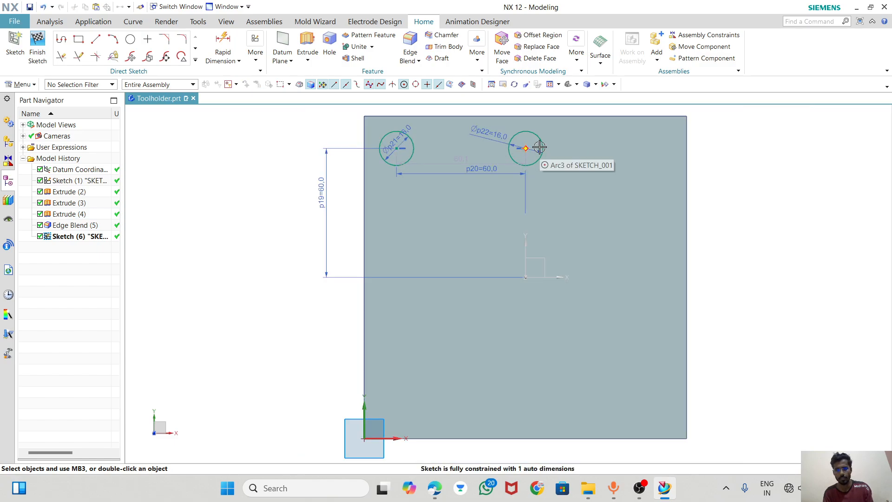
click(526, 116)
click(585, 106)
scroll(534, 150, up, 1)
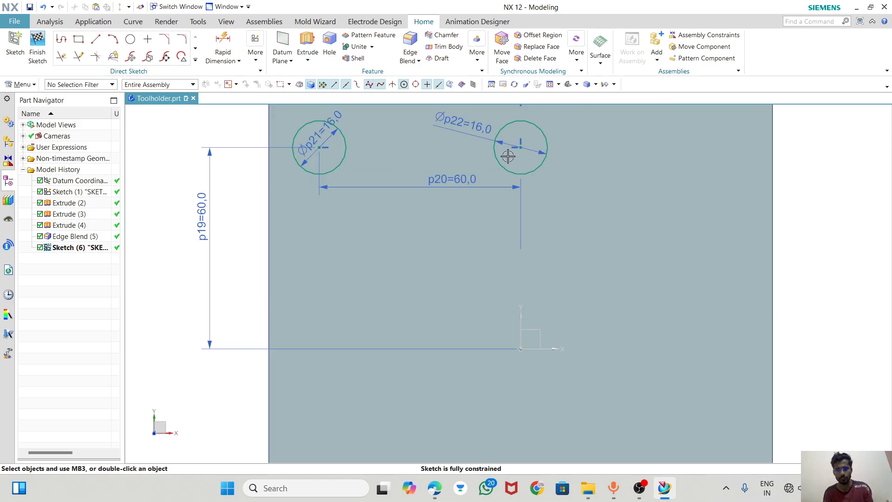
- Sketch a third circle near the face's upper-right corner, centered at about X 134, Y 135 mm
scroll(434, 177, down, 2)
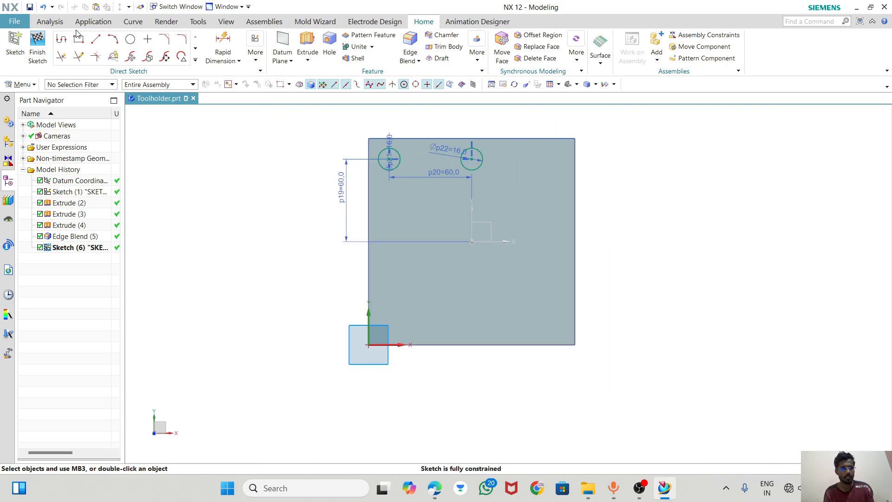
click(137, 41)
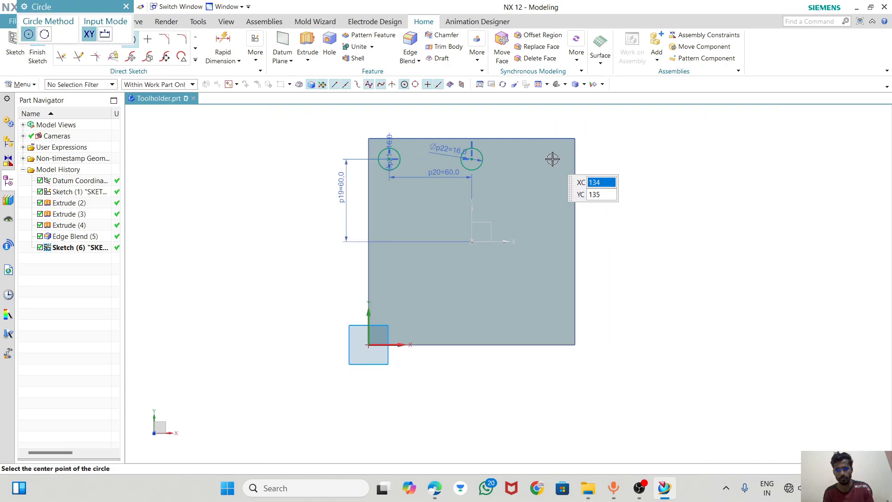
click(553, 159)
click(563, 147)
key(Escape)
- Align the upper-right circle's center horizontally with the middle circle's center
scroll(559, 143, up, 2)
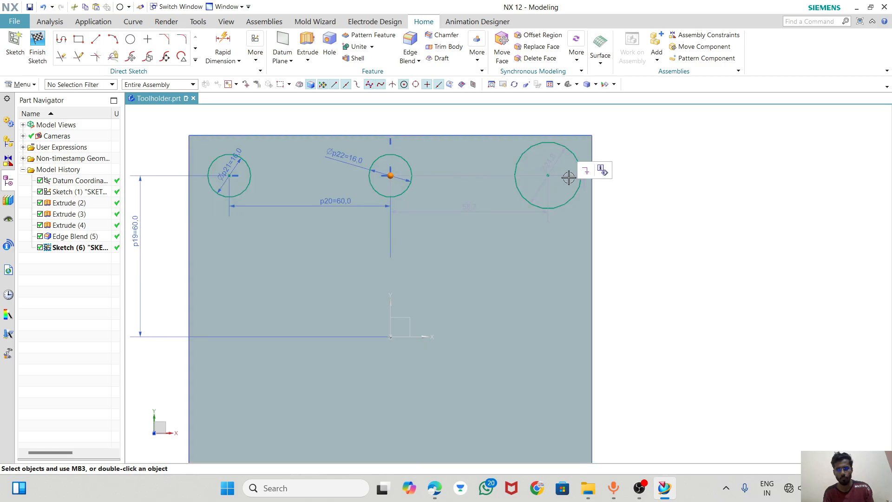
click(553, 174)
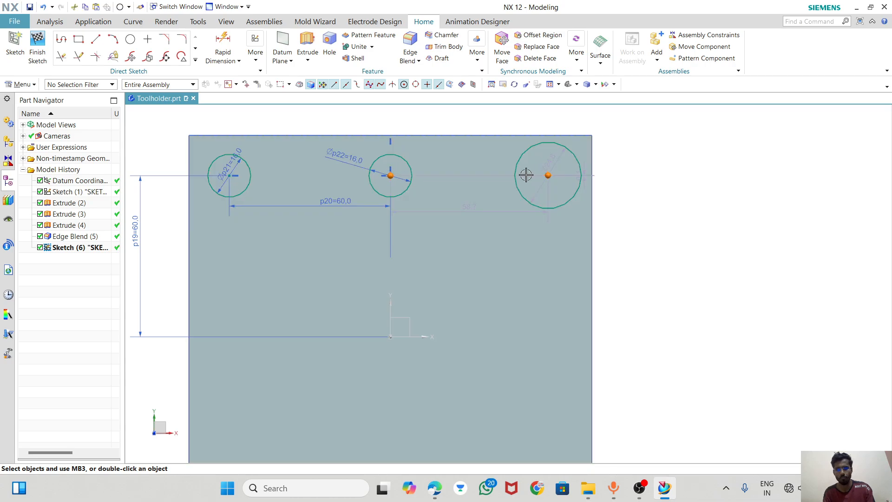
click(551, 160)
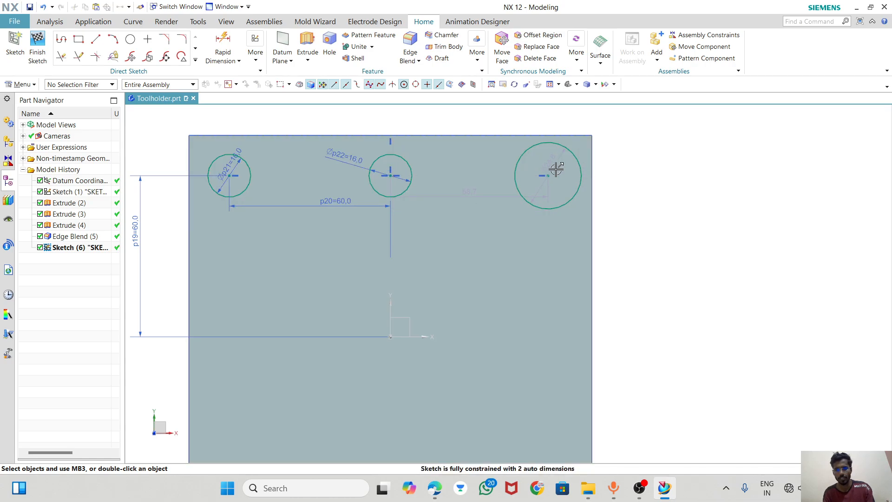
click(557, 161)
key(Escape)
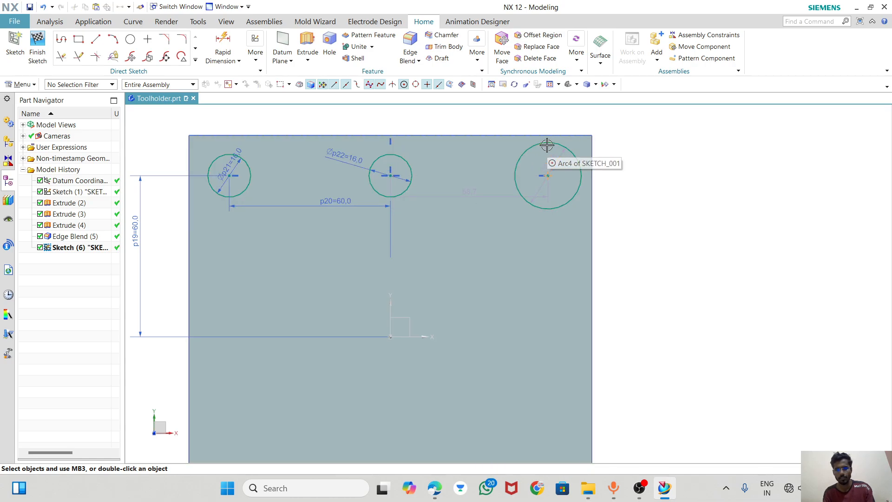
- Constrain the upper-right circle to the same radius as the middle circle
click(534, 145)
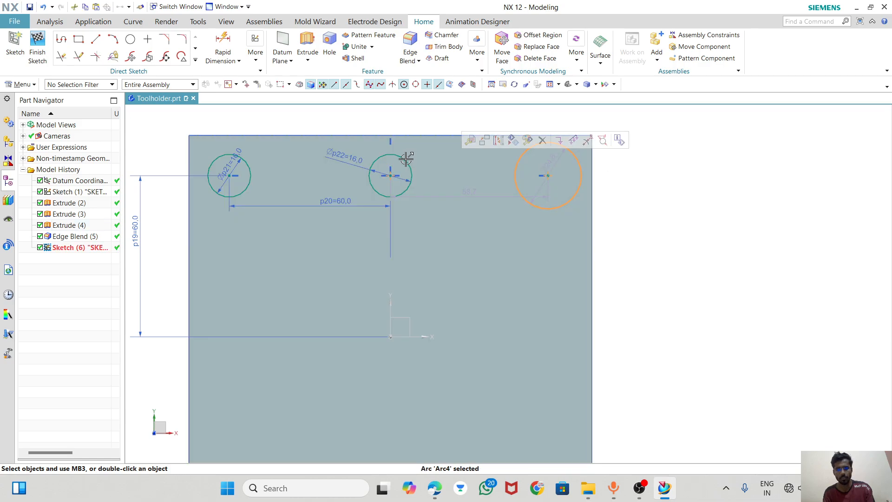
click(406, 159)
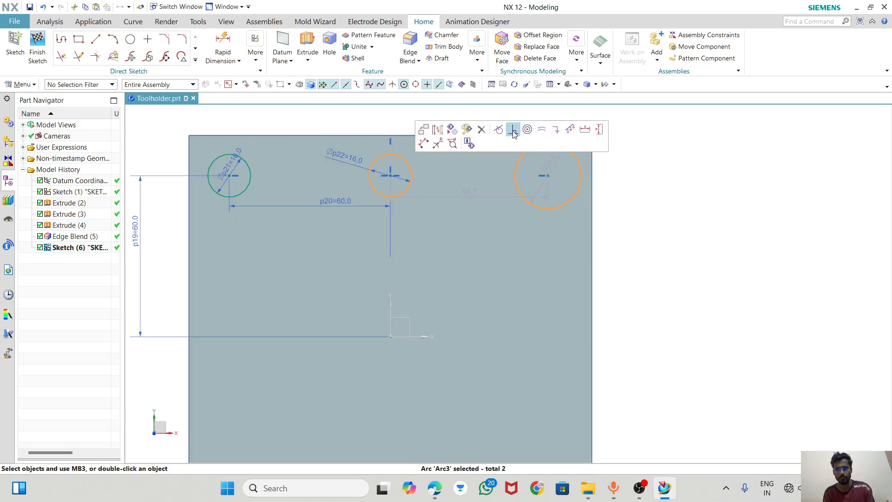
click(543, 132)
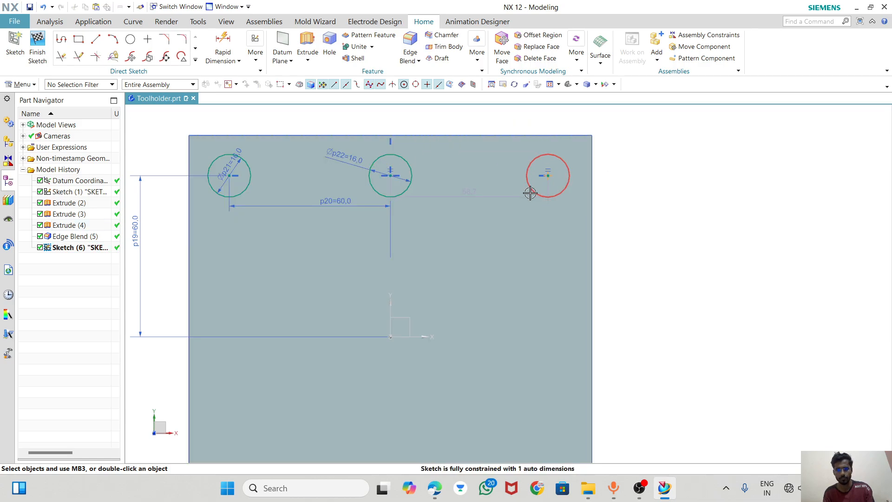
- Dimension the upper-right circle's center horizontally from the datum Y axis and set the distance to 60 mm
scroll(538, 140, down, 2)
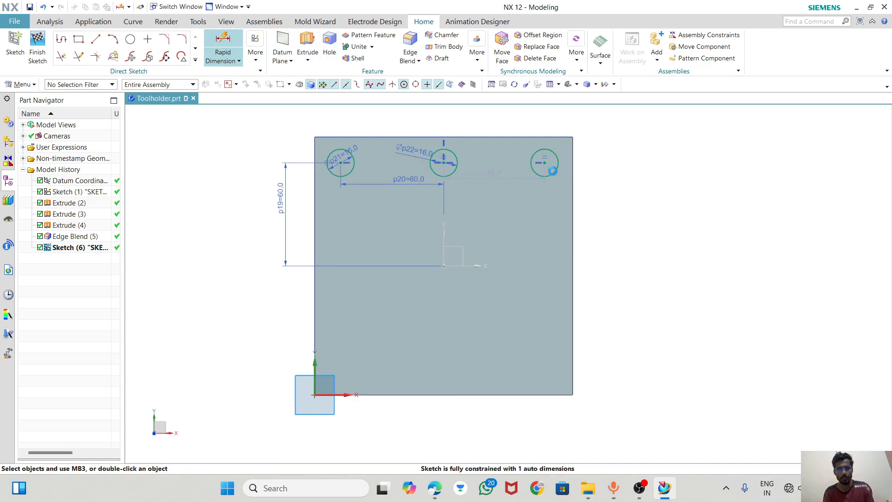
click(223, 46)
click(539, 161)
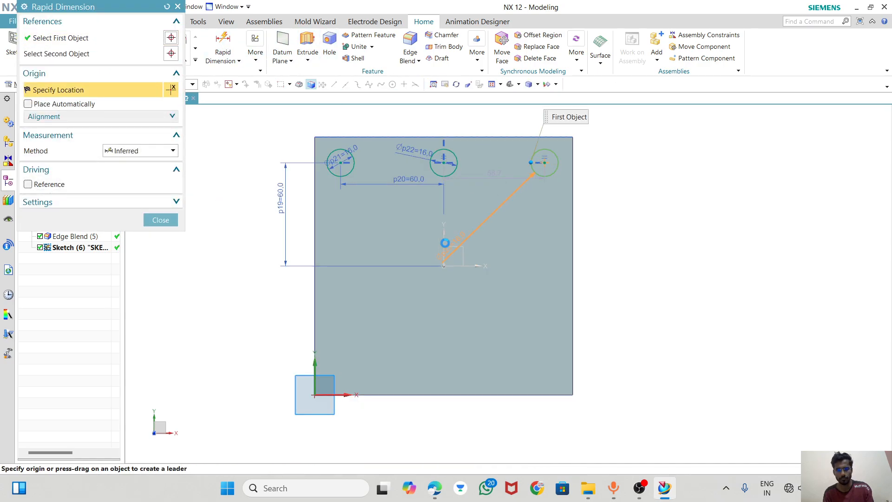
click(442, 235)
click(495, 122)
text(60)
key(Return)
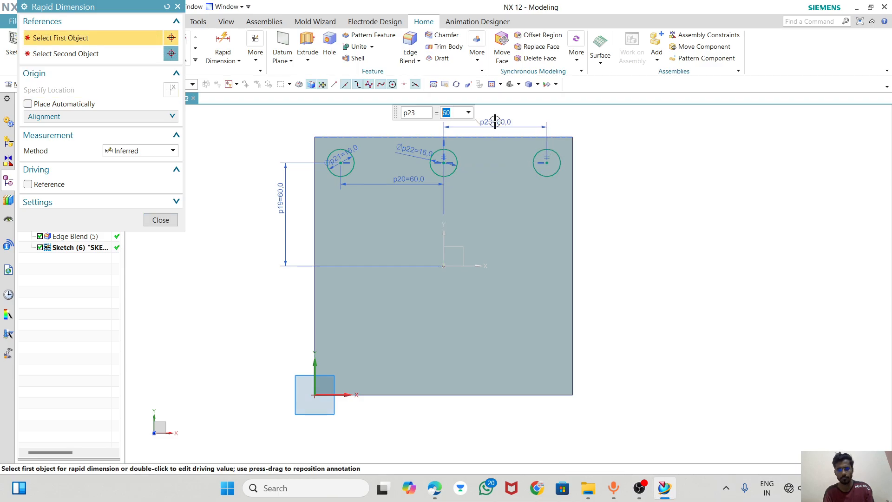
click(160, 219)
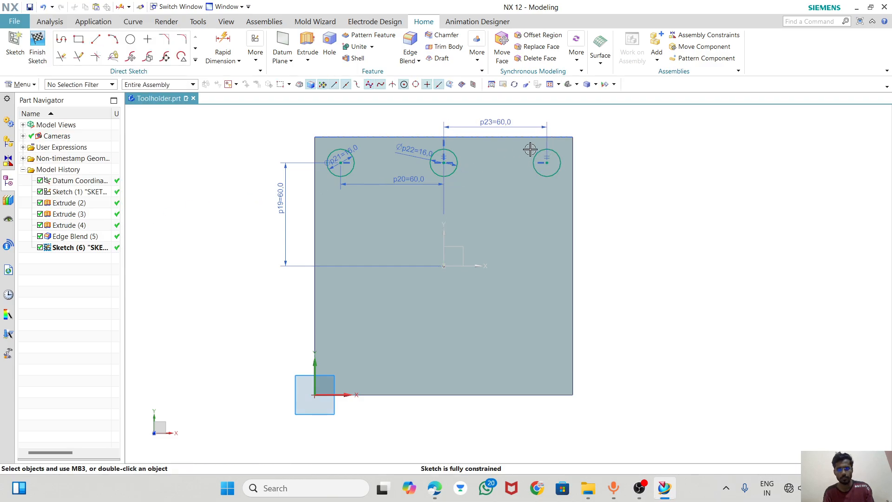
- Mirror the three upper circles about the datum X axis to create a matching row near the face's lower edge
scroll(531, 164, up, 2)
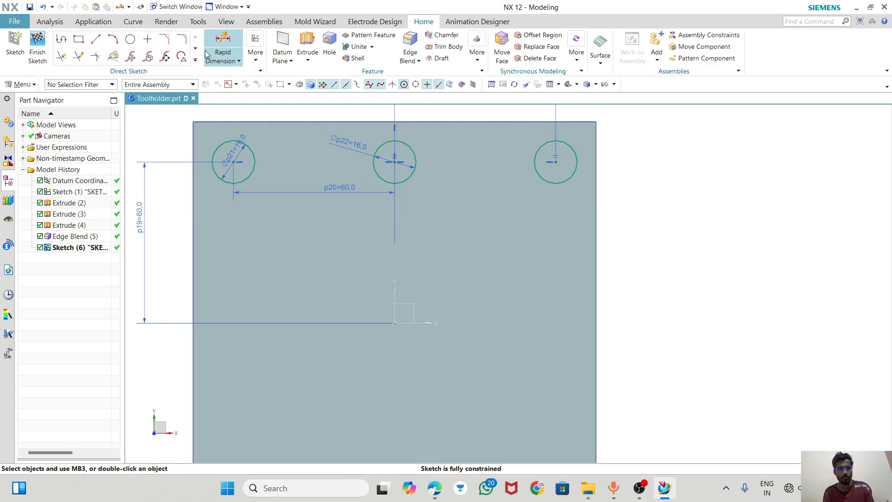
scroll(489, 188, down, 1)
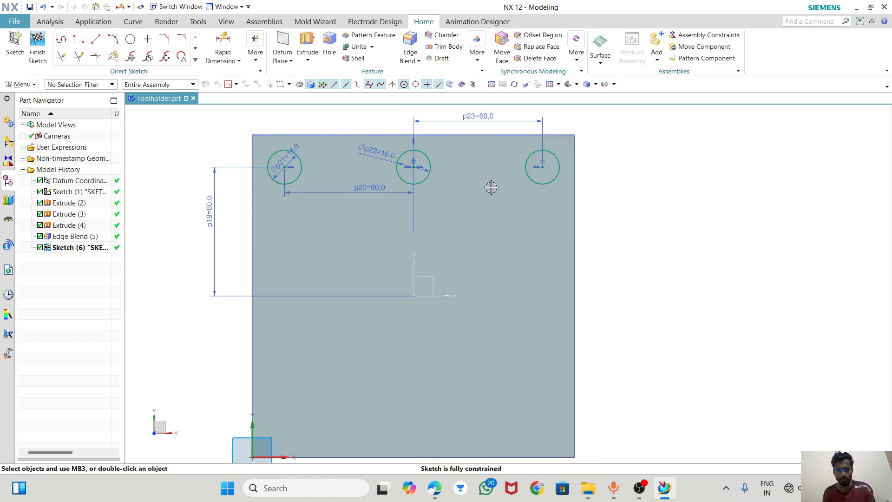
click(530, 150)
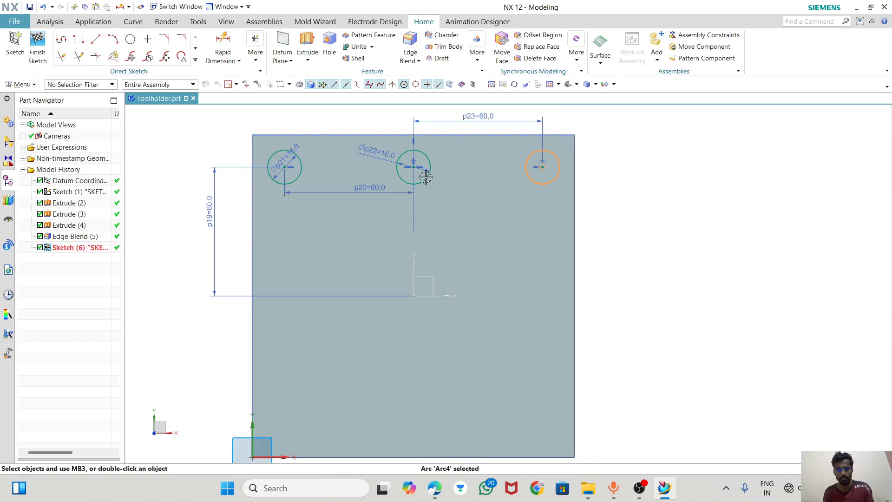
click(424, 151)
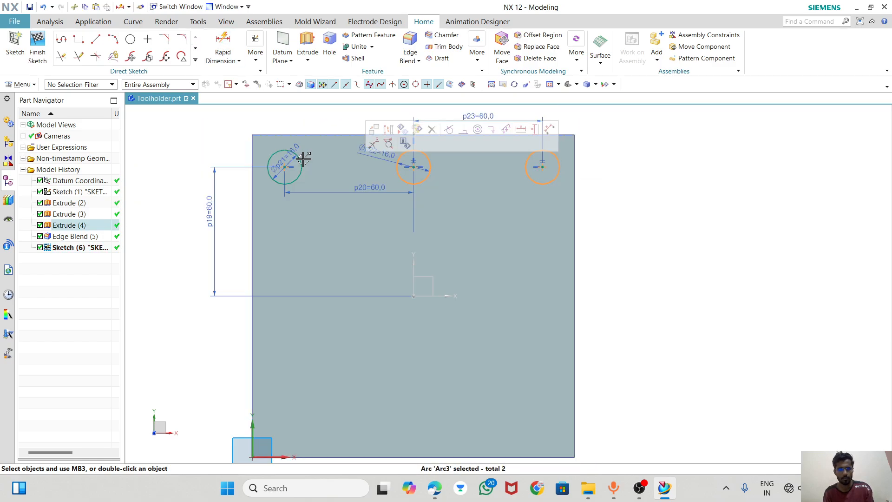
click(303, 158)
scroll(392, 135, down, 1)
click(196, 59)
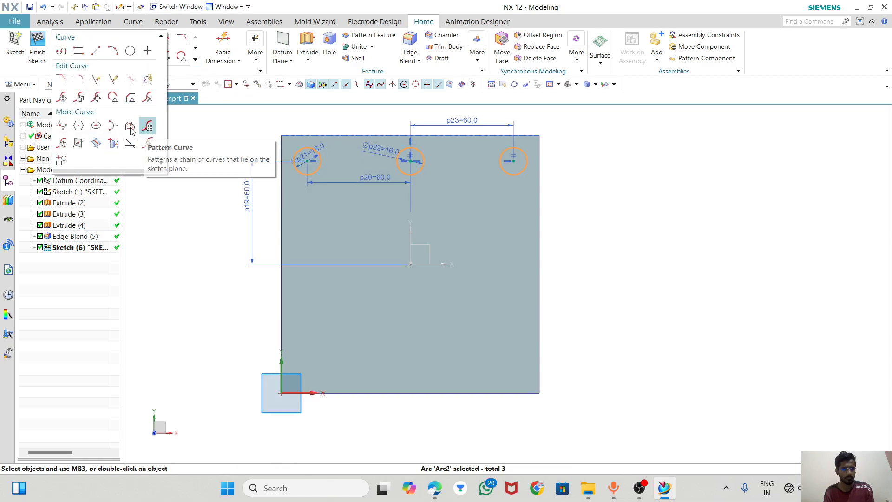
click(62, 142)
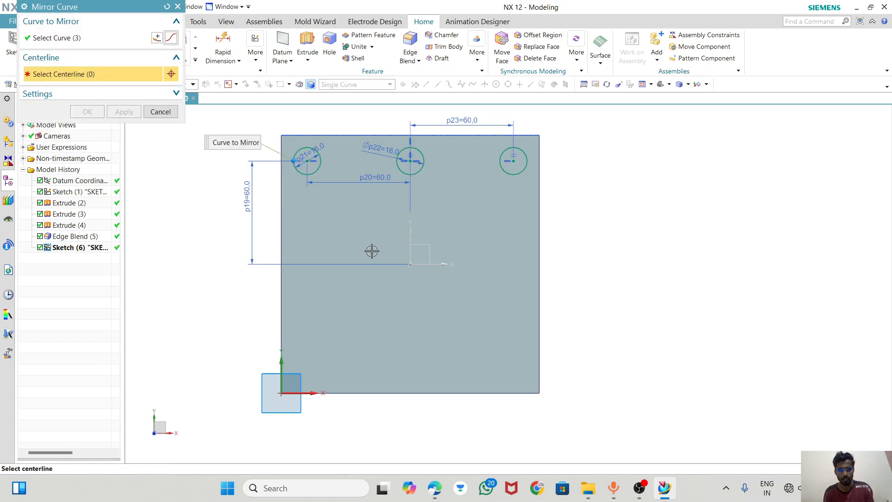
click(436, 264)
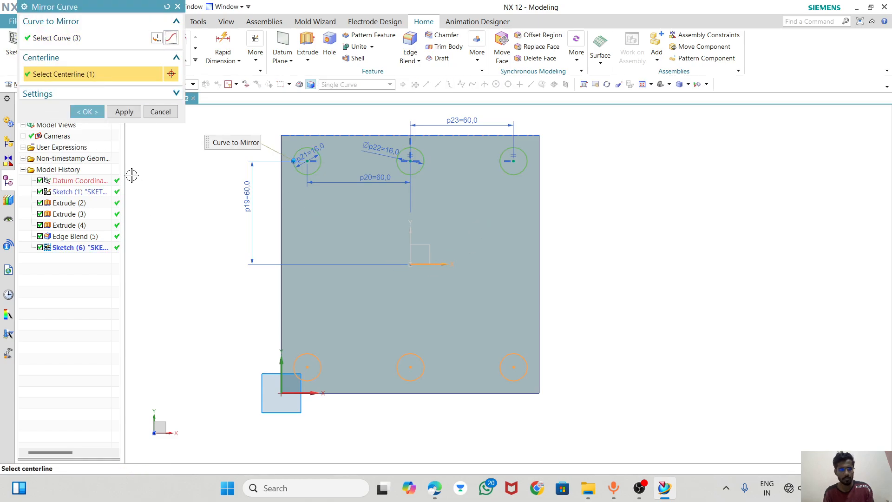
click(88, 112)
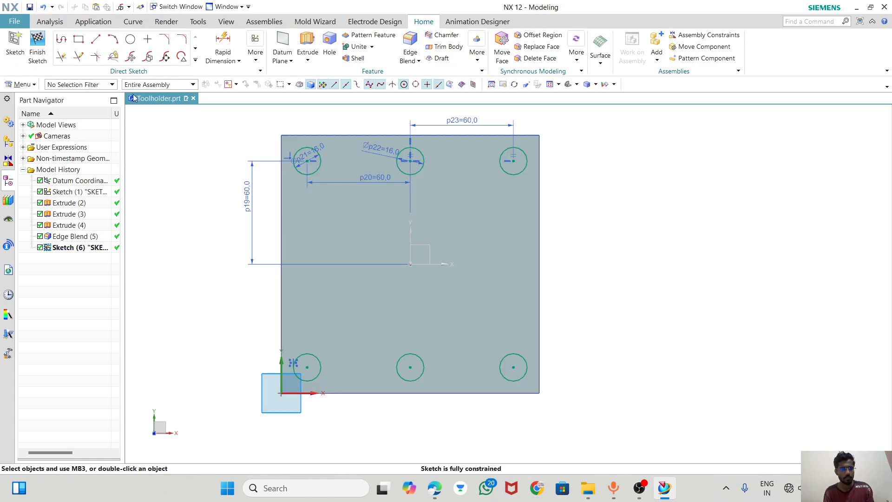
- Sketch two 16 mm circles, one near each side edge of the face, about 59 mm below the upper corner circles
click(129, 41)
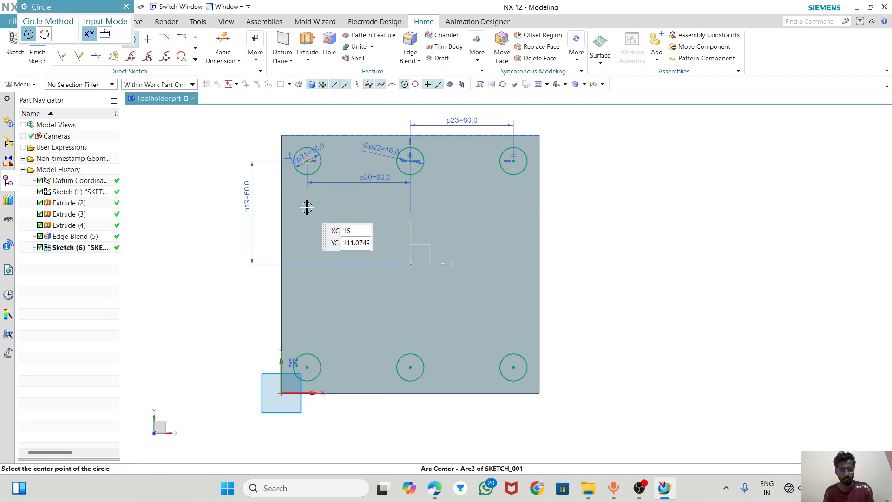
click(306, 263)
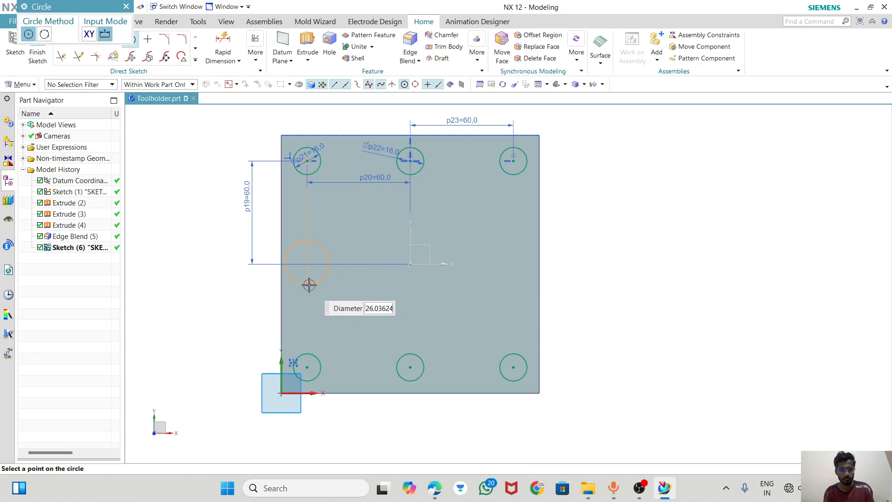
key(Return)
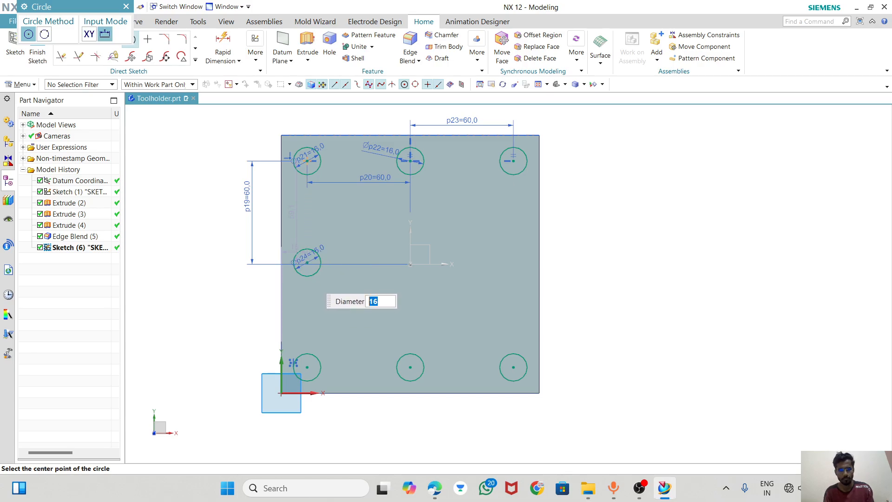
click(514, 263)
click(512, 264)
click(432, 265)
key(Escape)
- Align the left-middle circle's center vertically with the upper-left corner circle's center
click(306, 264)
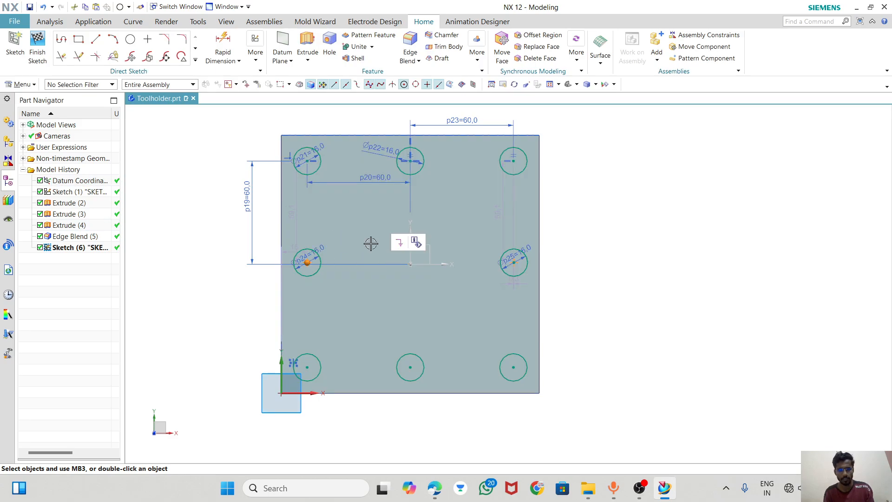
key(Escape)
scroll(320, 272, up, 2)
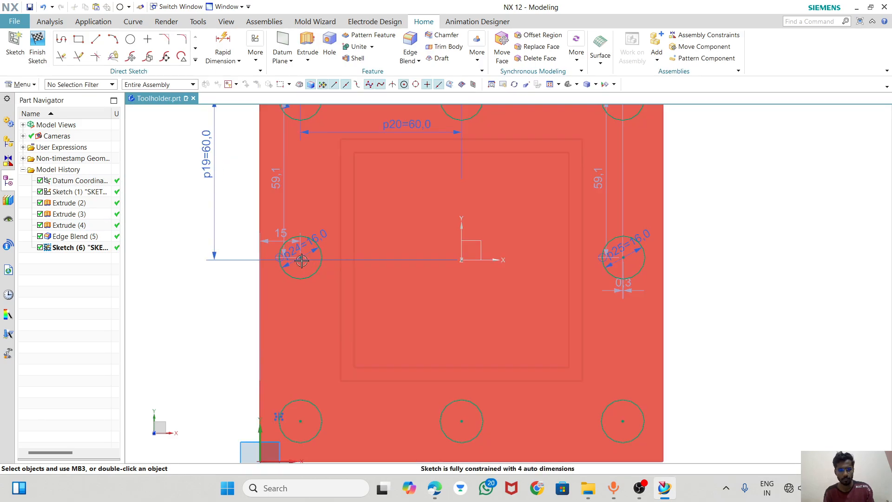
mouse_move(298, 279)
mouse_down()
mouse_move(299, 293)
mouse_move(295, 269)
mouse_up()
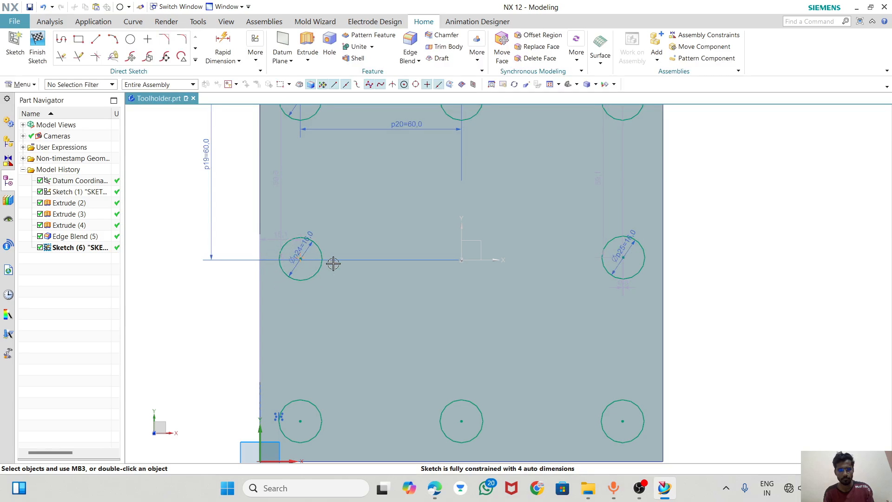
click(302, 261)
key(Escape)
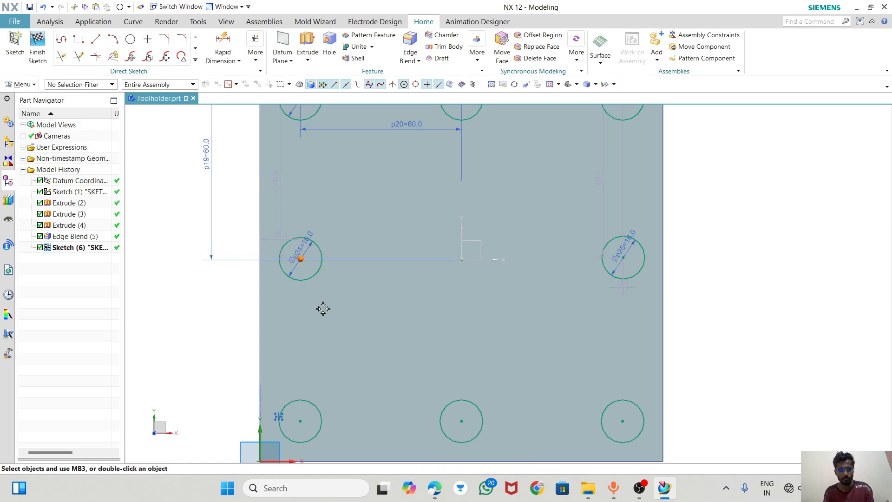
scroll(319, 199, down, 2)
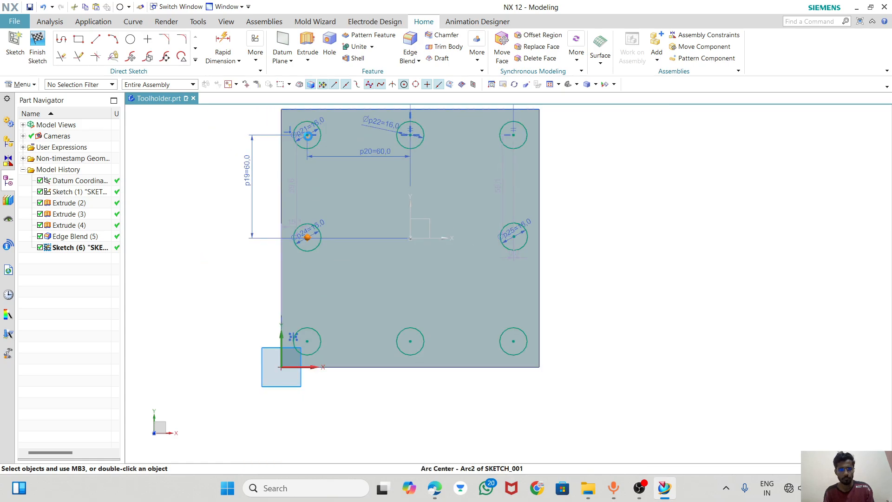
click(307, 135)
click(378, 141)
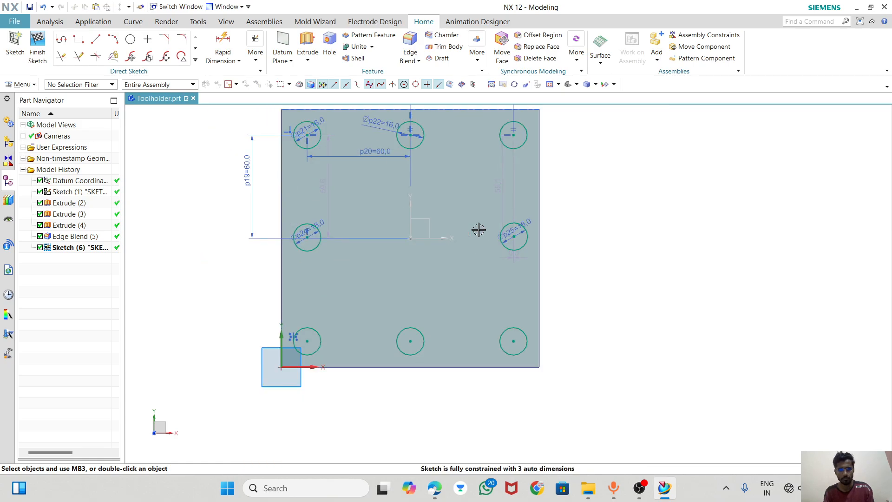
- Align the right-middle circle's center vertically with the upper-right corner circle's center
click(514, 236)
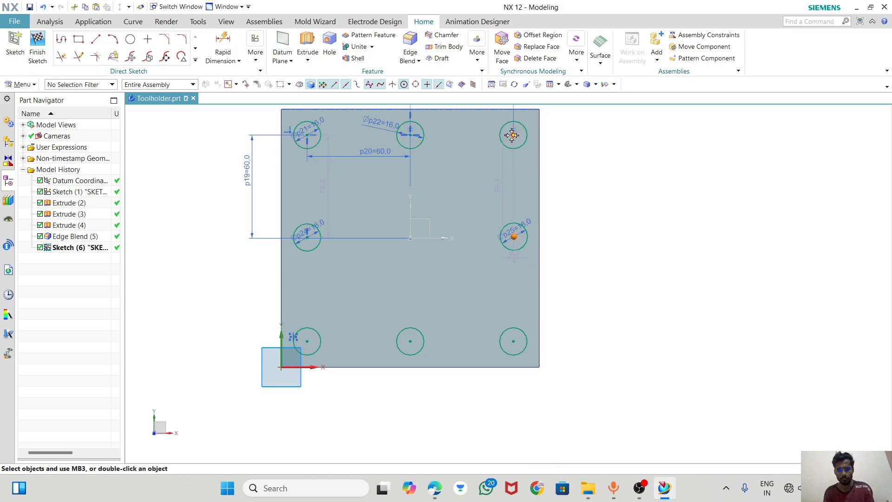
key(Escape)
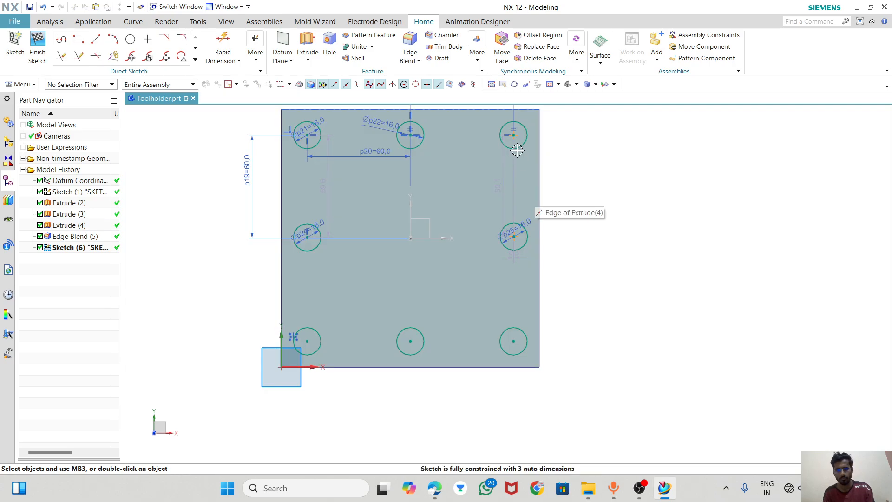
click(513, 135)
click(513, 236)
click(577, 209)
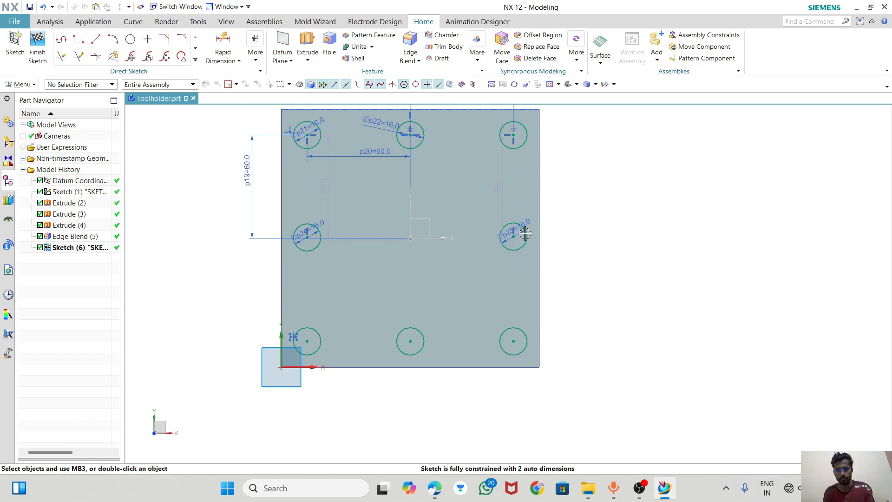
- Align the right-middle circle's center horizontally with the left-middle circle's center
click(513, 237)
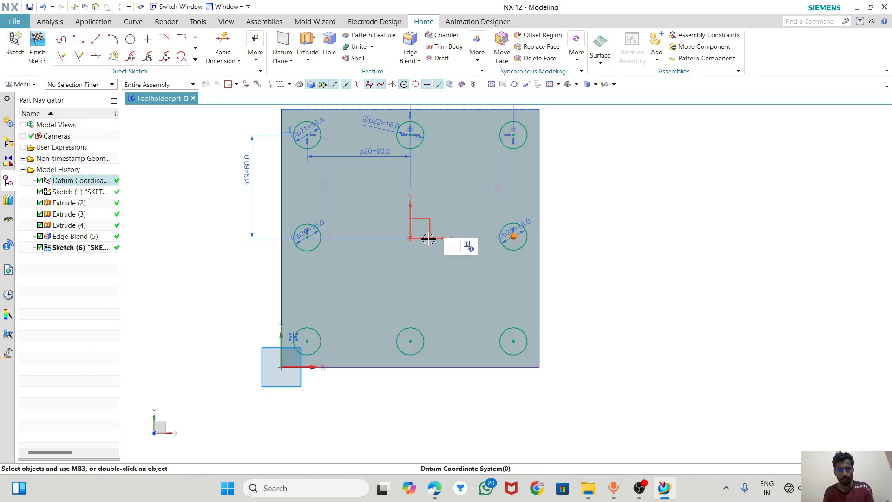
click(307, 236)
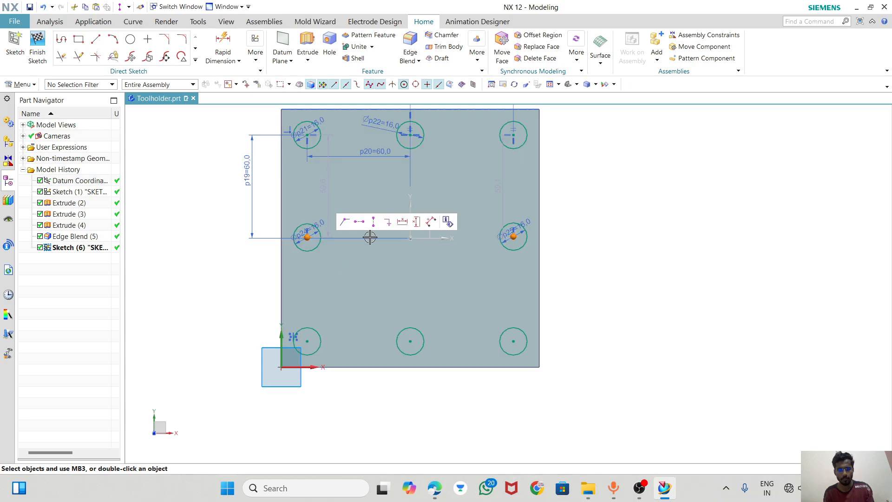
click(358, 223)
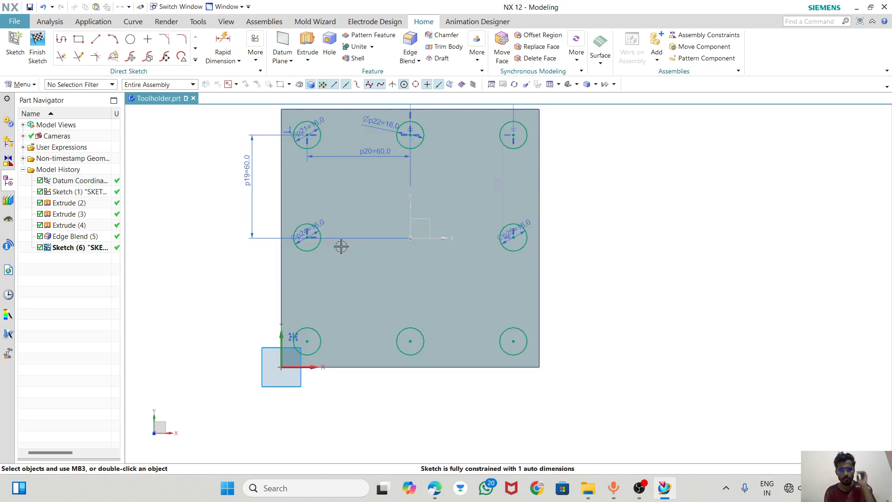
- Dimension the left-middle circle's center vertically from the datum X axis, set the distance to 0 mm, and finish the sketch
scroll(334, 241, up, 5)
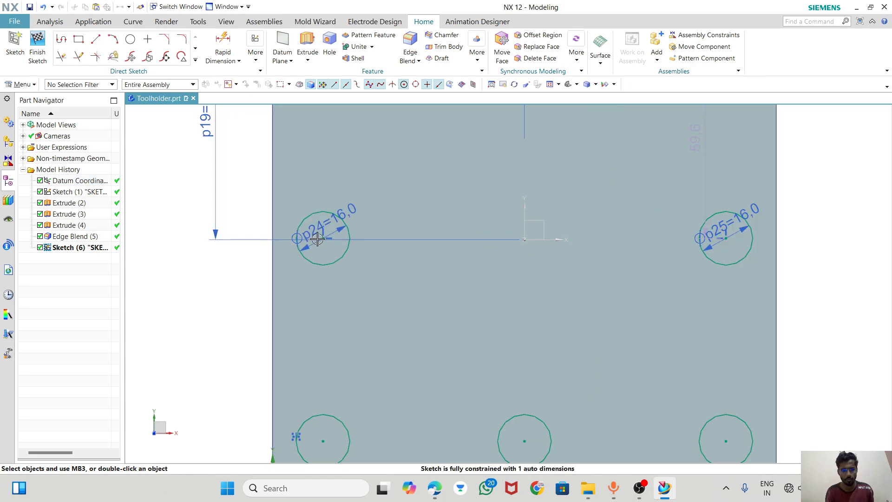
scroll(330, 242, down, 2)
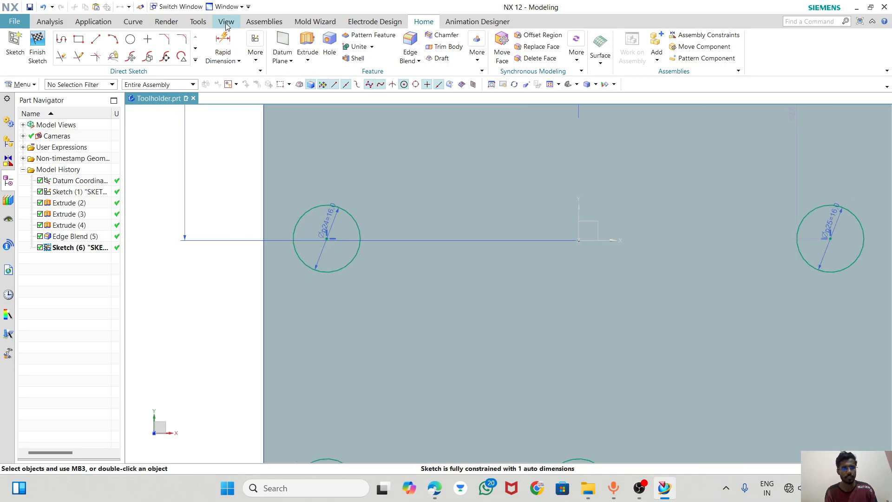
click(223, 46)
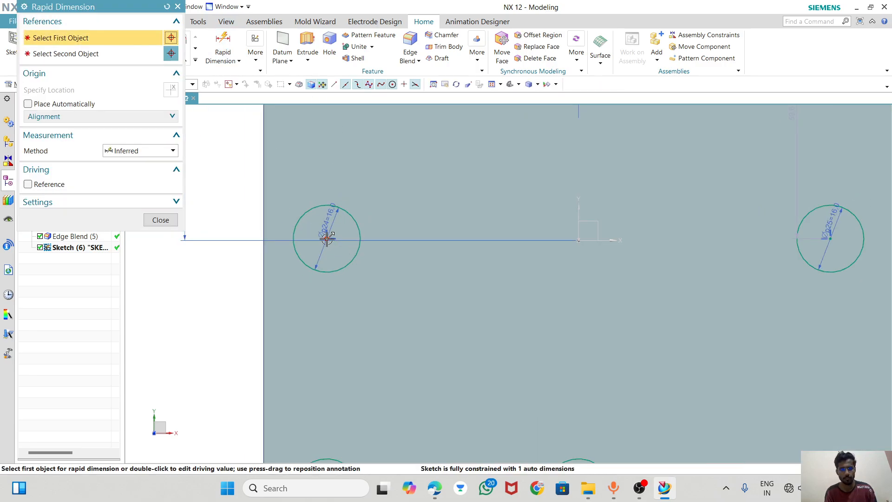
click(294, 238)
scroll(307, 256, down, 2)
click(510, 247)
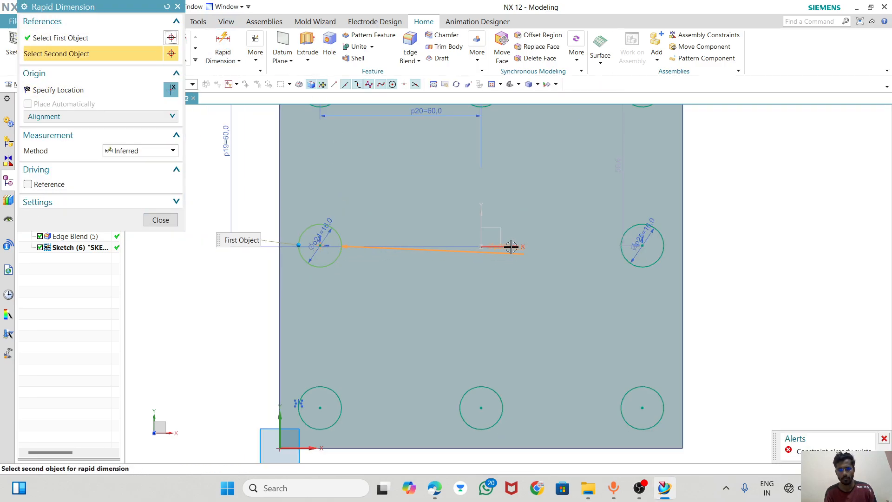
click(396, 215)
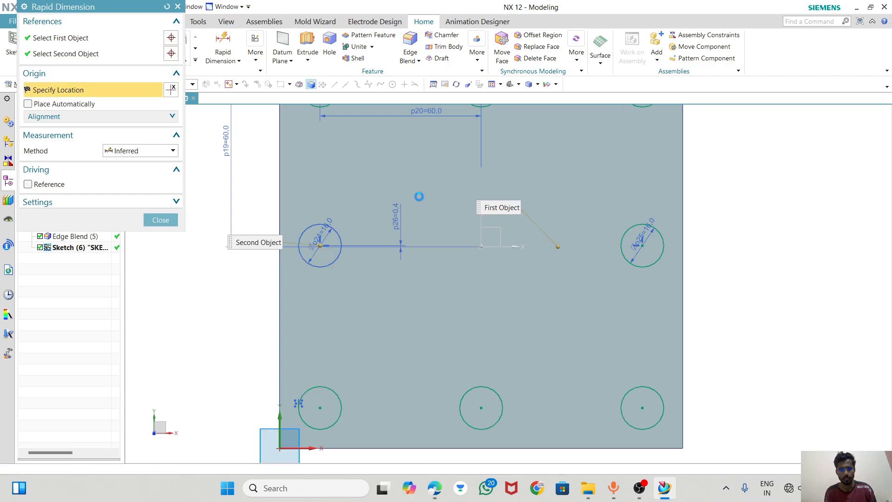
text(0)
key(Return)
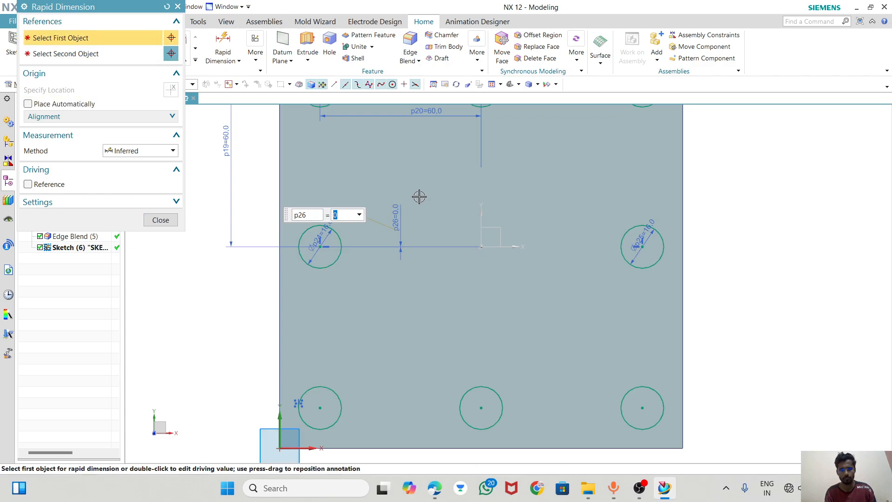
click(160, 220)
scroll(438, 246, down, 3)
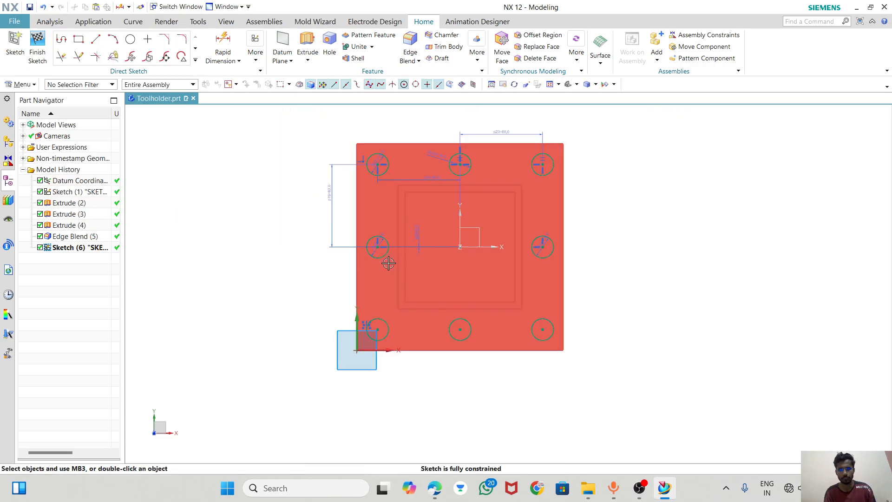
click(38, 47)
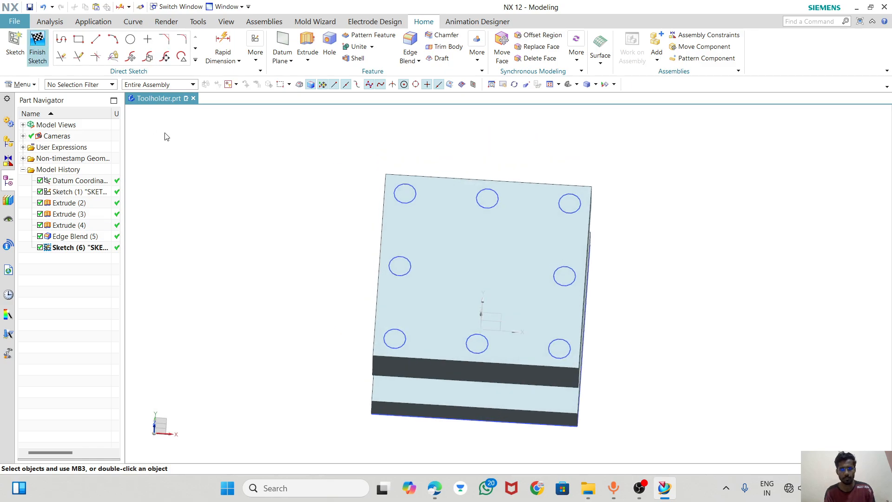
- Extrude the eight sketched circles 60 mm down into the upper plate as a Subtract cut from the tool holder body
click(89, 247)
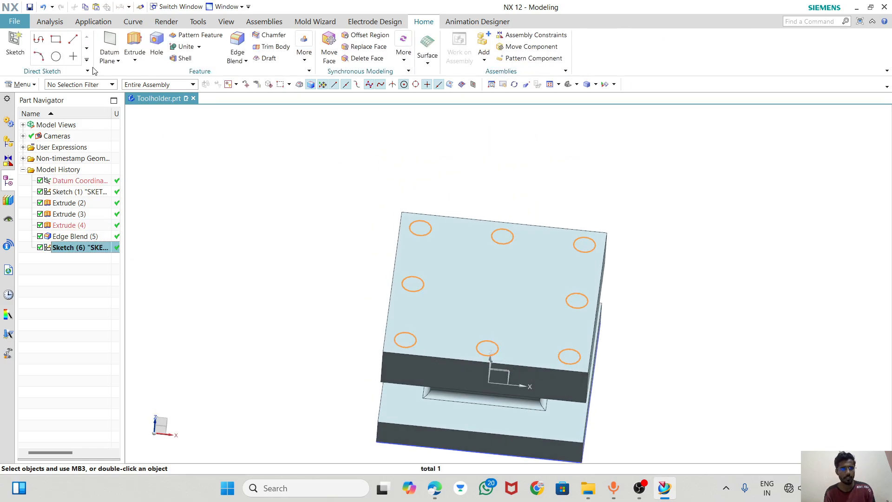
click(134, 50)
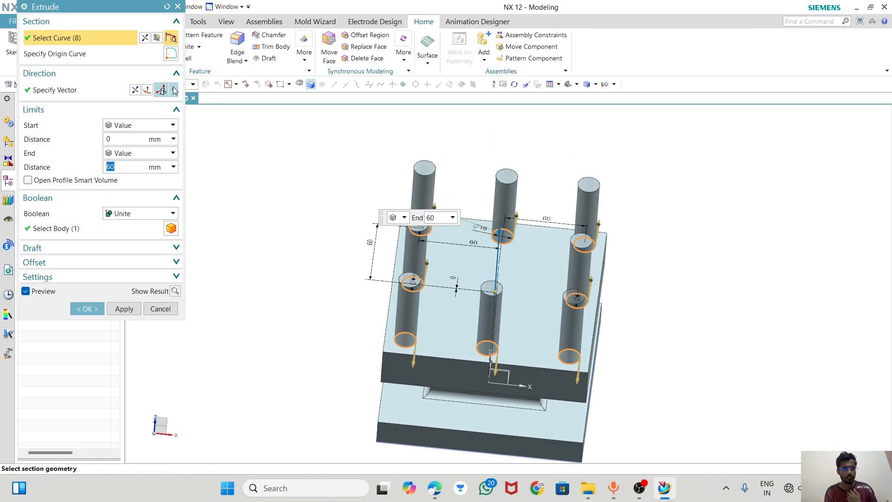
click(147, 90)
middle_drag(402, 231, 387, 186)
click(160, 117)
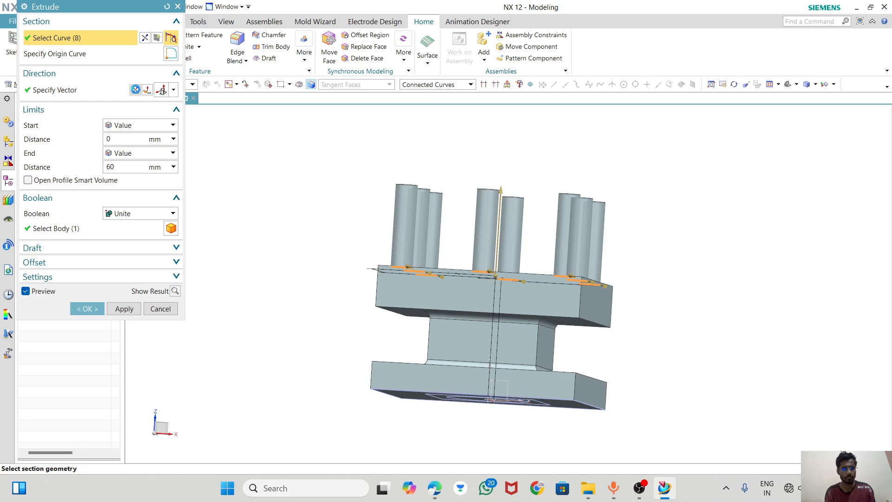
click(135, 89)
click(131, 212)
click(134, 244)
middle_drag(372, 215, 369, 237)
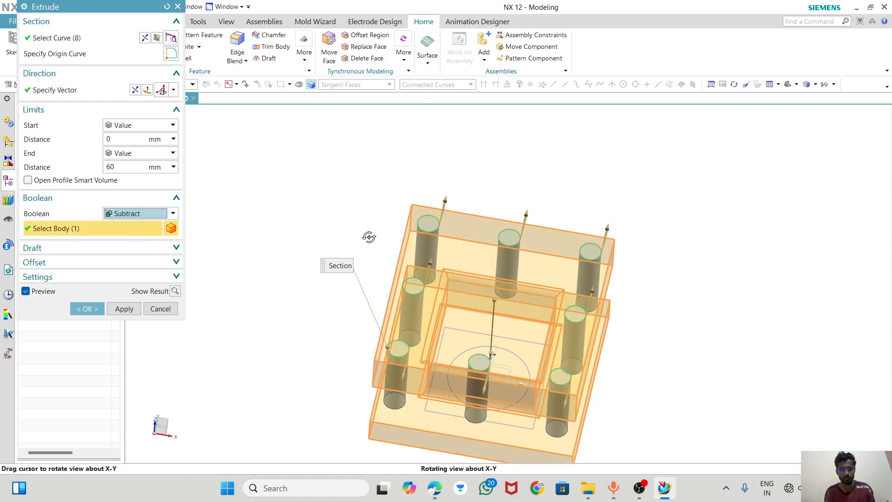
click(87, 308)
middle_drag(421, 200, 453, 302)
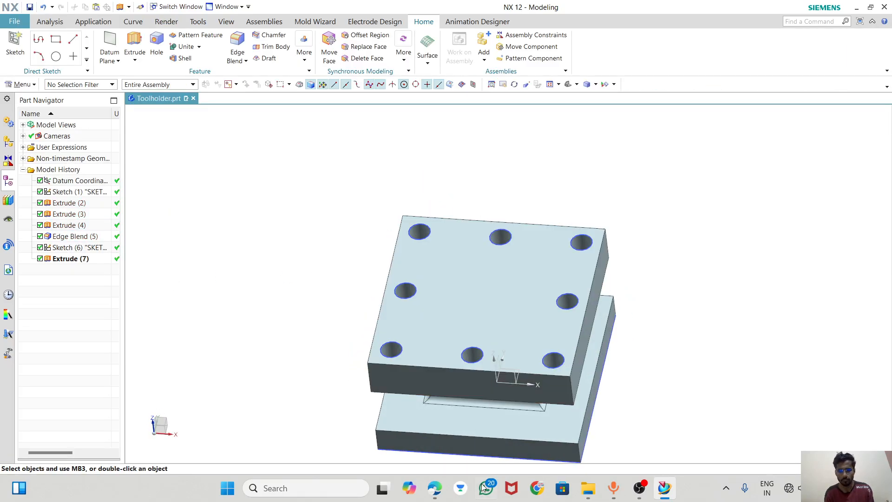
- Check the tool holder's hole callout in the PDF drawing, then return to NX and start a Thread feature of the Detailed type
click(434, 488)
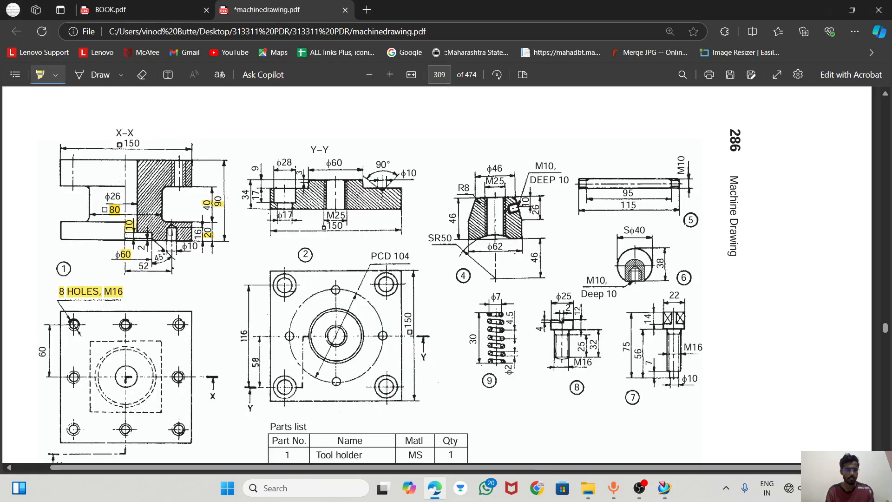
click(664, 487)
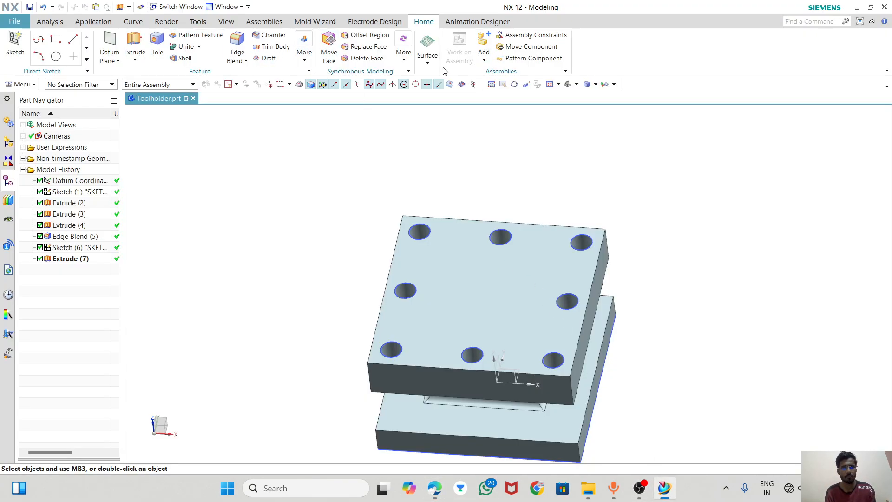
click(405, 62)
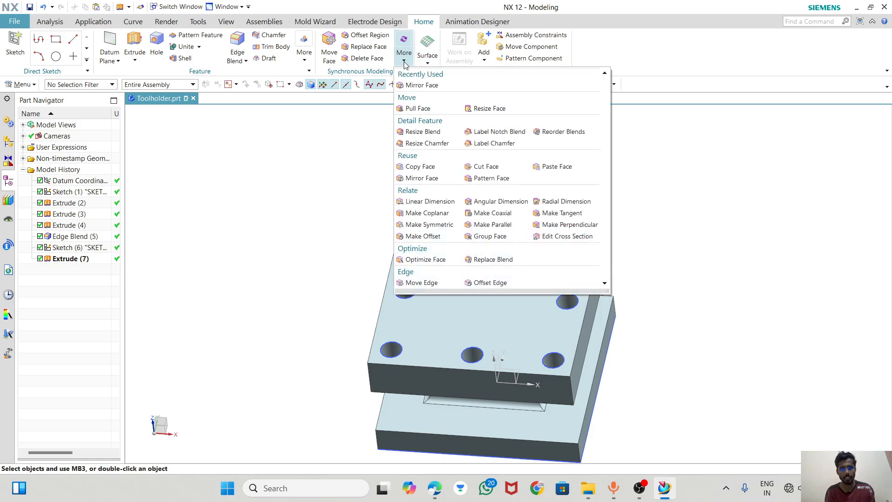
click(305, 54)
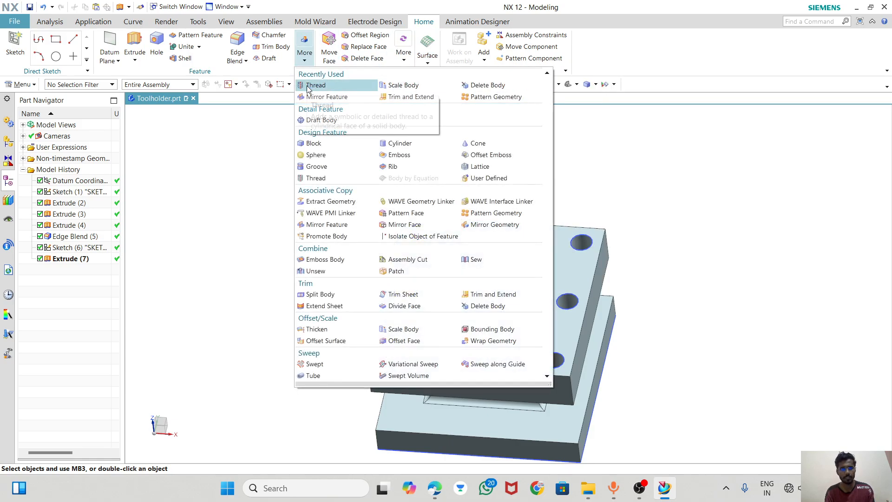
click(307, 85)
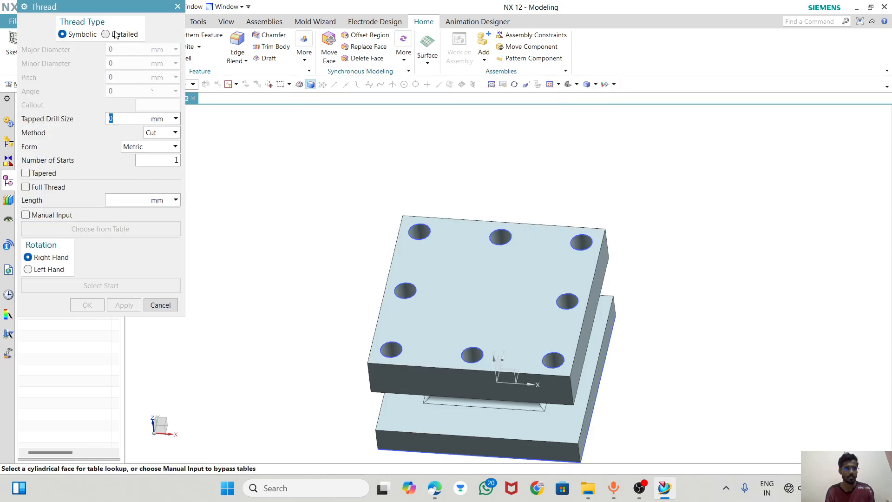
click(106, 35)
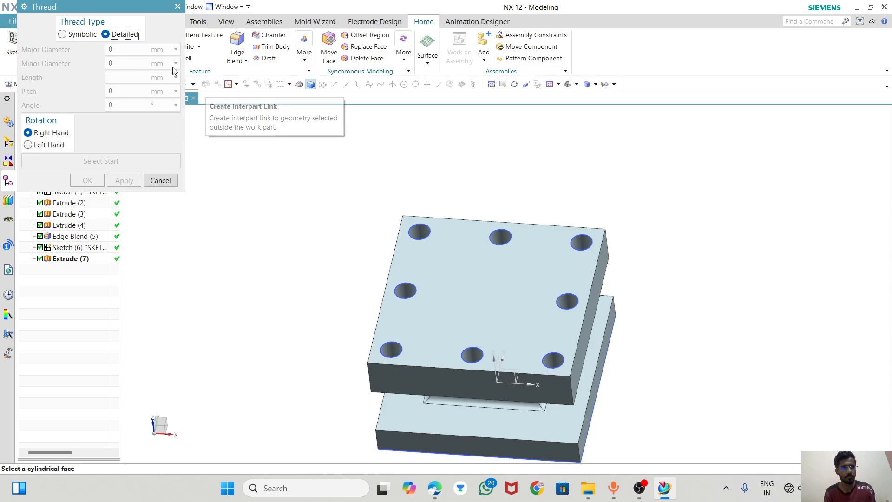
- Try to select the plate's holes together as cylindrical faces for one detailed thread
scroll(410, 242, up, 3)
click(424, 220)
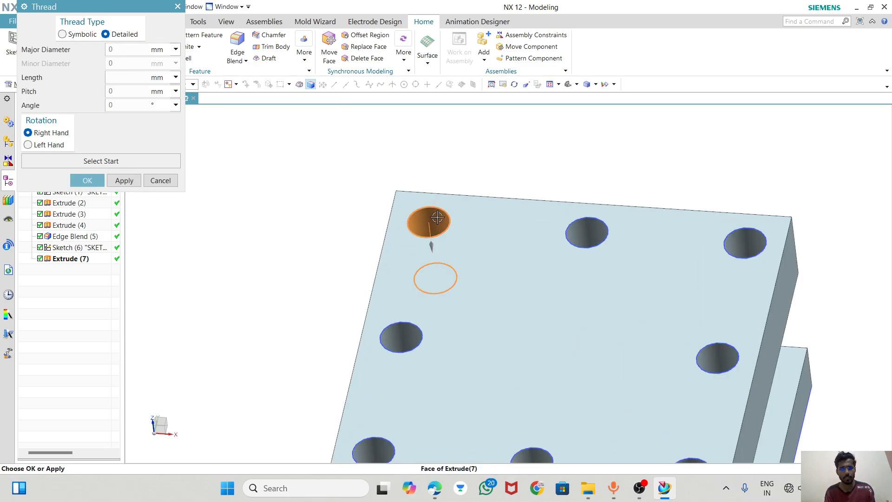
click(586, 232)
click(745, 240)
scroll(683, 195, down, 2)
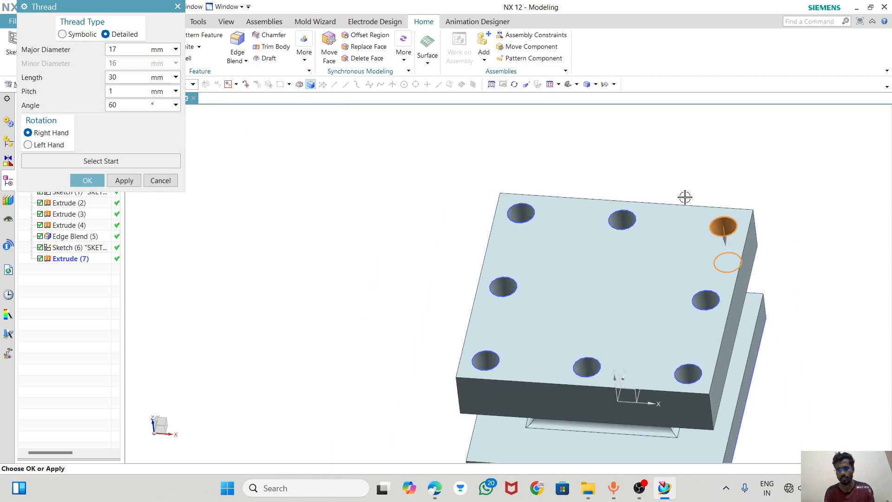
click(705, 299)
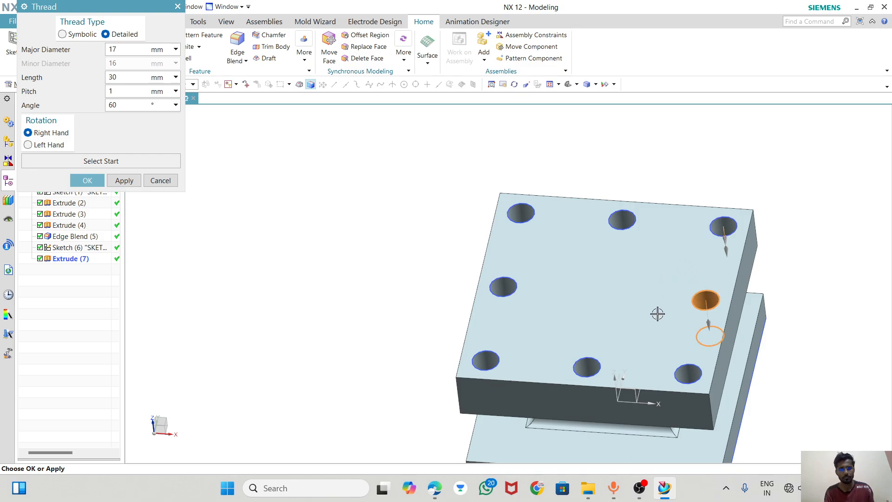
click(688, 373)
click(587, 367)
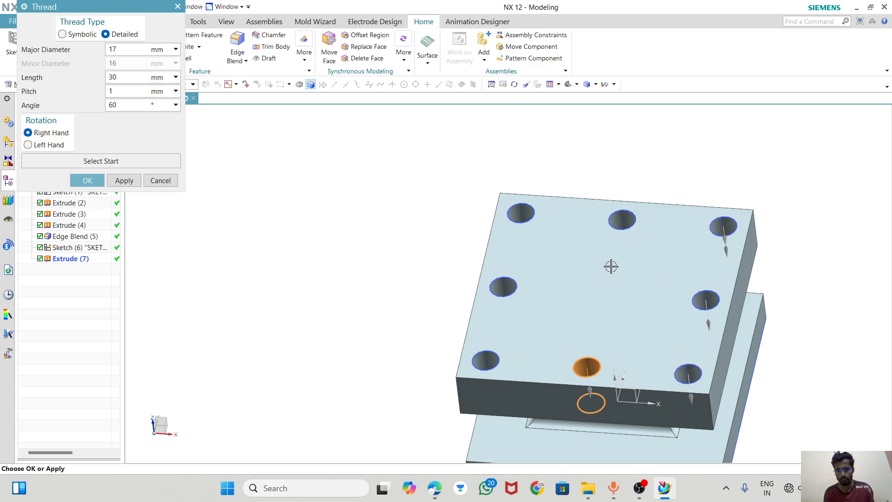
click(620, 217)
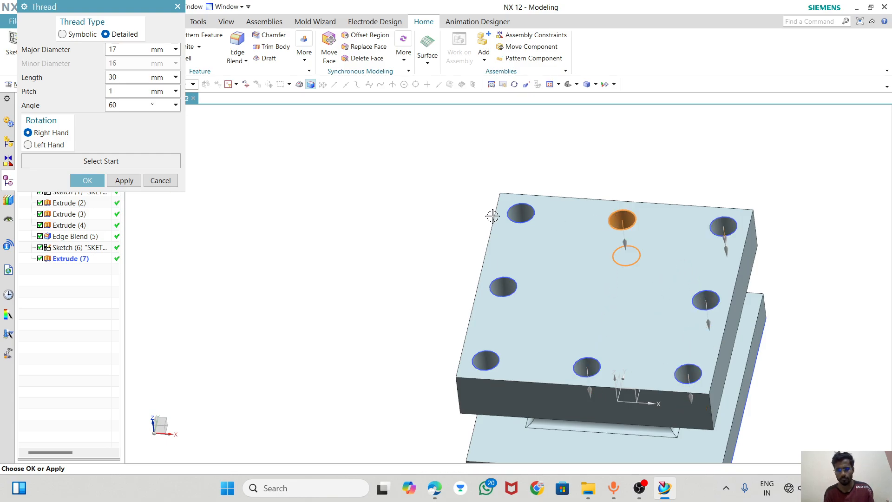
click(504, 289)
click(485, 354)
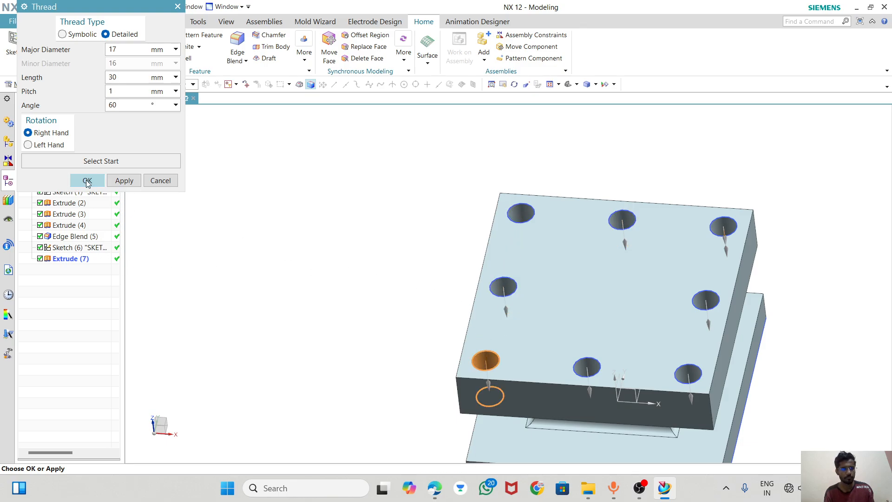
- Cut a right-hand detailed thread in the upper-left hole with 17 mm major diameter, 30 mm length, 1 mm pitch and 60° angle
click(526, 212)
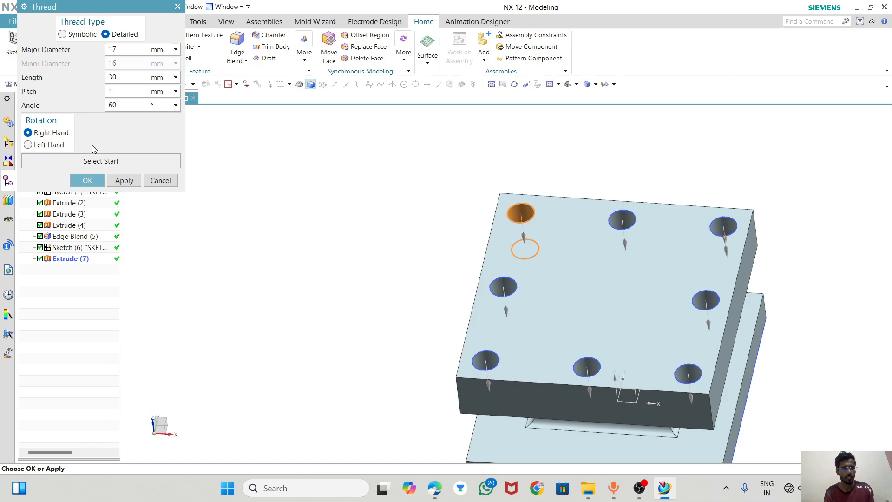
click(87, 181)
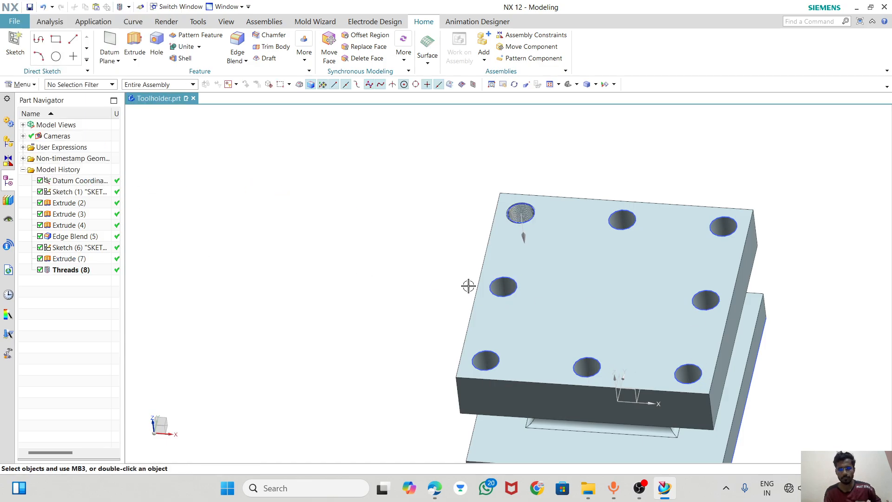
middle_drag(631, 251, 620, 269)
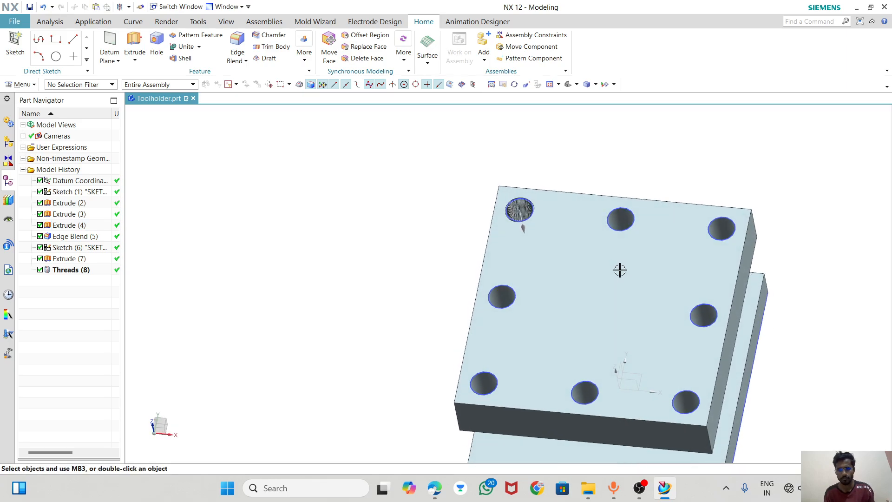
- Open the upper-left hole's thread parameters for review and accept them without changes
click(73, 271)
double_click(73, 271)
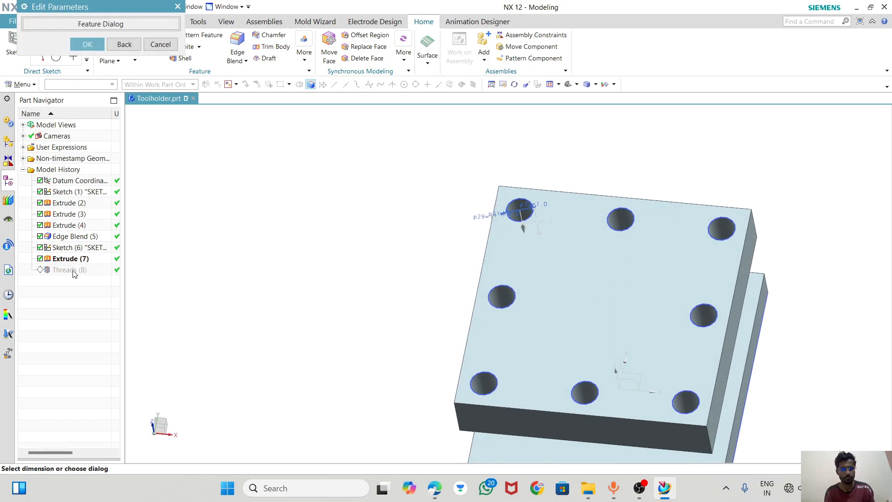
click(114, 24)
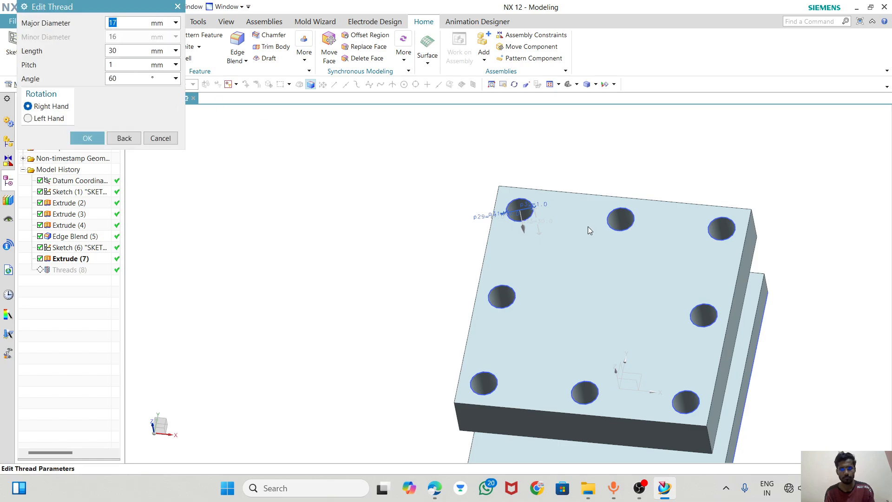
click(87, 138)
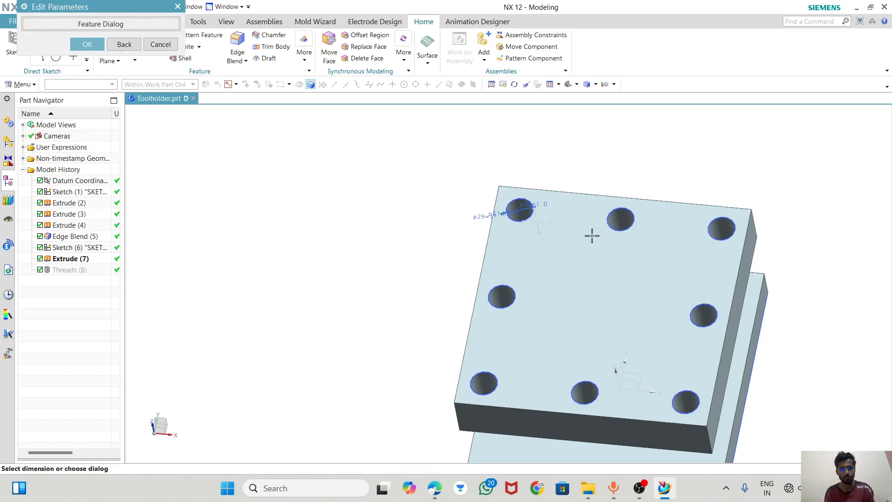
scroll(628, 211, up, 3)
middle_drag(462, 223, 474, 242)
click(88, 45)
scroll(301, 189, down, 2)
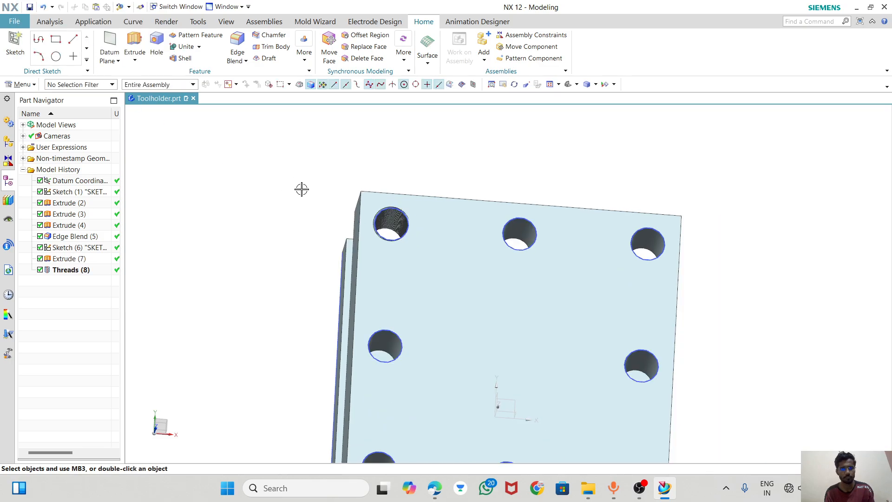
- Cut a detailed thread in the upper-middle hole with 17 mm major diameter, 30 mm length, 1 mm pitch and 60° angle
click(403, 52)
click(304, 52)
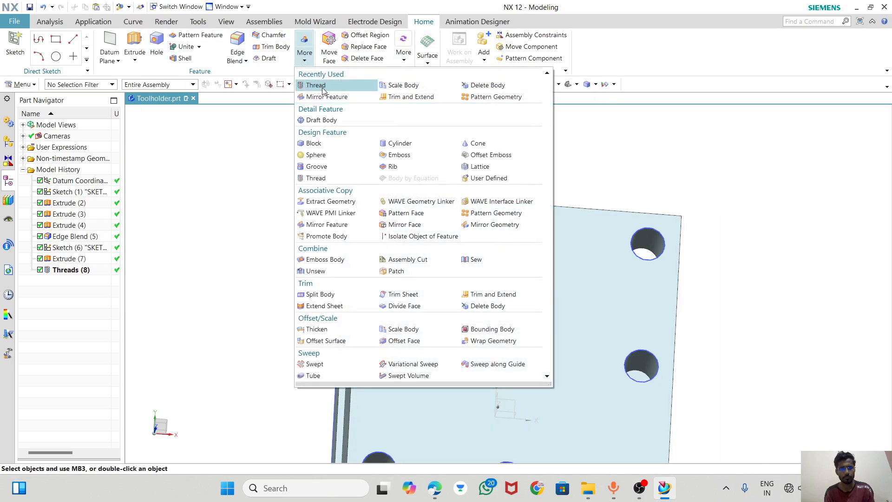
click(324, 85)
click(513, 219)
click(656, 243)
click(525, 228)
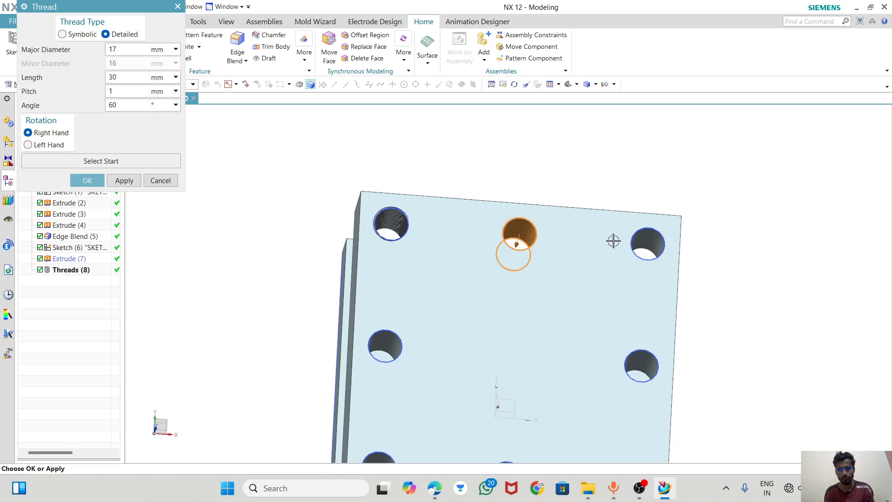
click(86, 180)
- Cut a detailed thread in the upper-right hole with 17 mm major diameter, 30 mm length, 1 mm pitch and 60° angle
middle_drag(595, 269, 663, 263)
scroll(658, 242, up, 3)
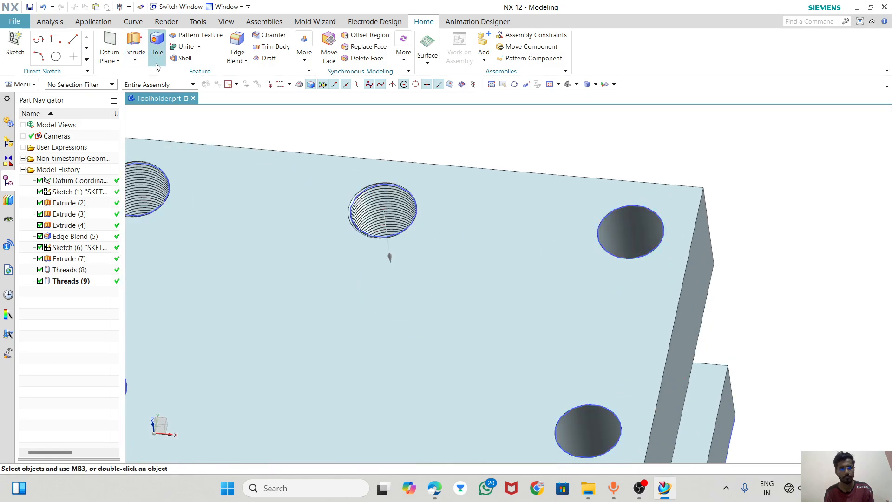
click(306, 62)
click(319, 85)
click(642, 206)
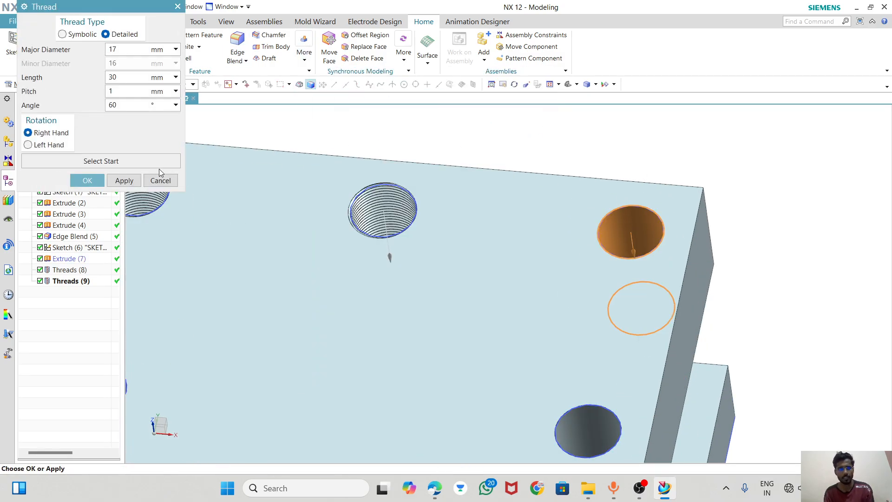
click(87, 181)
scroll(567, 190, down, 4)
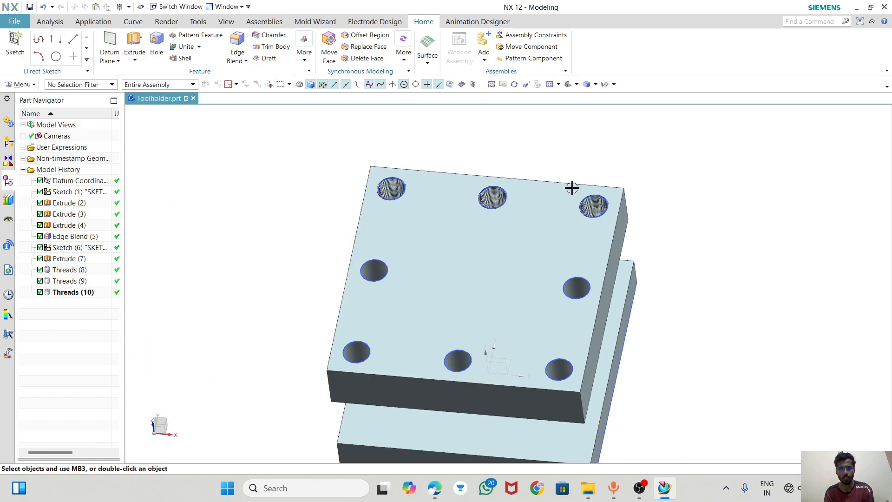
- Cut a detailed thread in the right-middle hole with 17 mm major diameter, 30 mm length and 1 mm pitch, keeping the Thread command active
scroll(580, 284, up, 3)
click(573, 278)
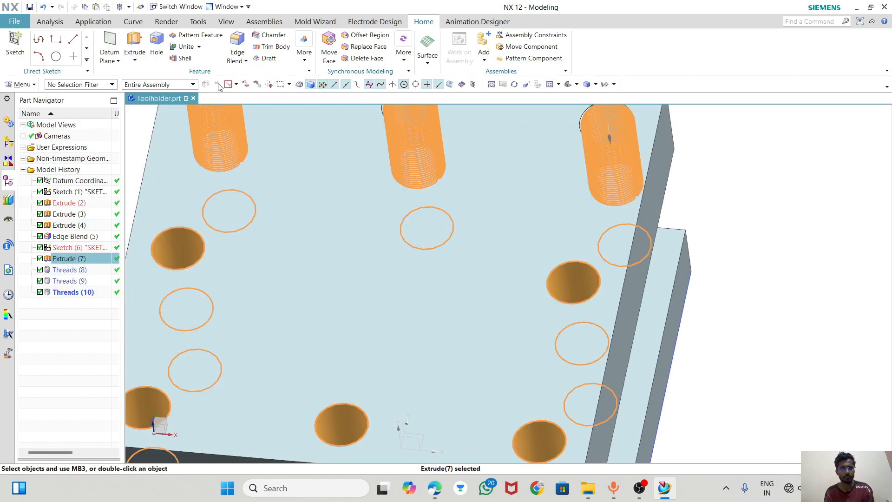
click(304, 52)
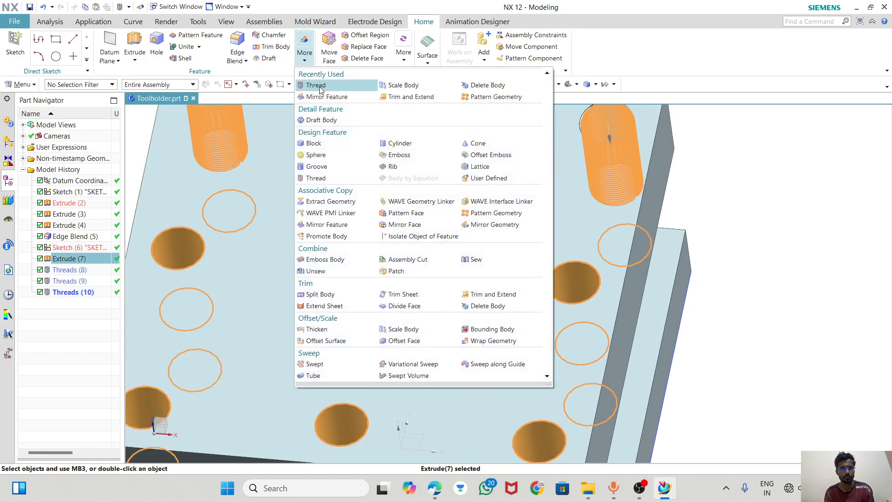
click(332, 88)
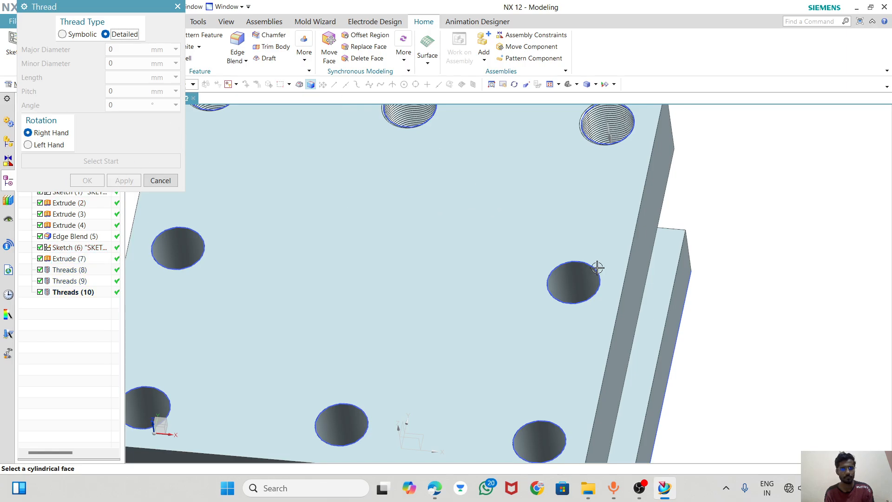
click(575, 279)
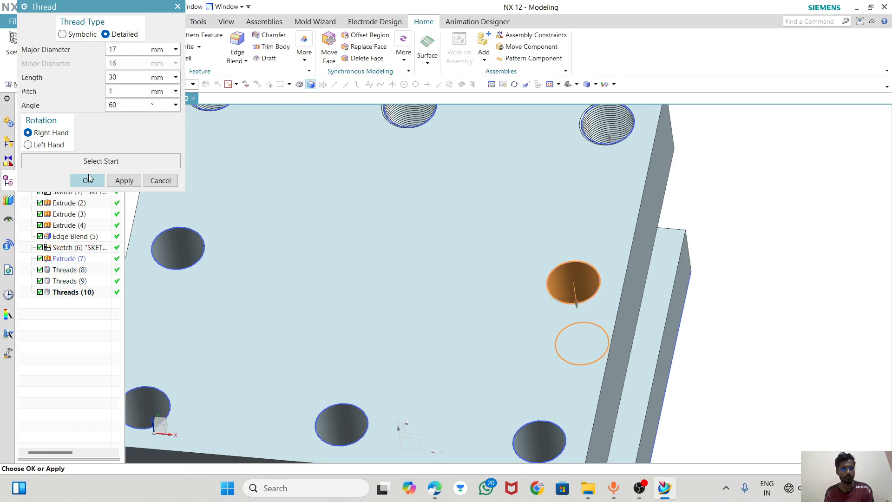
click(125, 180)
- Cut detailed threads with 17 mm major diameter, 30 mm length, 1 mm pitch and 60° angle in the three lower holes and the left-middle hole
scroll(566, 253, down, 2)
click(547, 399)
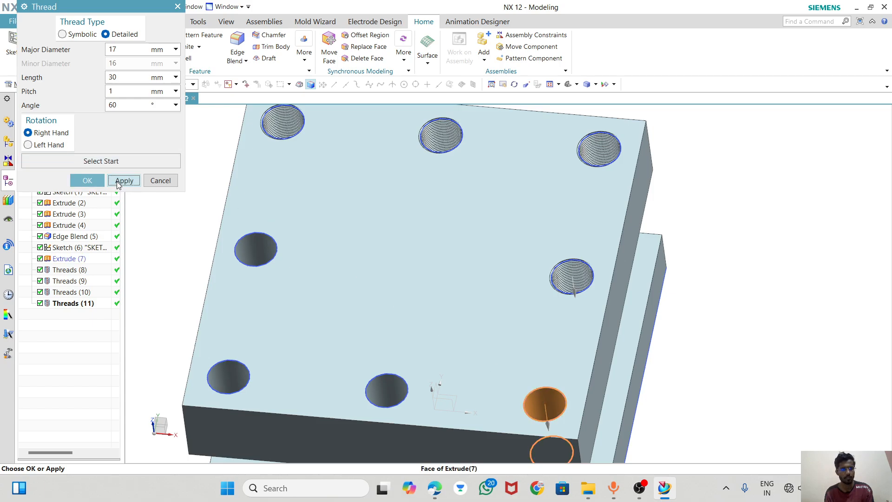
click(388, 391)
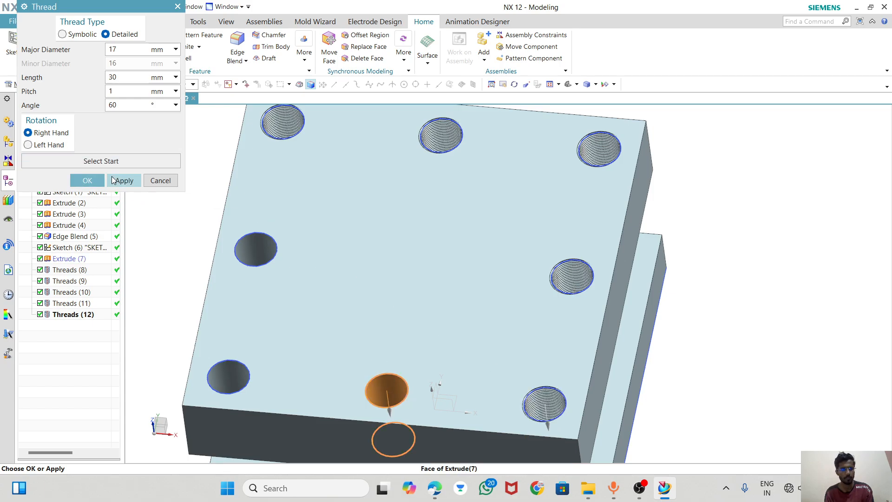
click(221, 359)
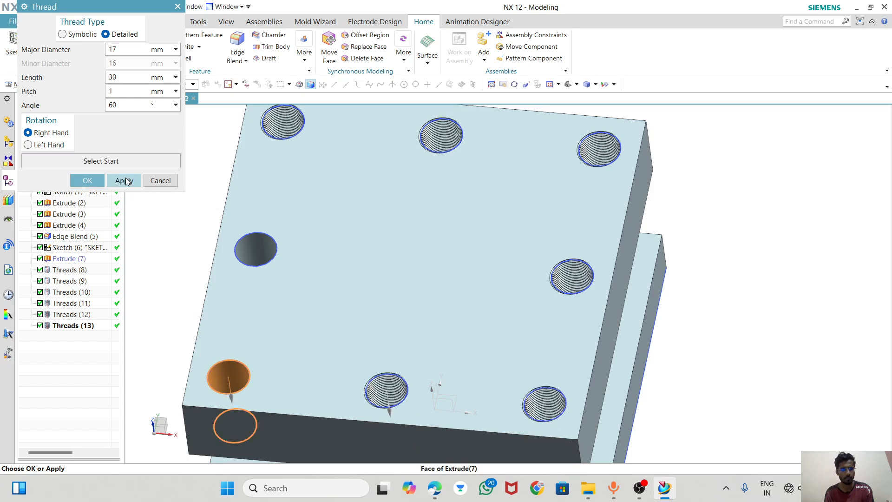
click(262, 251)
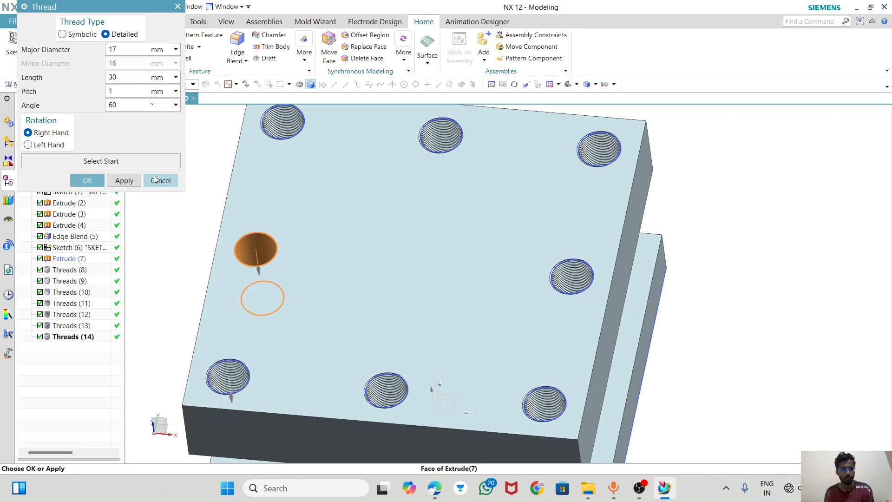
click(106, 180)
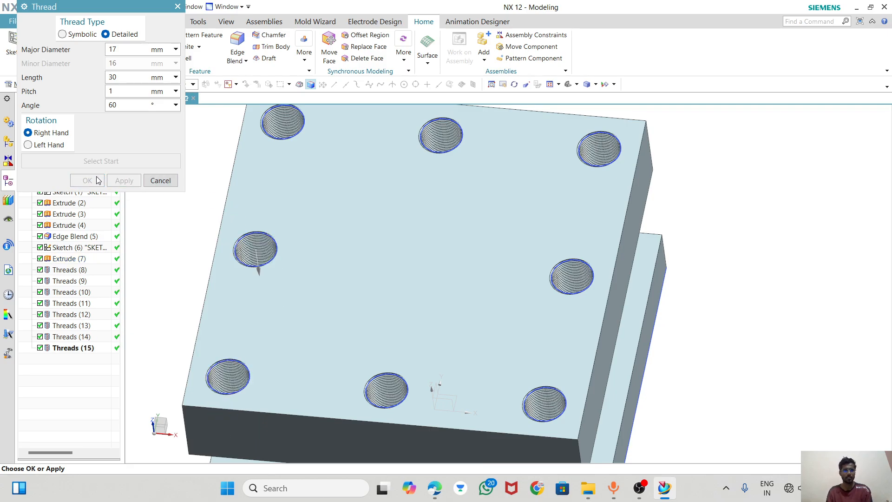
click(161, 180)
scroll(437, 209, down, 5)
middle_drag(442, 183, 452, 253)
scroll(450, 229, up, 5)
scroll(498, 151, down, 2)
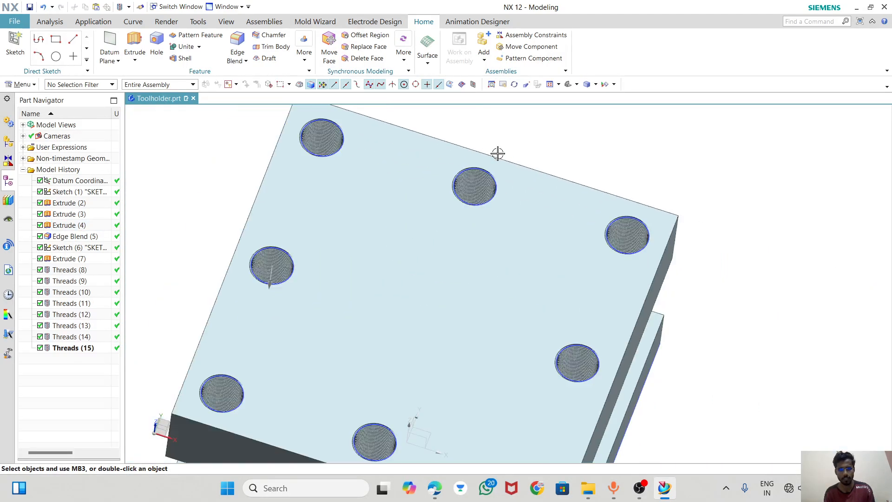
scroll(513, 187, down, 4)
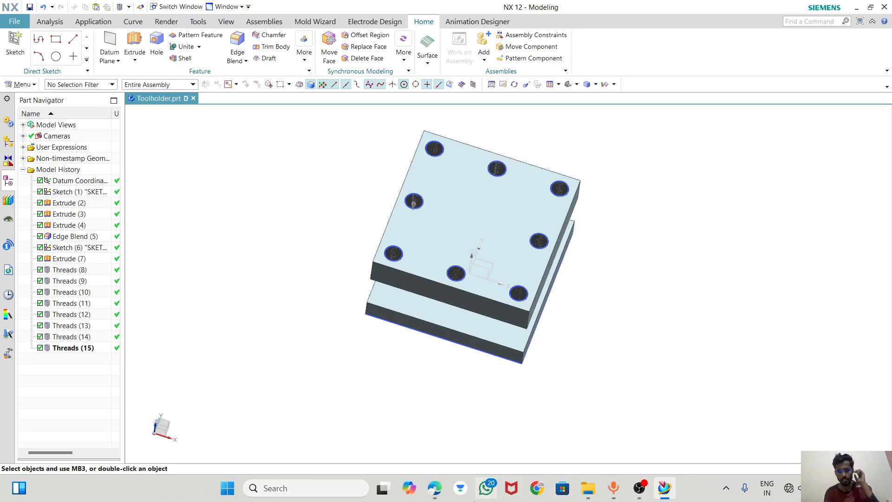
- Consult the PDF drawing and extrude the 80 mm sketch square 10 mm as a subtraction from the lower plate's underside
click(432, 494)
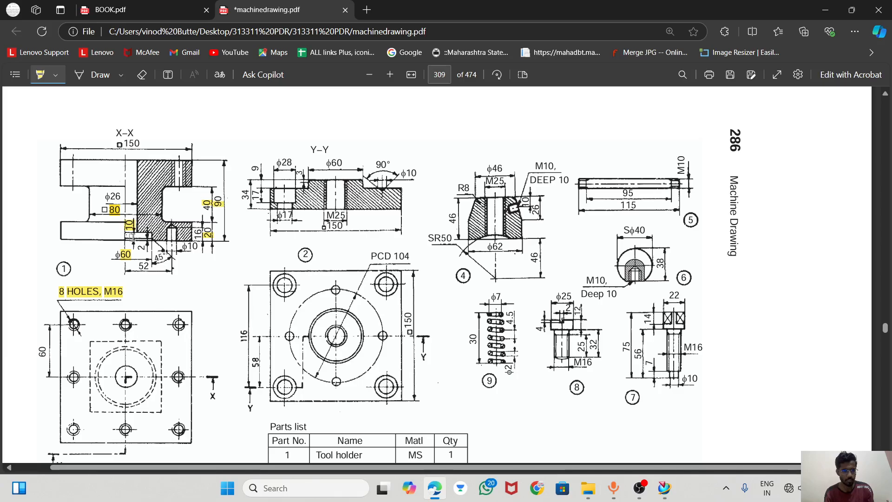
click(664, 487)
middle_drag(521, 276, 533, 205)
scroll(534, 205, up, 5)
click(135, 45)
click(441, 223)
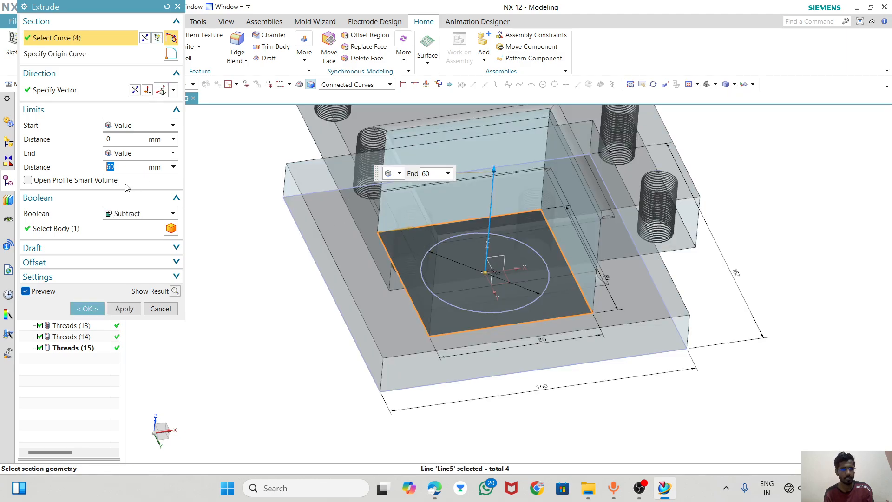
text(10)
key(Return)
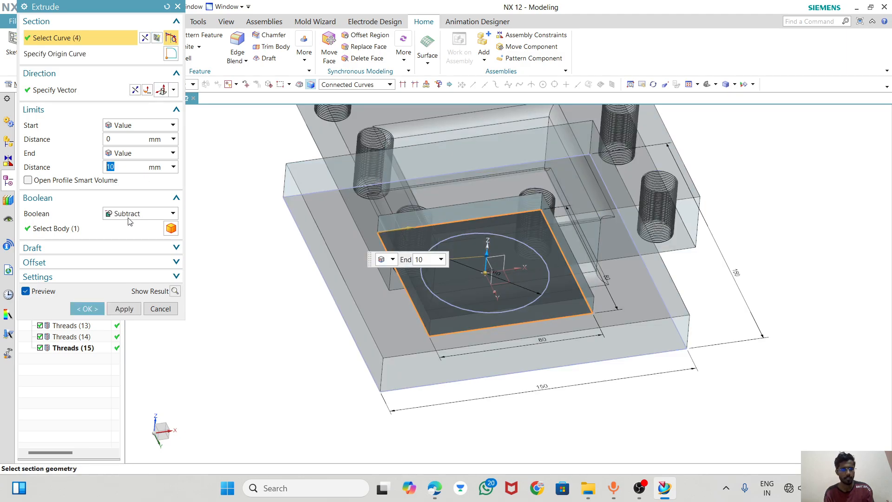
click(99, 310)
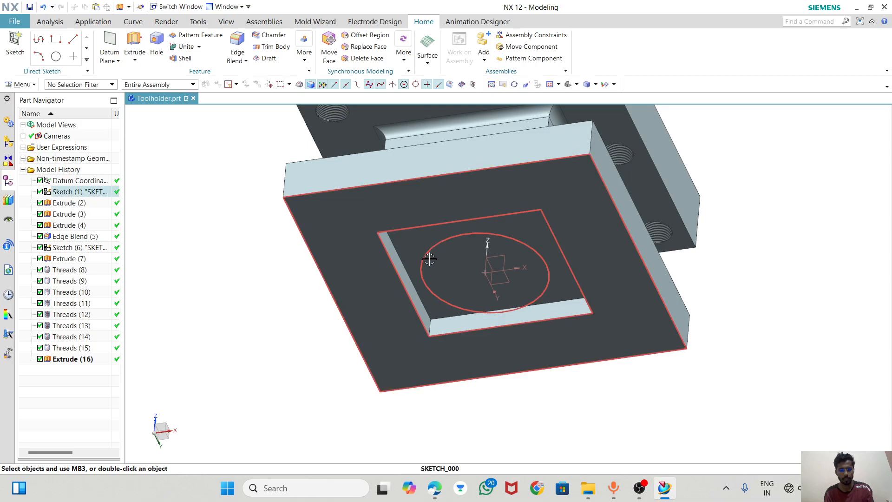
- Set the depth of the square pocket in the underside to 2 mm
key(alt+Tab)
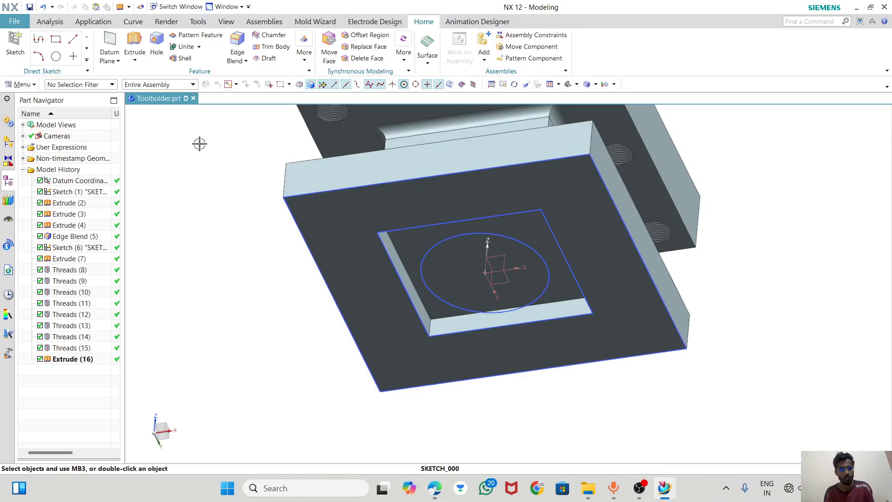
double_click(69, 358)
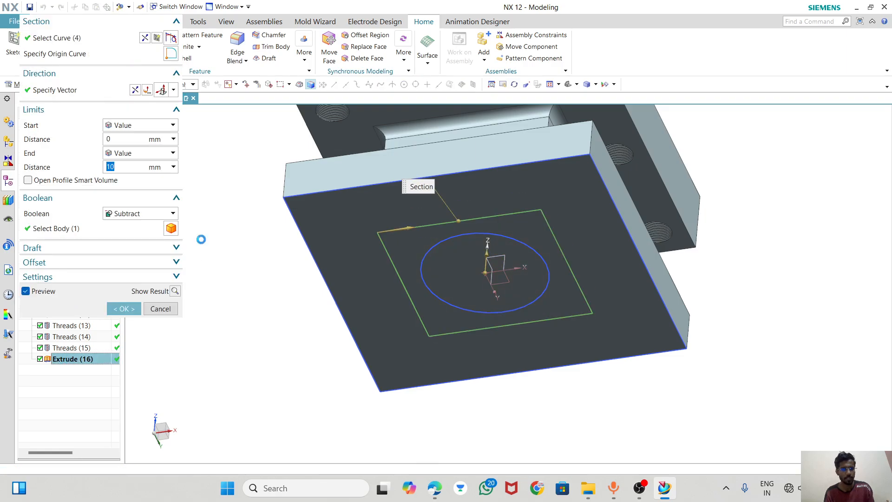
text(2)
key(Return)
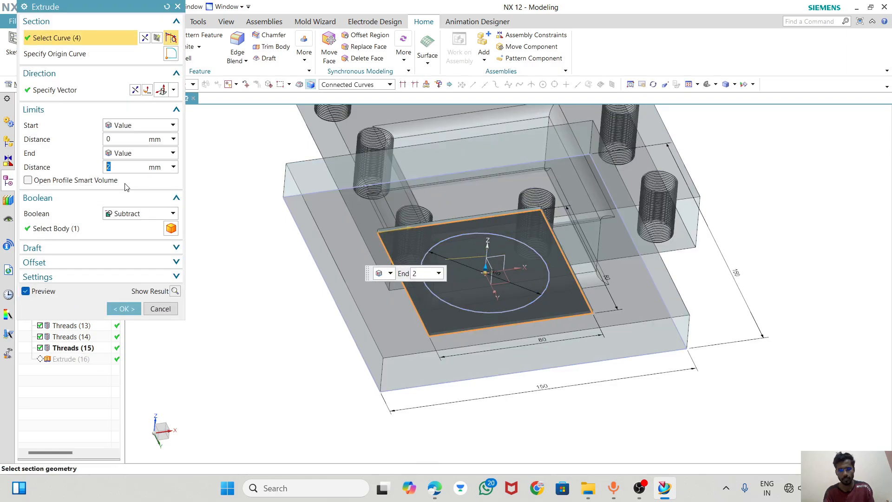
click(123, 309)
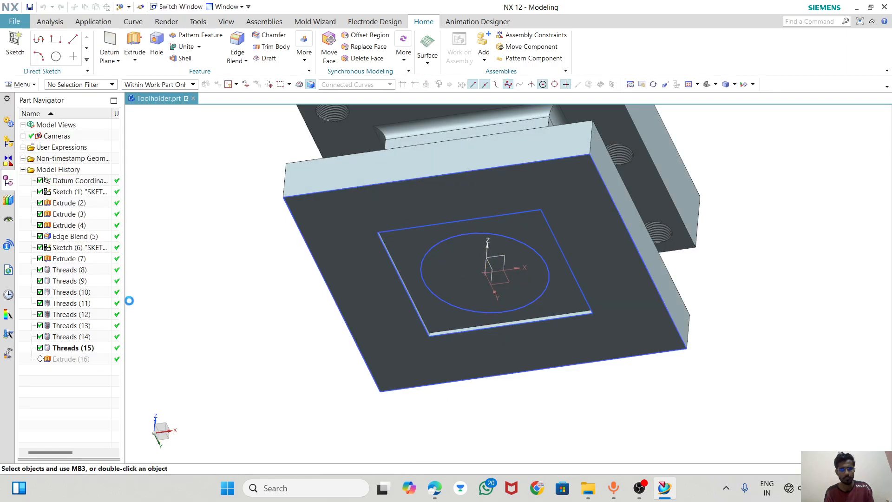
click(134, 44)
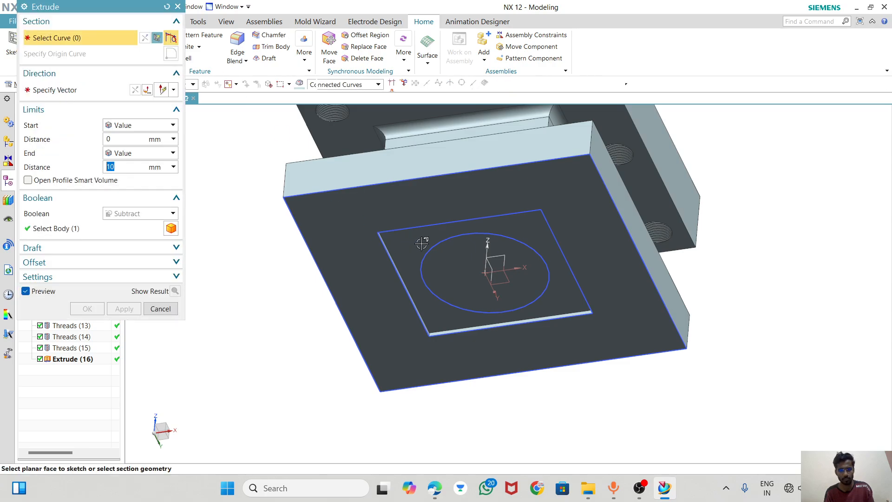
click(434, 250)
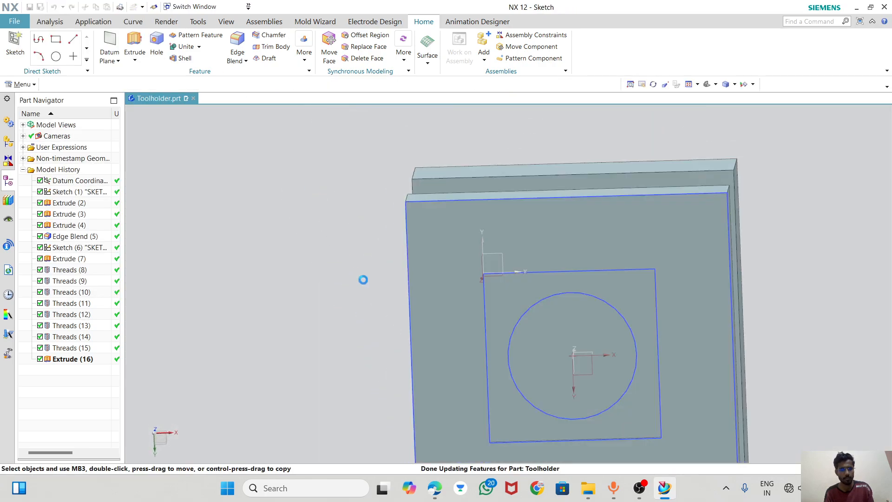
click(15, 40)
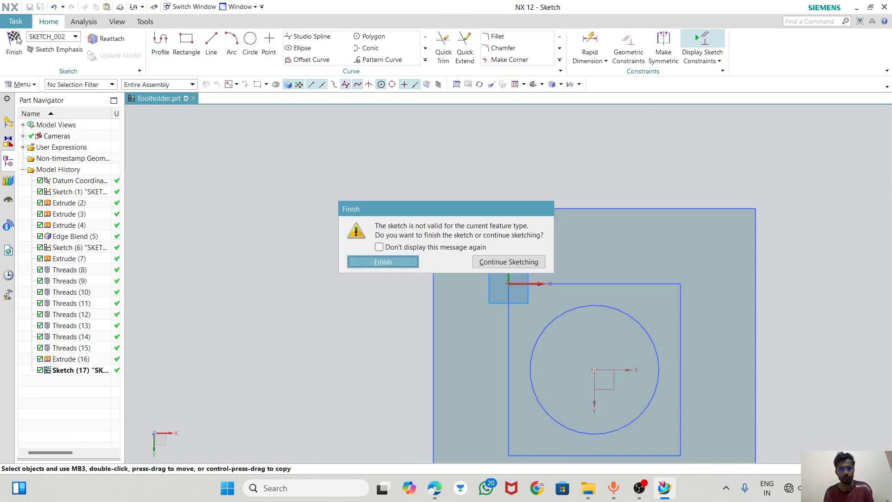
click(382, 261)
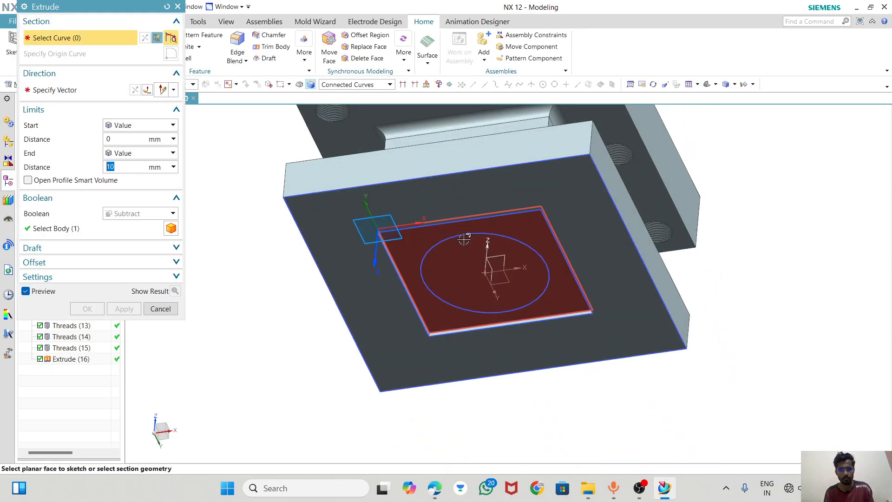
click(369, 226)
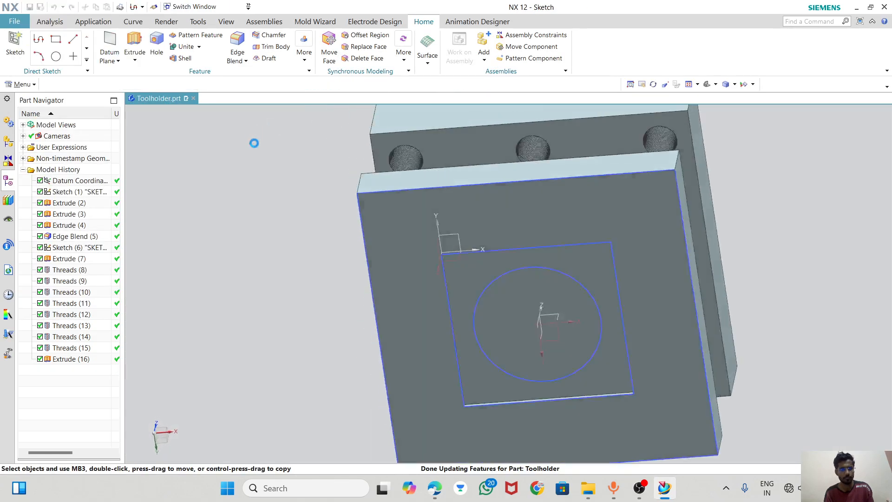
click(13, 48)
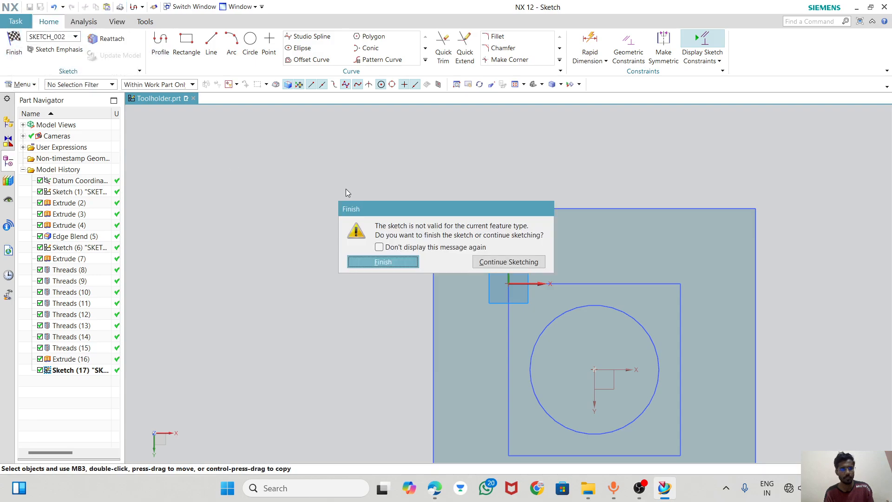
click(415, 262)
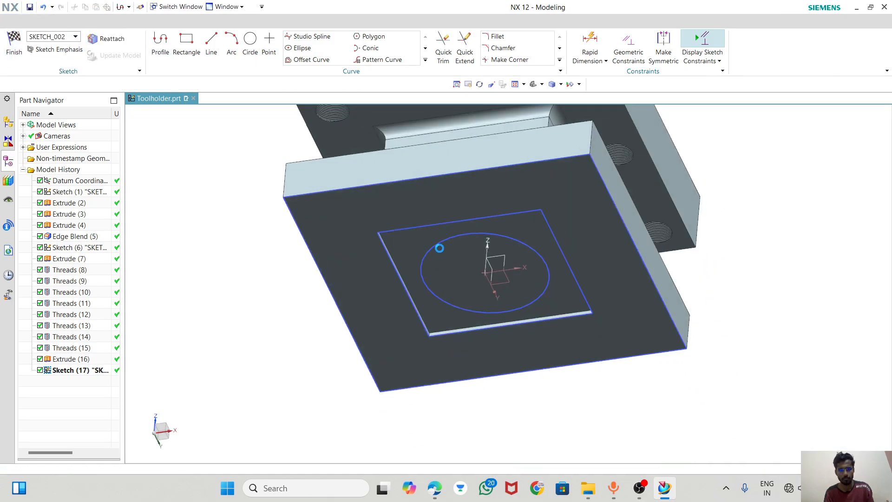
- Extrude the circle inside the square pocket 10 mm as a subtraction and compare the recess with the PDF drawing
click(431, 268)
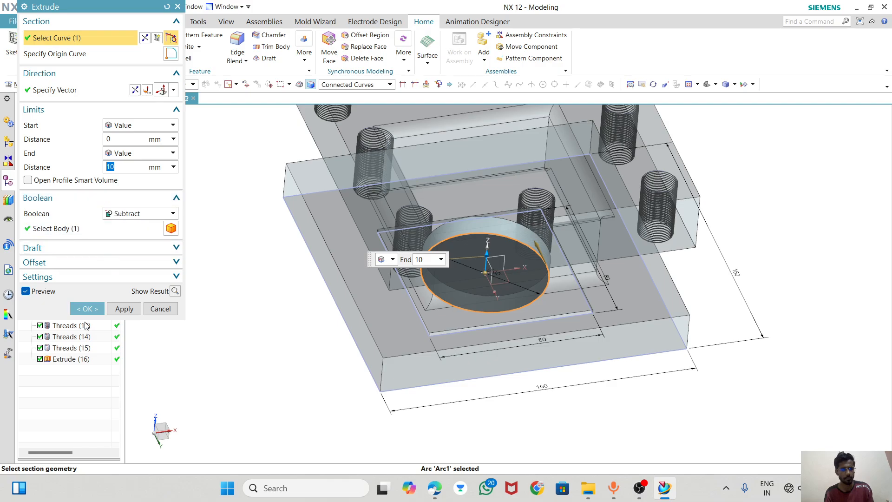
click(87, 307)
mouse_move(407, 272)
middle_down()
mouse_move(394, 233)
mouse_move(412, 292)
mouse_move(374, 255)
mouse_move(372, 233)
mouse_move(400, 261)
middle_up()
key(alt+Tab)
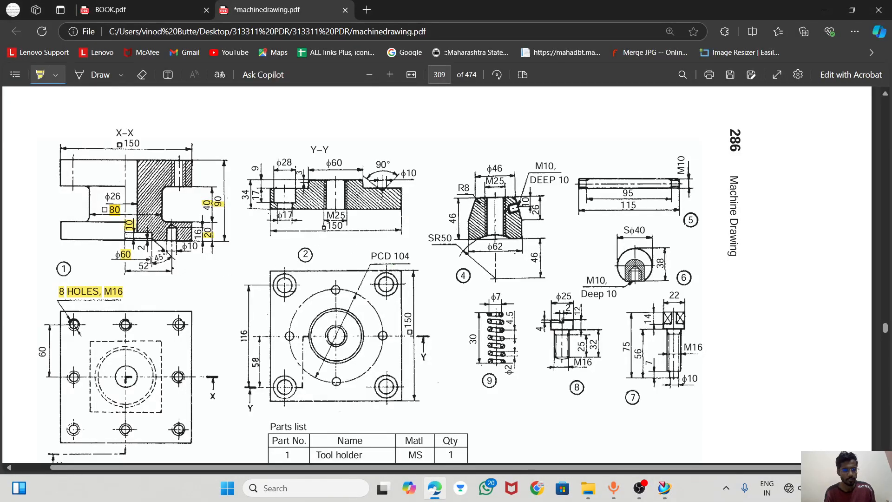
click(661, 488)
middle_drag(586, 318, 549, 238)
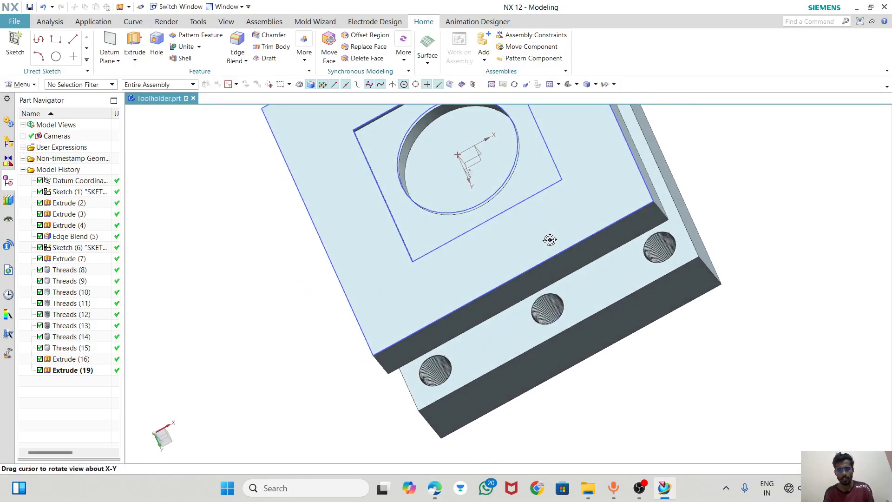
scroll(421, 273, up, 5)
scroll(421, 273, down, 5)
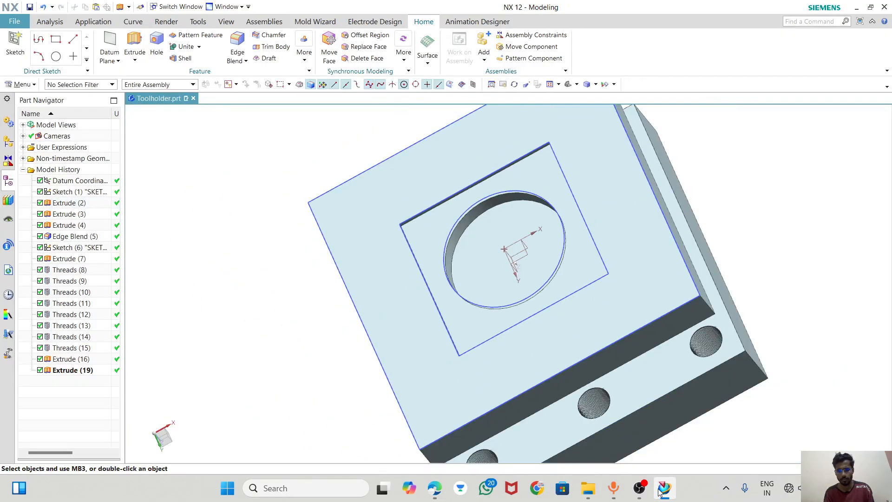
- Examine the square tool post details in machinedrawing.pdf and the sectional assembly, part list and exploded view in BOOK.pdf
click(435, 487)
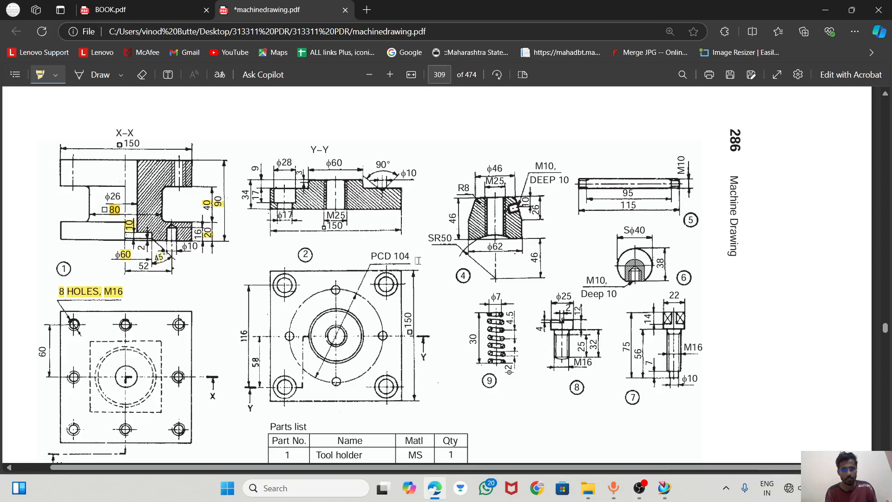
scroll(413, 262, down, 7)
scroll(424, 263, up, 6)
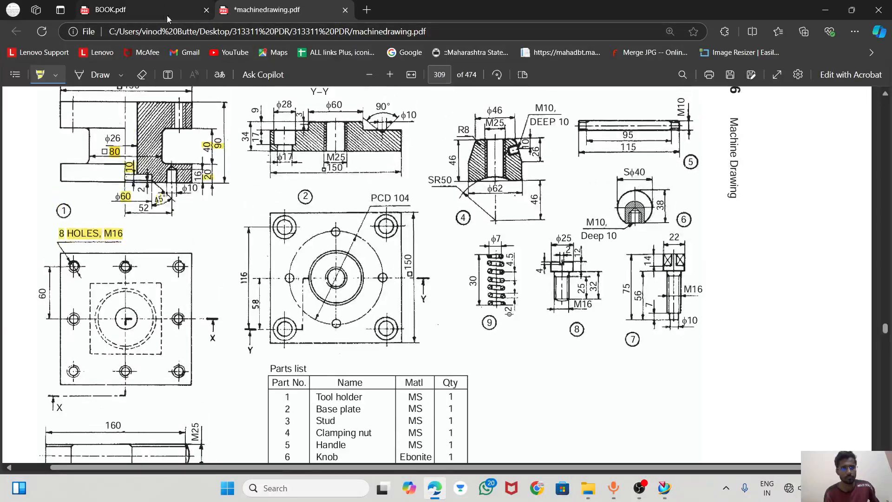
click(164, 16)
scroll(371, 178, down, 3)
scroll(372, 177, up, 3)
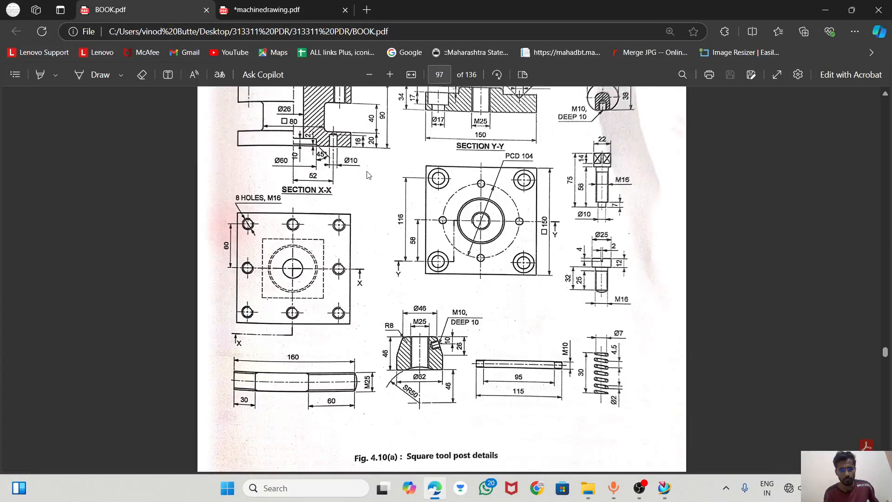
scroll(511, 291, down, 10)
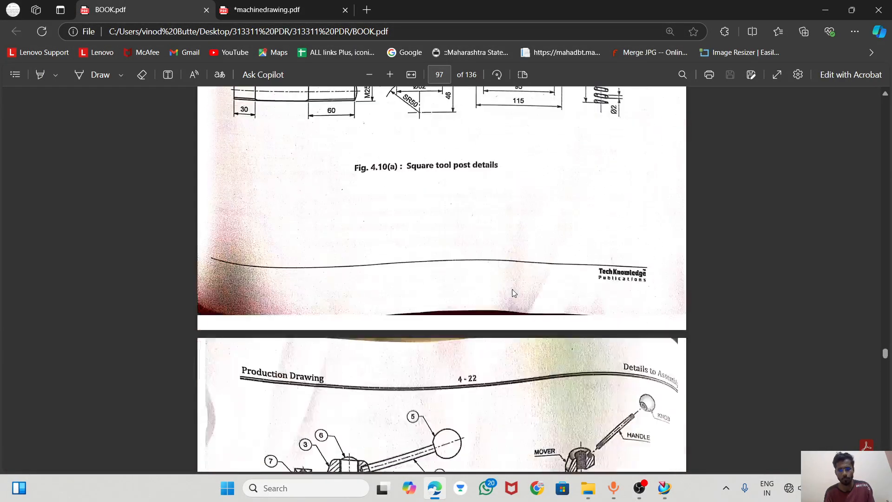
scroll(515, 293, up, 3)
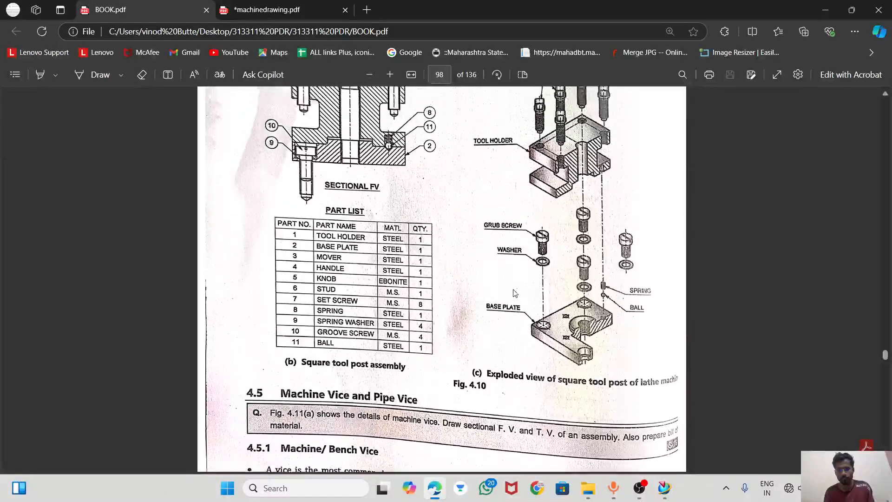
ctrl+scroll(592, 251, up, 3)
ctrl+scroll(623, 246, down, 2)
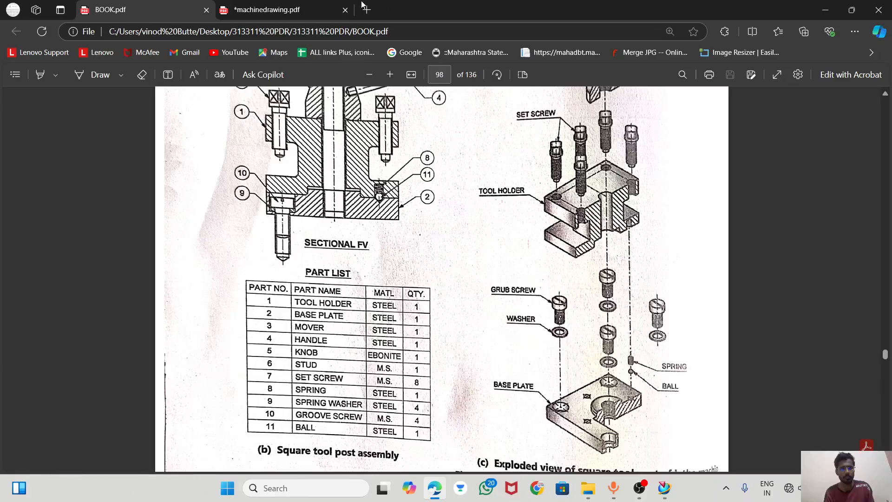
- Highlight the Ø26 bore dimension on the tool holder's section view in machinedrawing.pdf and return to the NX model
click(278, 9)
scroll(125, 301, up, 2)
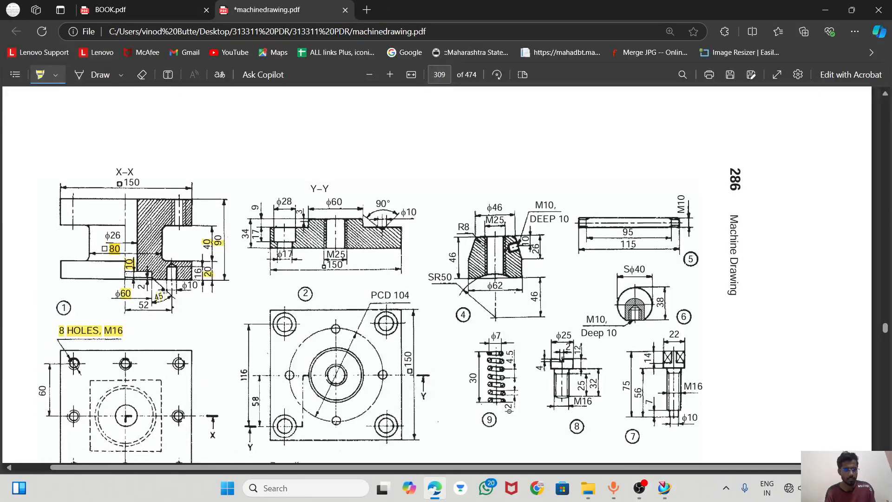
scroll(126, 301, down, 2)
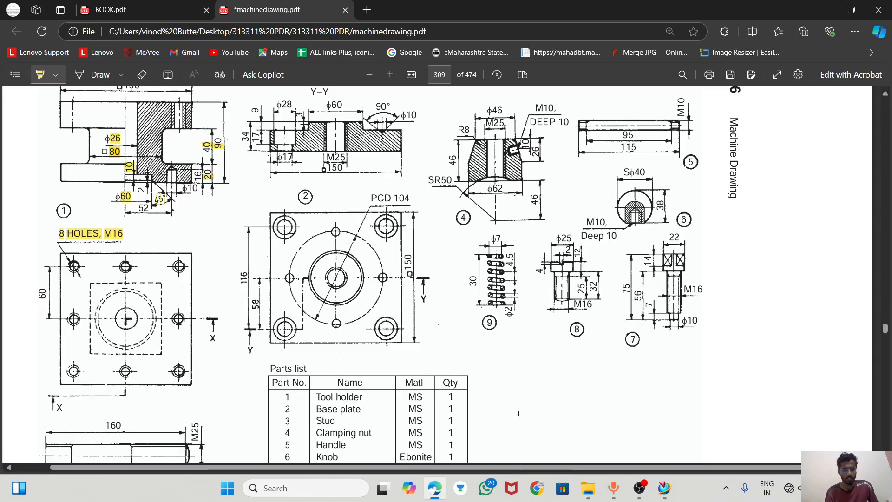
click(664, 493)
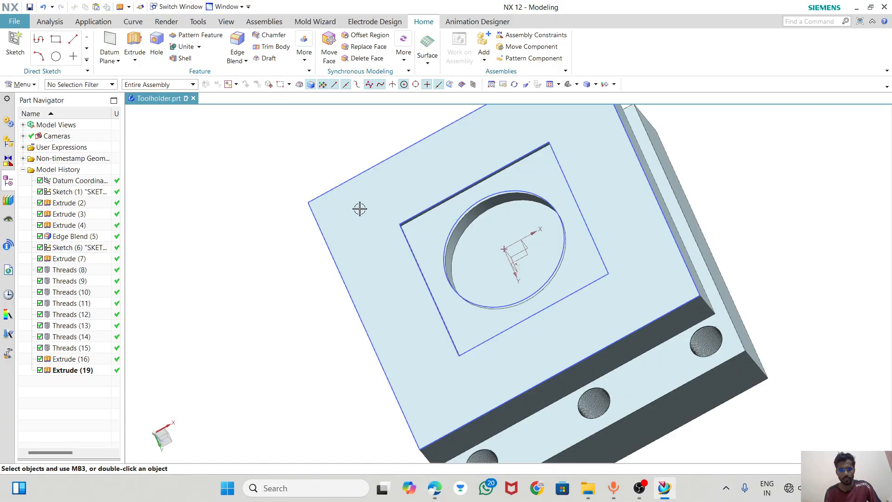
- Start an Extrude with a new sketch on the circular recess floor and draw a 26 mm diameter circle centred on the origin
double_click(72, 192)
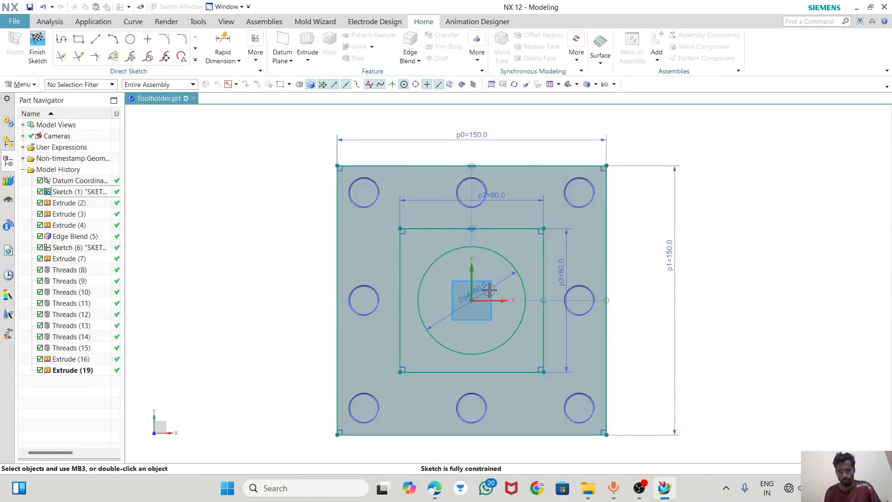
click(37, 52)
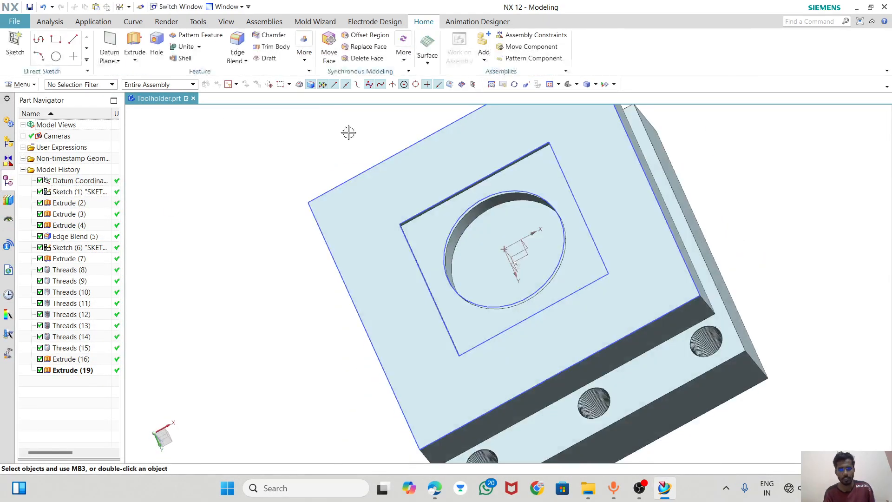
click(139, 47)
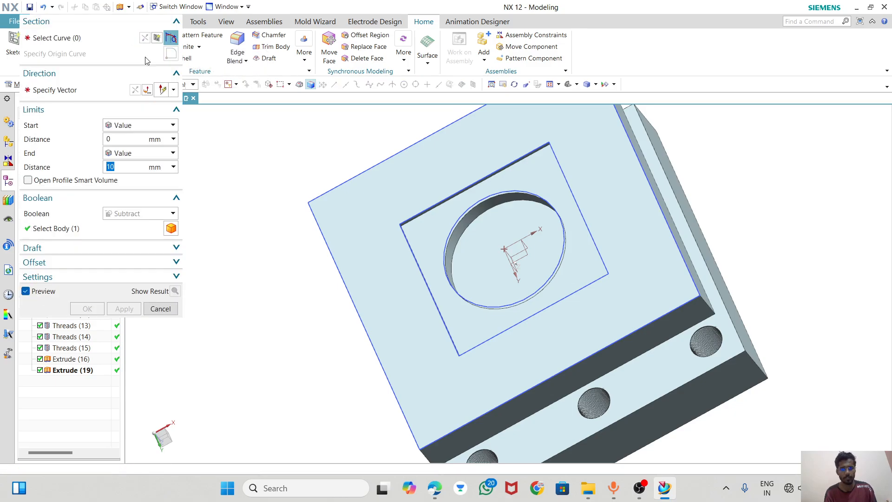
mouse_move(725, 237)
middle_down()
mouse_move(651, 216)
mouse_move(571, 143)
mouse_move(557, 117)
mouse_move(534, 105)
middle_up()
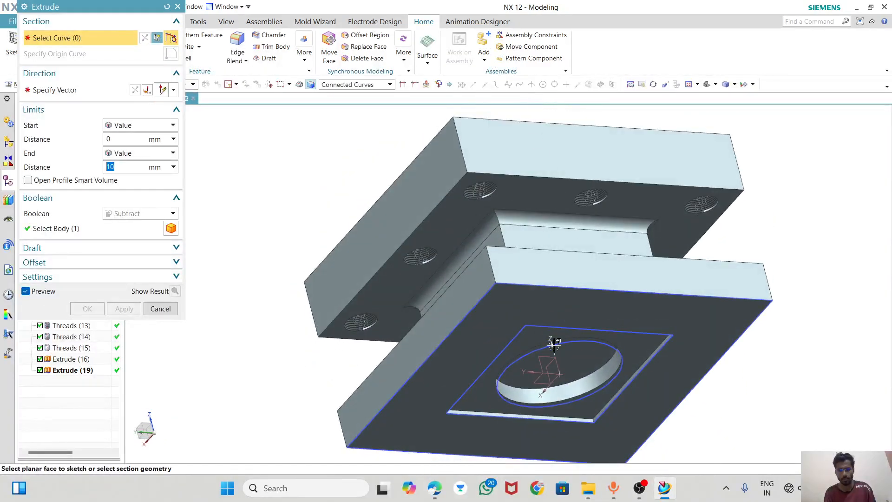
scroll(542, 387, up, 2)
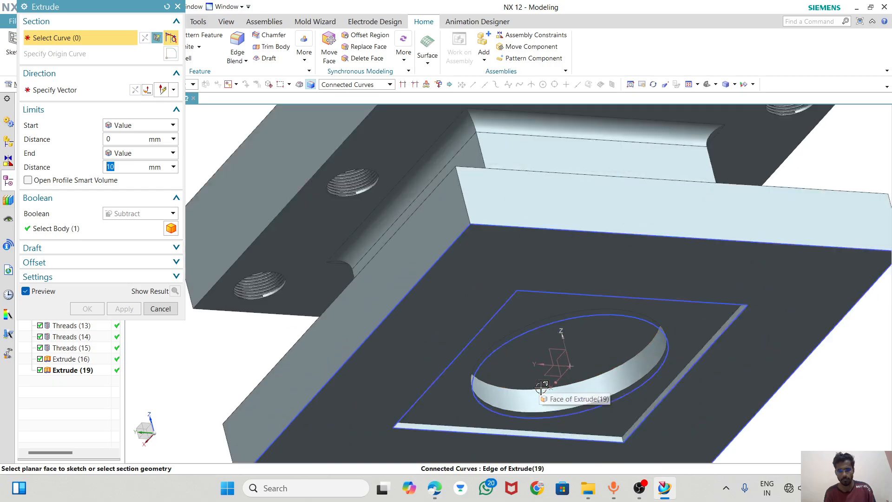
scroll(542, 387, up, 2)
click(565, 363)
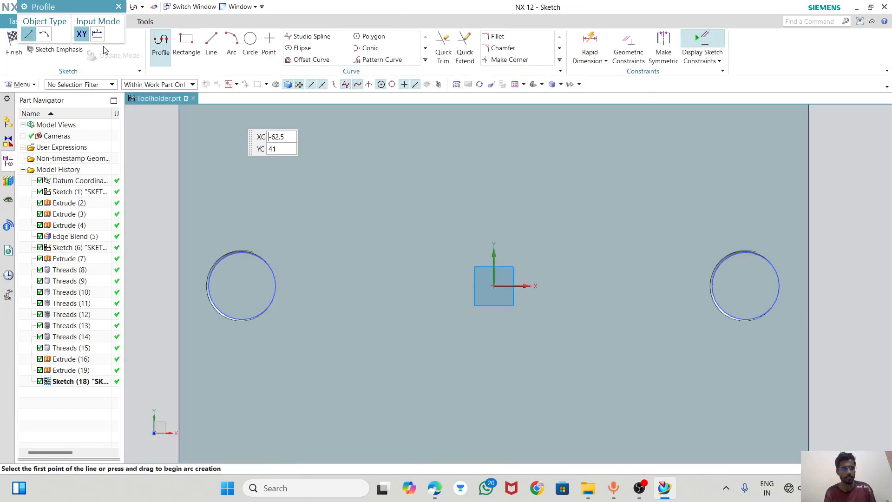
click(250, 44)
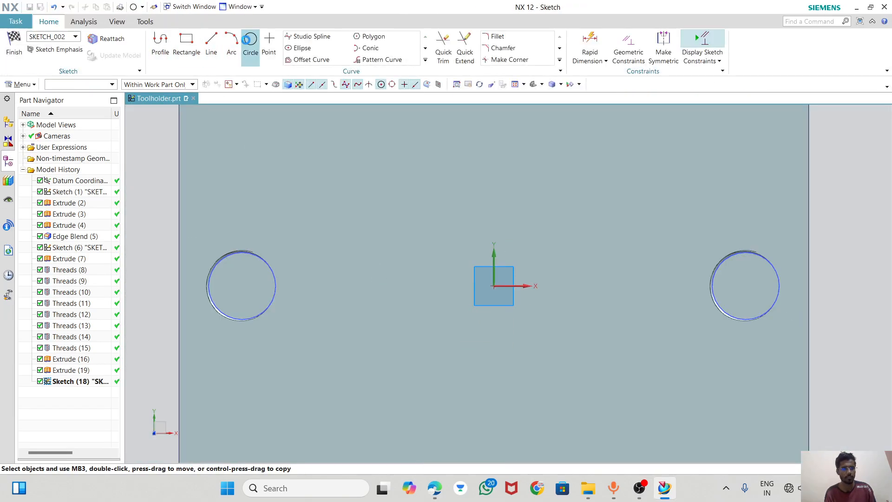
click(489, 288)
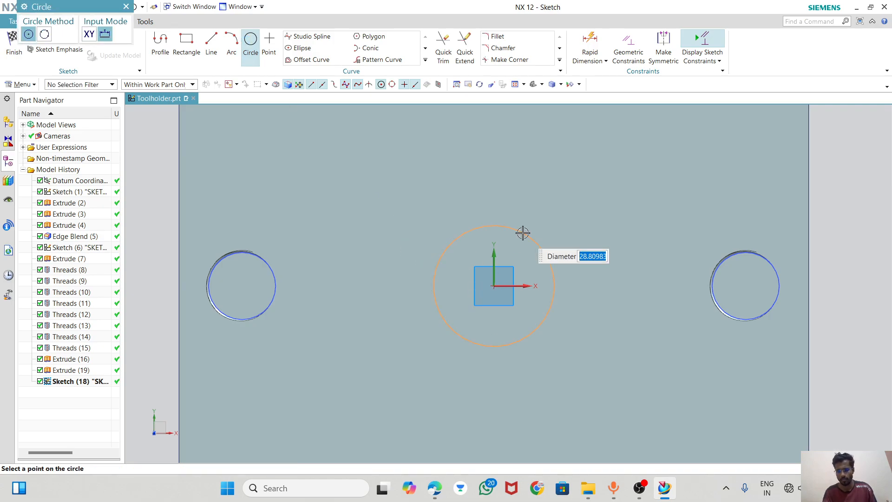
key(Return)
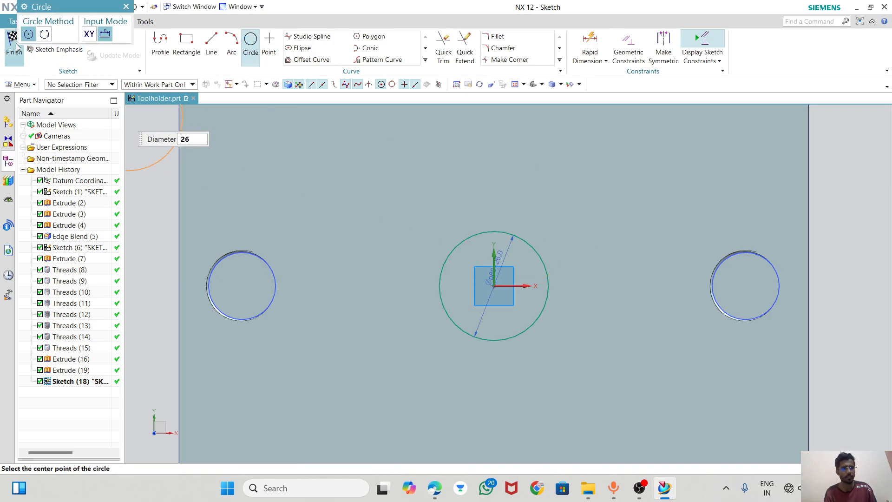
click(13, 45)
- Extrude the 26 mm circle 109 mm upward as a subtraction to bore through the whole tool holder
key(x)
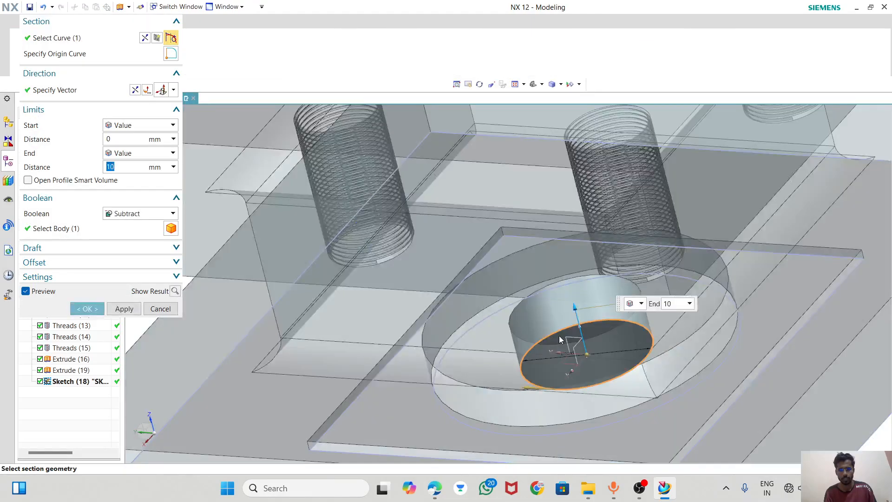
scroll(451, 290, down, 3)
drag(510, 299, 465, 109)
scroll(449, 365, down, 2)
middle_drag(449, 365, 567, 314)
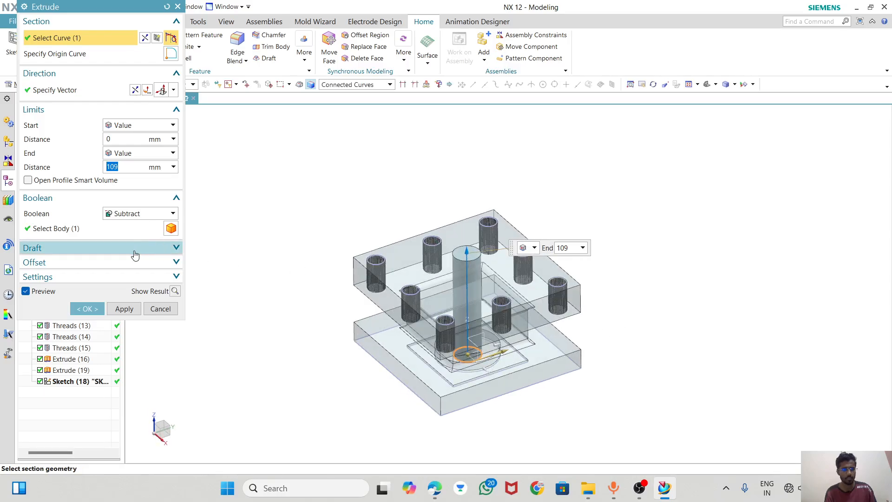
click(87, 308)
middle_drag(337, 340, 456, 322)
- Compare the bored tool holder with part 1 in machinedrawing.pdf and look for the remaining features on its section view
click(435, 487)
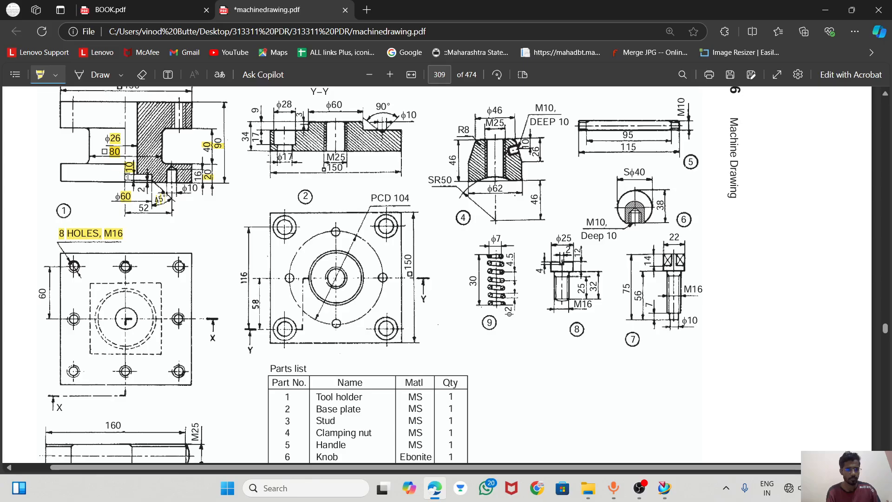
scroll(254, 210, up, 1)
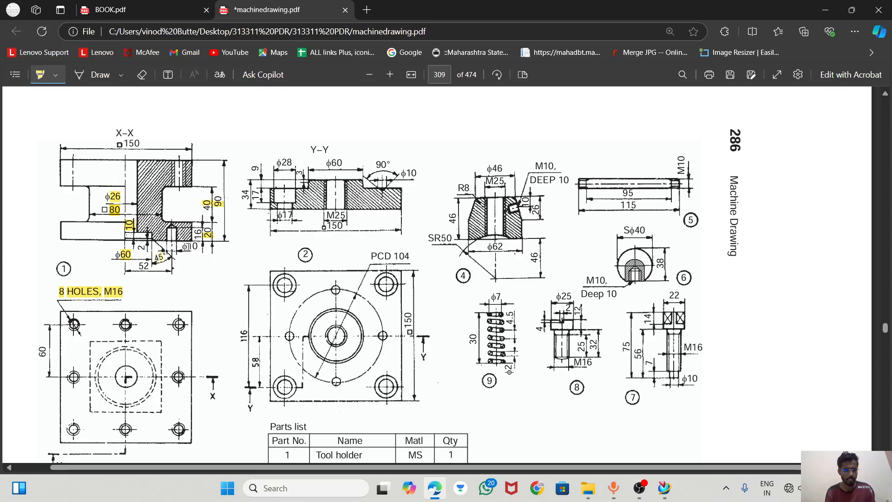
scroll(290, 242, down, 1)
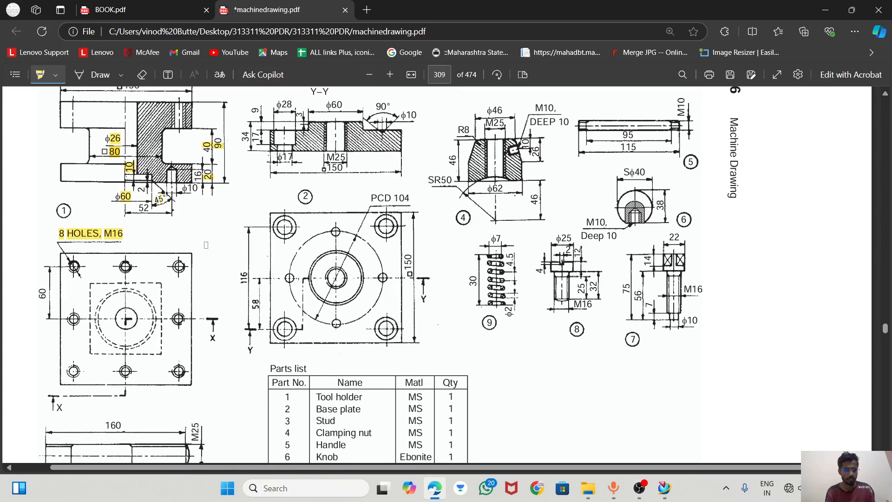
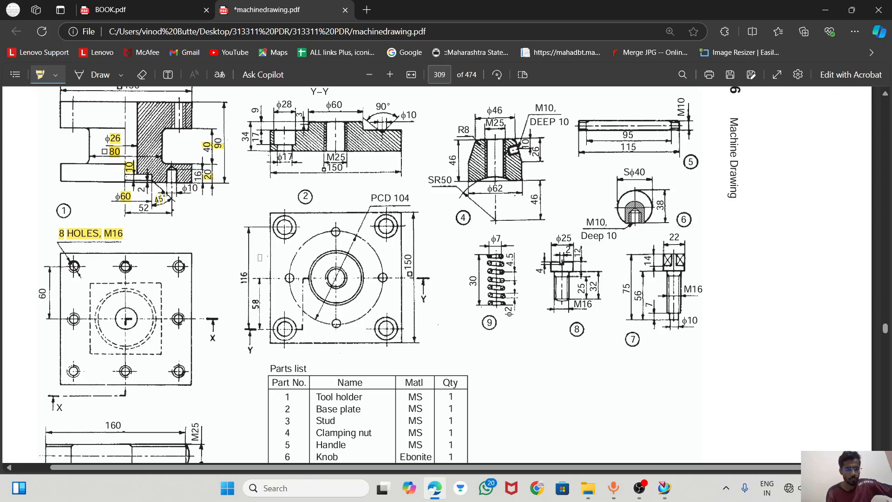
click(664, 487)
middle_drag(485, 274, 539, 404)
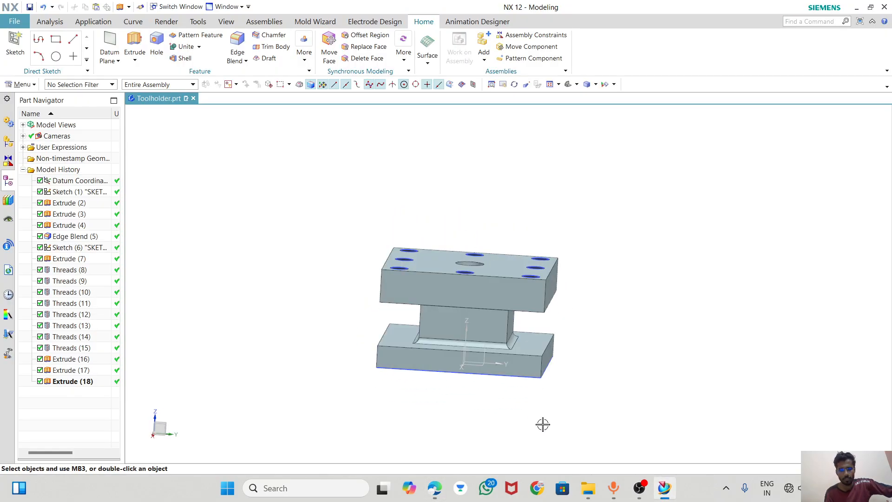
click(432, 489)
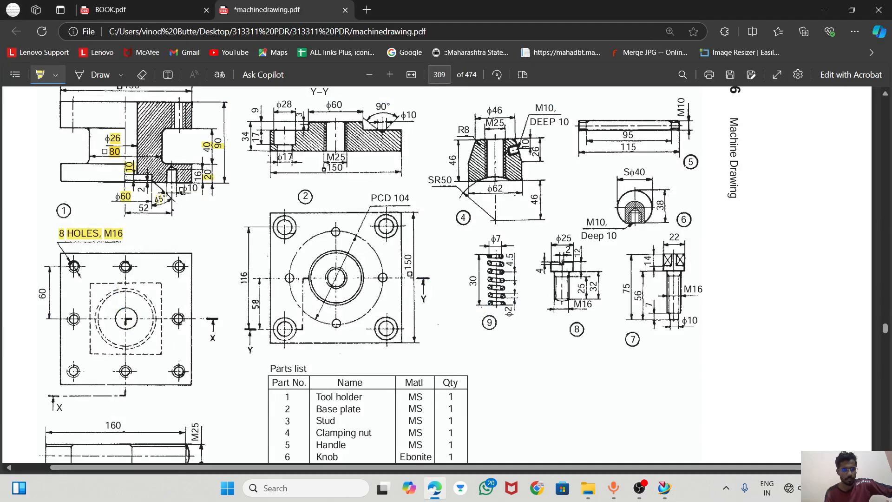
click(664, 487)
- Try to create a sketch on the ring-shaped floor of the circular recess in the underside
middle_drag(472, 298, 470, 248)
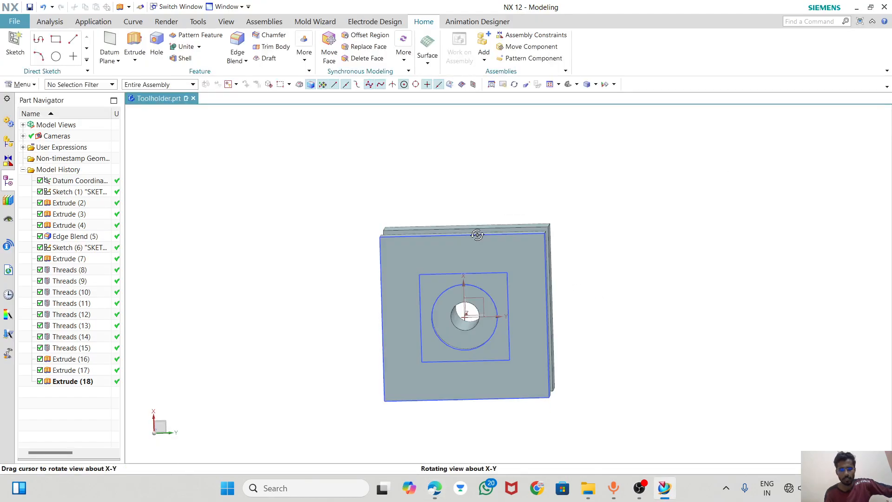
click(25, 53)
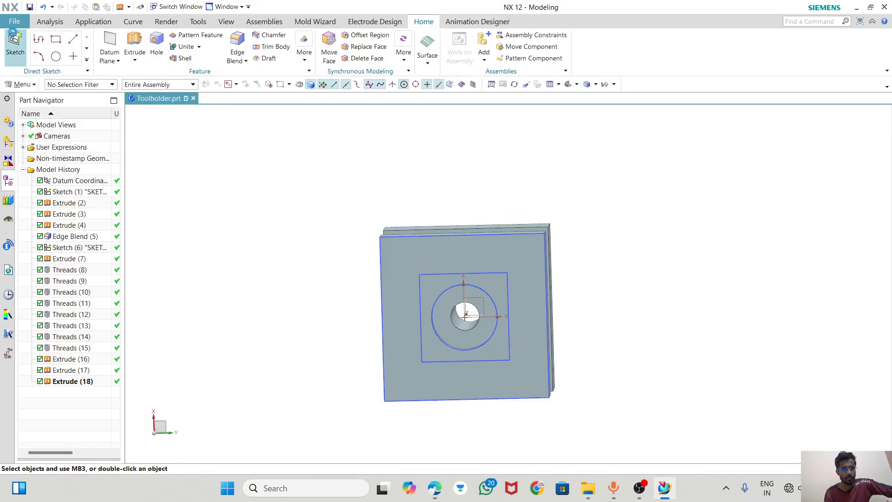
click(482, 304)
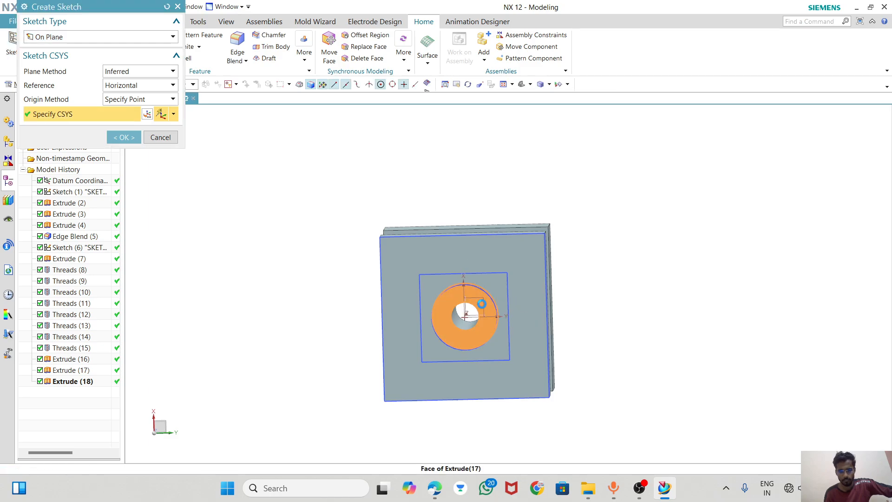
click(121, 138)
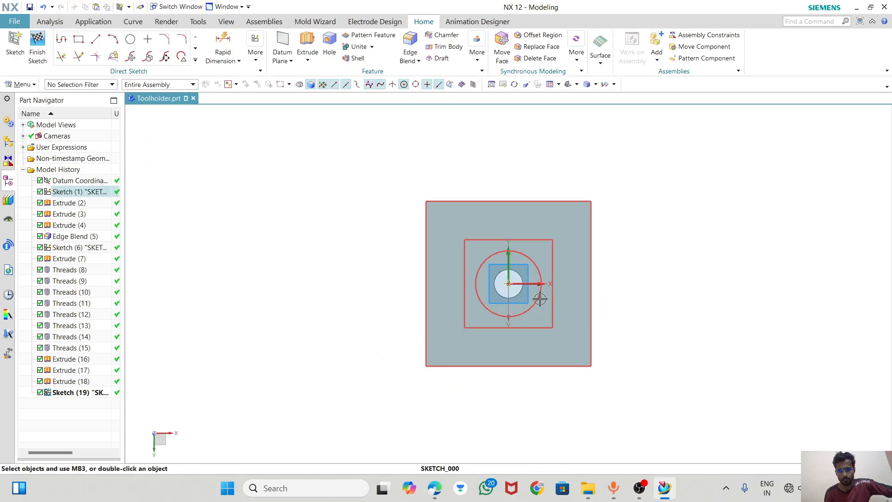
mouse_move(502, 146)
middle_down()
mouse_move(483, 251)
mouse_move(480, 153)
middle_up()
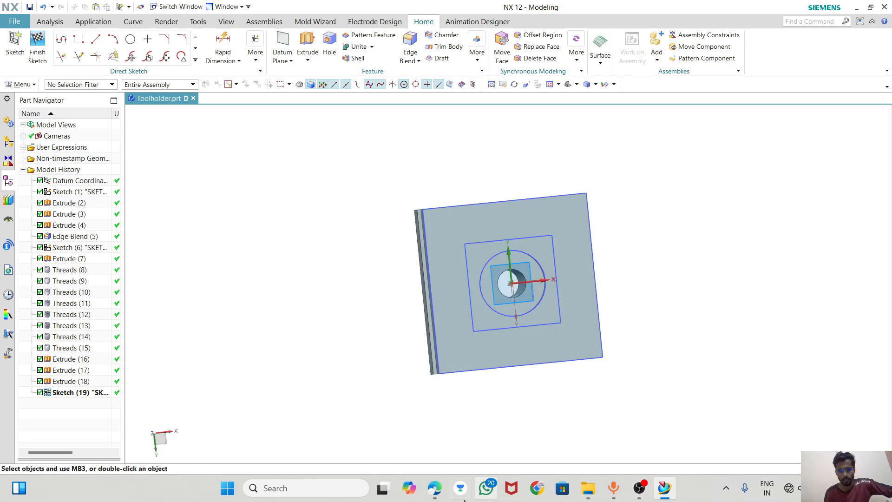
- Check the section view in machinedrawing.pdf against the tool holder's underside and examine the model from the front
click(441, 499)
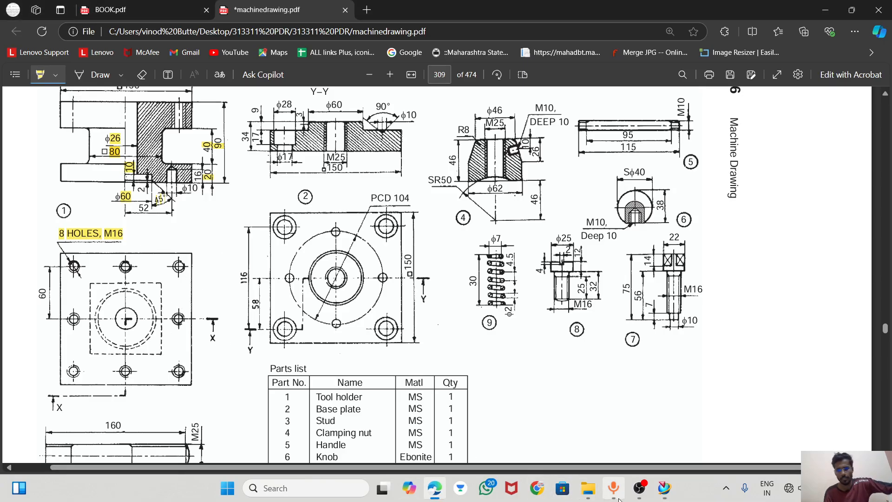
click(665, 487)
middle_drag(583, 316, 559, 275)
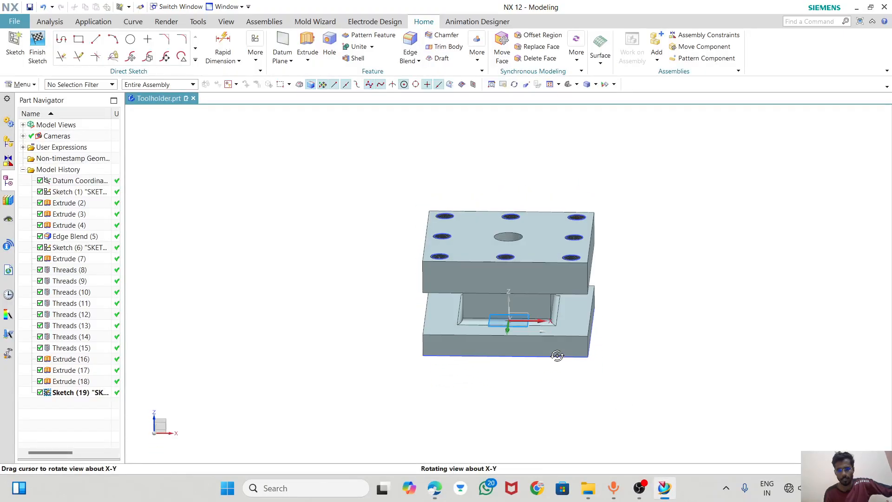
middle_drag(544, 329, 549, 257)
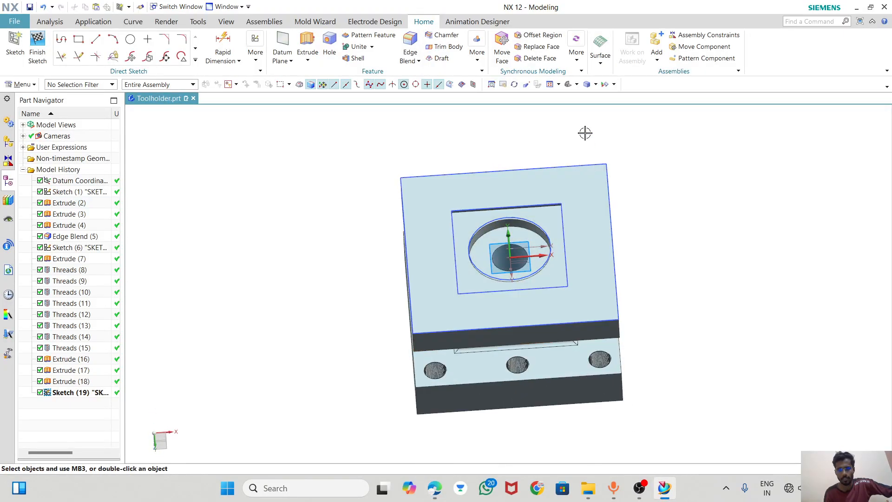
click(576, 84)
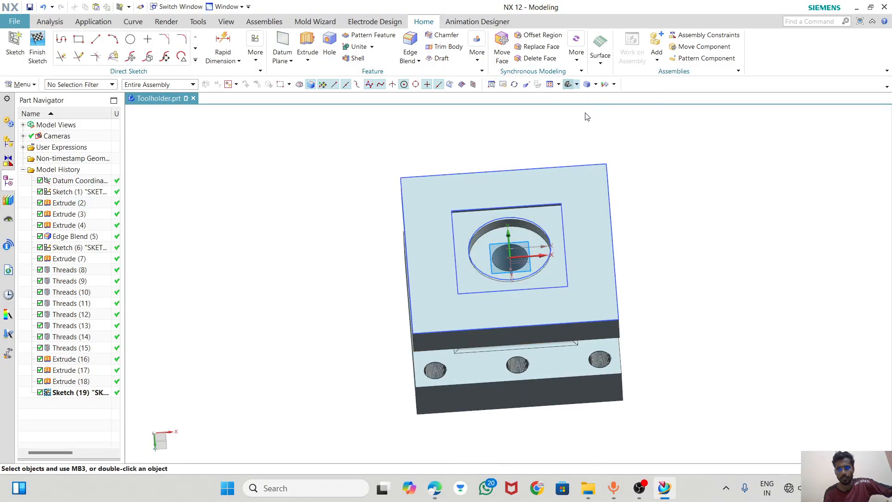
click(571, 111)
click(577, 86)
click(583, 109)
- Delete the empty sketch made on the circular recess floor and reorient the view
click(77, 392)
right_click(77, 392)
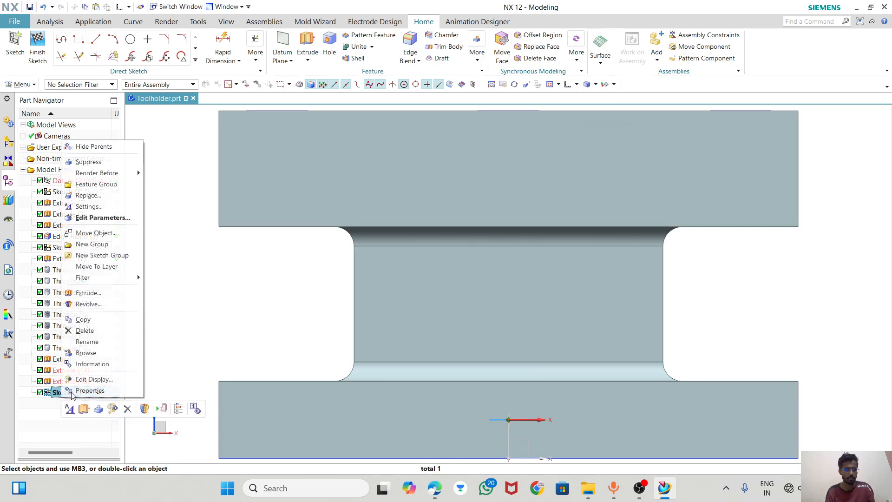
click(87, 331)
click(576, 84)
click(568, 98)
- Create a sketch on the outer bottom face of the tool holder, around the square pocket
middle_drag(555, 360, 599, 235)
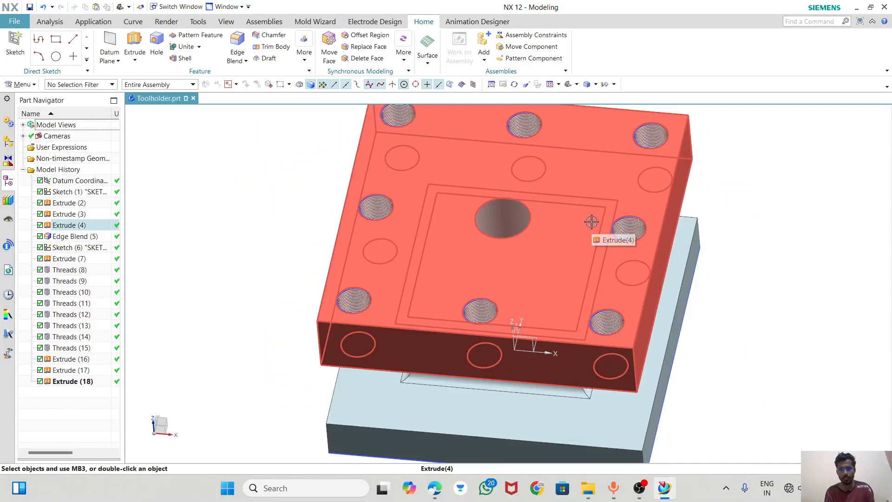
click(11, 46)
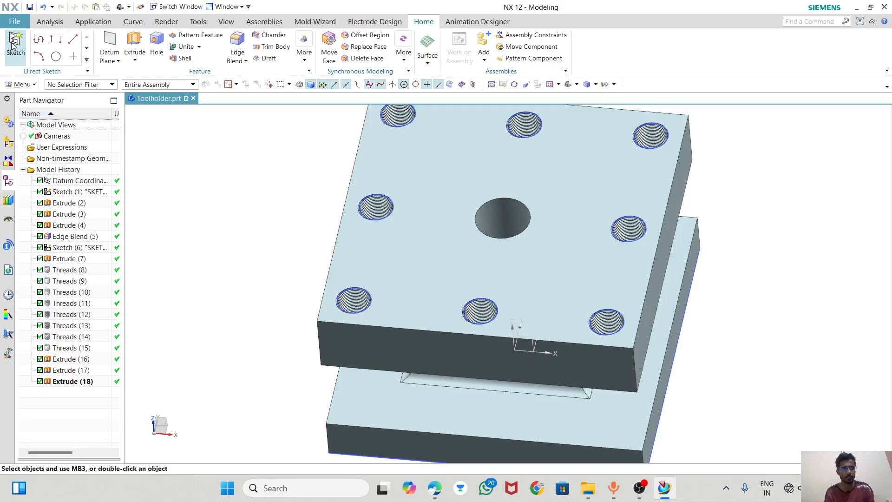
mouse_move(434, 281)
middle_down()
mouse_move(430, 200)
mouse_move(445, 223)
middle_up()
click(407, 232)
click(335, 230)
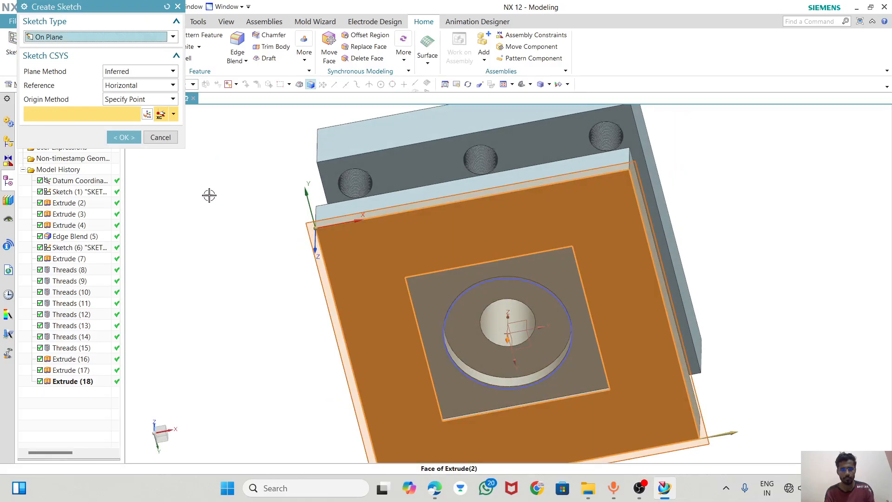
click(122, 136)
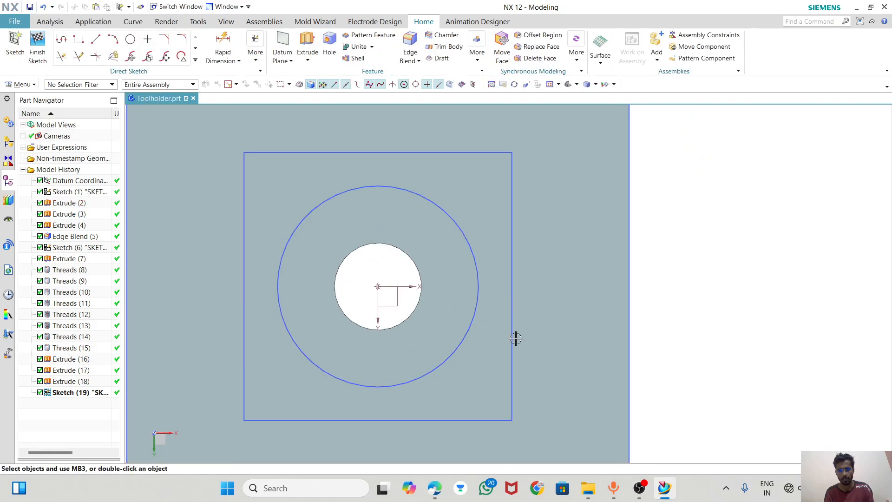
- Sketch a 10 mm diameter circle just outside the square outline on the +X side, checking the hole size in machinedrawing.pdf
click(130, 39)
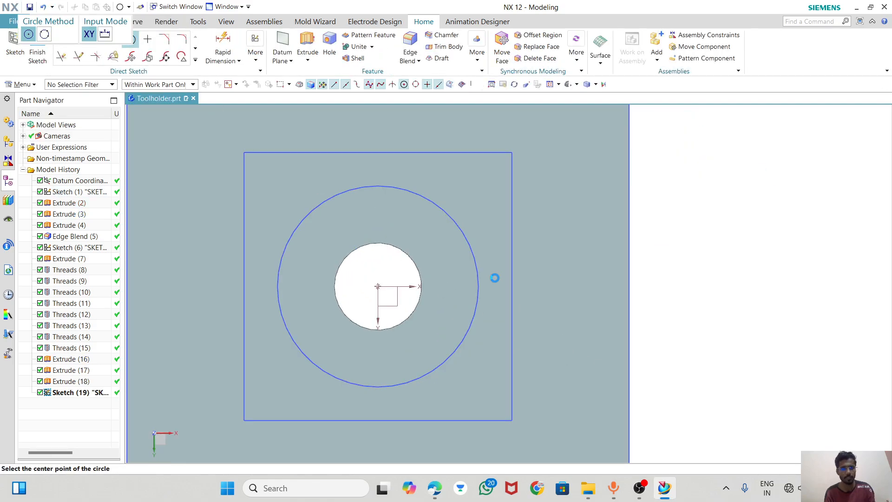
click(528, 280)
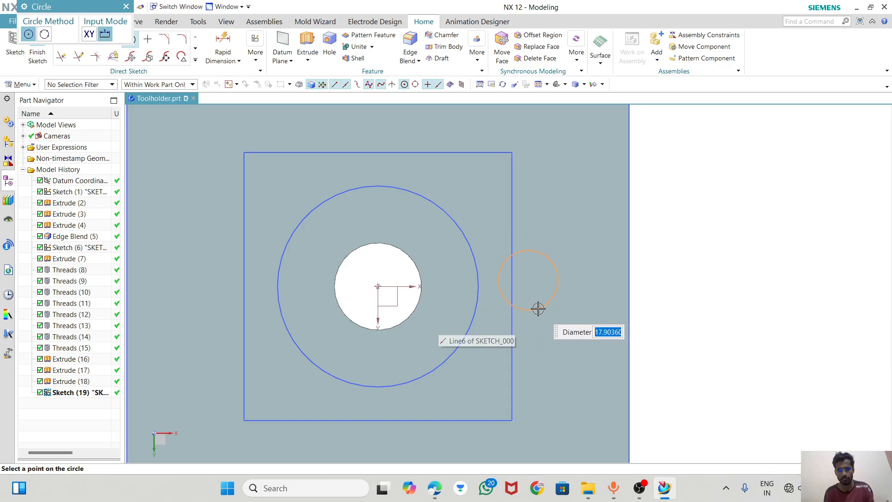
key(alt+Tab)
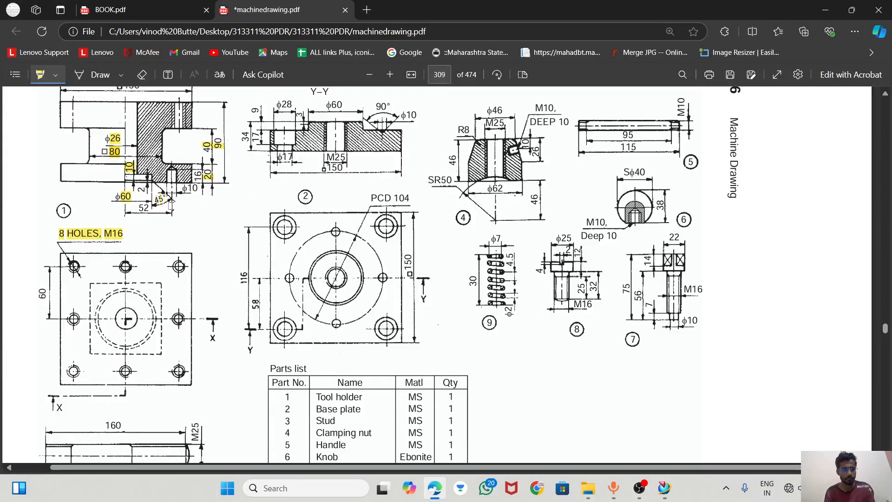
key(alt+Tab)
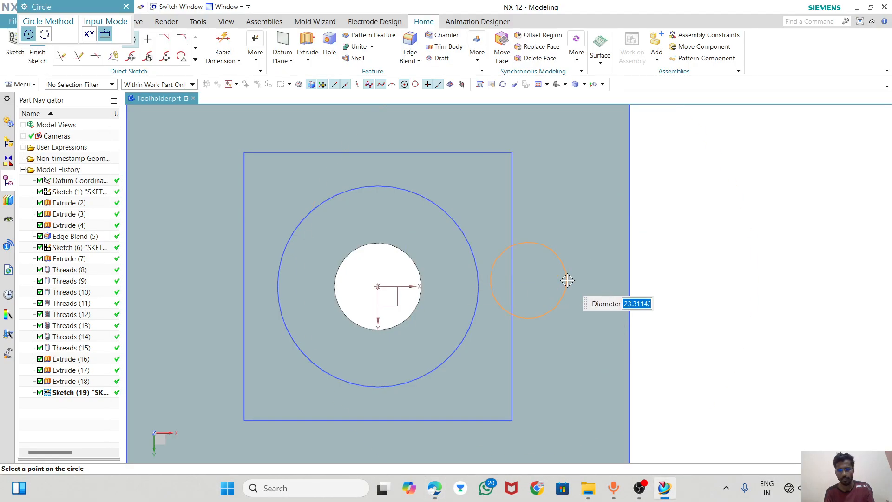
text(10)
key(Return)
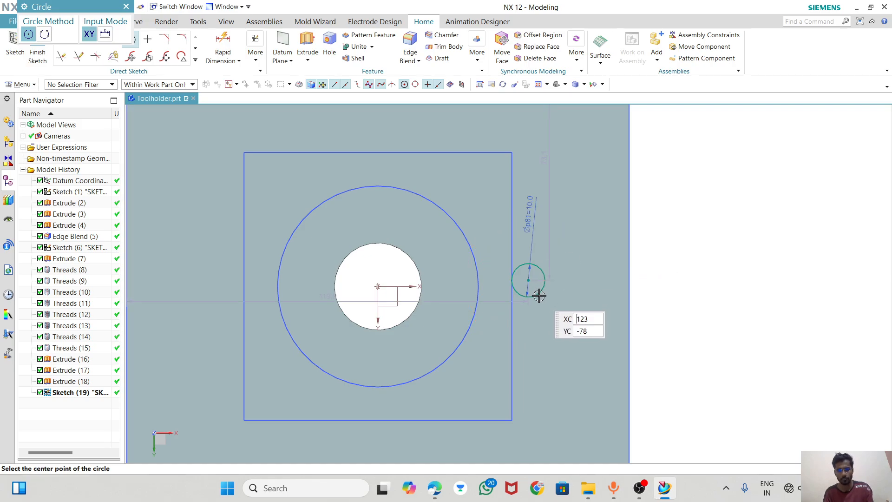
click(528, 281)
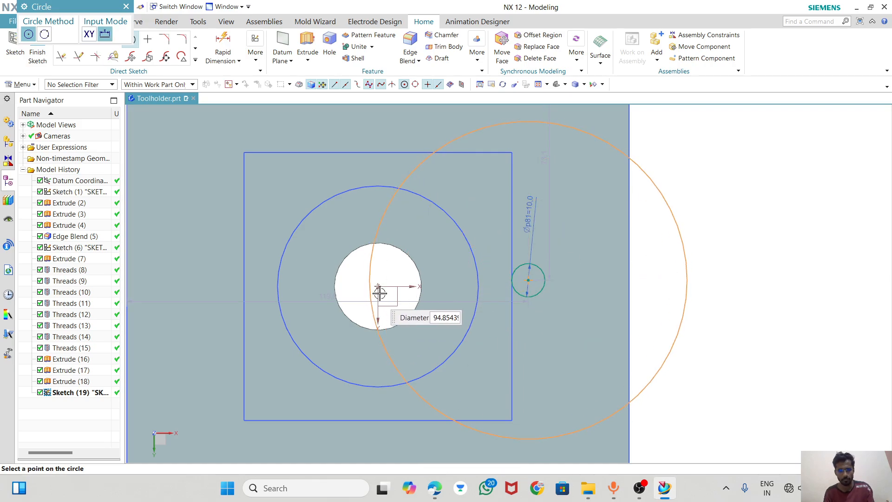
key(Escape)
key(Escape)
- Constrain the small circle's centre to align horizontally with the sketch origin at the middle of the bore
click(529, 281)
click(409, 285)
key(Escape)
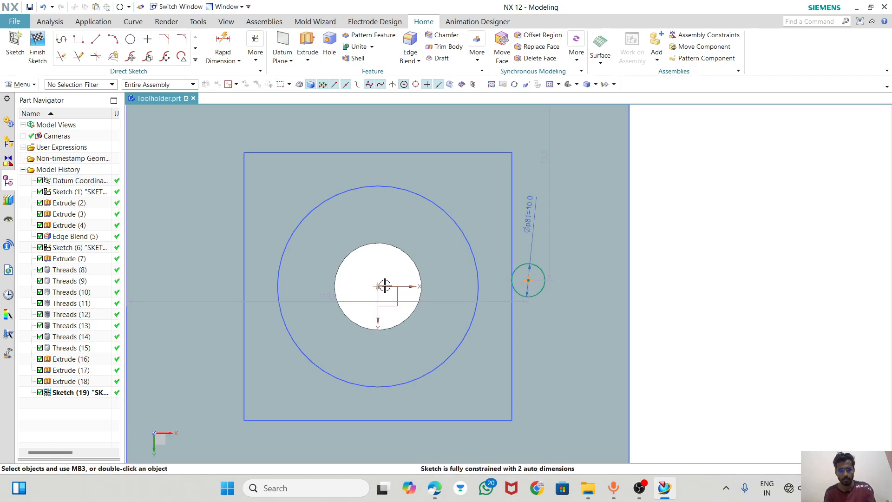
click(529, 280)
key(Escape)
click(529, 280)
click(378, 286)
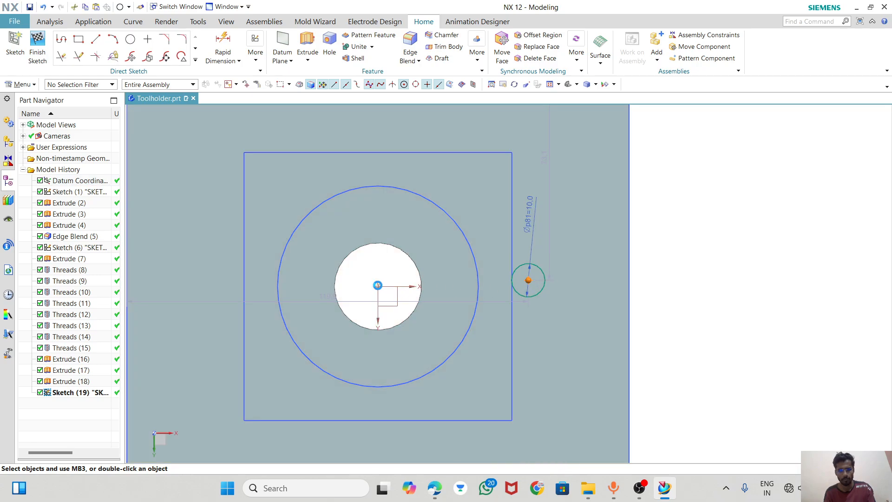
click(480, 258)
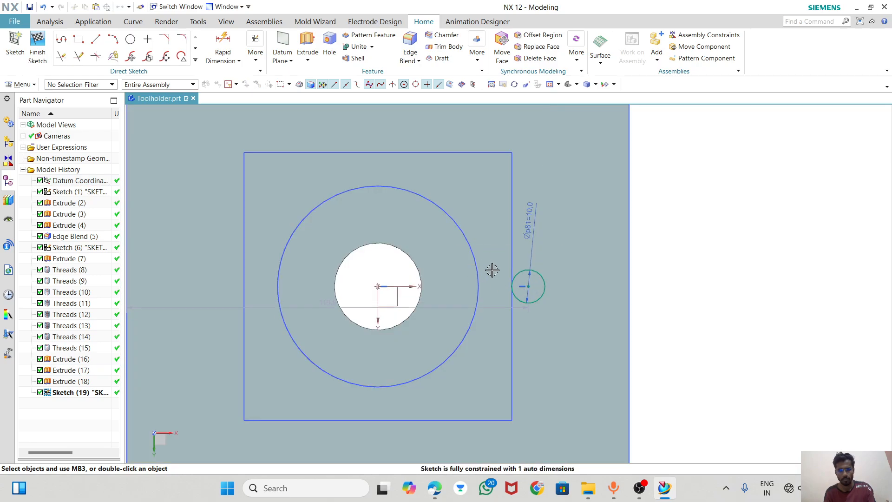
- Switch to machinedrawing.pdf to check the distance of the Ø10 hole from the tool holder's centre axis
key(alt+Tab)
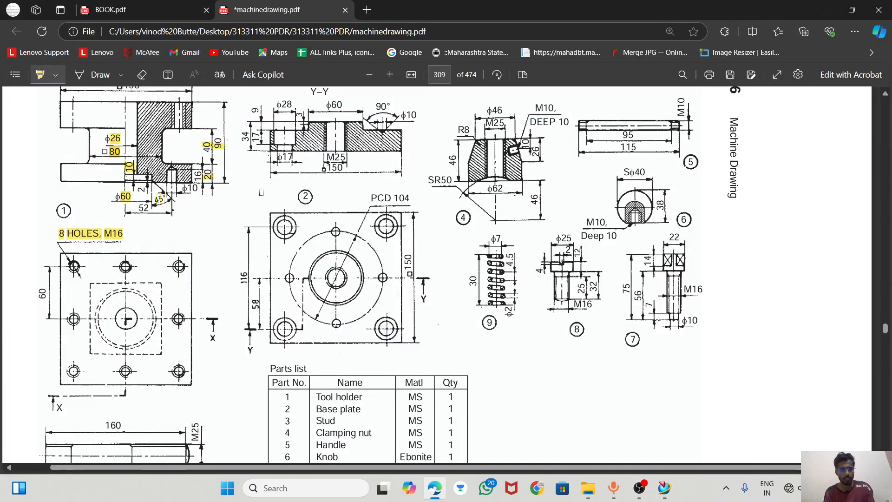
- Dimension the small circle's centre 52 mm horizontally from the sketch's vertical axis and finish the sketch
key(alt+Tab)
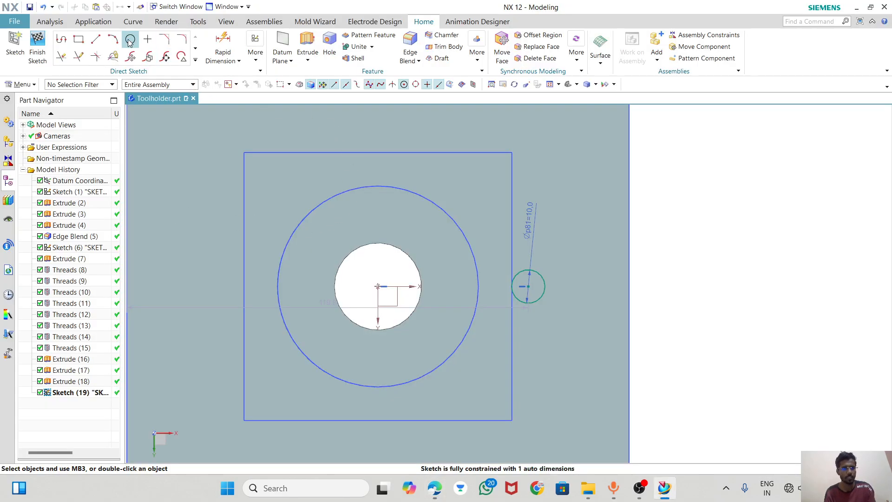
click(223, 46)
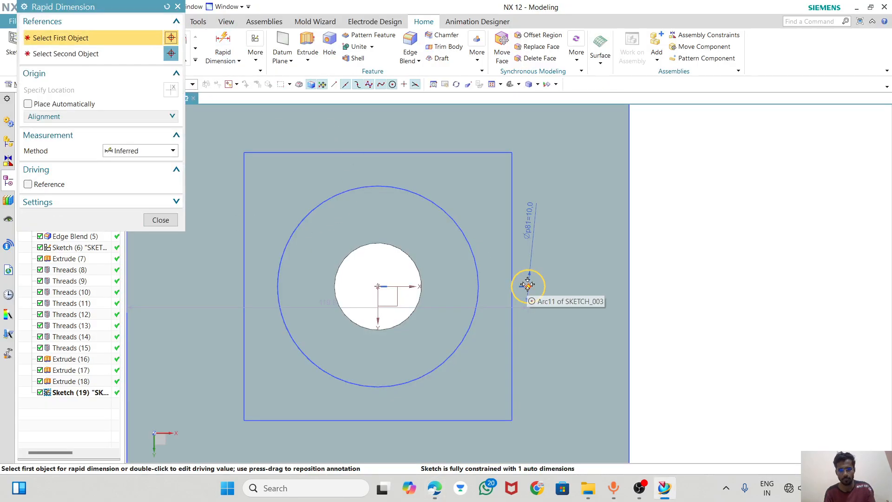
click(528, 286)
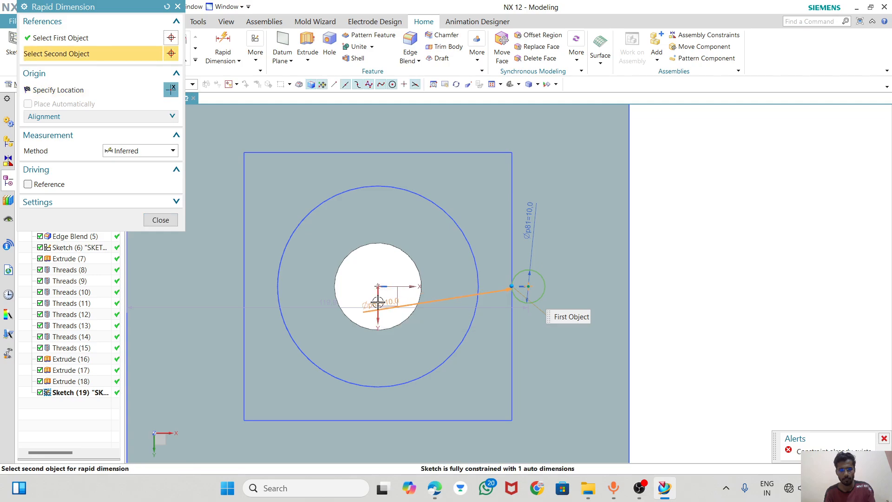
click(474, 231)
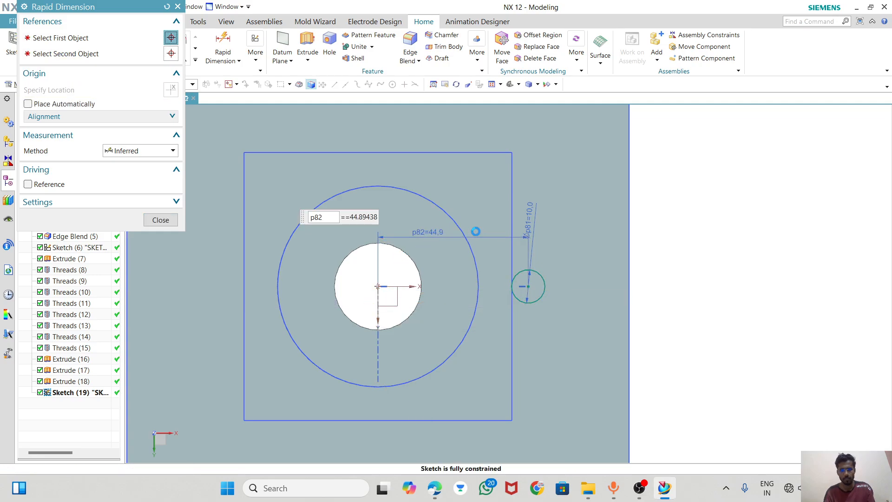
text(52)
key(Return)
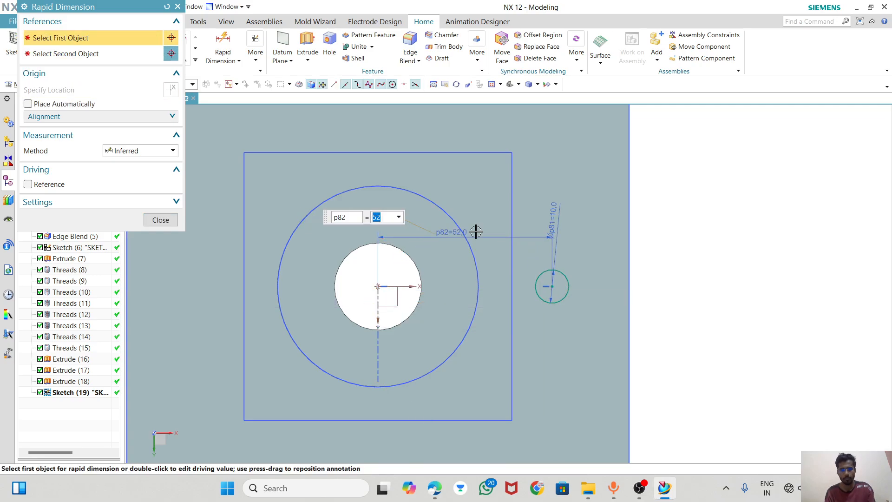
click(162, 222)
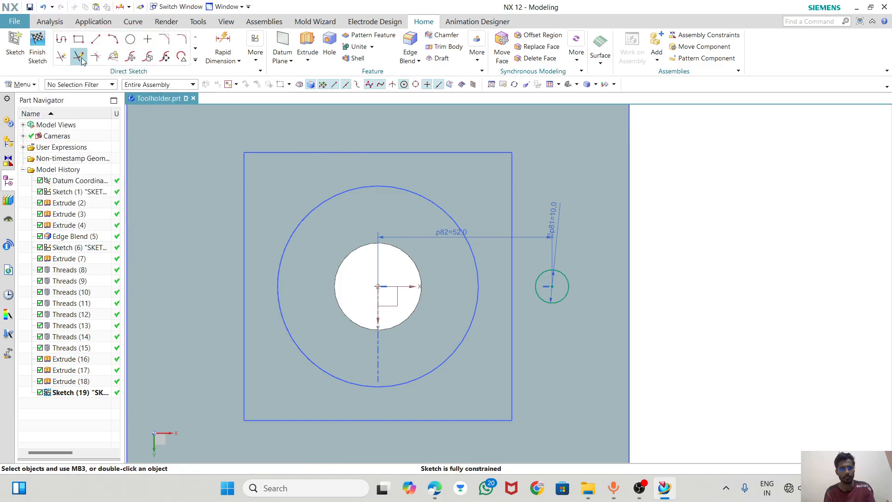
click(37, 48)
key(alt+Tab)
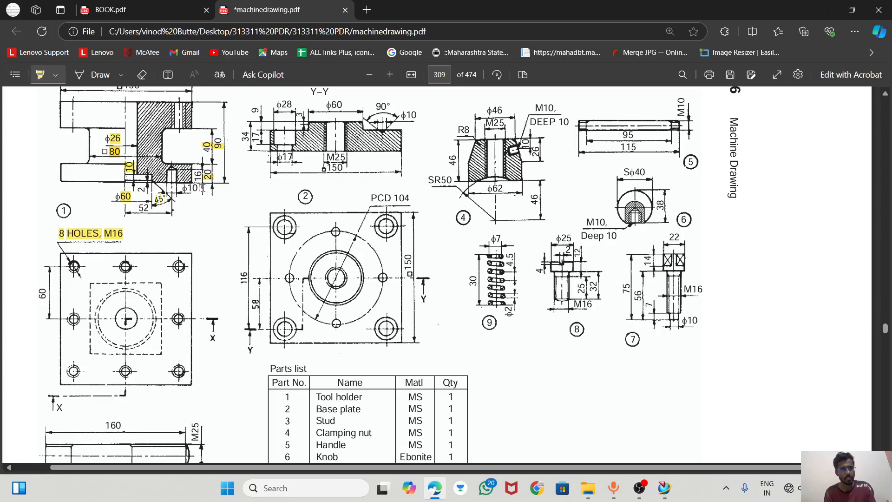
key(alt+Tab)
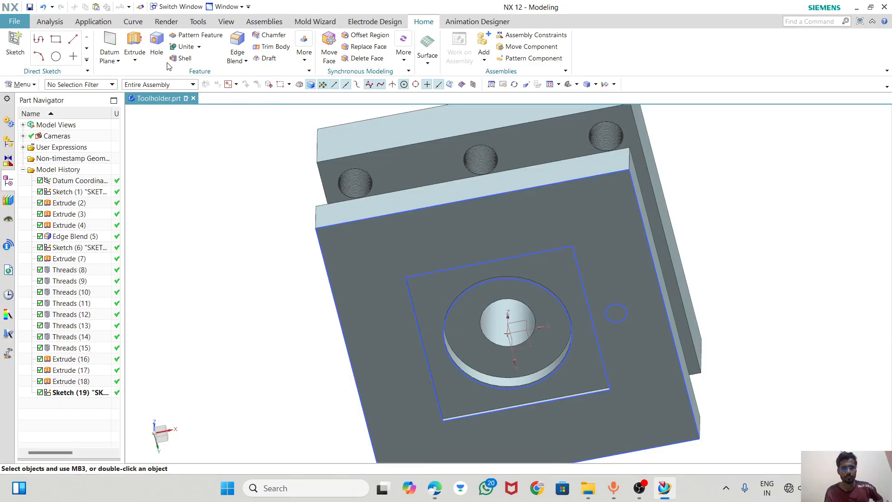
click(79, 392)
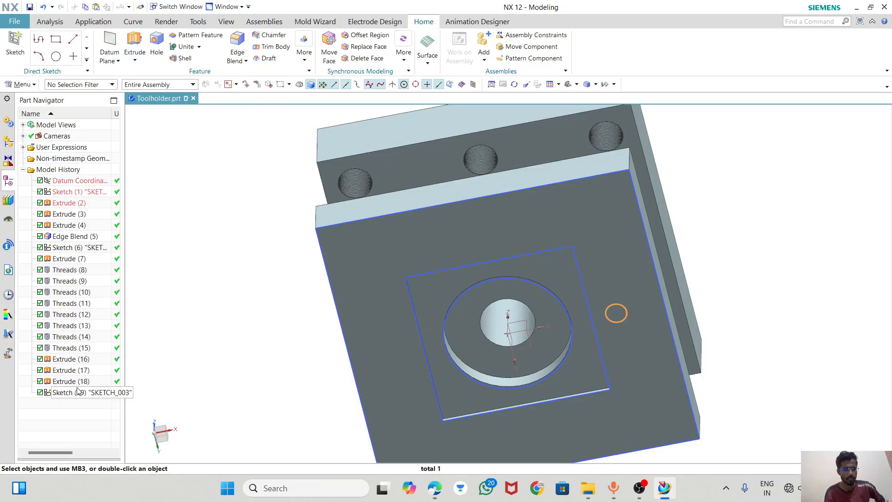
double_click(78, 391)
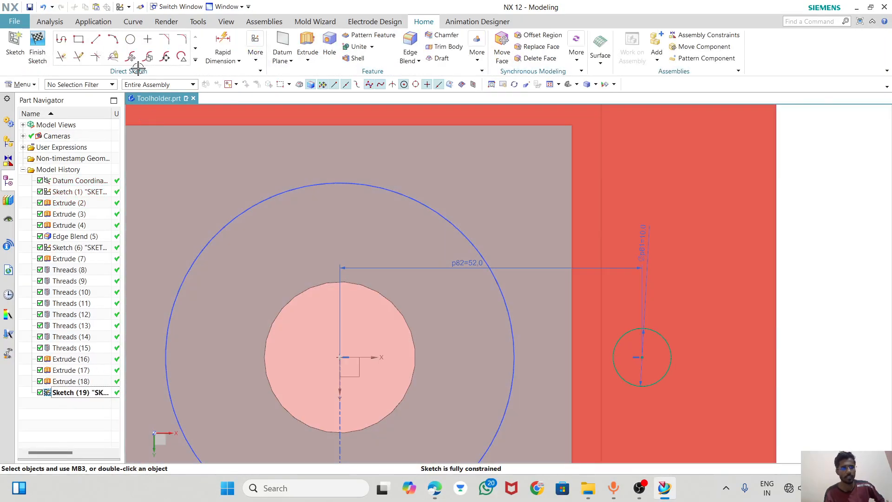
click(147, 39)
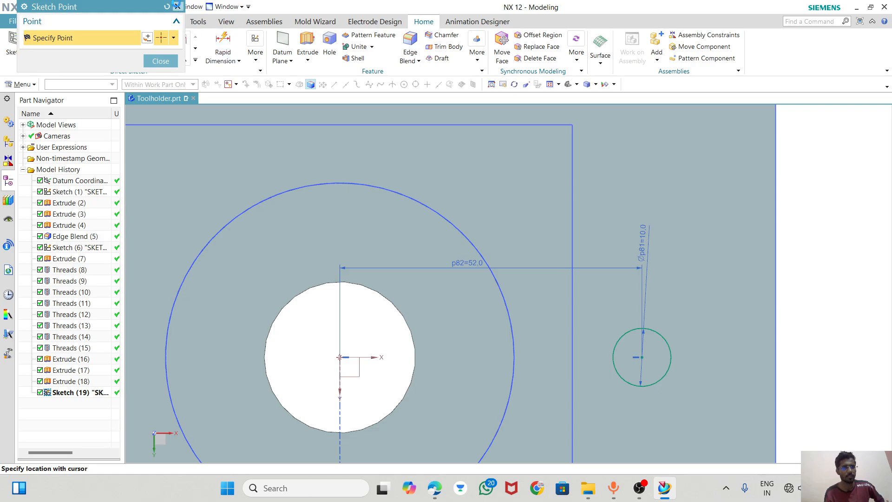
click(178, 7)
click(37, 44)
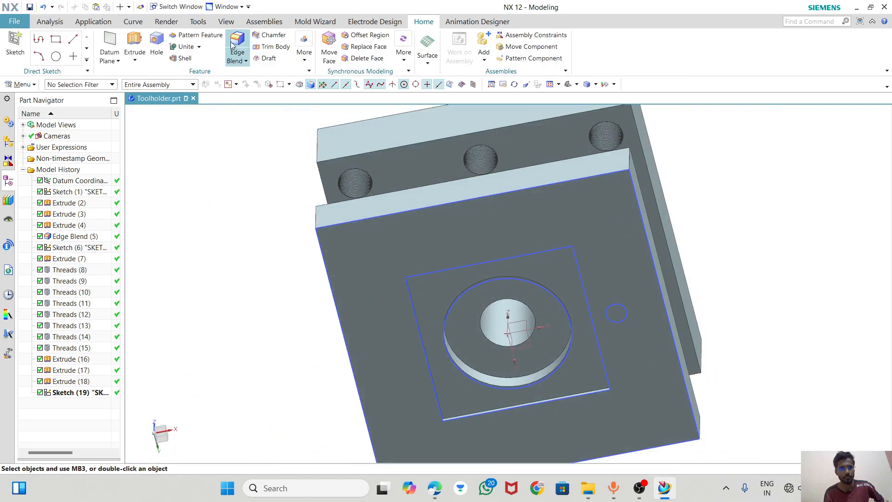
- Cut a simple blind hole at the small circle's centre, 10 mm in diameter and 16 mm deep, subtracted from the body
click(155, 40)
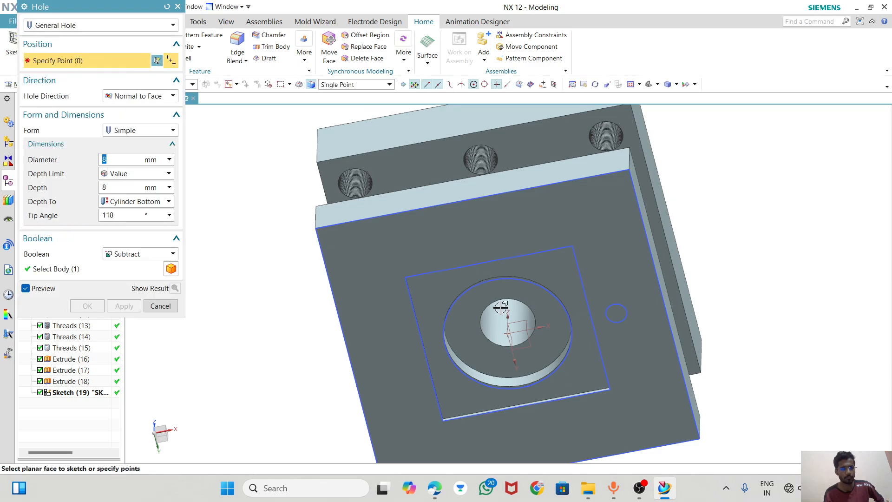
click(616, 313)
middle_drag(718, 235, 732, 282)
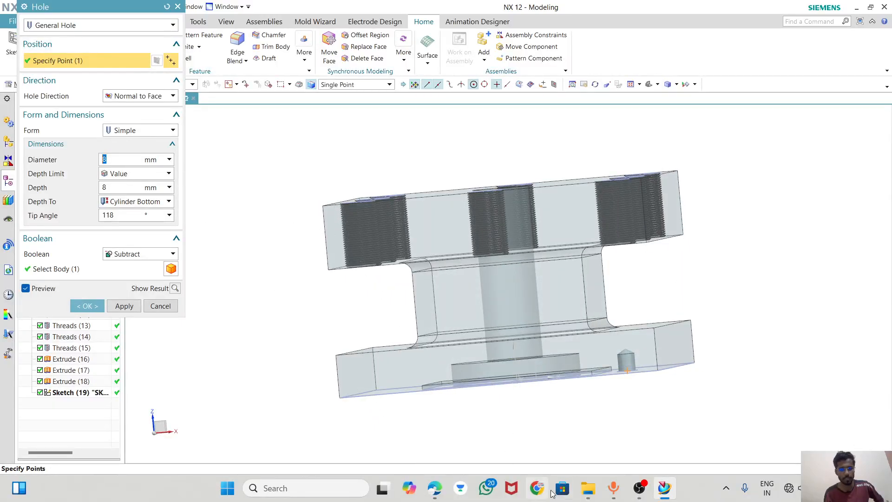
click(434, 488)
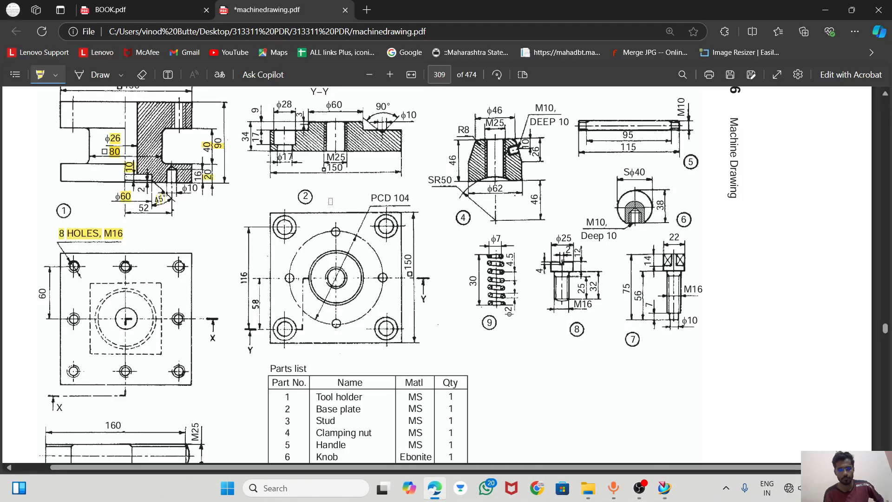
click(664, 488)
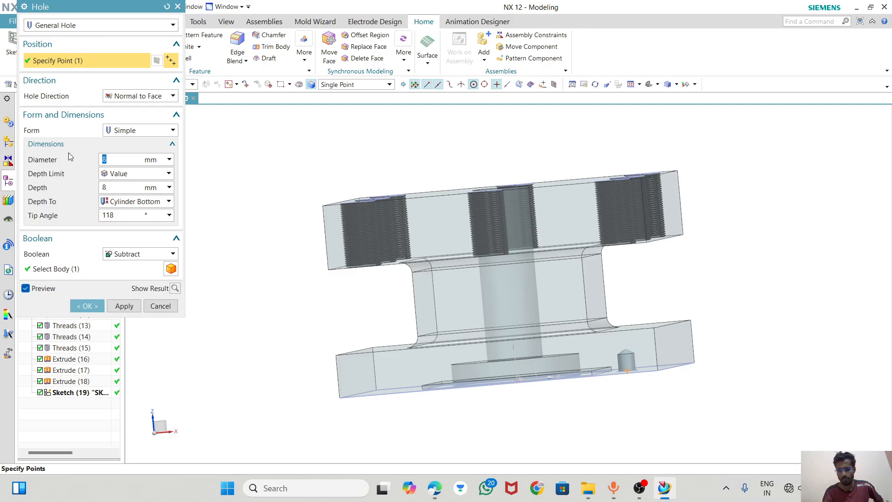
text(10)
key(Return)
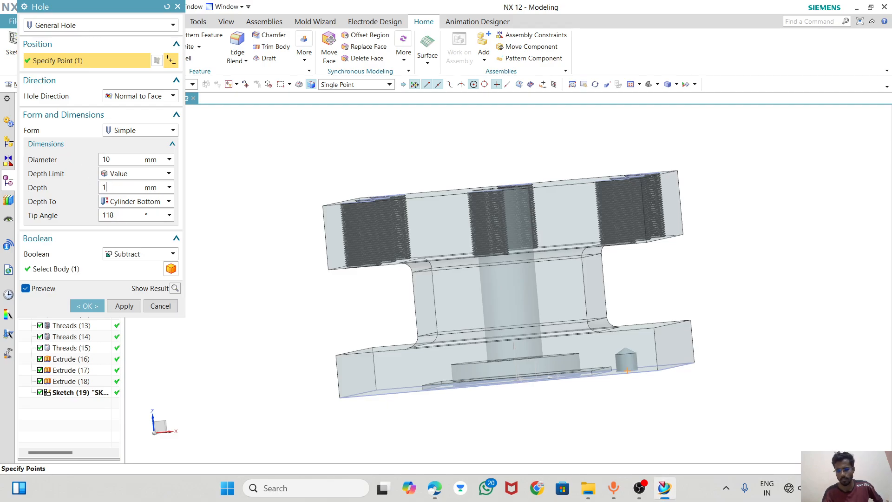
text(16)
key(Return)
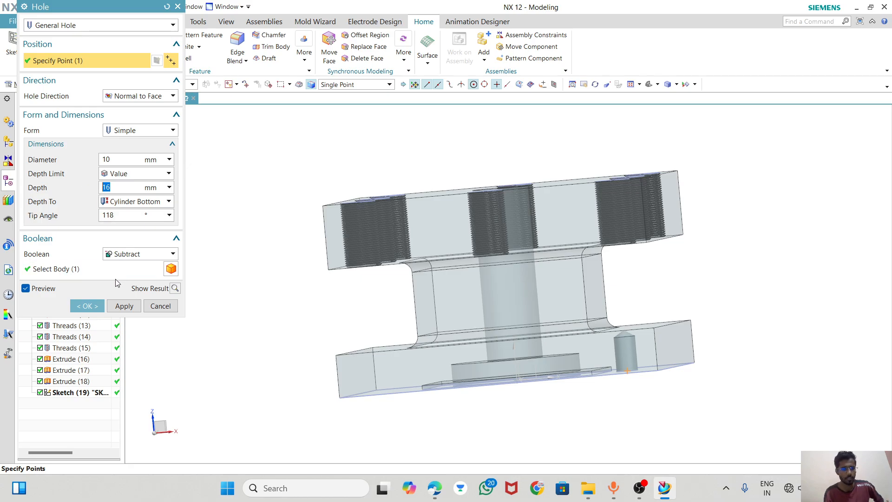
click(87, 306)
- Inspect the new hole in the tool holder's base and compare the model with the tool holder views in machinedrawing.pdf
middle_drag(273, 255, 412, 187)
scroll(604, 247, up, 5)
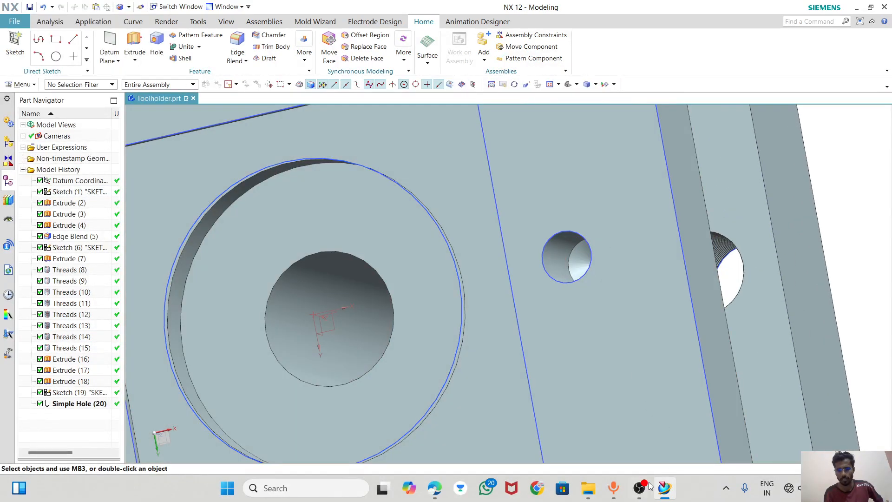
click(435, 488)
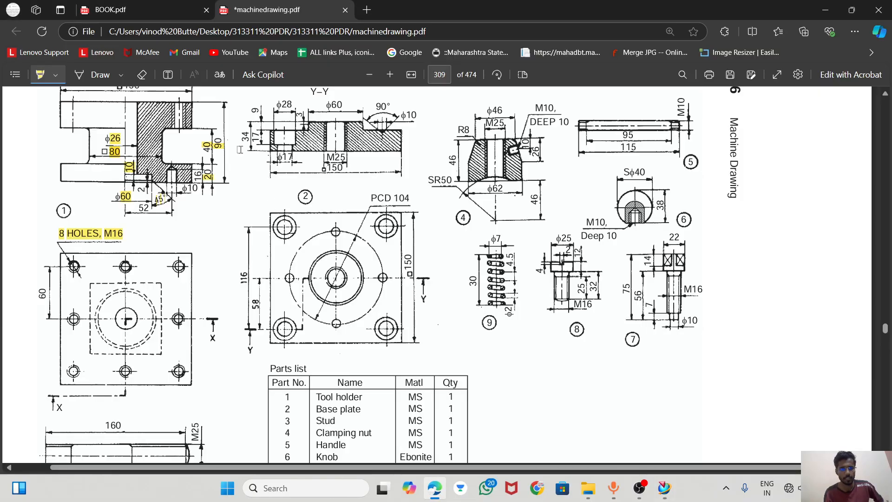
scroll(436, 279, down, 3)
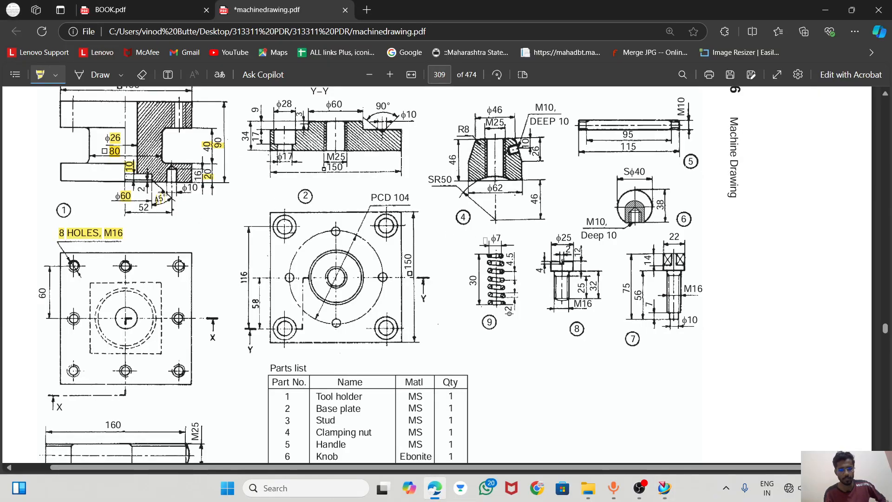
mouse_move(635, 491)
click(664, 488)
middle_drag(494, 255, 520, 193)
scroll(469, 232, down, 5)
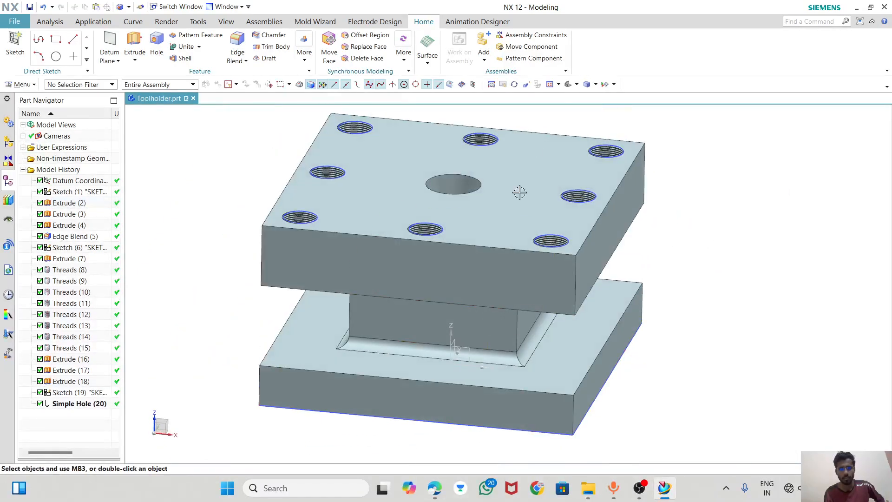
- Set up a symmetric 2 mm chamfer on two adjacent outer edges of the square recess on the tool holder's underside
click(571, 86)
mouse_move(365, 279)
middle_down()
mouse_move(440, 238)
mouse_move(434, 279)
mouse_move(454, 163)
middle_up()
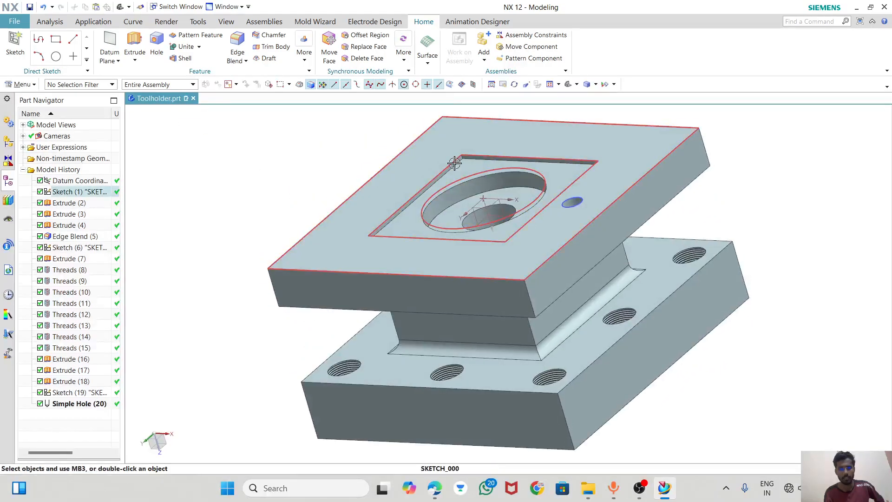
scroll(453, 163, up, 5)
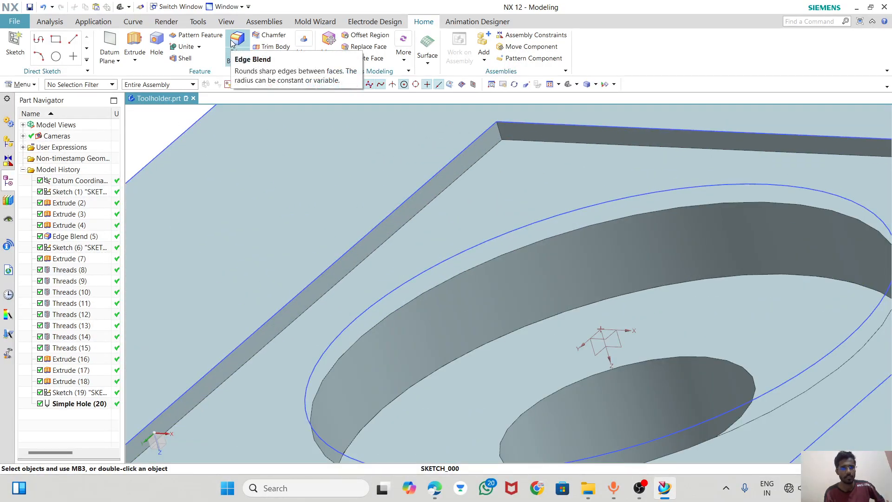
click(269, 35)
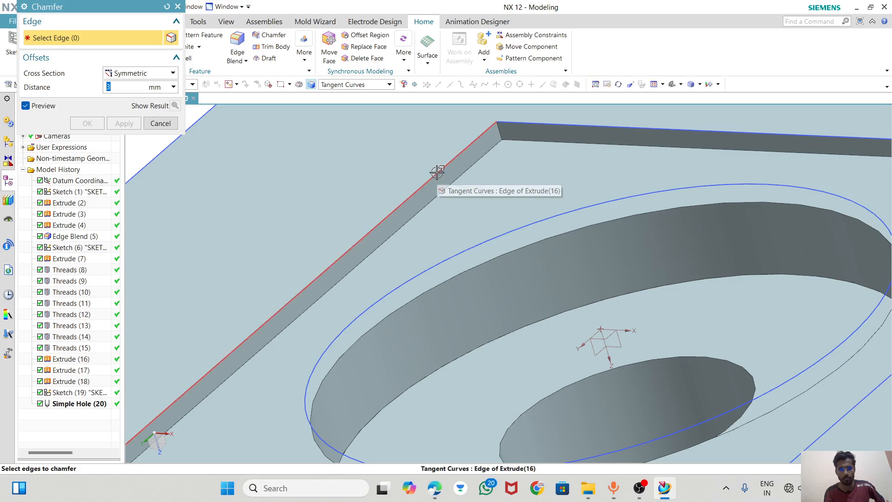
click(437, 172)
click(542, 121)
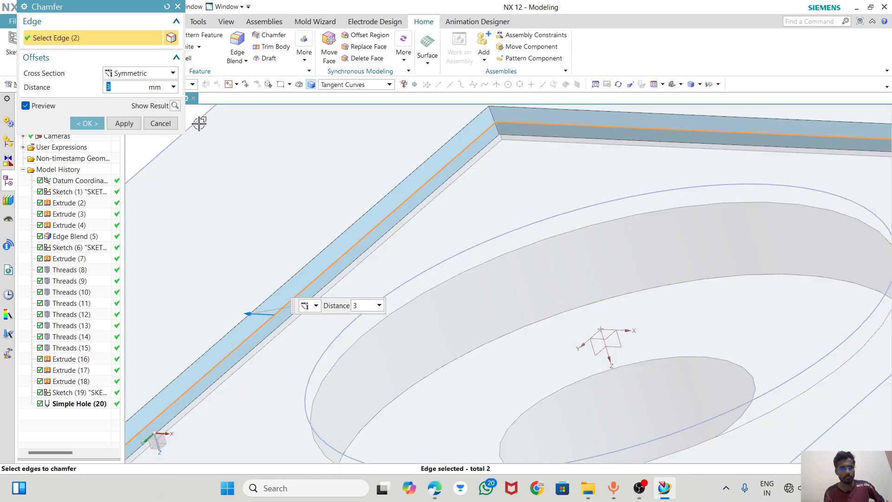
text(2)
key(Return)
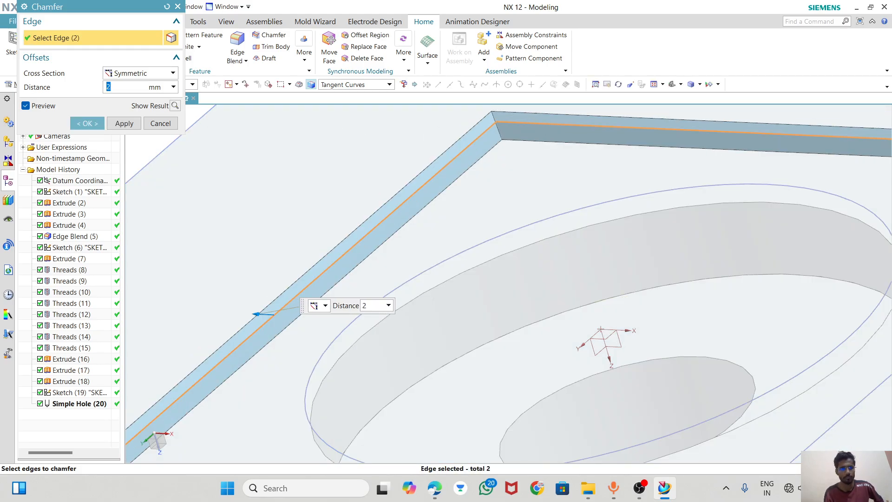
- Check the tool holder's recess and chamfer dimensions in machinedrawing.pdf and BOOK.pdf, then return to NX
click(435, 488)
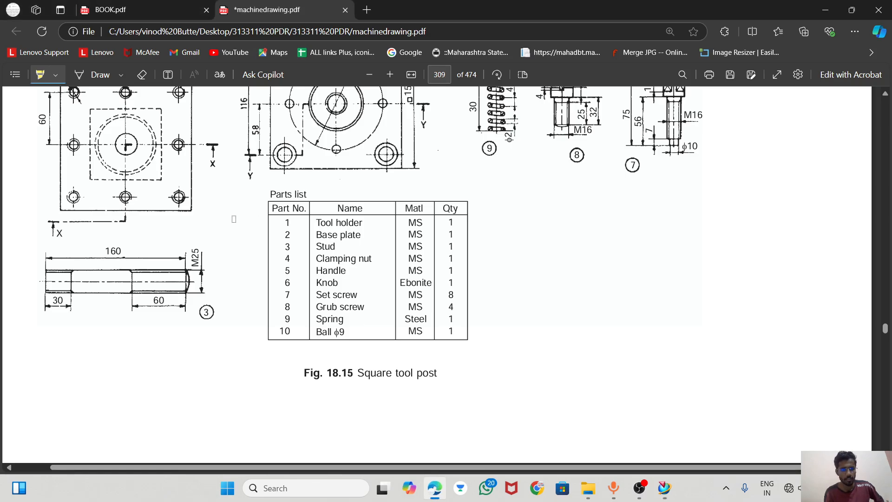
scroll(234, 218, up, 3)
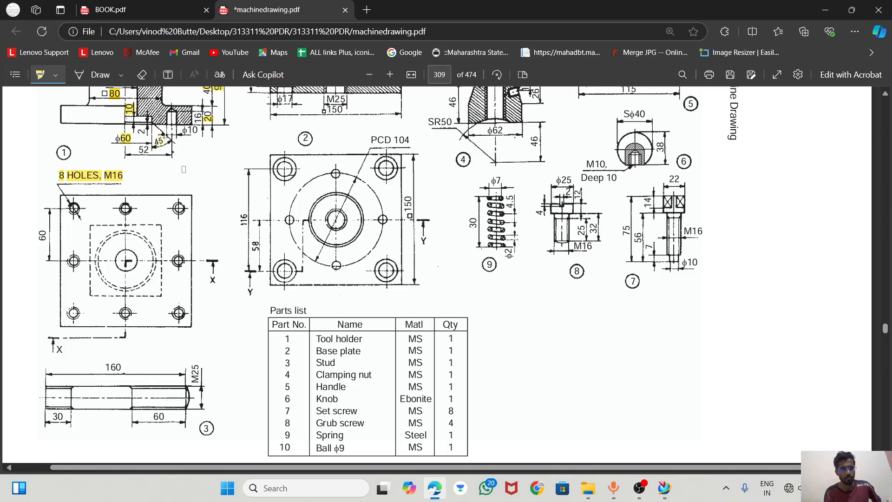
click(664, 488)
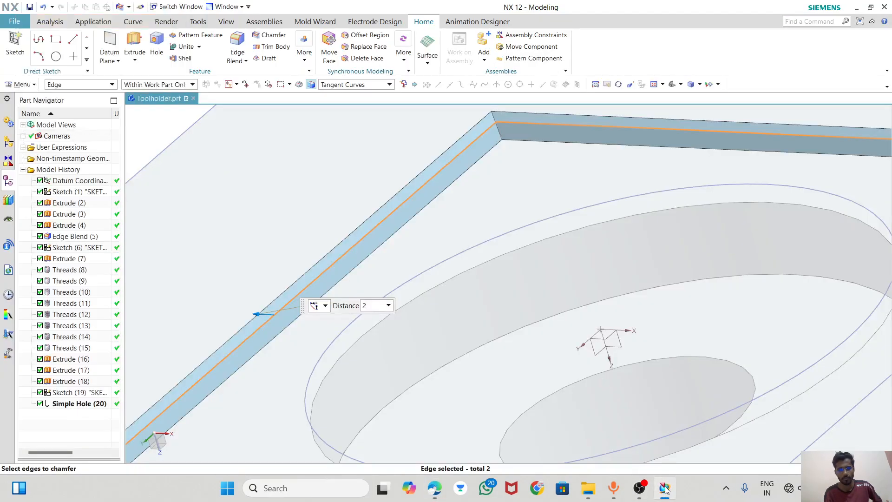
click(664, 488)
scroll(465, 230, down, 10)
scroll(465, 230, up, 12)
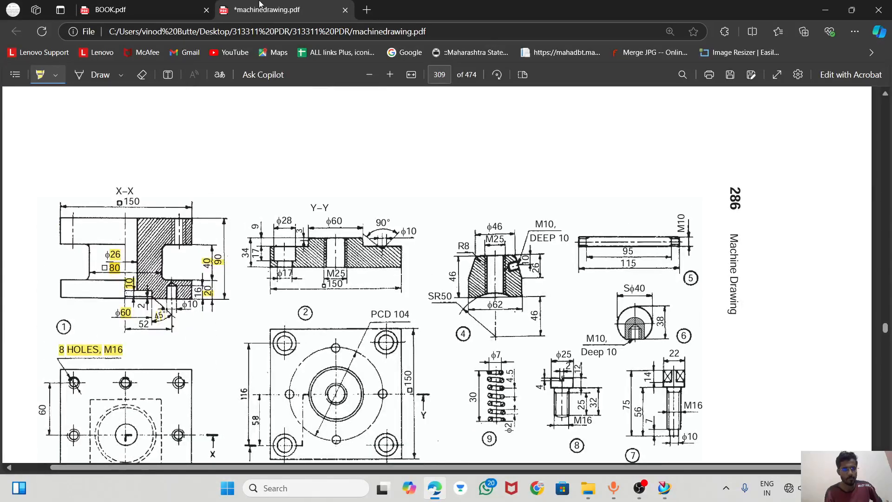
click(145, 3)
scroll(342, 236, up, 5)
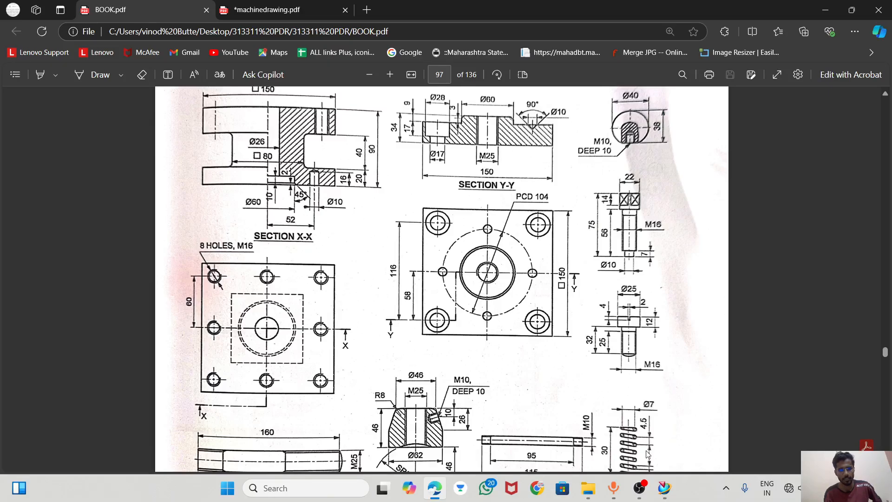
click(664, 488)
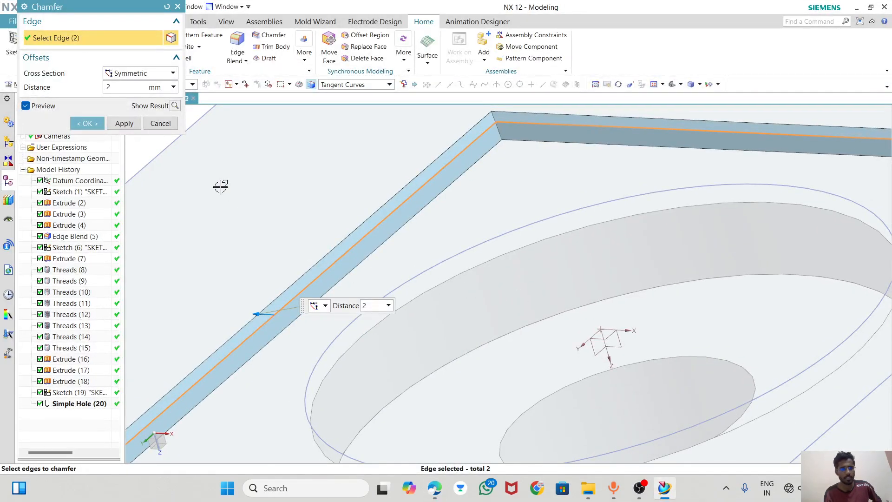
- Add the square recess's two remaining outer edges to the selection and apply the symmetric 2 mm chamfer to all four
scroll(360, 205, down, 3)
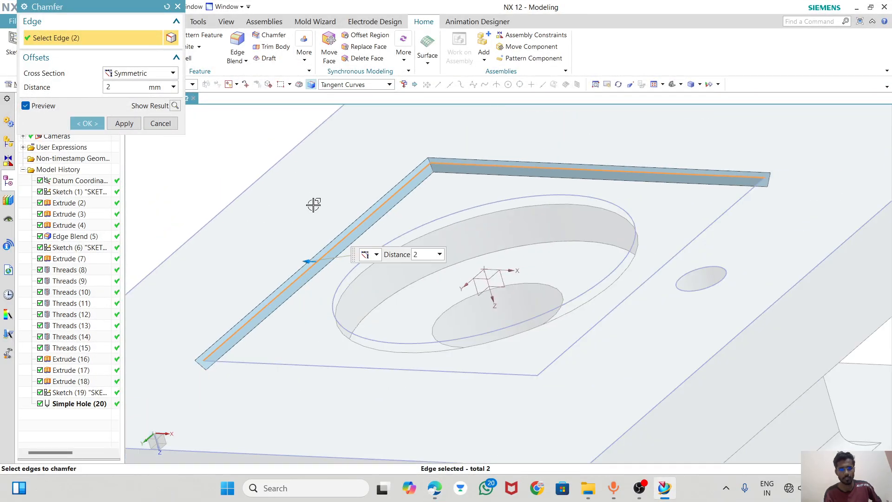
click(235, 361)
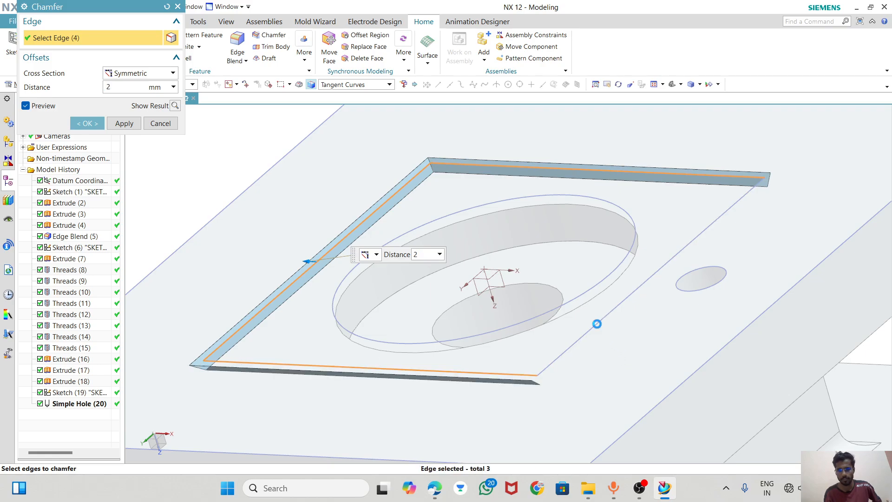
click(595, 323)
click(87, 124)
- Hide the datum coordinate system and the three sketches, Sketch (1), Sketch (6) and Sketch (19), and save the part
middle_drag(457, 175, 578, 109)
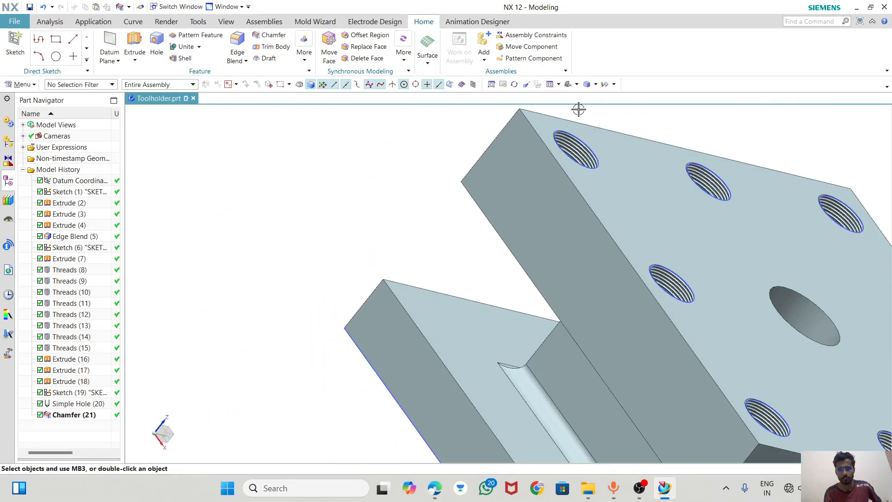
click(570, 86)
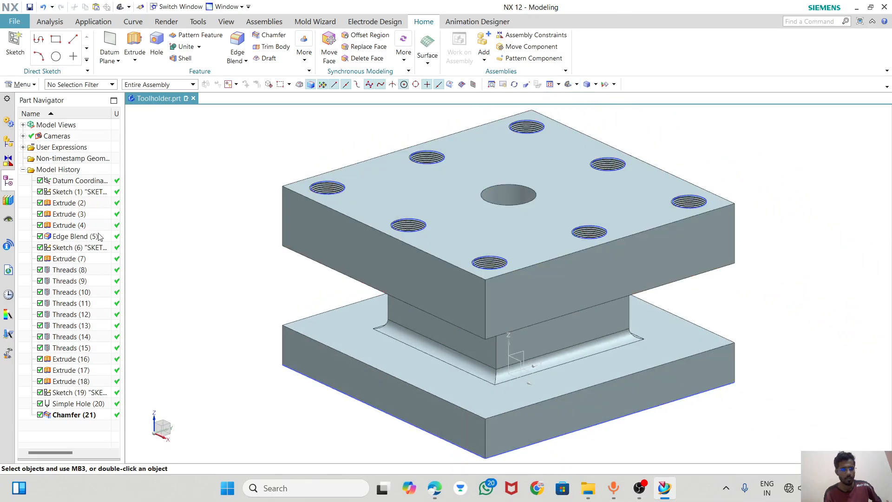
right_click(74, 184)
click(86, 190)
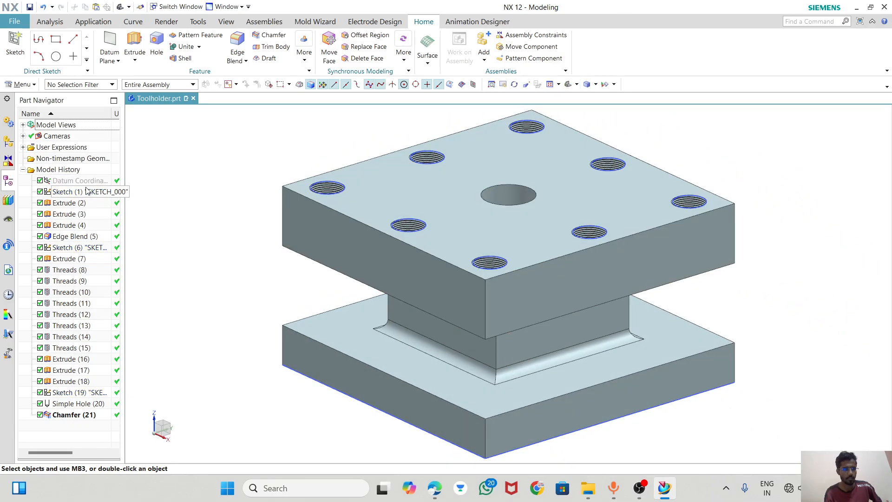
right_click(86, 190)
click(153, 178)
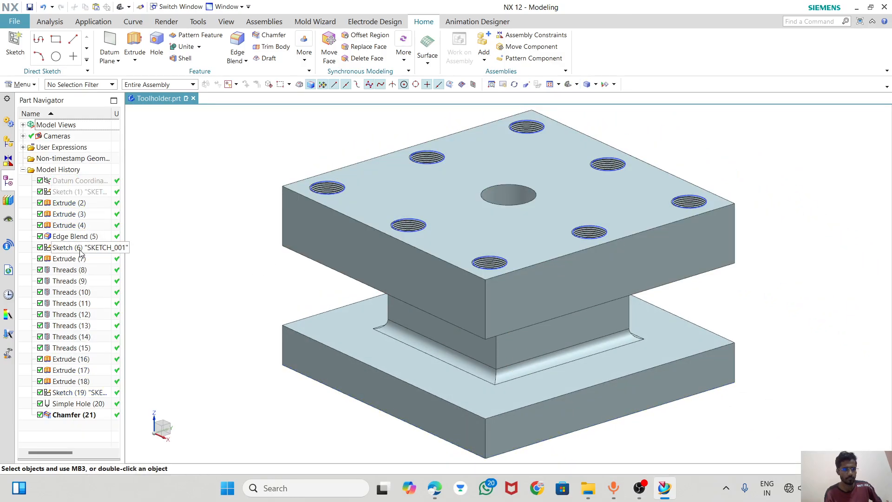
right_click(81, 248)
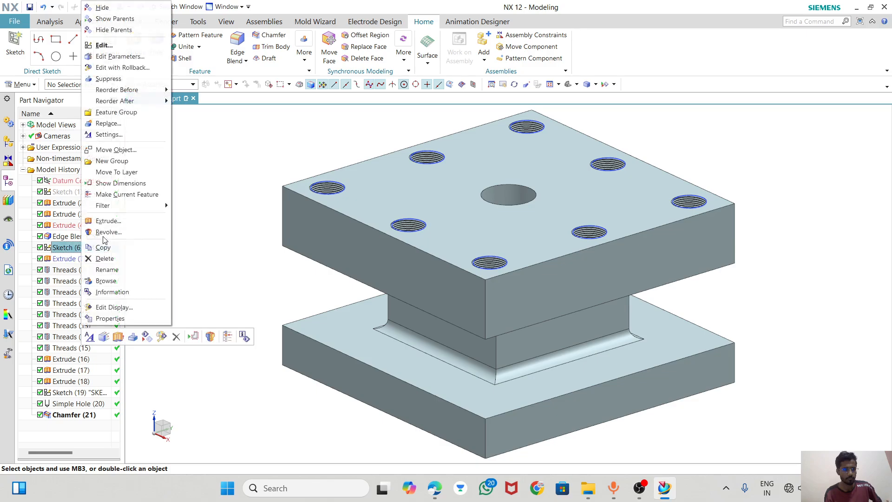
click(110, 9)
right_click(84, 391)
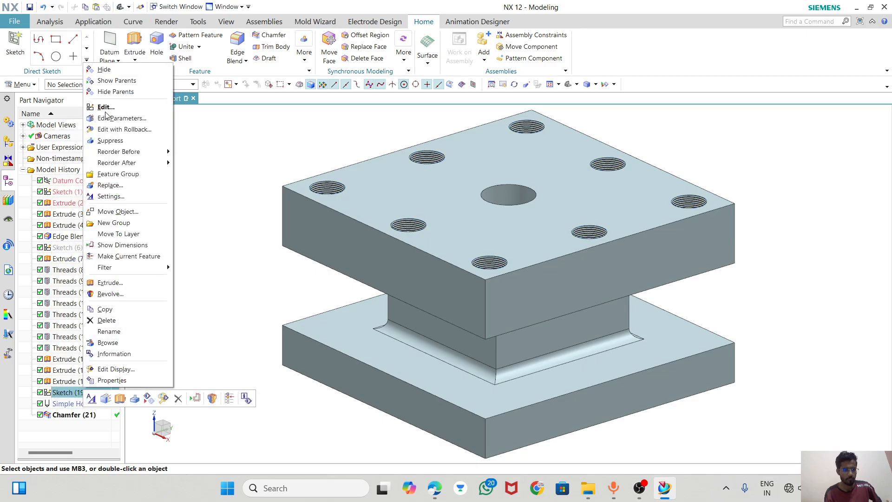
click(106, 69)
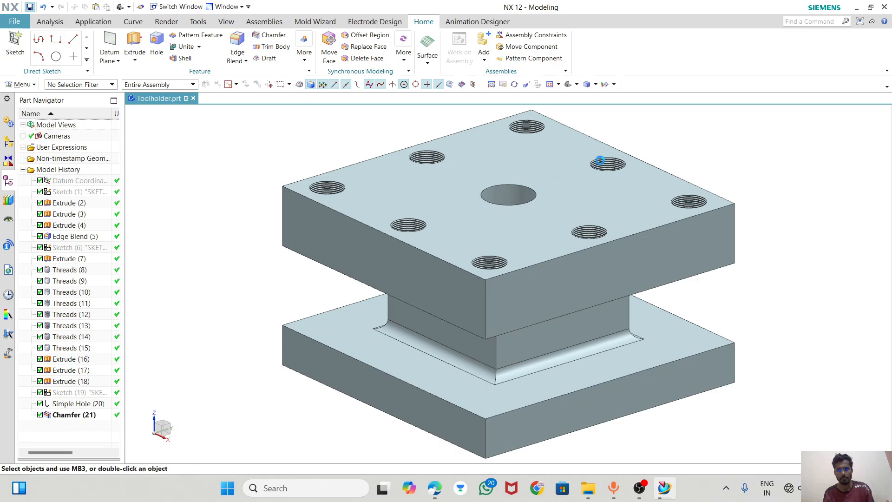
key(ctrl+s)
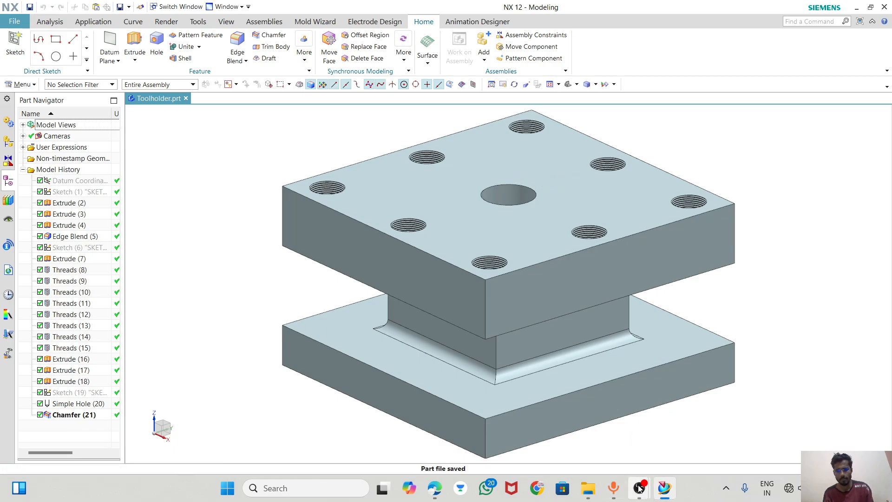
- Check the tool holder views in BOOK.pdf, then return to NX and save the part again
click(435, 488)
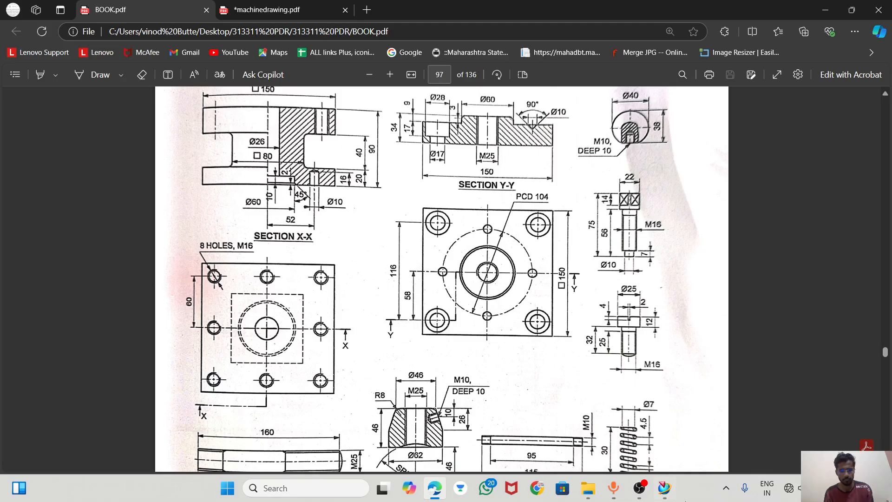
click(664, 488)
middle_drag(389, 302, 422, 309)
key(ctrl+s)
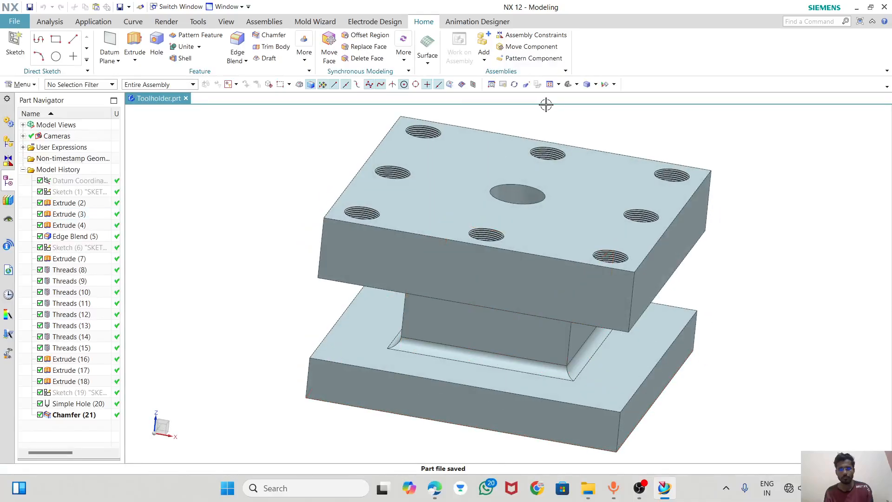
- Set the display color of the tool holder's solid body to Red
right_click(432, 145)
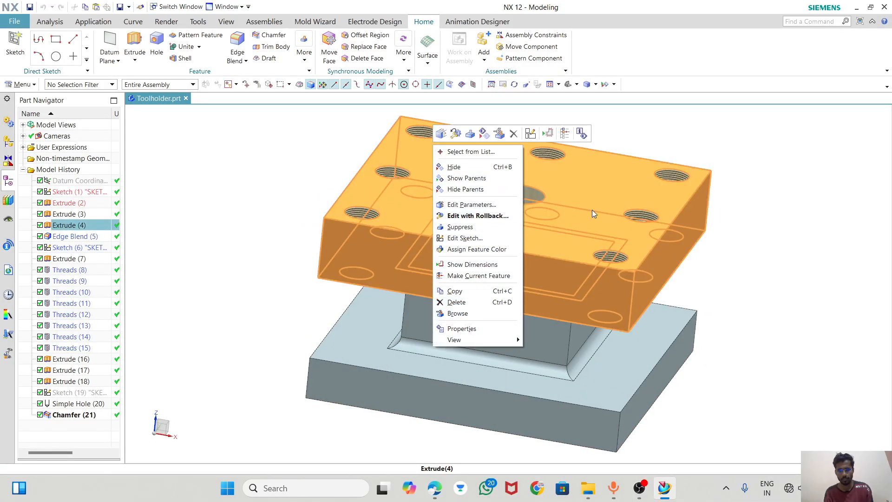
click(721, 265)
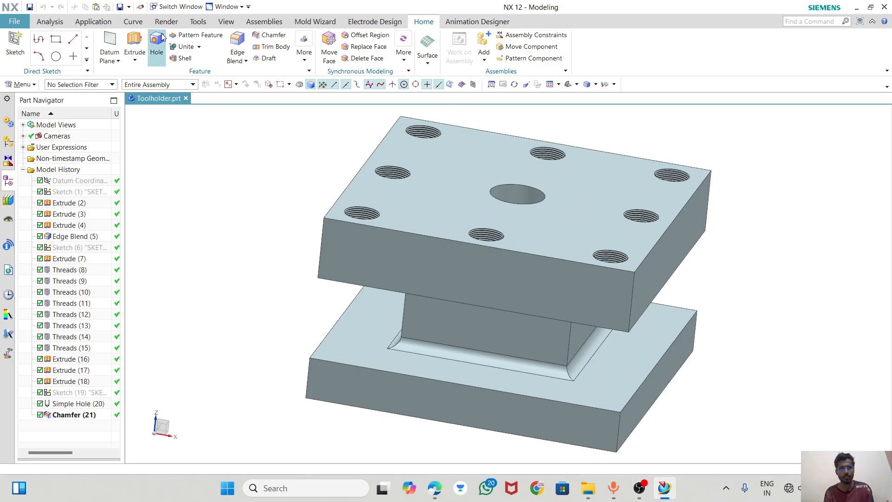
click(226, 22)
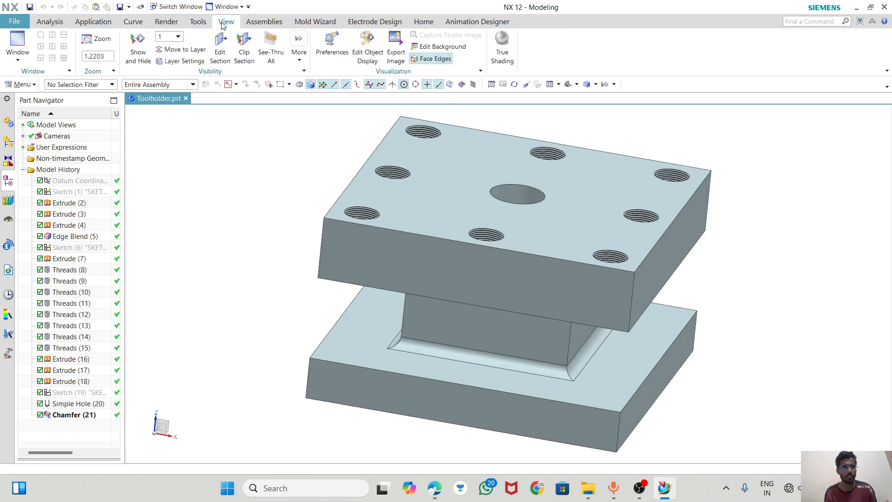
click(367, 53)
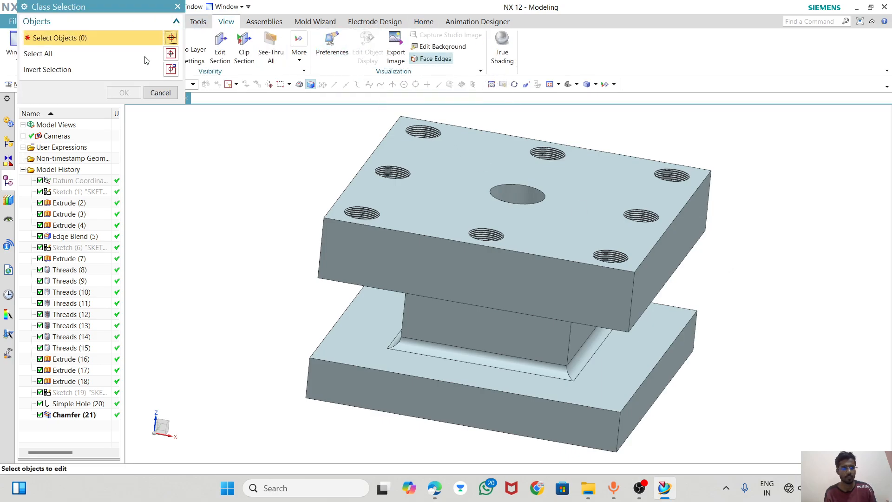
click(428, 185)
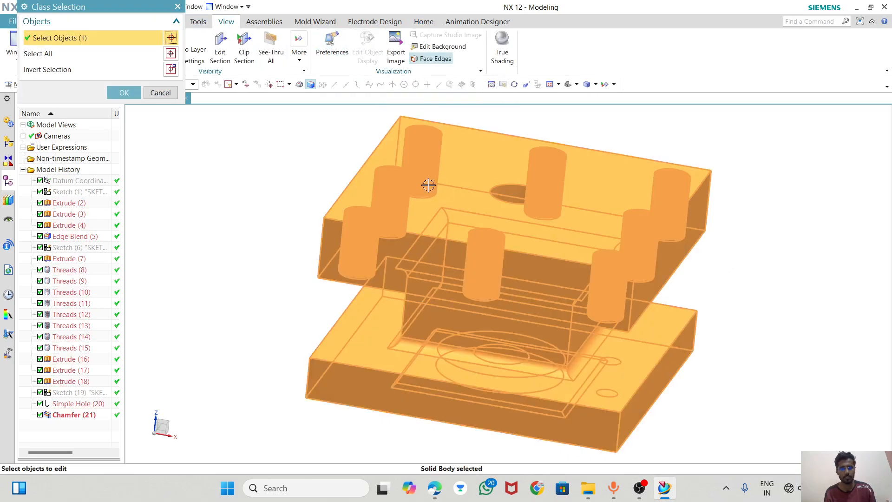
click(124, 93)
click(151, 70)
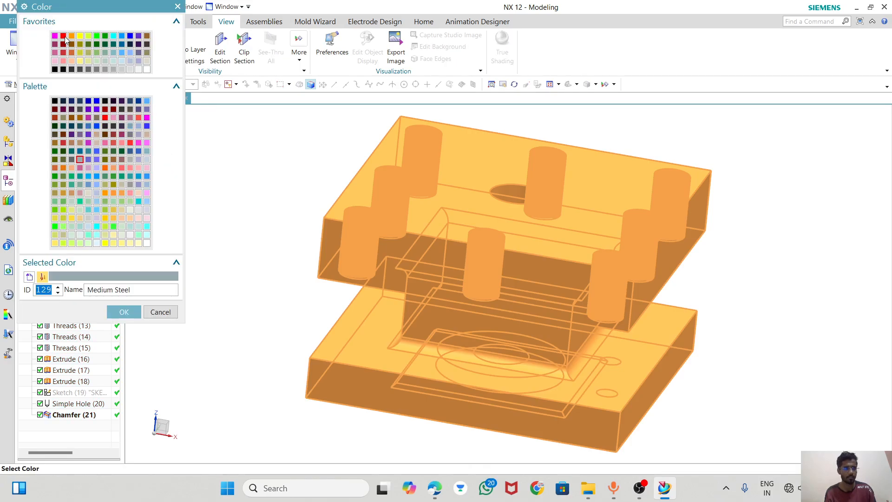
click(64, 37)
click(123, 311)
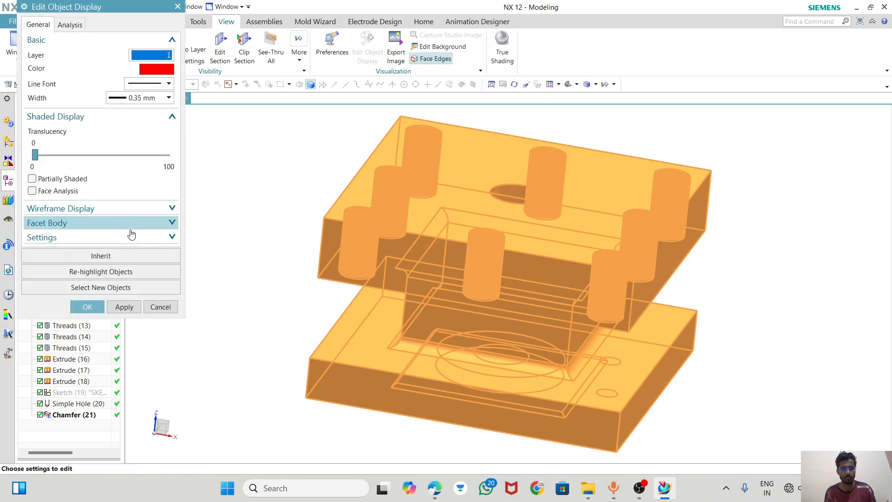
click(87, 307)
middle_drag(682, 271, 664, 267)
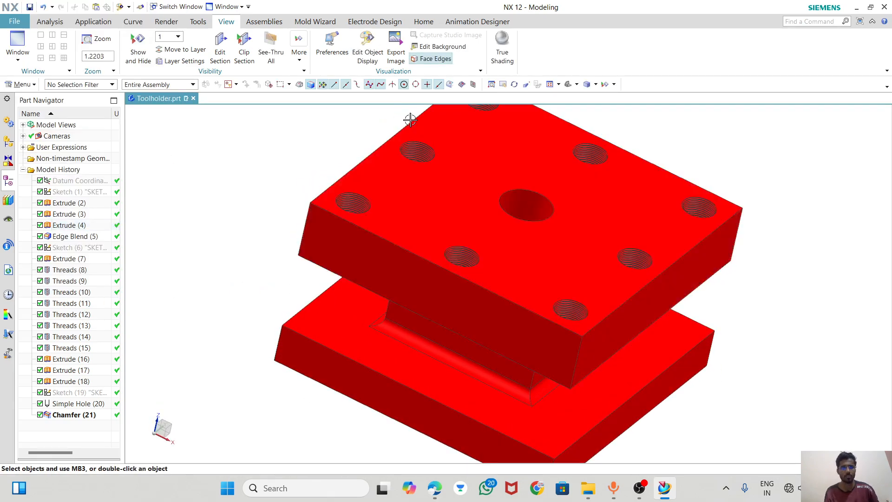
- Change the display color of the tool holder's solid body to Medium Midnight
click(368, 55)
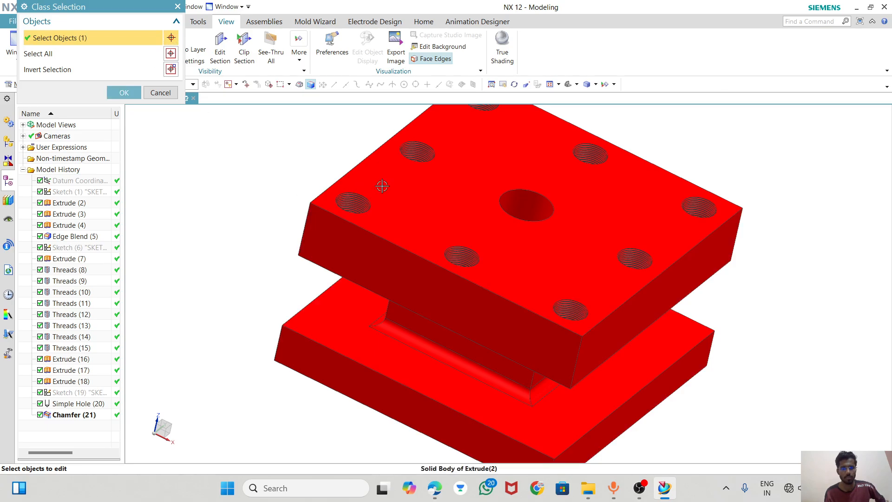
click(380, 186)
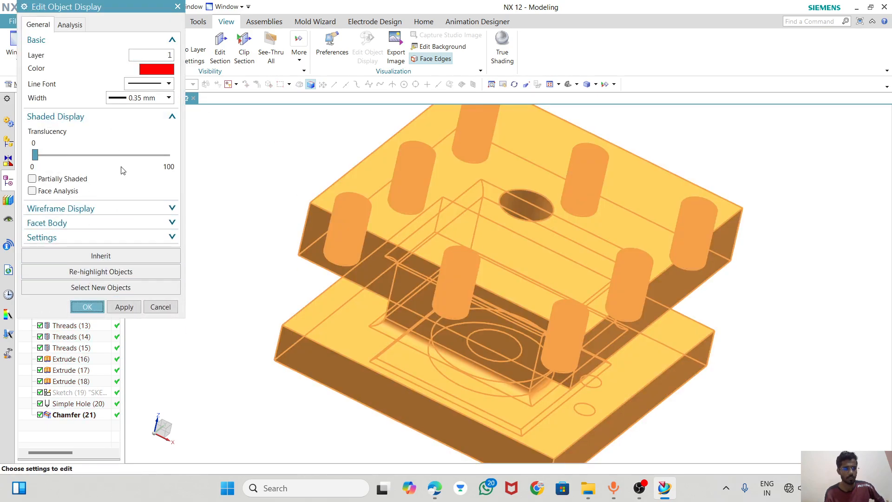
click(154, 70)
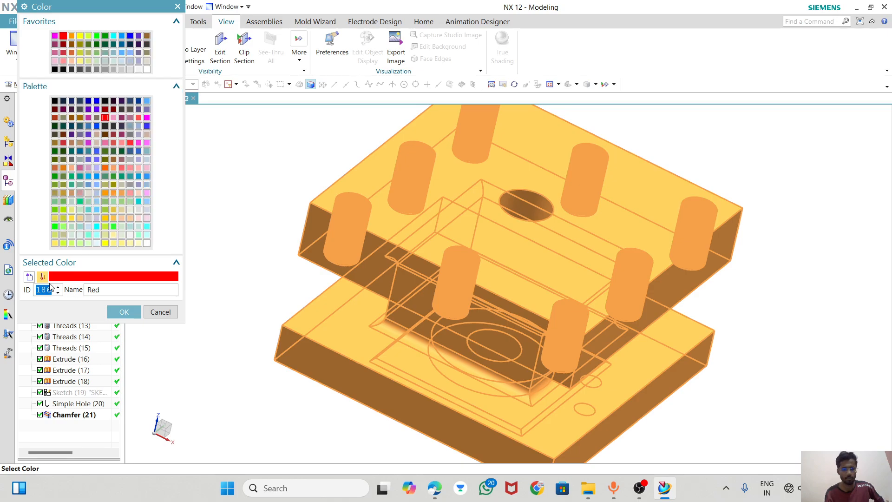
key(Tab)
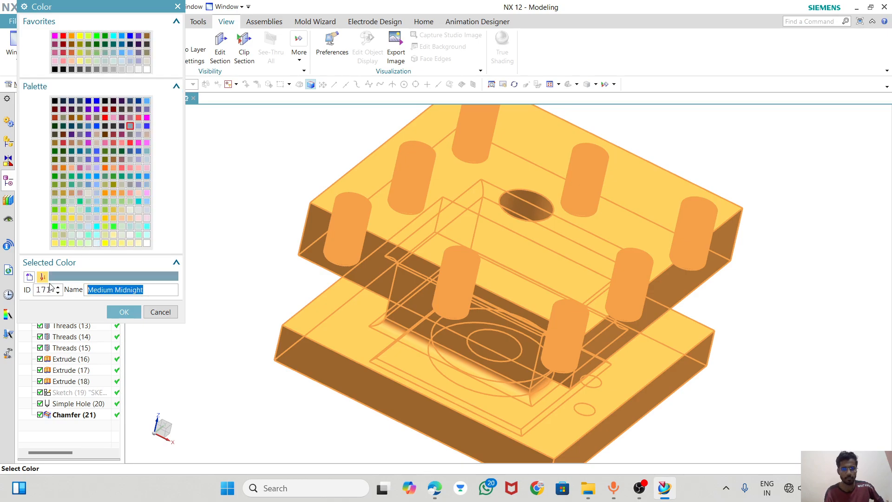
click(124, 311)
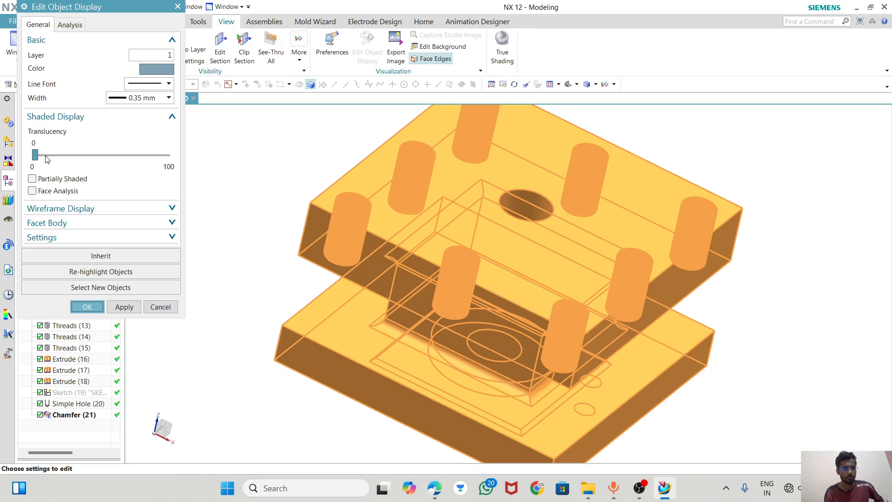
click(87, 308)
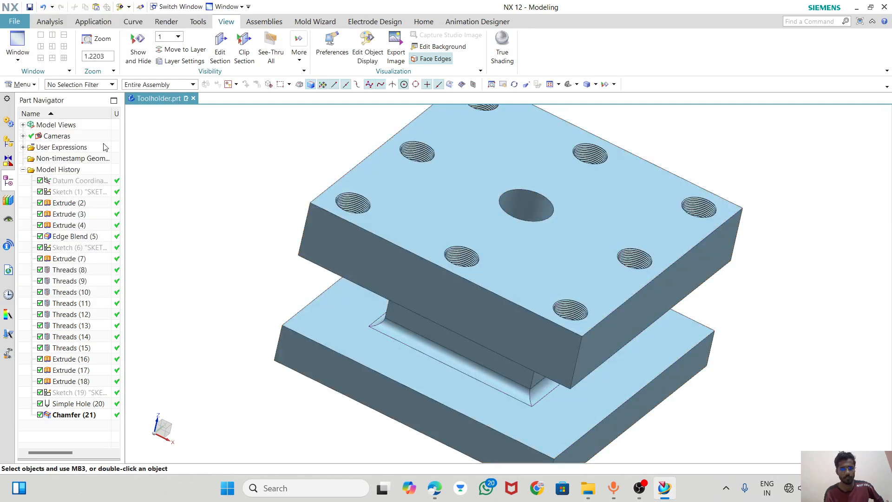
- Inspect the recolored tool holder from several angles with shaded faces and edges, finishing in the standard 3D view
middle_drag(453, 315, 560, 278)
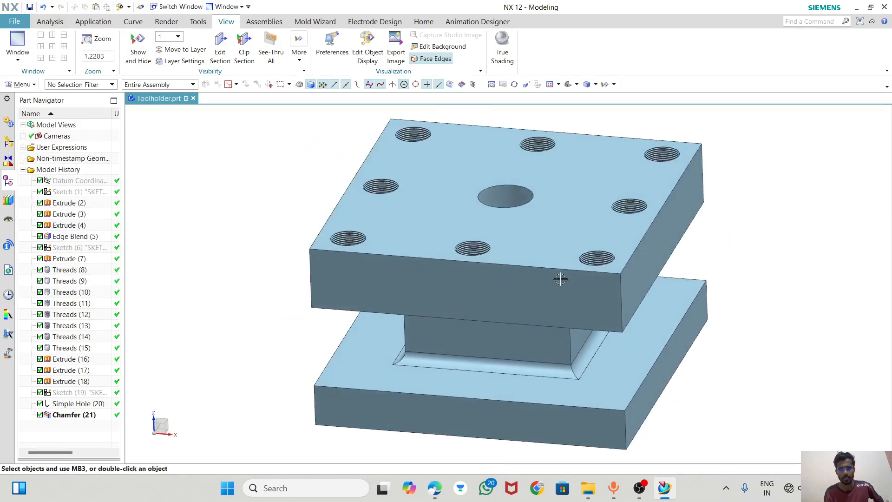
click(587, 85)
middle_drag(527, 258, 516, 283)
click(595, 85)
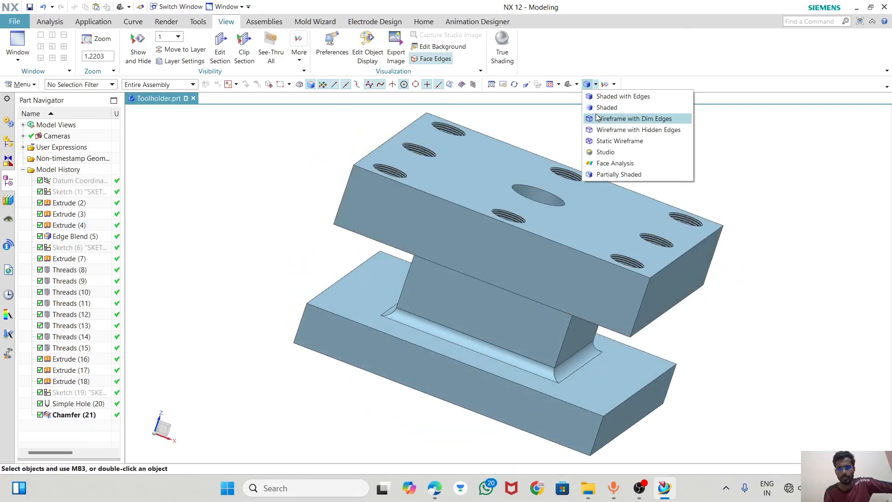
click(599, 94)
click(595, 85)
click(653, 105)
middle_drag(504, 199, 551, 106)
click(576, 84)
click(613, 94)
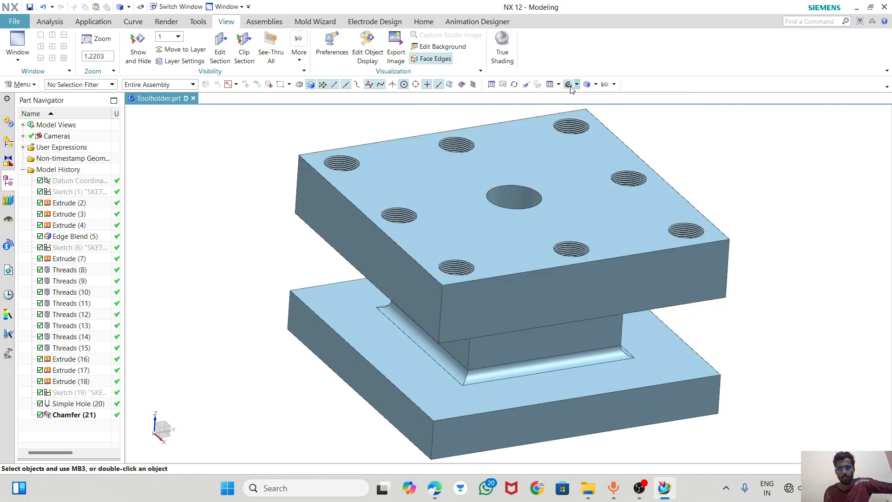
click(571, 87)
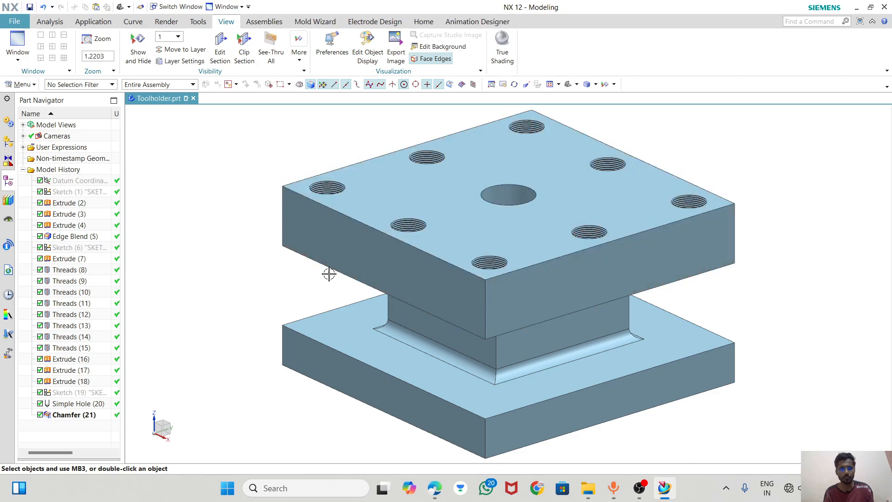
scroll(287, 268, down, 1)
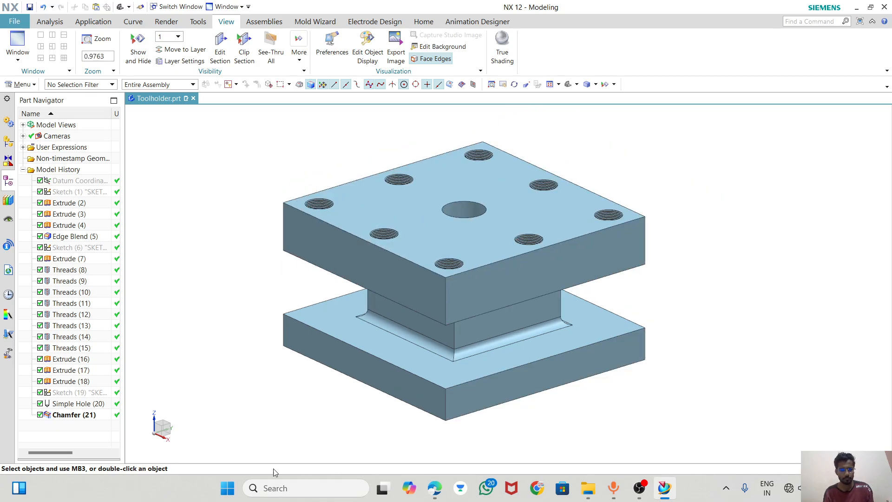
scroll(185, 215, down, 1)
scroll(438, 235, up, 2)
scroll(516, 227, down, 1)
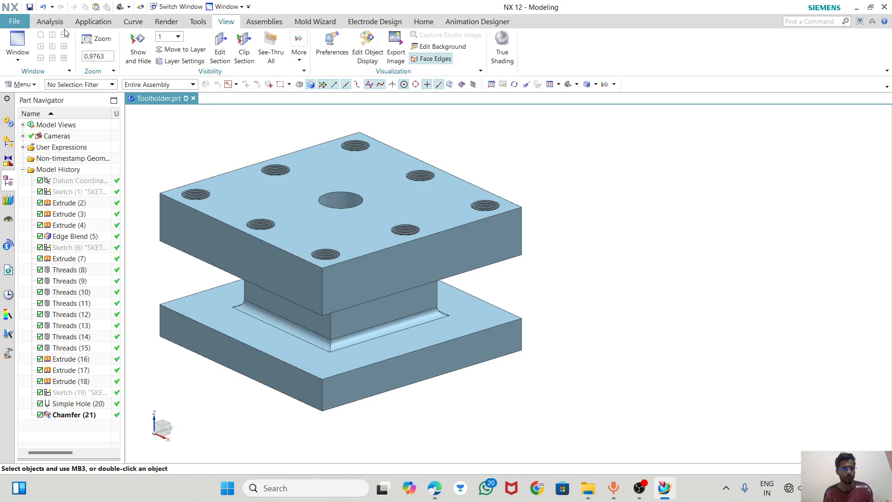
click(423, 21)
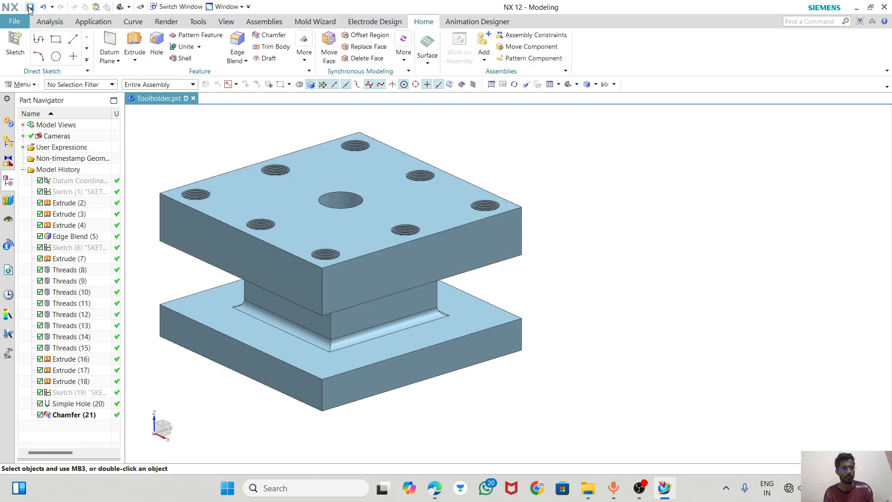
mouse_move(639, 487)
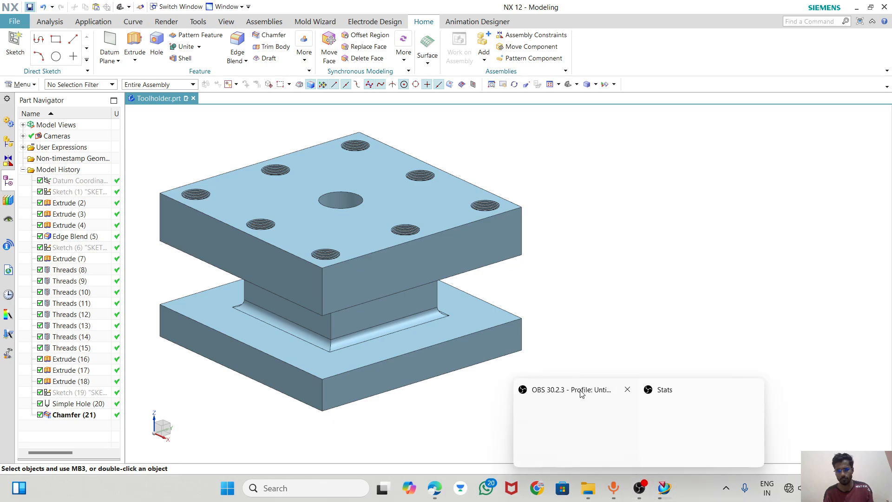
click(580, 406)
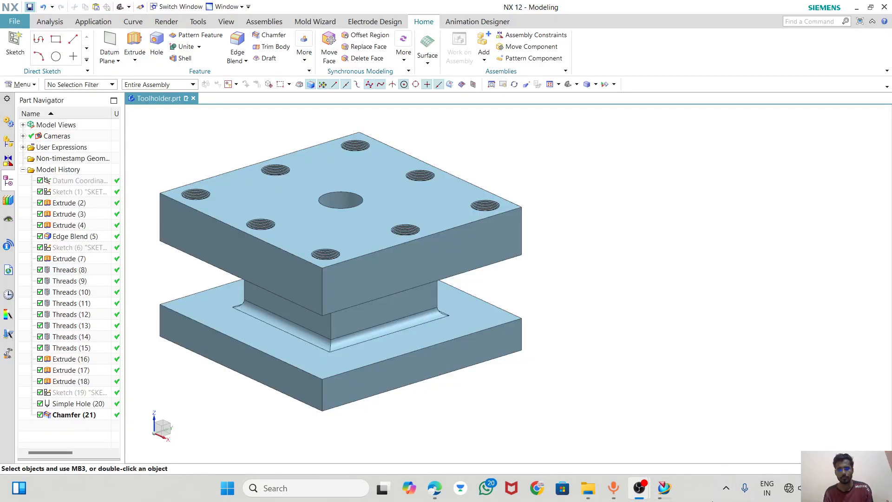
- Save the tool holder part, then check BOOK.pdf and machinedrawing.pdf for the base plate's views and its entry in the parts list
key(ctrl+s)
click(434, 488)
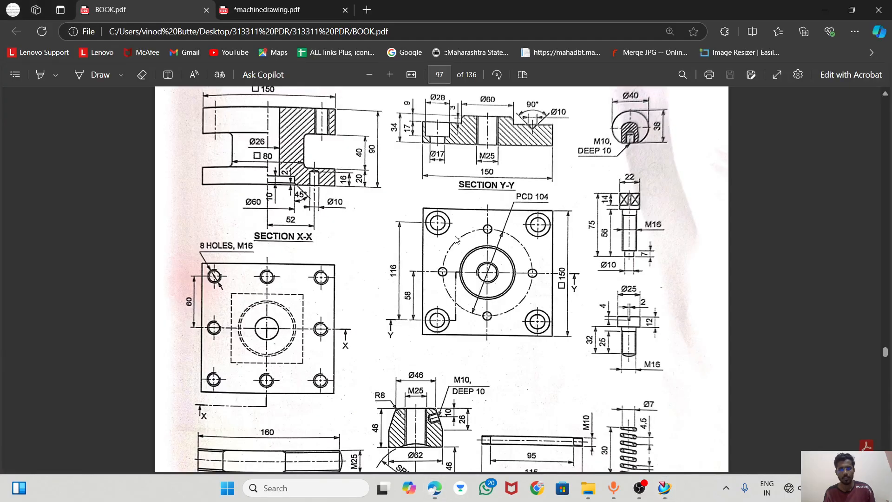
scroll(455, 240, up, 1)
scroll(503, 348, down, 1)
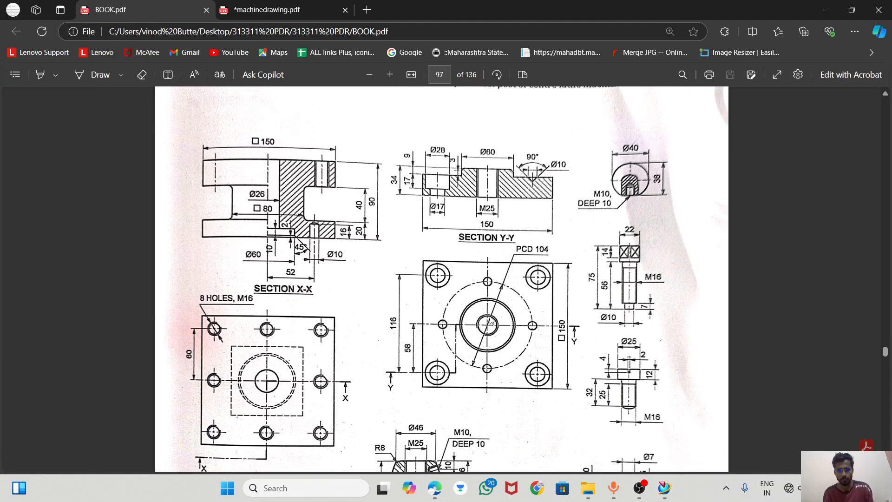
click(279, 4)
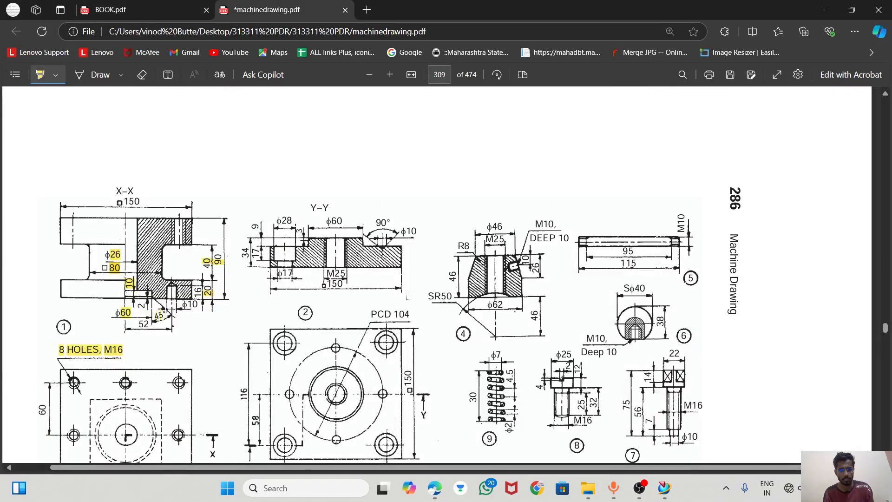
scroll(389, 270, down, 5)
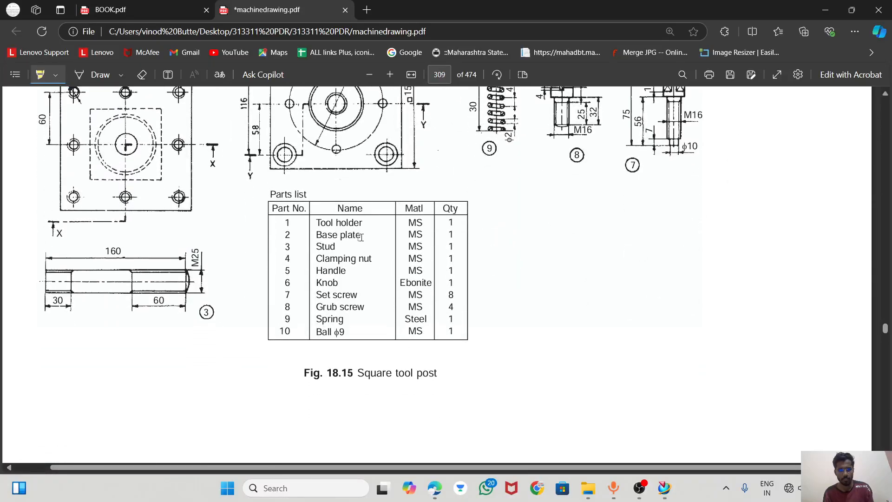
click(48, 77)
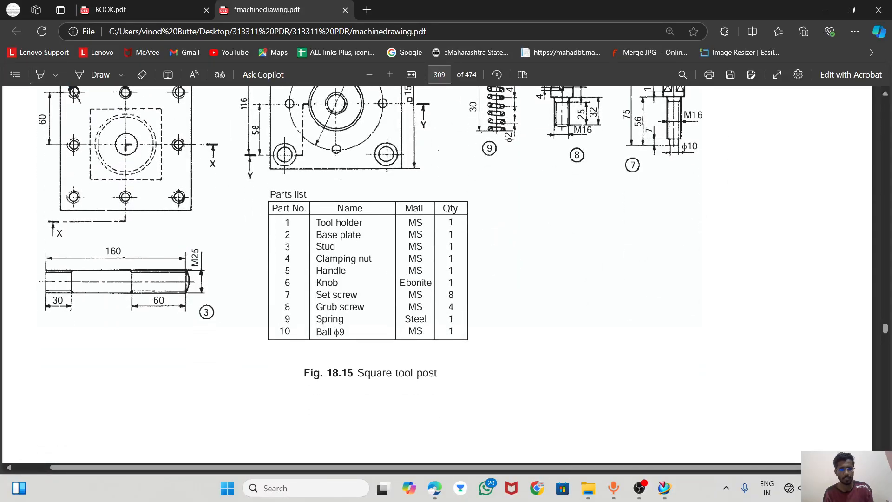
drag(317, 234, 359, 237)
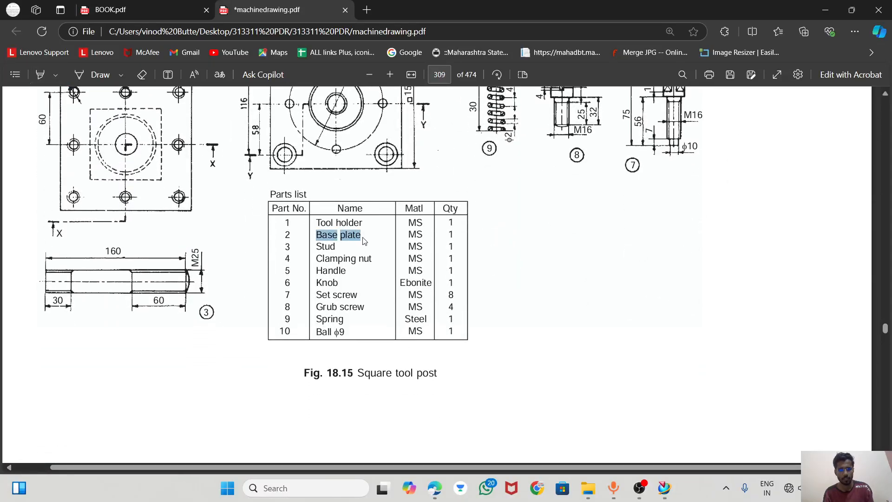
- Switch back to NX and create a new millimetre Model part named Baseplate.prt in the TOOL POST folder
click(665, 487)
click(20, 21)
click(26, 34)
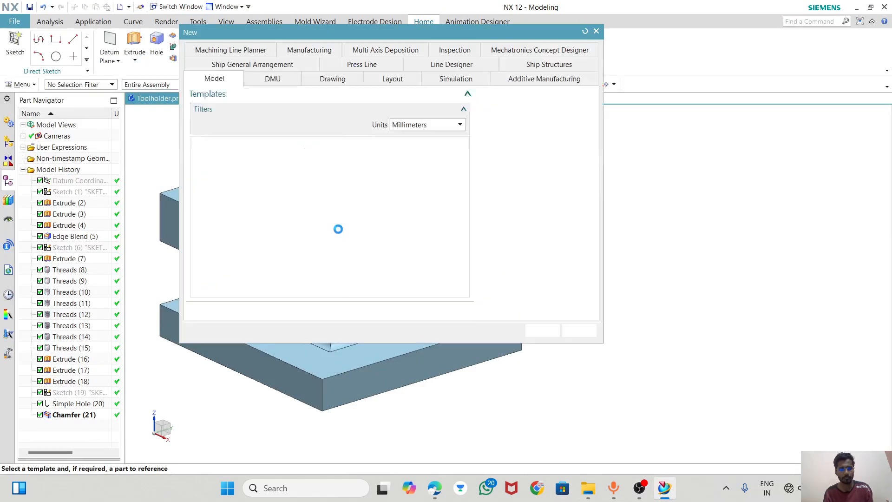
drag(242, 330, 189, 330)
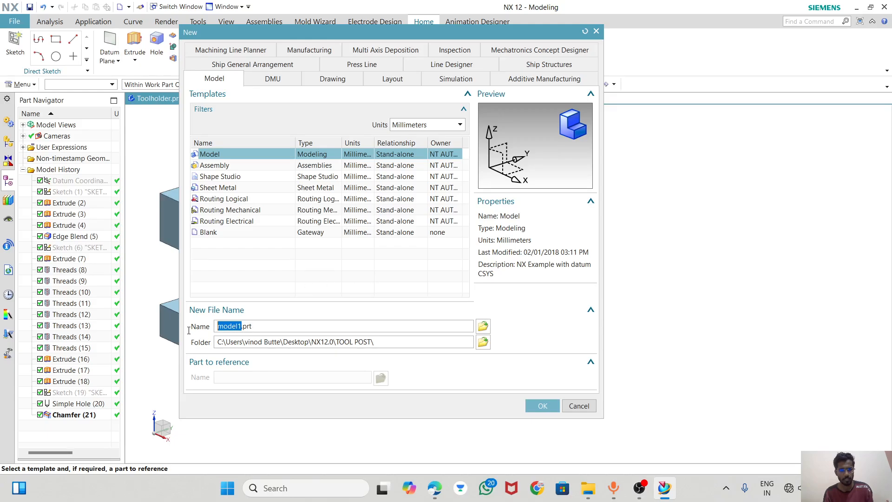
text(Baseplate)
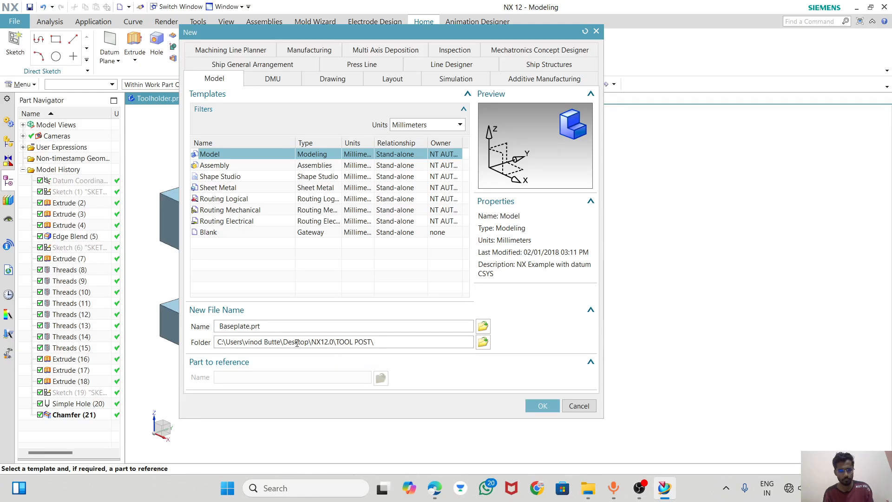
click(543, 406)
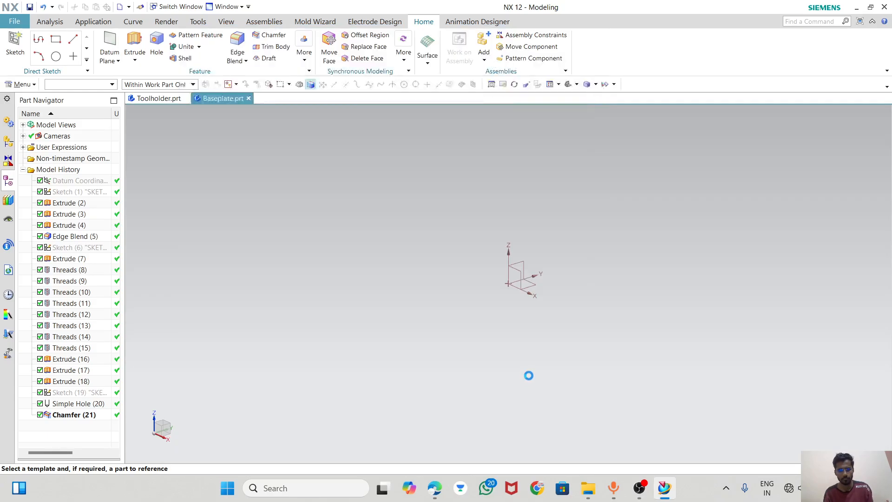
- Set the graphics background of the base plate part to plain white
right_click(375, 203)
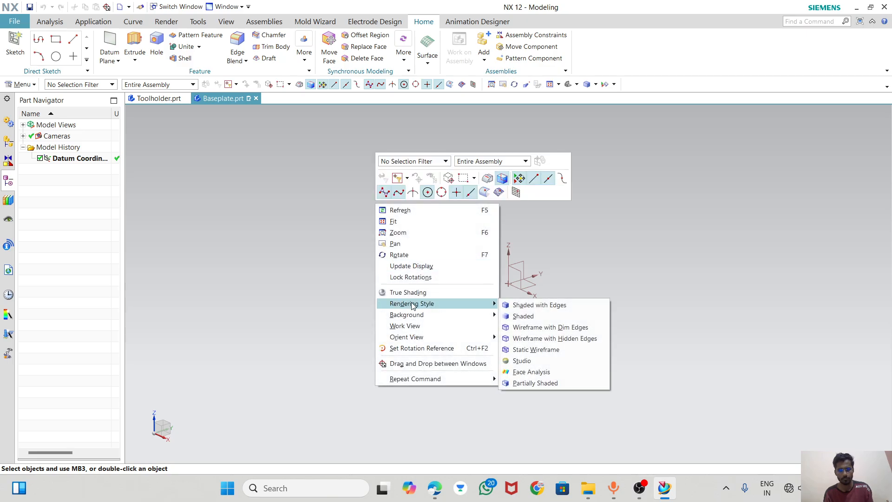
mouse_move(411, 319)
click(529, 316)
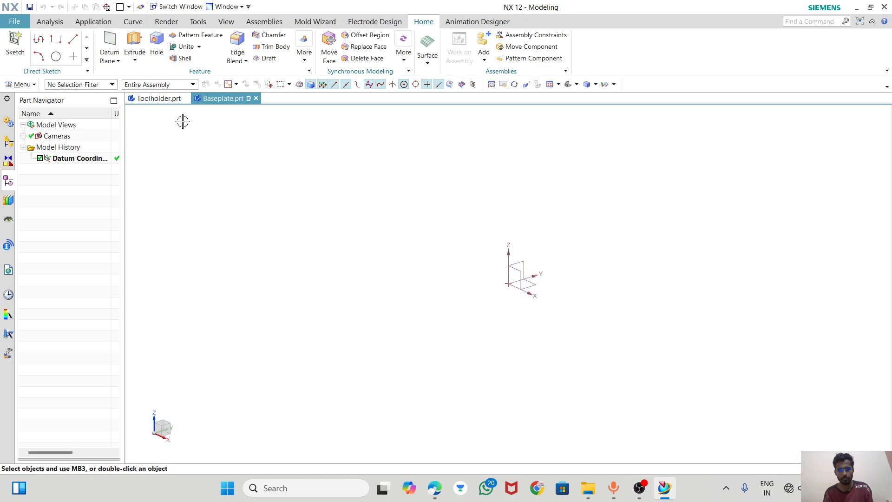
- Start a sketch on the XY plane of the datum coordinate system and check the base plate's outline dimensions in machinedrawing.pdf
click(21, 49)
click(516, 278)
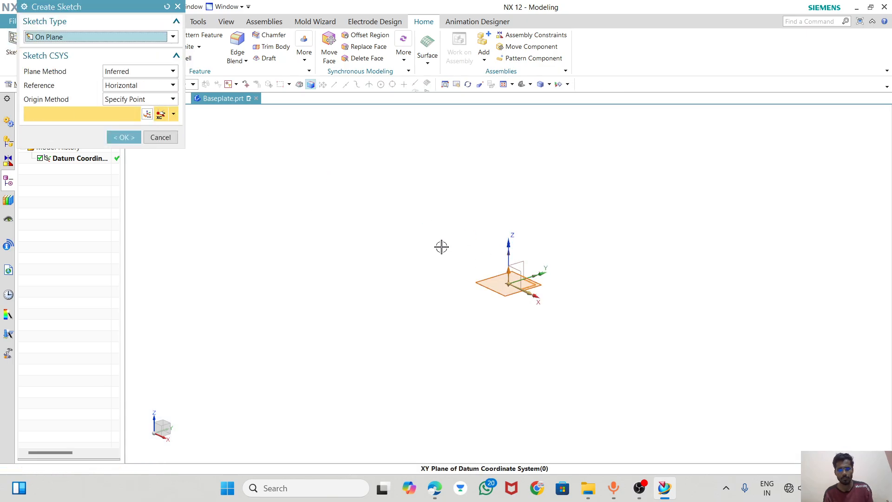
click(125, 137)
key(alt+Tab)
scroll(491, 259, up, 2)
scroll(490, 259, up, 5)
scroll(490, 257, down, 2)
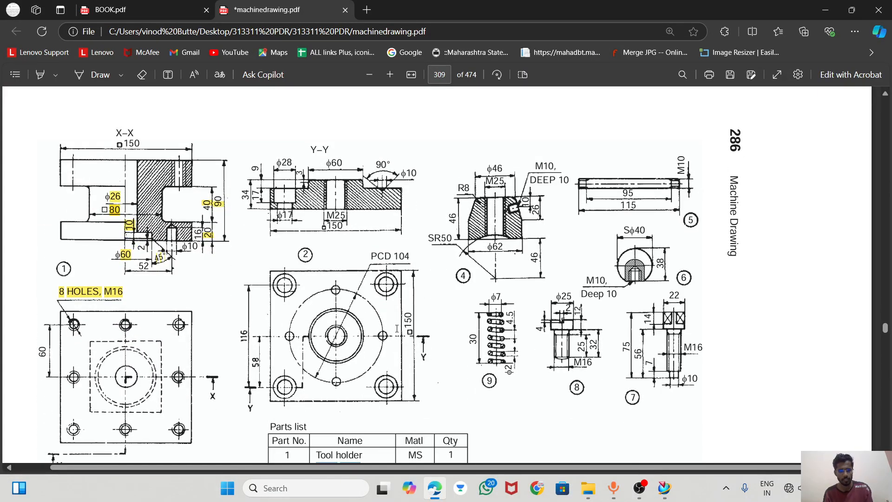
key(alt+Tab)
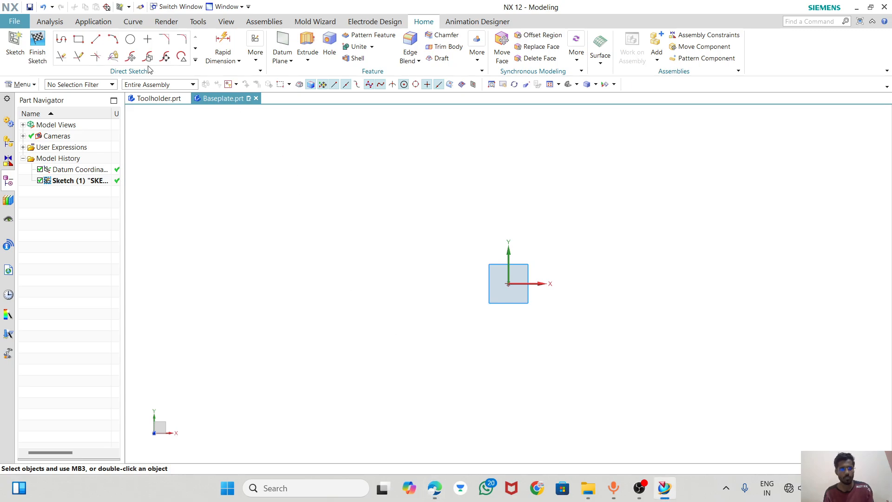
- Sketch a rectangle 150 mm wide and 150 mm high around the sketch origin
click(79, 39)
click(405, 201)
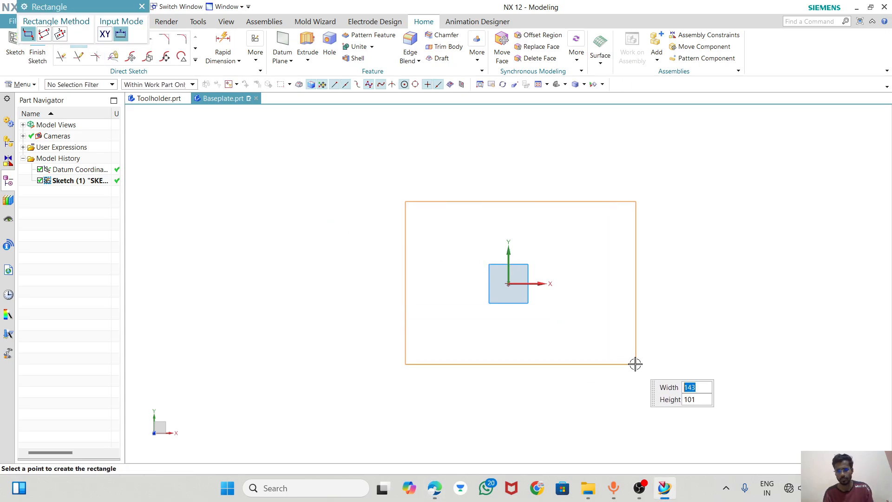
text(150)
key(Tab)
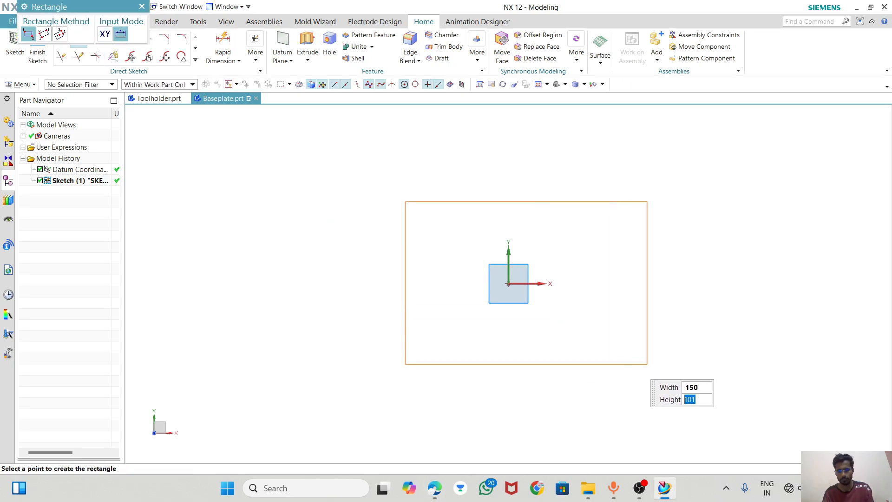
key(Tab)
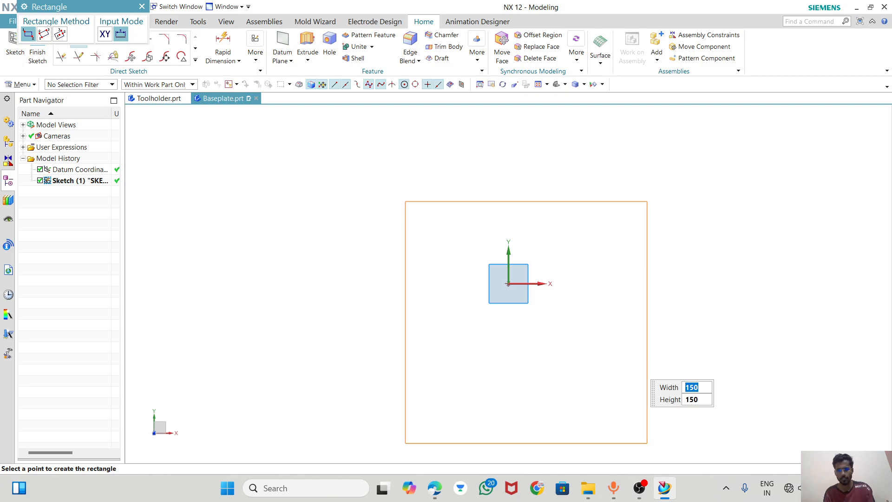
click(634, 364)
key(Escape)
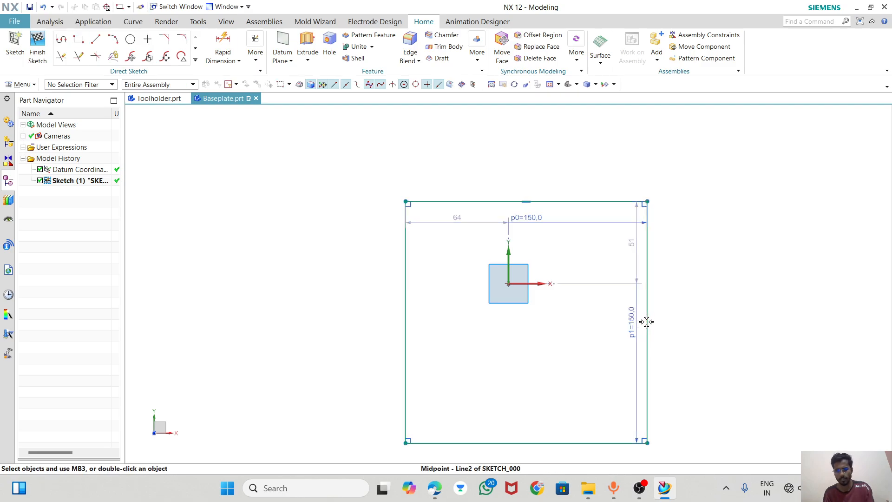
- Centre the square on the sketch origin by aligning the midpoints of its sides with the origin
click(525, 163)
click(512, 259)
click(529, 242)
- Check the base plate's boss diameter in the drawings and sketch a 60 mm diameter circle centred on the origin
key(alt+Tab)
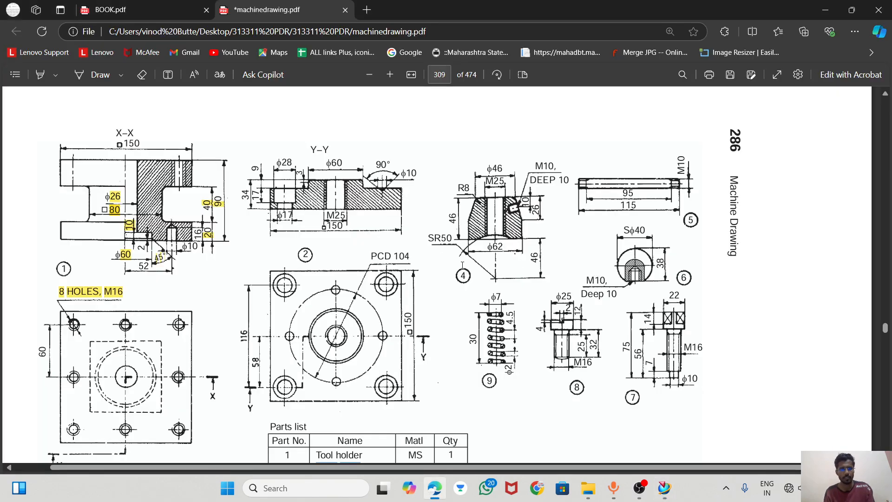
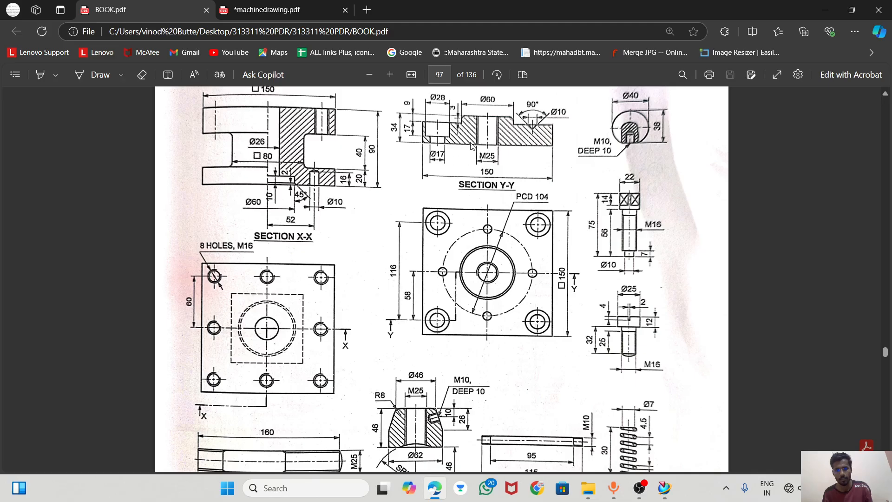
click(664, 488)
key(o)
click(508, 283)
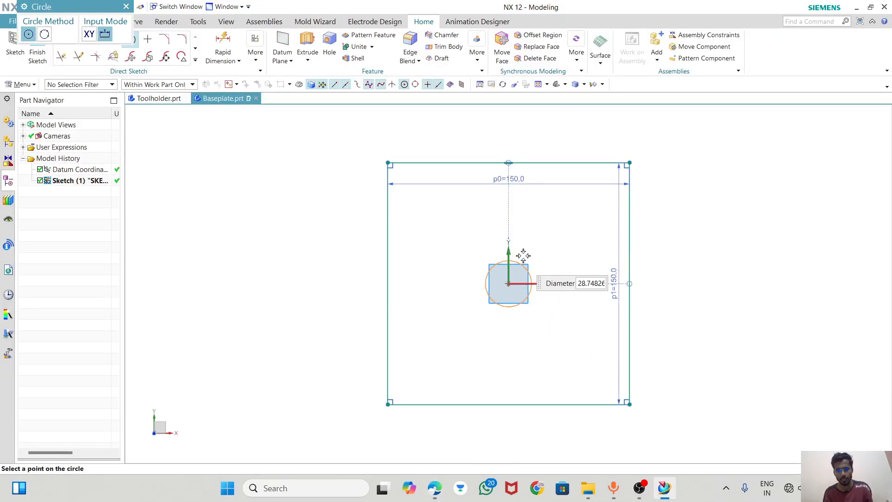
text(80)
key(Return)
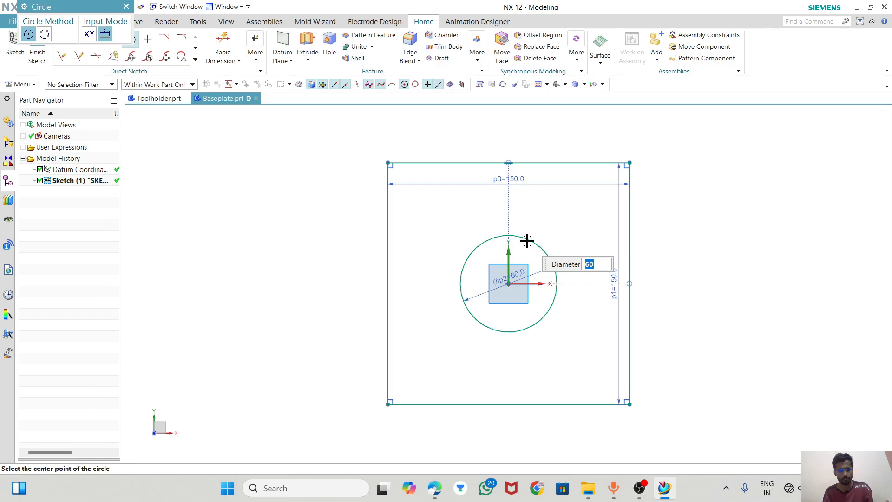
- Check the central hole in BOOK.pdf, sketch a concentric 25 mm diameter circle at the origin and finish the sketch
key(alt+Tab)
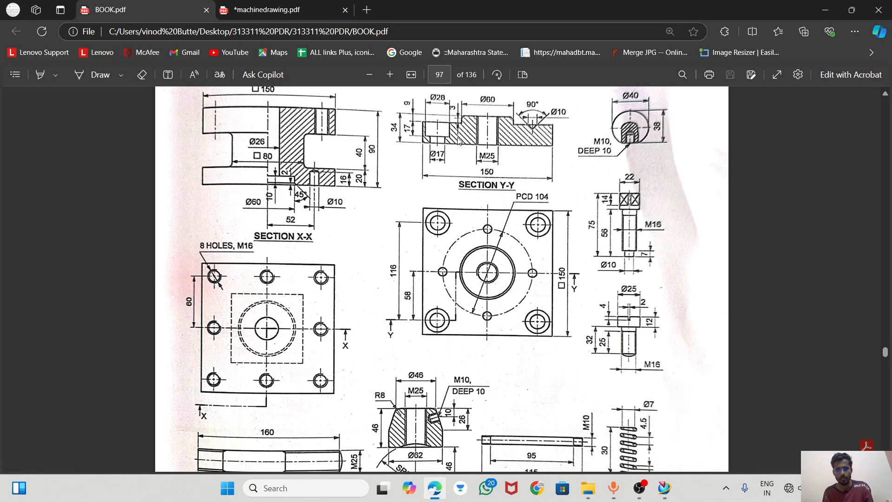
key(alt+Tab)
click(126, 6)
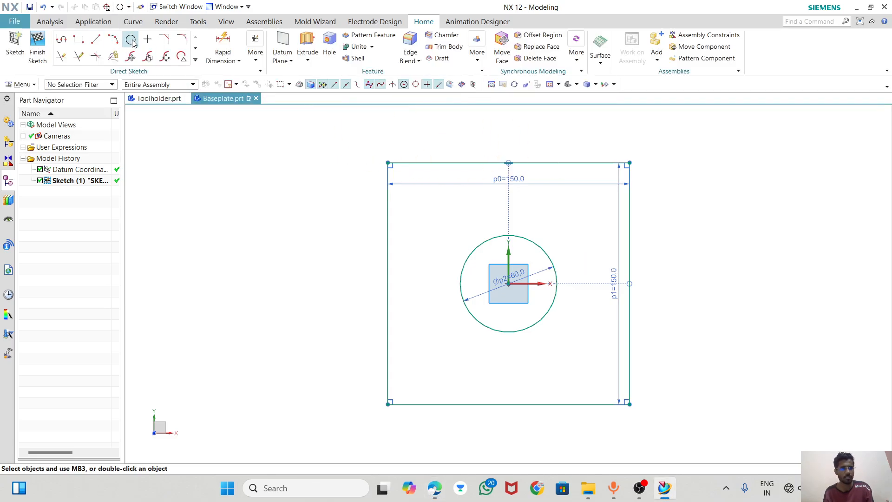
click(120, 39)
click(508, 284)
text(25)
key(Return)
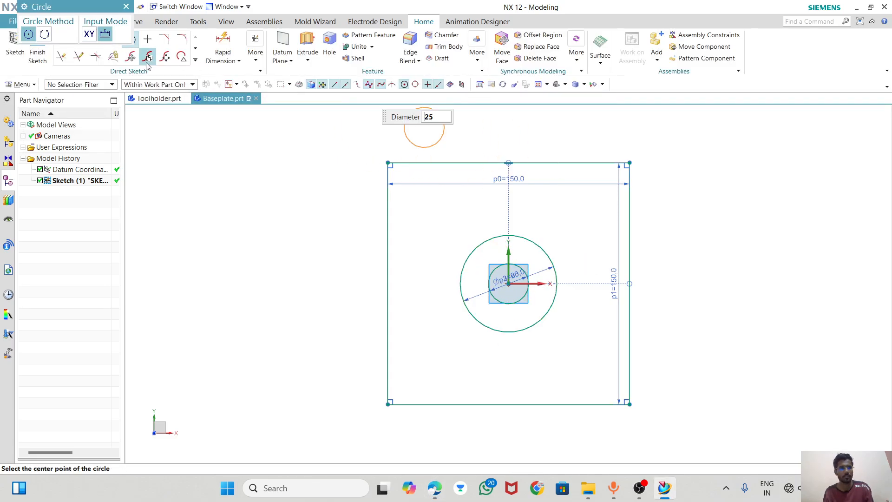
key(Escape)
click(37, 47)
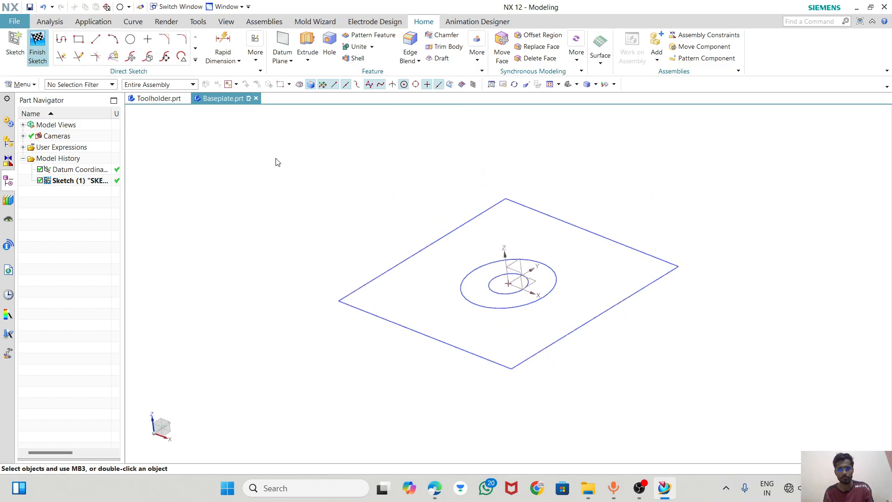
- Start extruding the 150 mm square outline and compare the base plate's heights in machinedrawing.pdf and BOOK.pdf
click(134, 44)
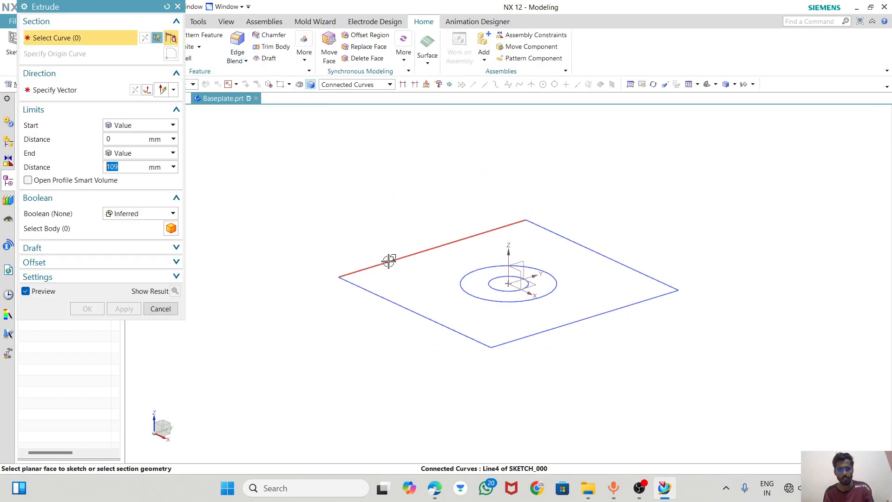
click(366, 260)
key(alt+Tab)
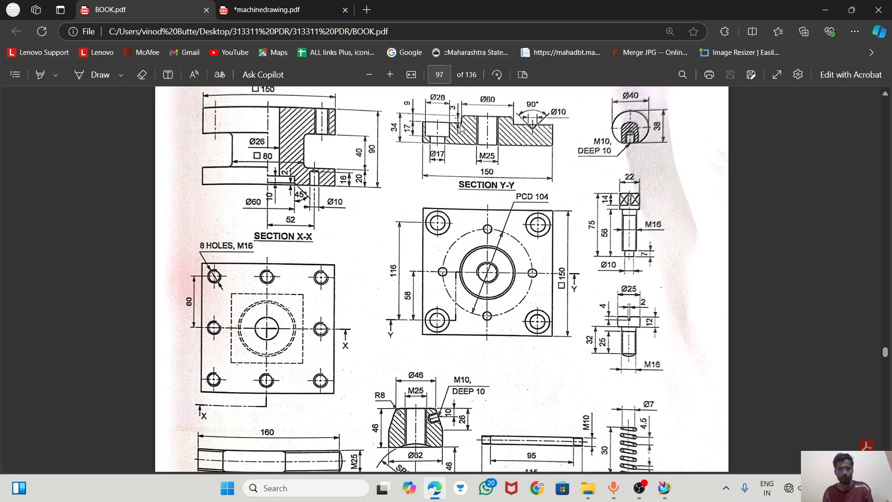
click(289, 8)
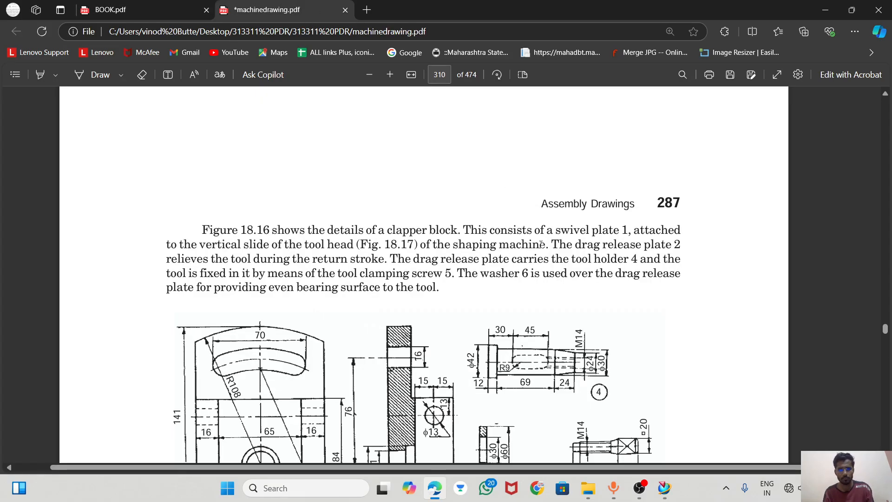
scroll(504, 181, down, 3)
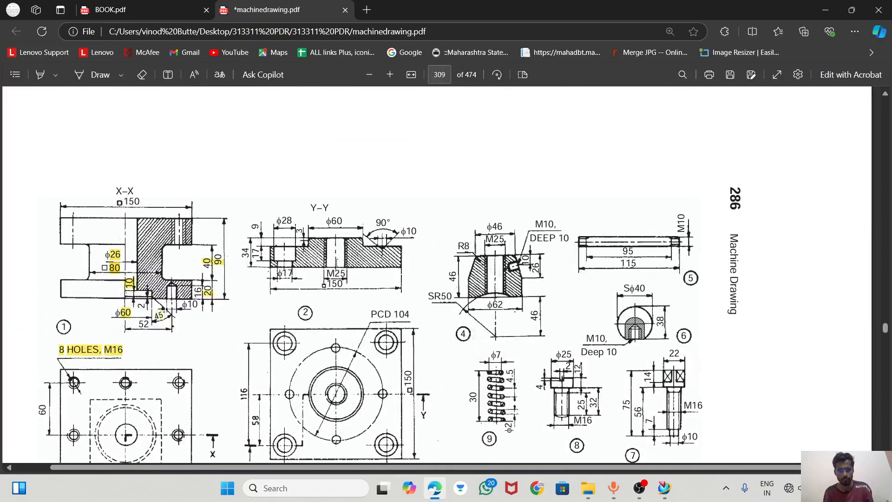
ctrl+scroll(266, 254, up, 5)
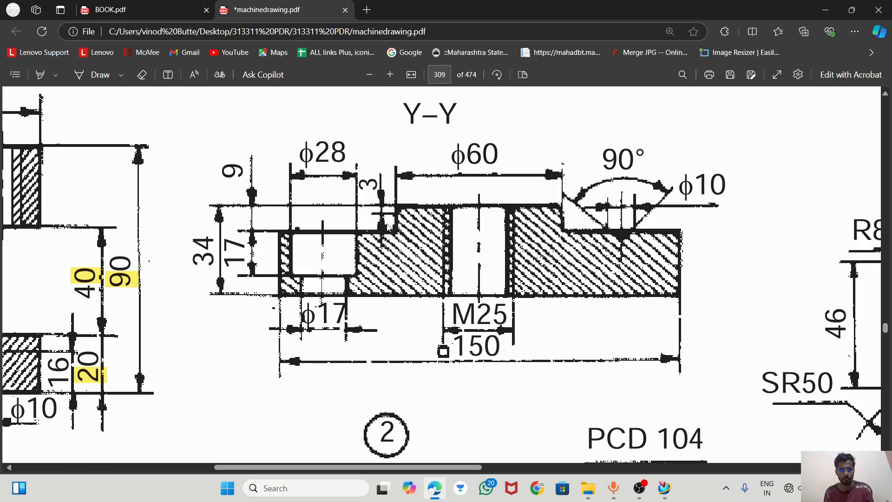
key(ctrl+Tab)
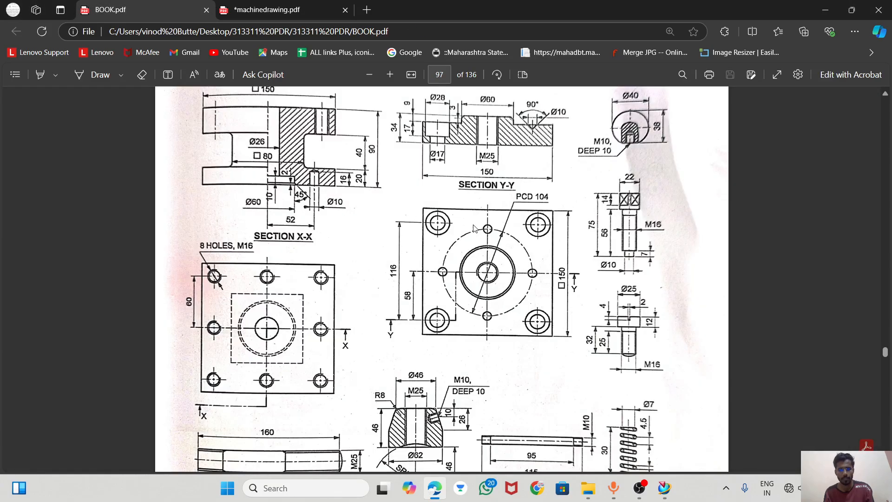
key(ctrl+Tab)
key(ctrl+Tab)
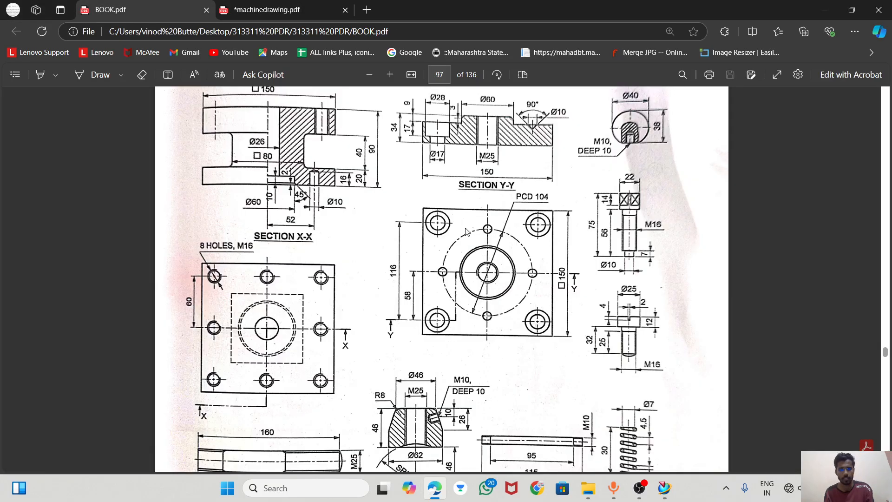
- Extrude the square outline from 0 to 25 mm to form the plate body
click(667, 488)
text(2)
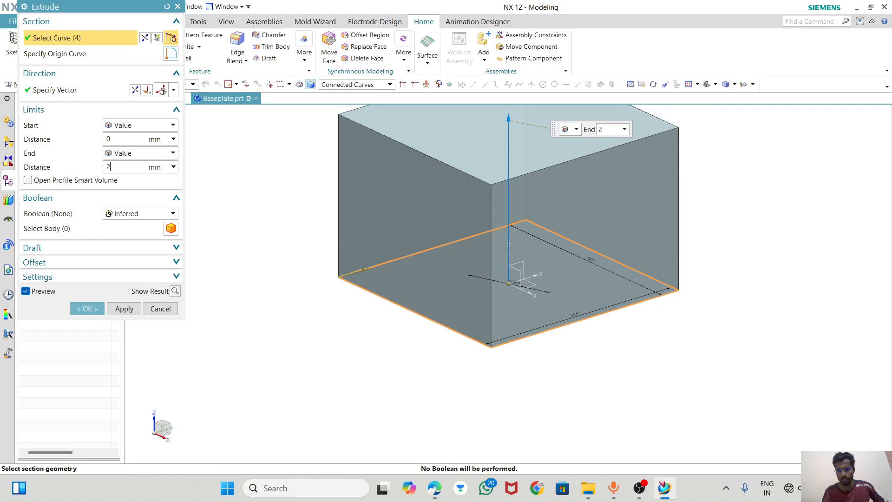
text(5)
key(Return)
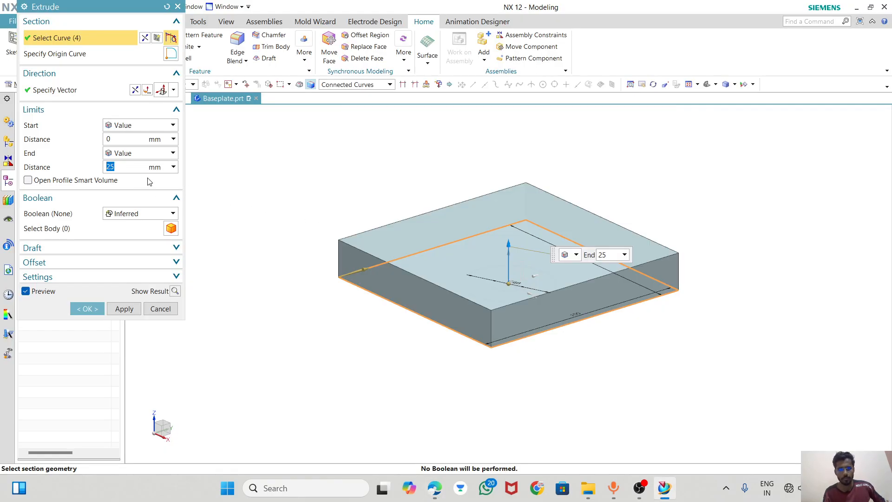
click(101, 306)
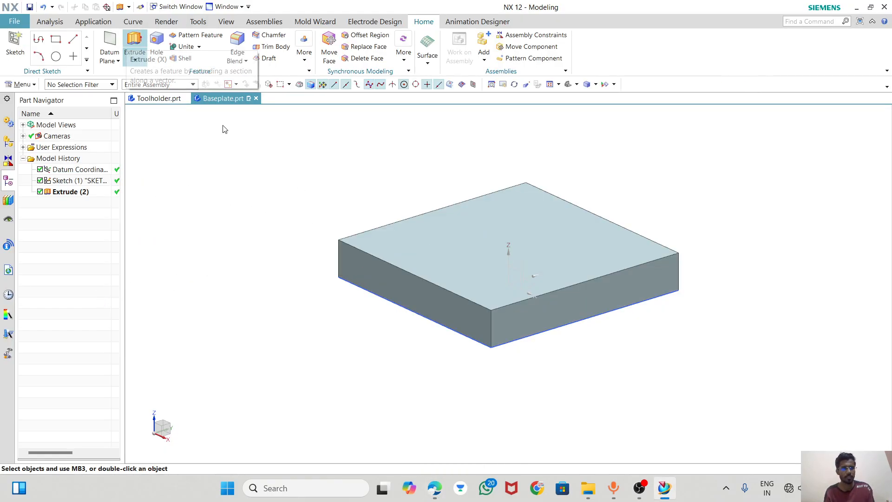
- Extrude the 60 mm circle 34 mm upward and unite it with the plate as the central boss
click(135, 44)
middle_drag(340, 269, 338, 192)
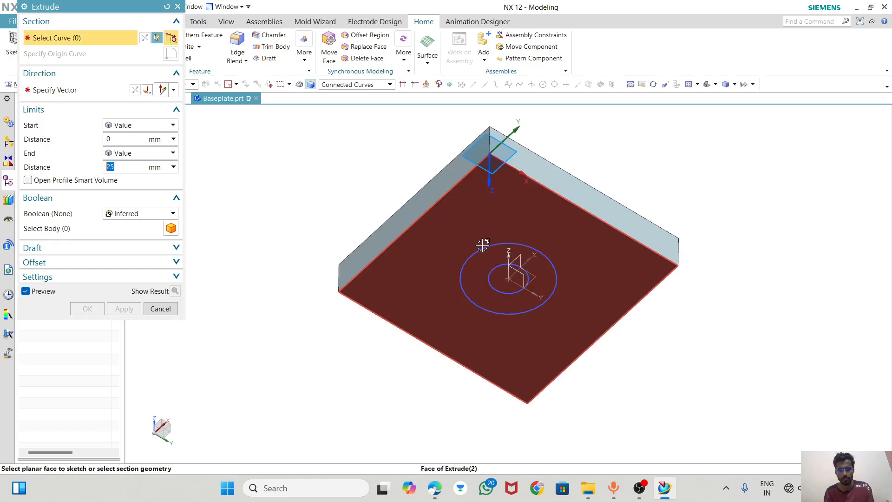
click(486, 247)
middle_drag(593, 169, 596, 213)
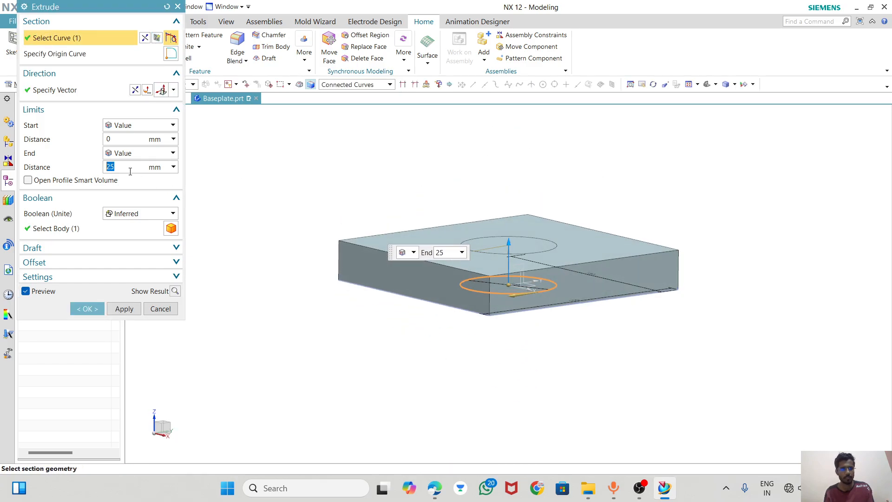
key(Return)
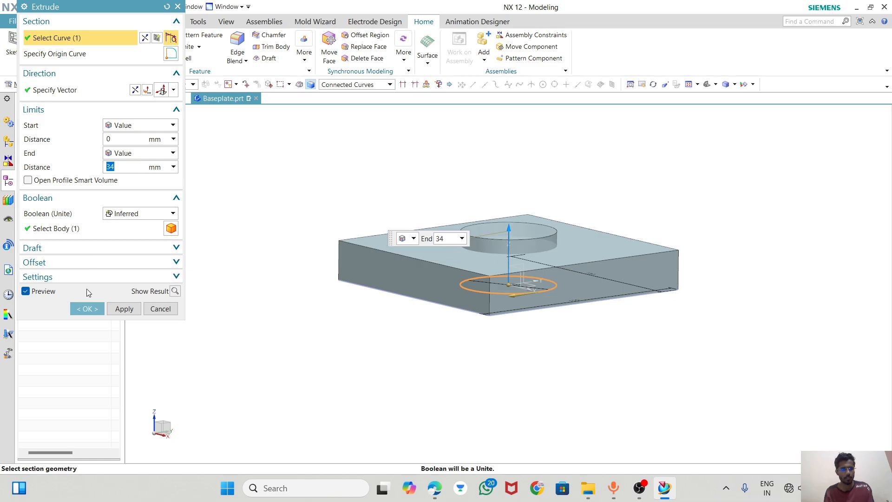
click(140, 214)
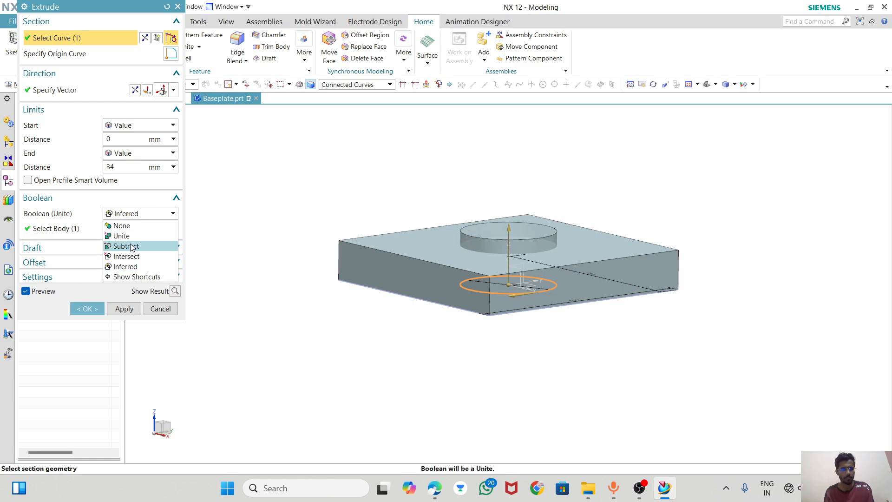
click(131, 236)
click(95, 305)
- Check the central hole in BOOK.pdf and subtract a 65 mm extrusion of the 25 mm circle from the body
key(alt+Tab)
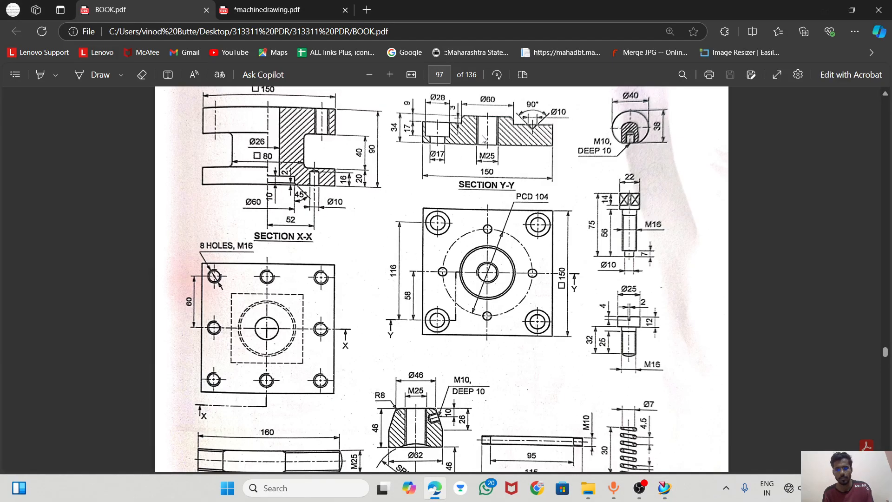
key(alt+Tab)
middle_drag(462, 201, 454, 159)
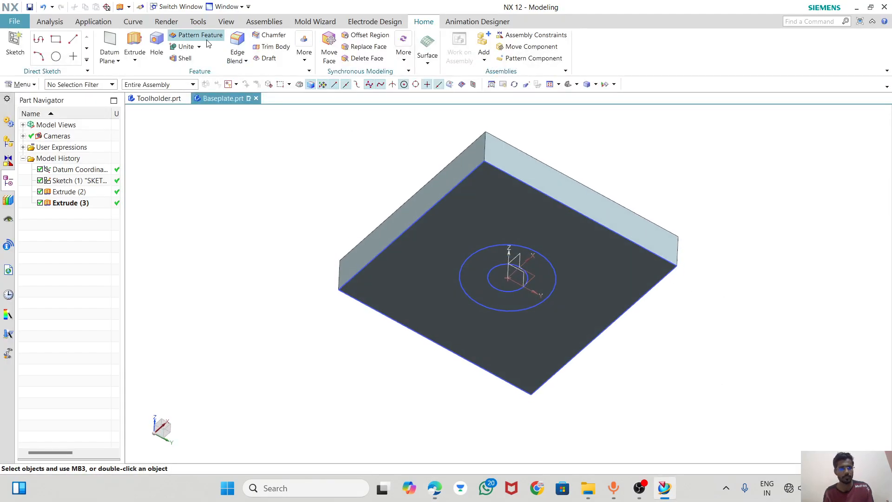
click(135, 44)
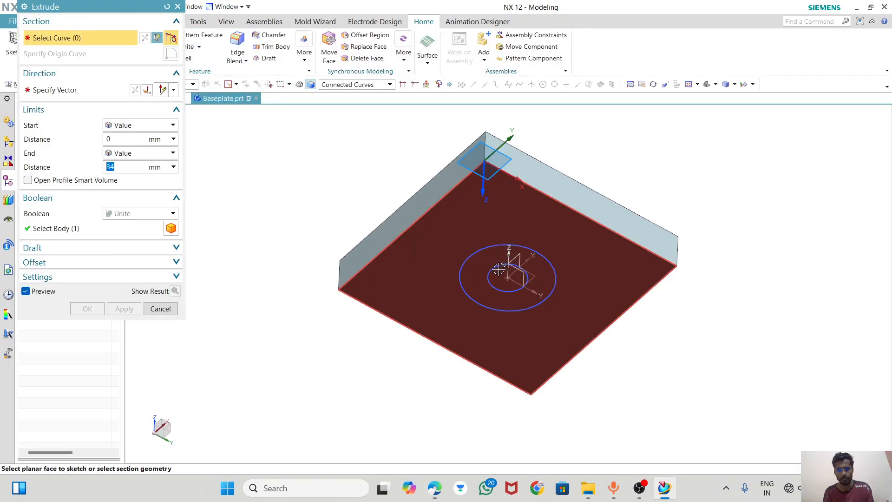
click(499, 271)
middle_drag(567, 169, 561, 237)
text(65)
key(Return)
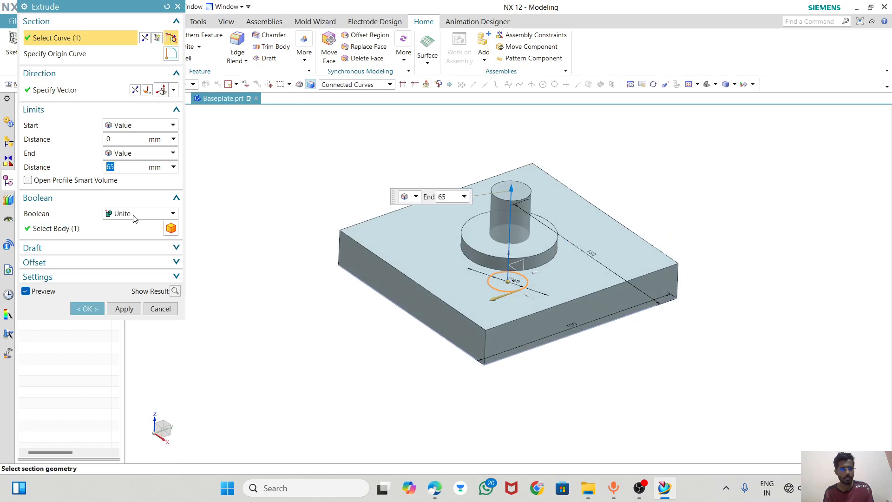
click(133, 214)
click(125, 247)
click(87, 308)
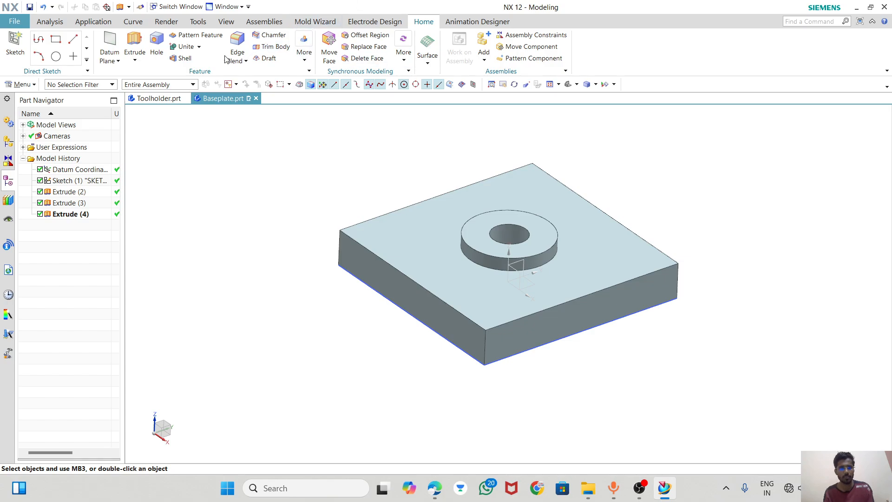
- Check the corner holes in BOOK.pdf and start a sketch on the boss's top face
key(alt+Tab)
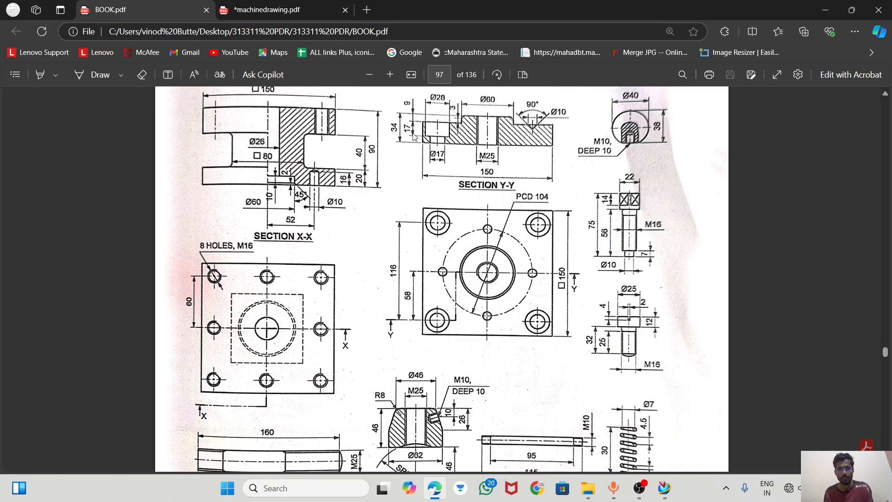
click(665, 487)
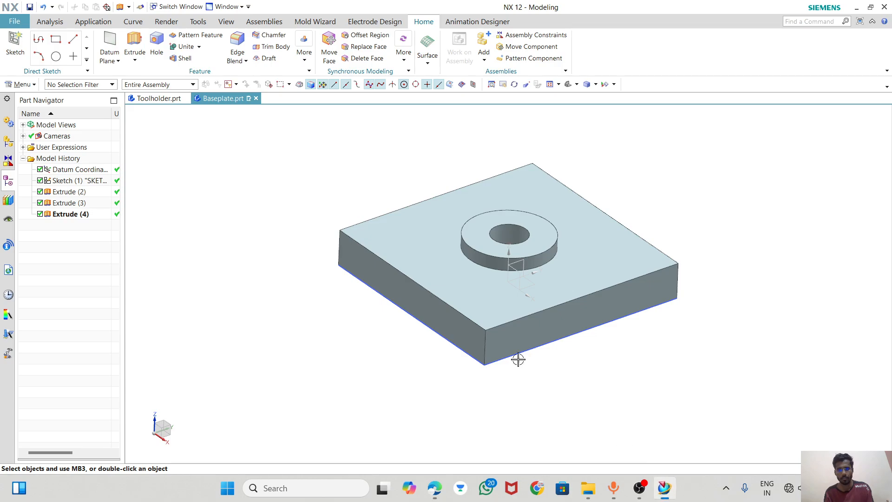
click(15, 41)
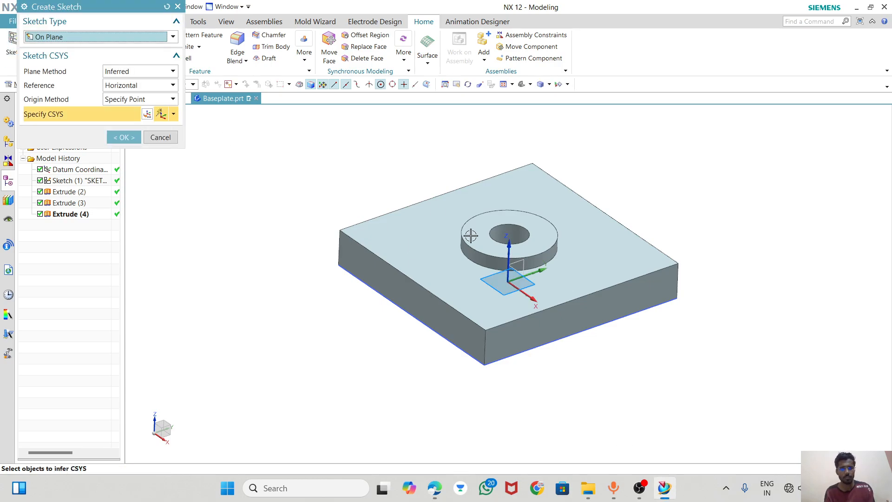
click(501, 222)
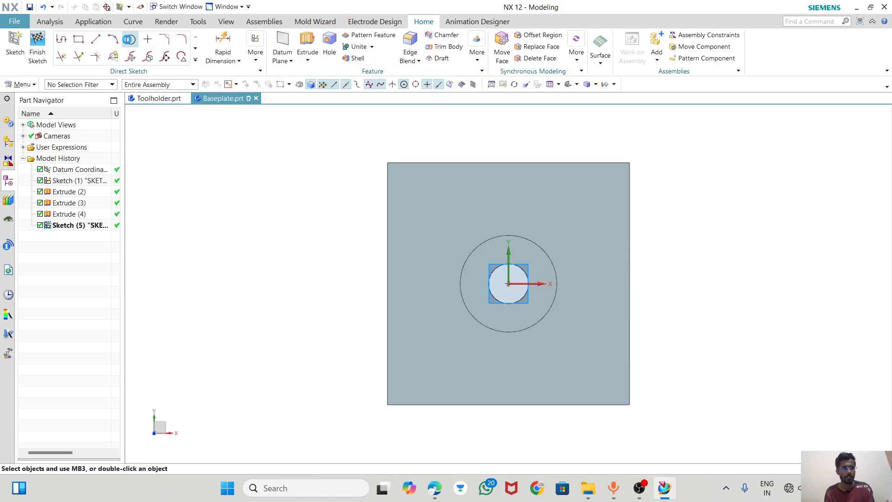
- Check the corner hole layout in BOOK.pdf and sketch a 17 mm diameter circle near the plate's upper-left corner
key(alt+Tab)
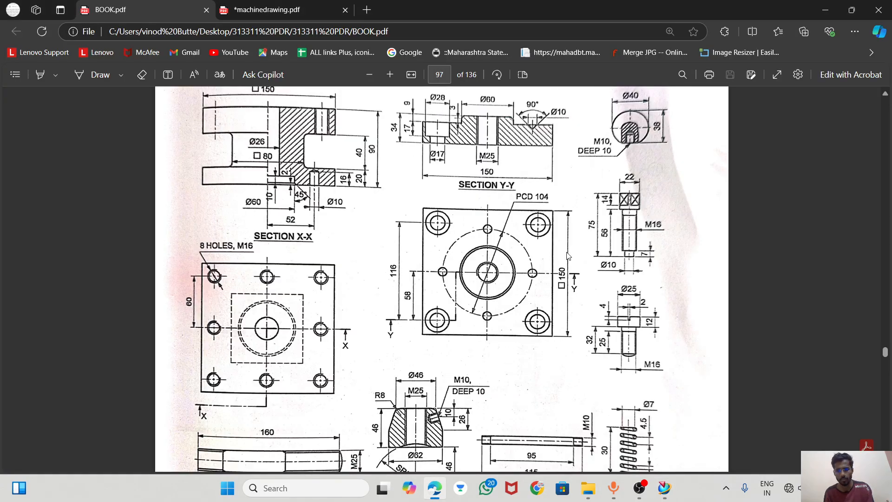
key(alt+Tab)
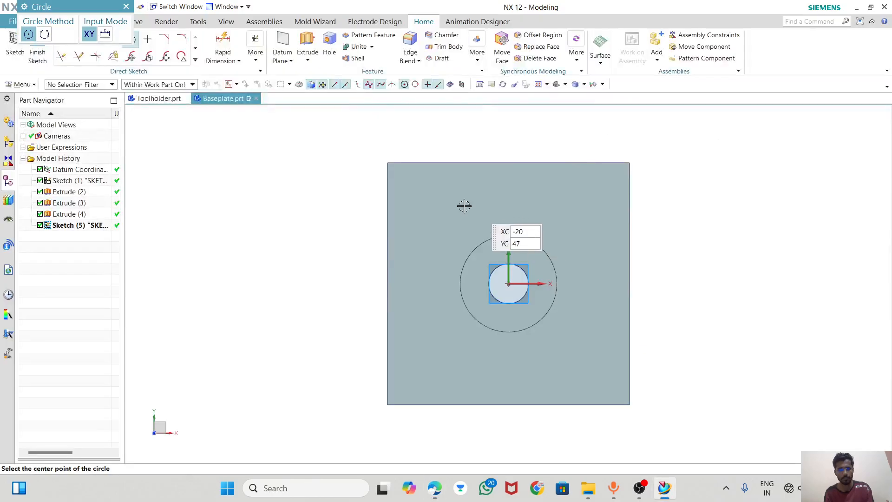
click(408, 183)
text(17)
key(Return)
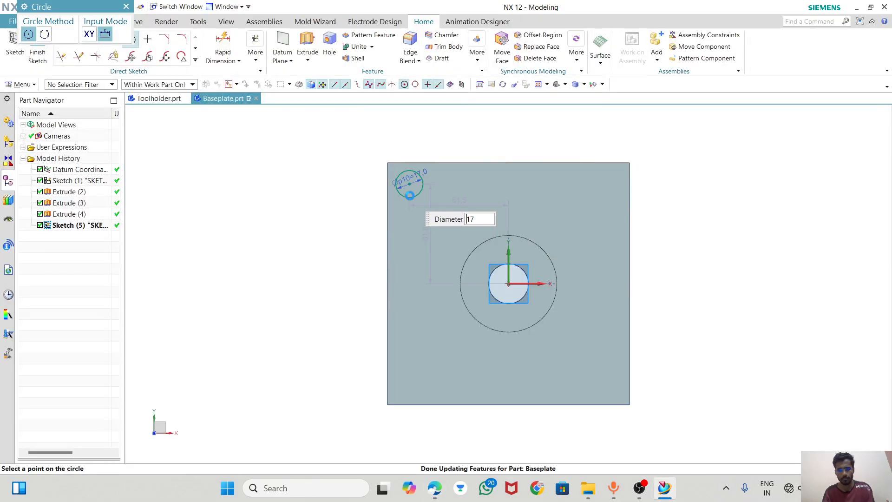
key(Escape)
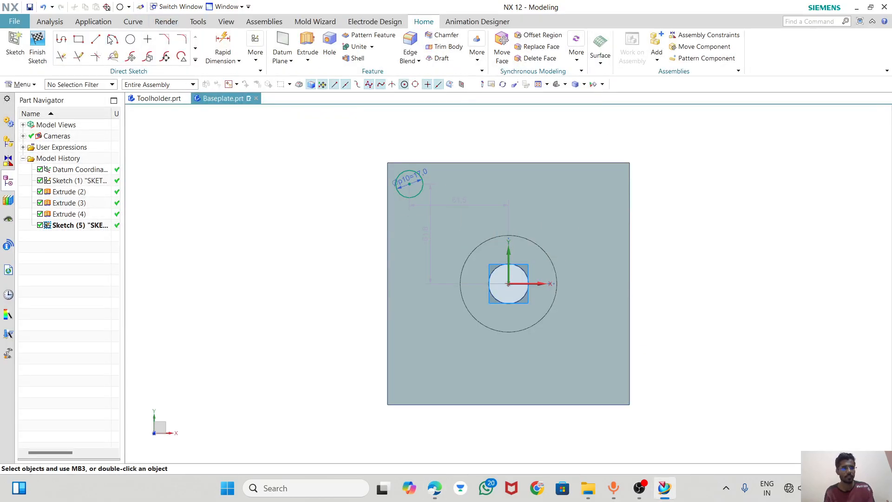
- Sketch a 25 mm diameter circle concentric with the 17 mm circle at the upper-left corner
click(130, 39)
scroll(425, 186, up, 2)
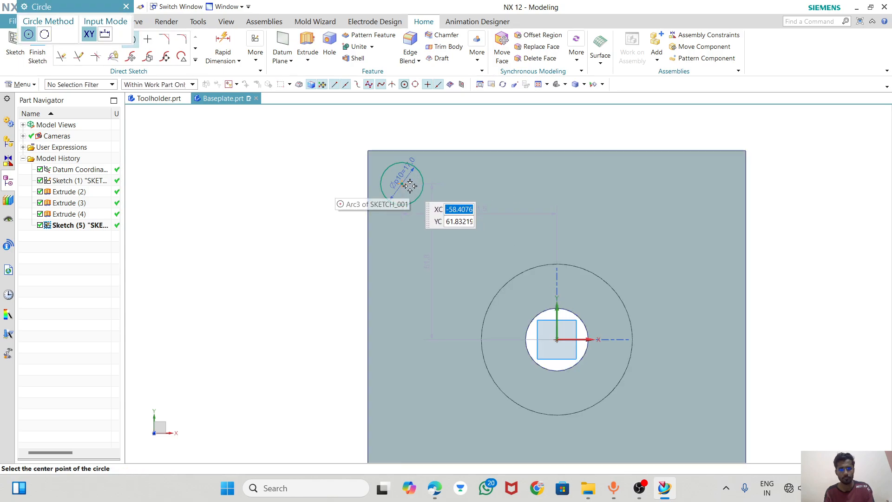
click(402, 184)
text(25)
key(Return)
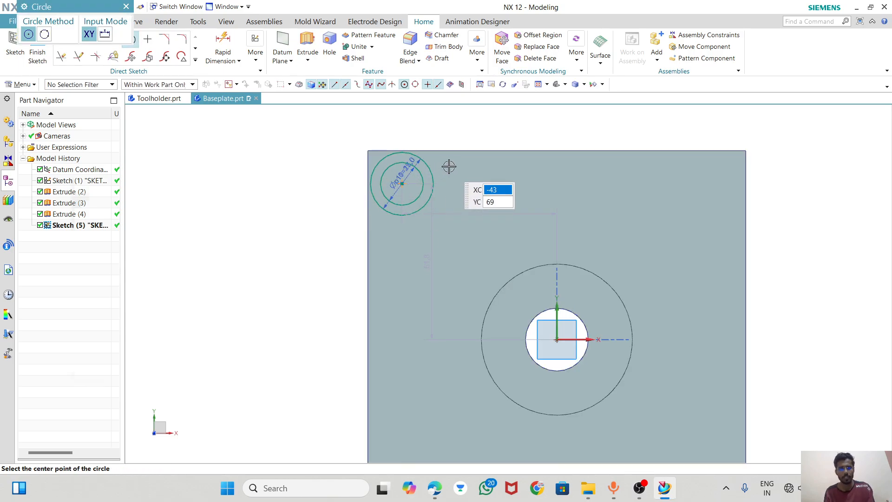
- Check the corner holes in BOOK.pdf and sketch 17 mm diameter circles near the plate's other three corners
key(alt+Tab)
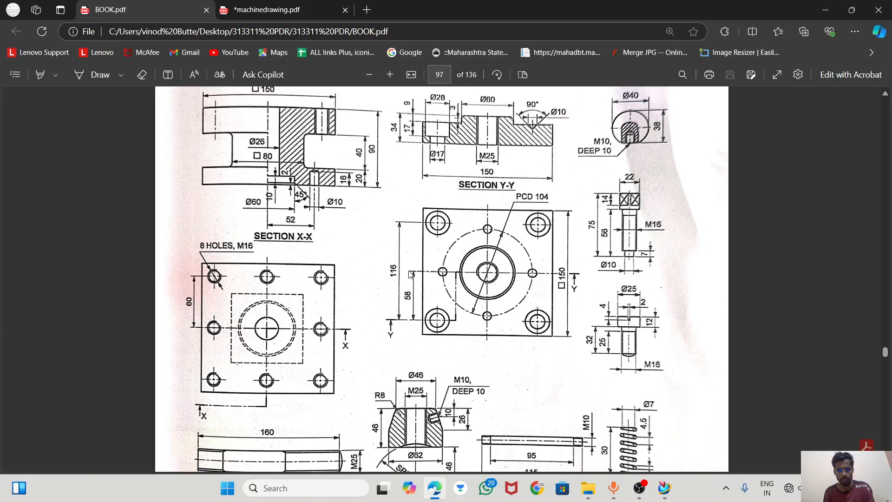
key(alt+Tab)
key(Escape)
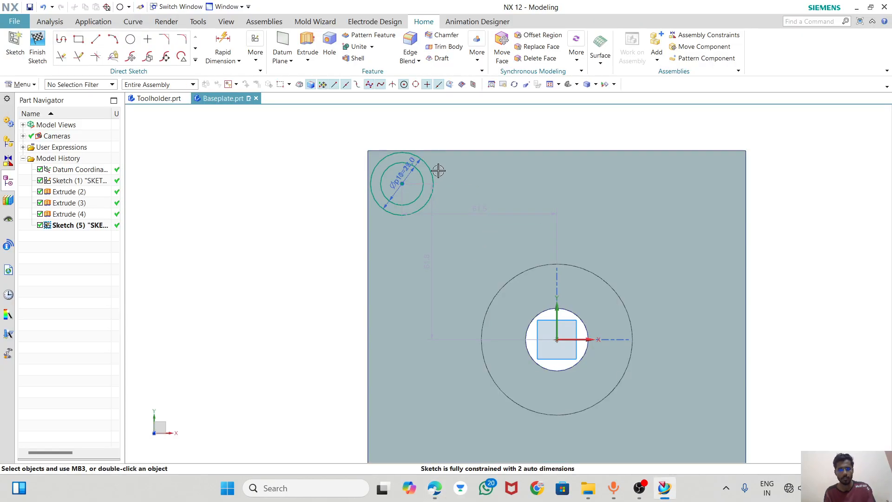
scroll(432, 168, down, 2)
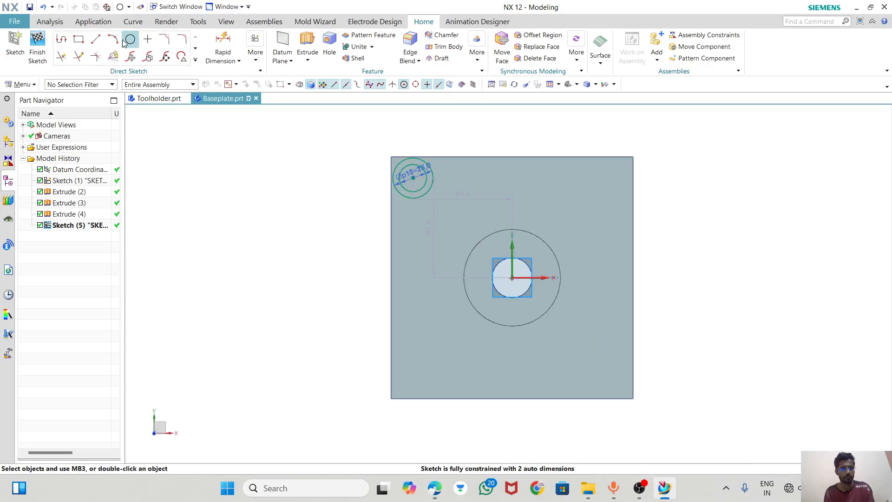
click(128, 42)
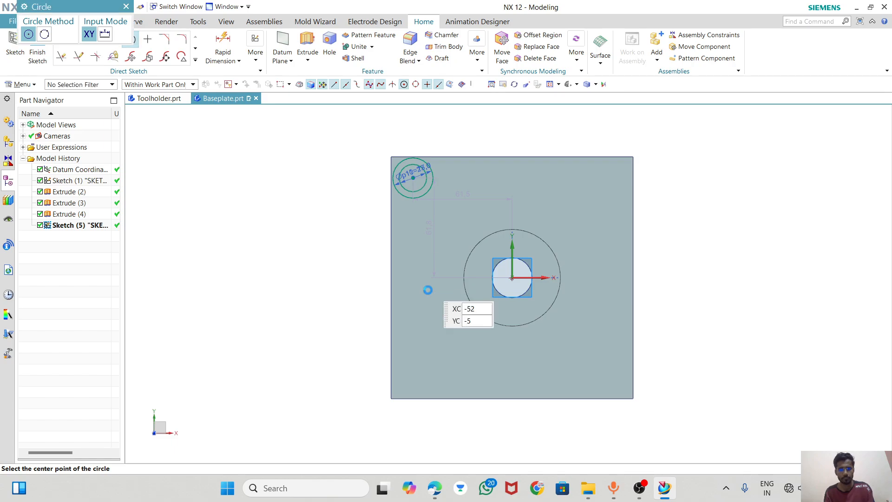
click(409, 373)
text(17)
key(Return)
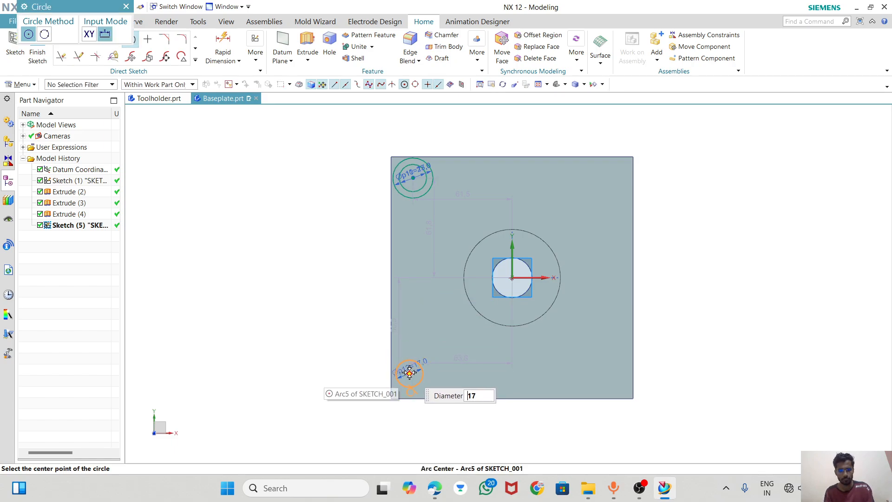
click(617, 376)
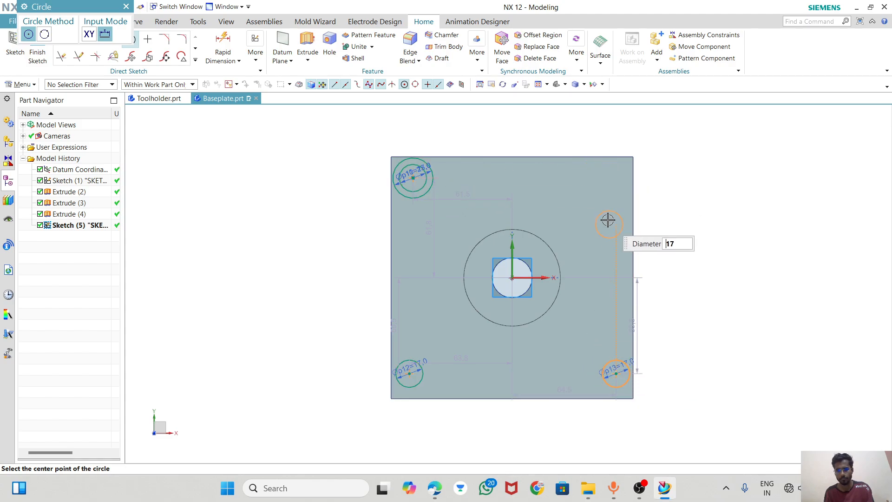
click(616, 175)
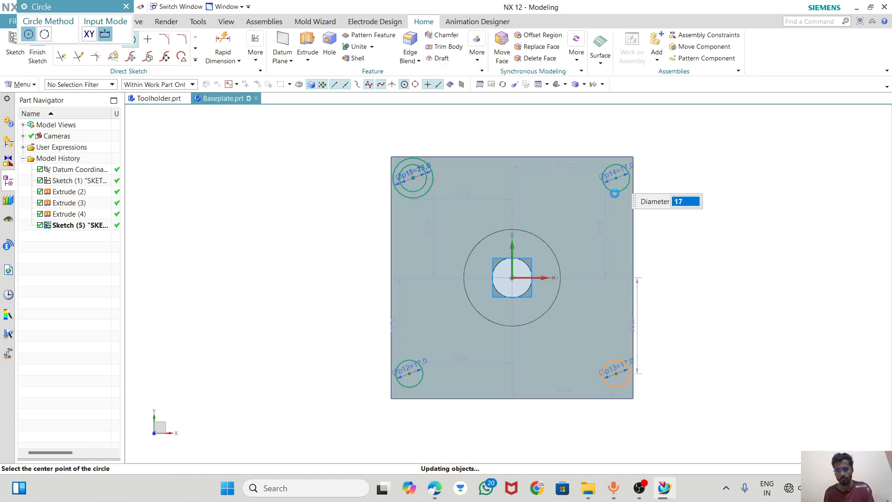
click(126, 7)
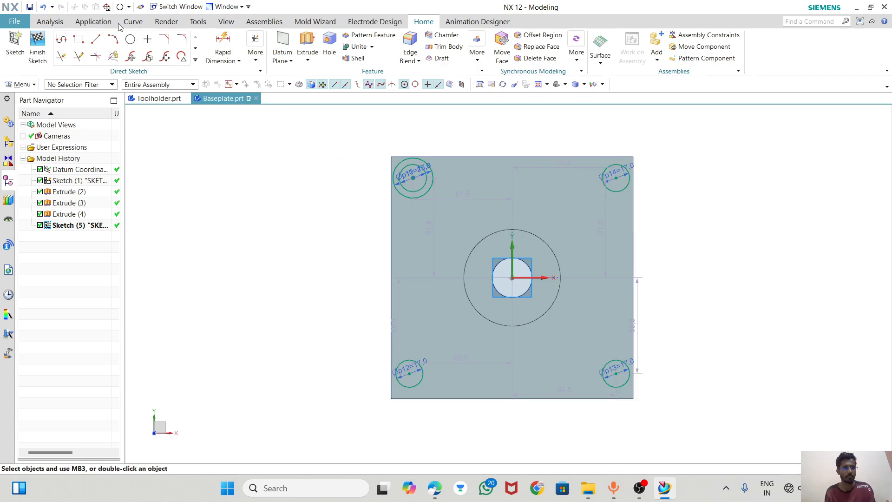
- Sketch 25 mm diameter circles concentric with the 17 mm circles at the upper-right, lower-right and lower-left corners
click(113, 40)
click(135, 40)
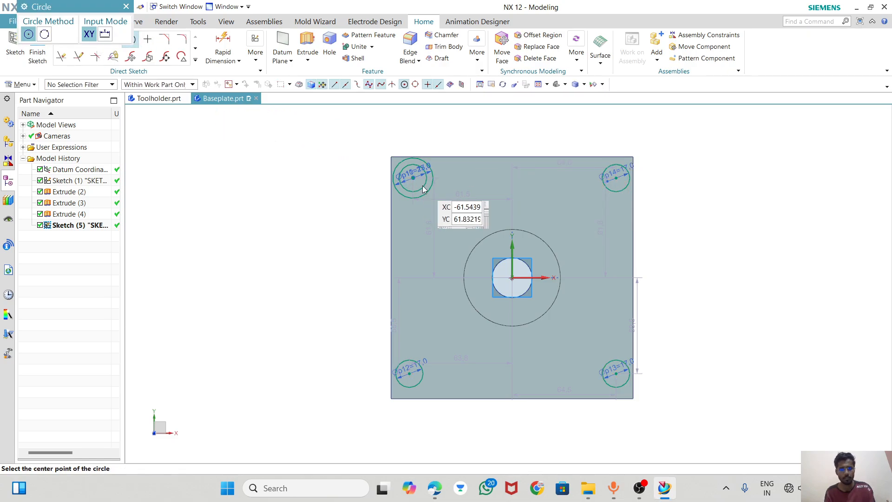
click(615, 177)
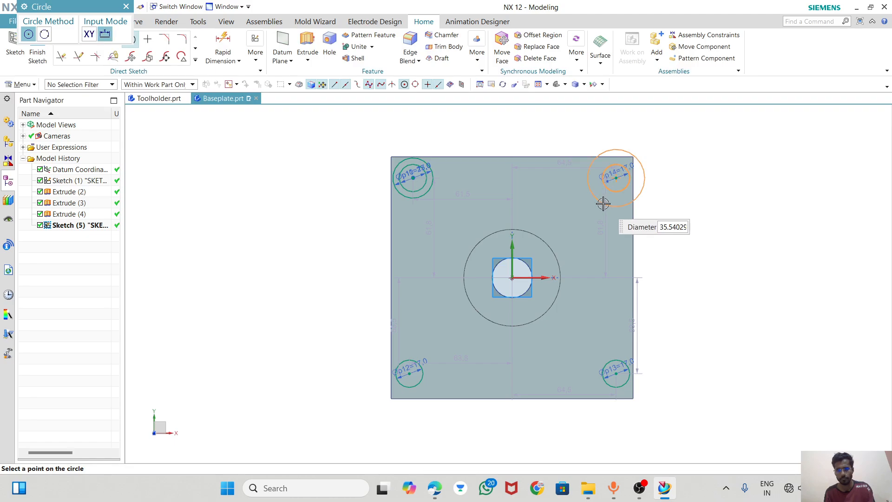
text(25)
key(Return)
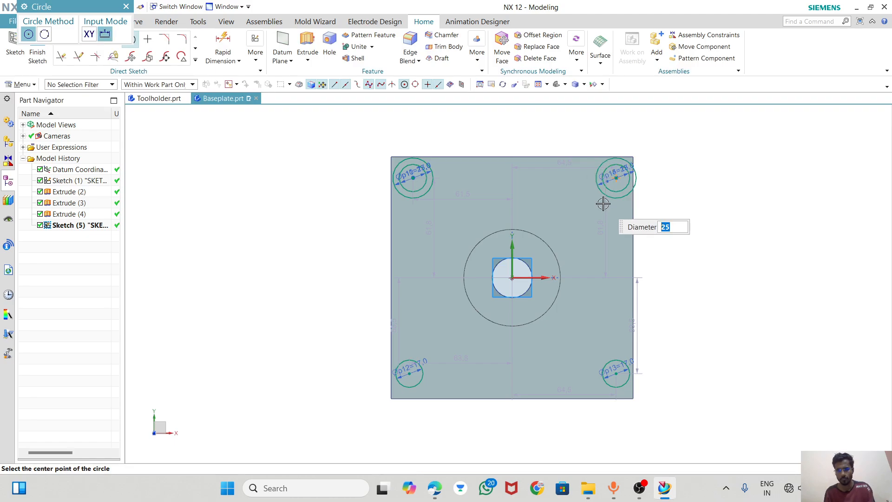
click(617, 377)
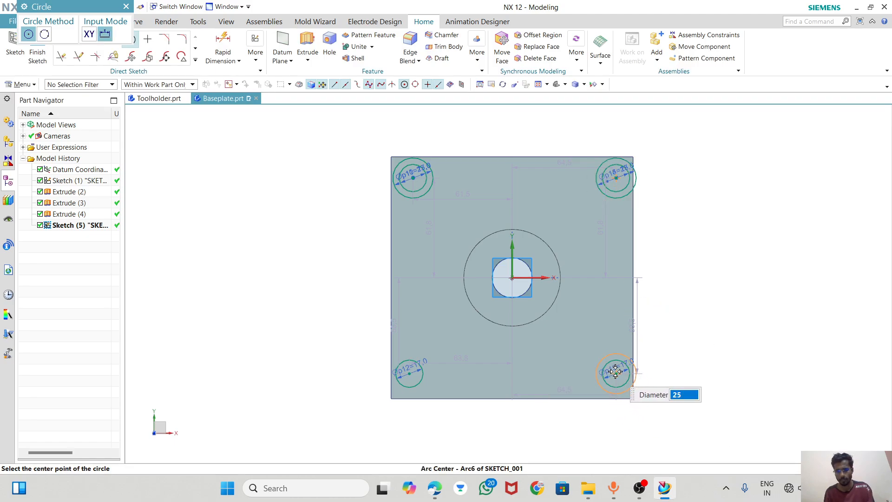
click(409, 372)
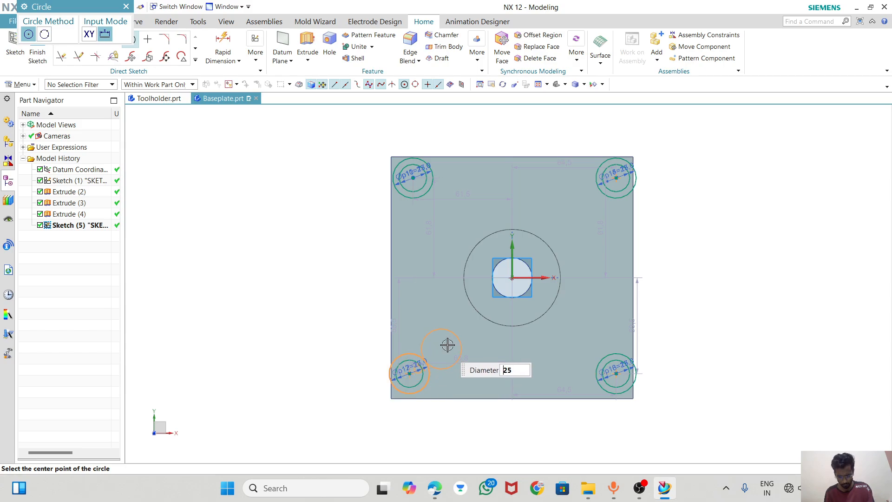
key(Escape)
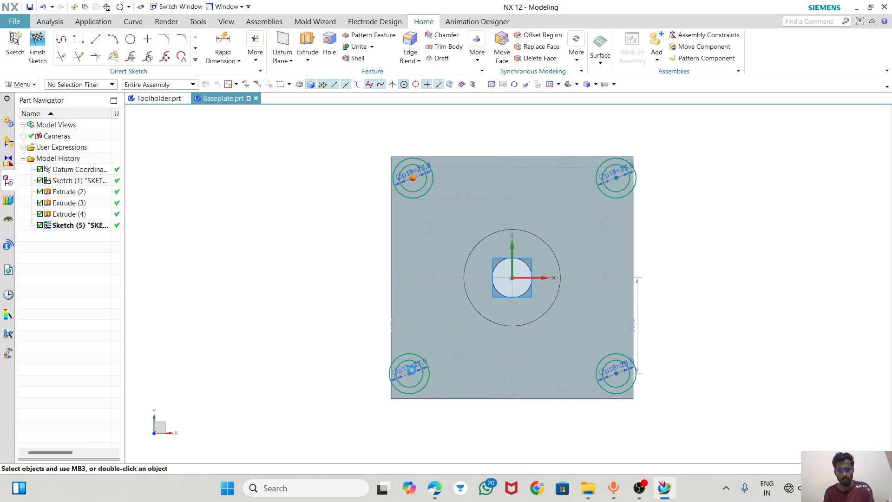
- Align the two left corner circle centres vertically and the two upper corner circle centres horizontally
click(447, 320)
click(475, 333)
click(617, 177)
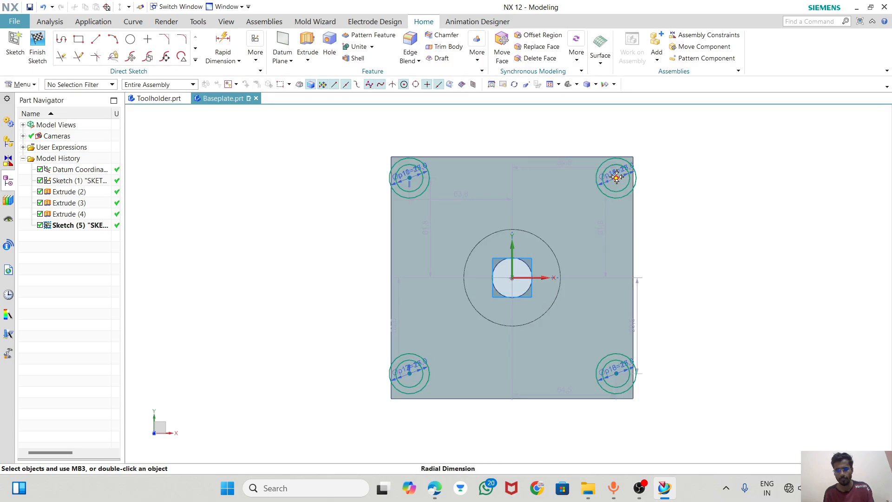
click(410, 178)
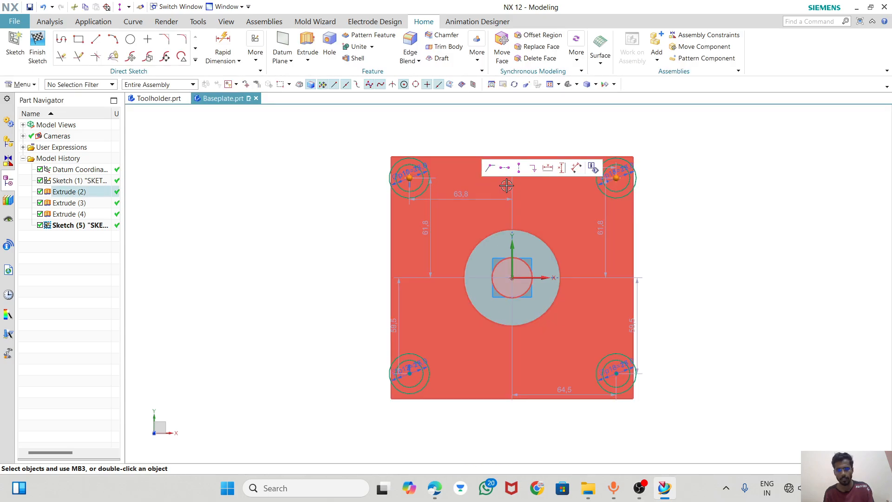
click(516, 166)
- Align the two right corner circle centres vertically and the two lower corner circle centres horizontally
click(617, 177)
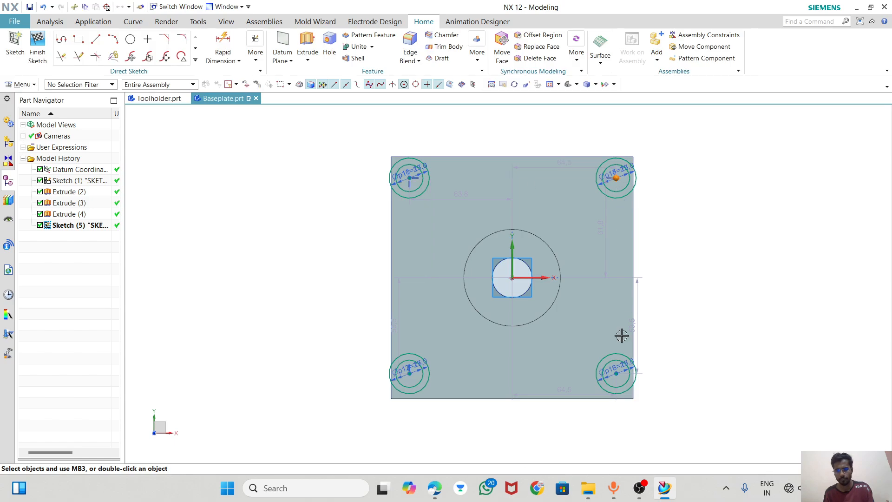
click(616, 373)
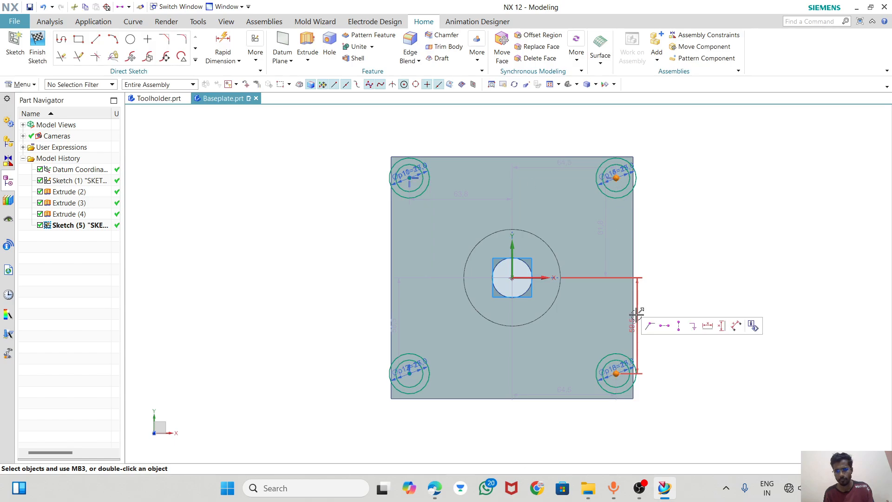
click(679, 325)
click(616, 373)
click(409, 373)
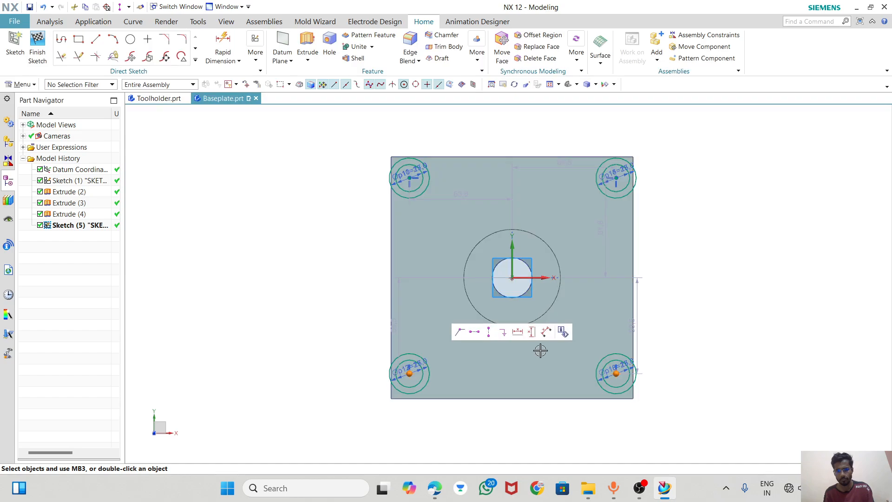
click(472, 332)
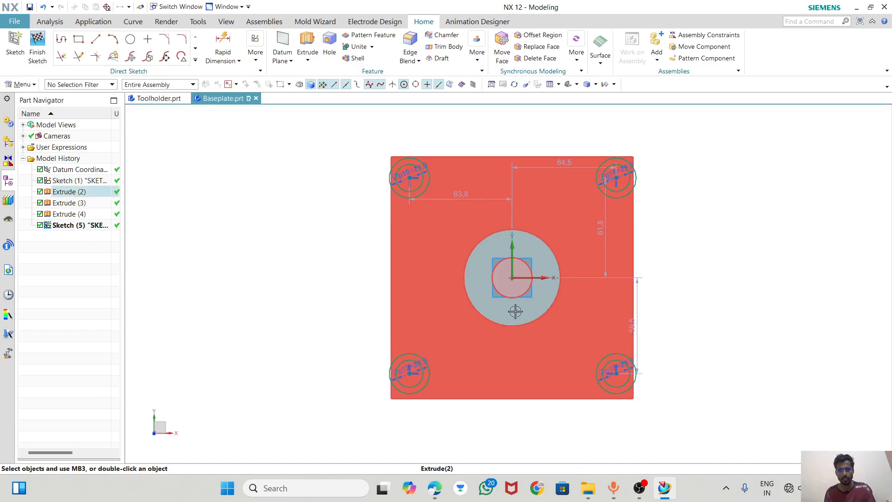
- Check the hole spacing in BOOK.pdf and set the upper-left circle's horizontal distance from the plate centre to 116/2 mm
key(alt+Tab)
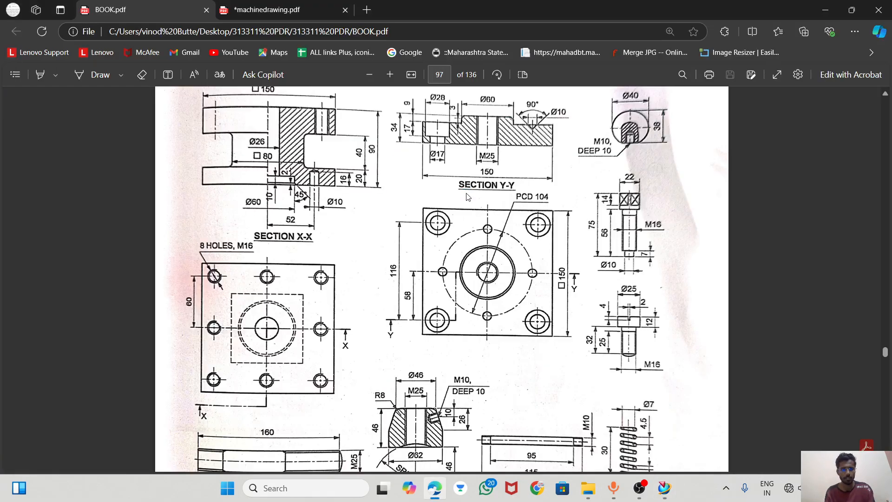
key(alt+Tab)
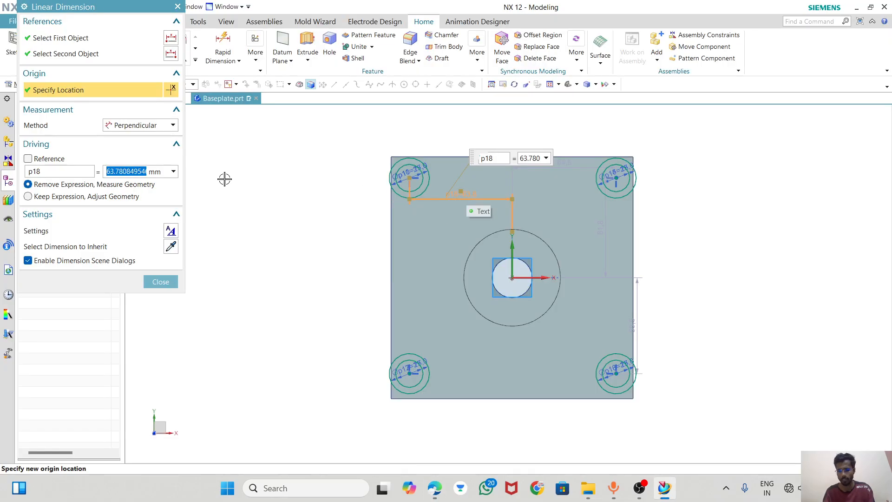
text(116/2)
key(Return)
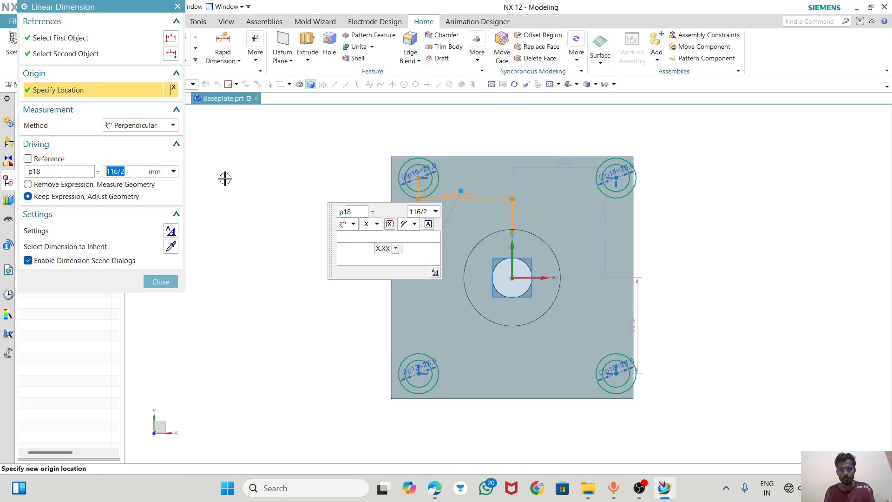
click(161, 281)
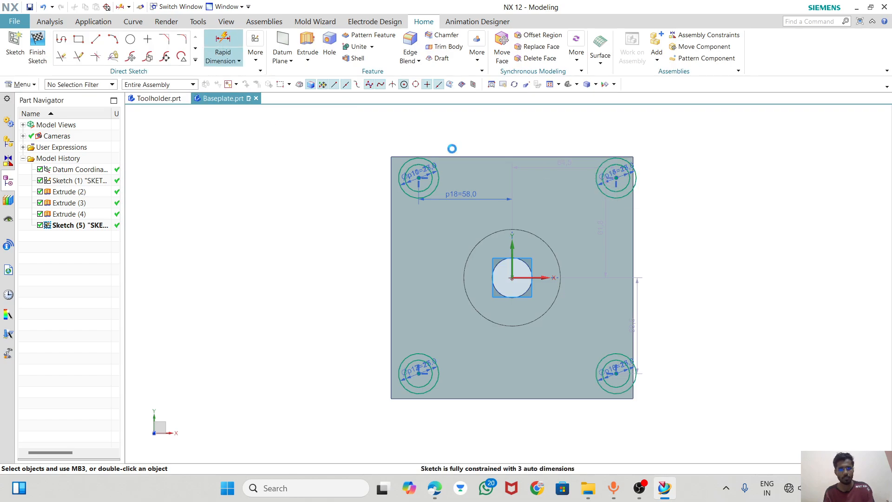
- Dimension the upper-right circle's horizontal distance from the centre as 116/2 mm and place both horizontal dimensions above the plate
click(509, 249)
click(553, 183)
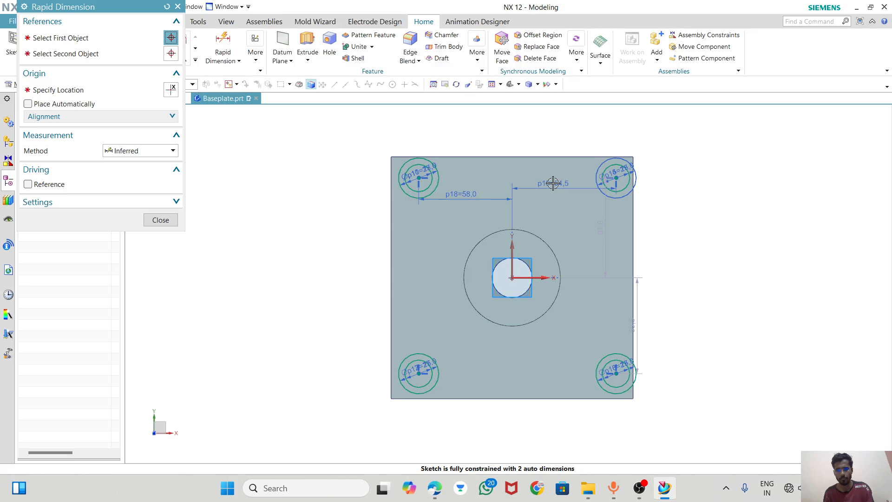
text(116/2)
key(Return)
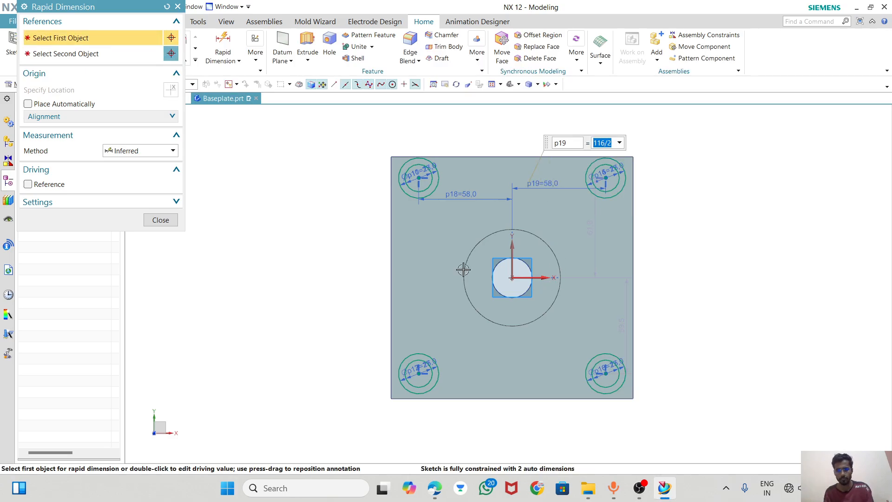
click(148, 224)
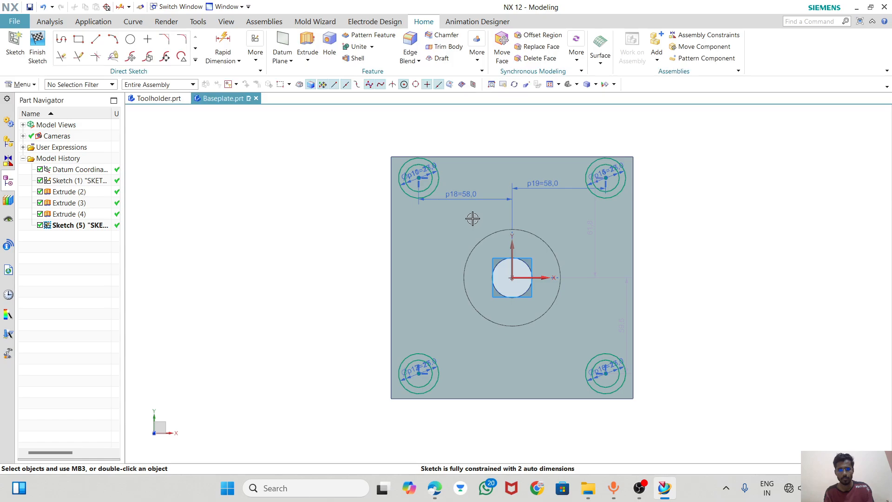
drag(471, 195, 472, 137)
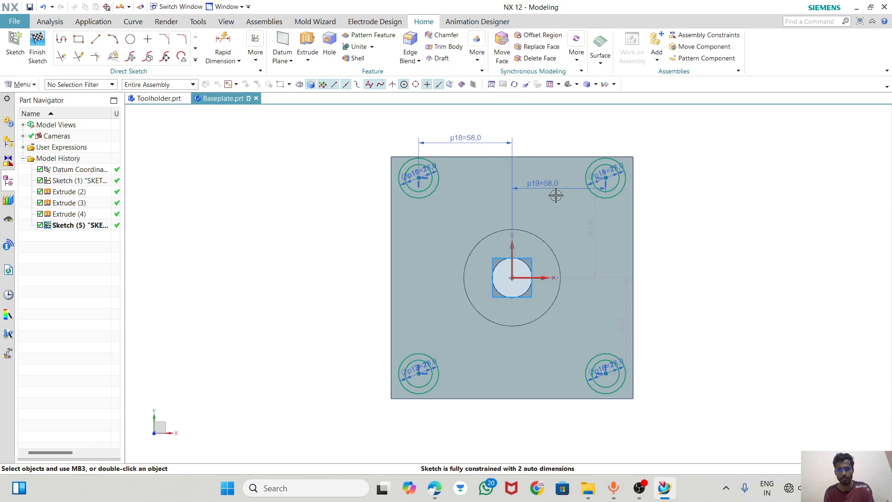
drag(556, 189, 550, 142)
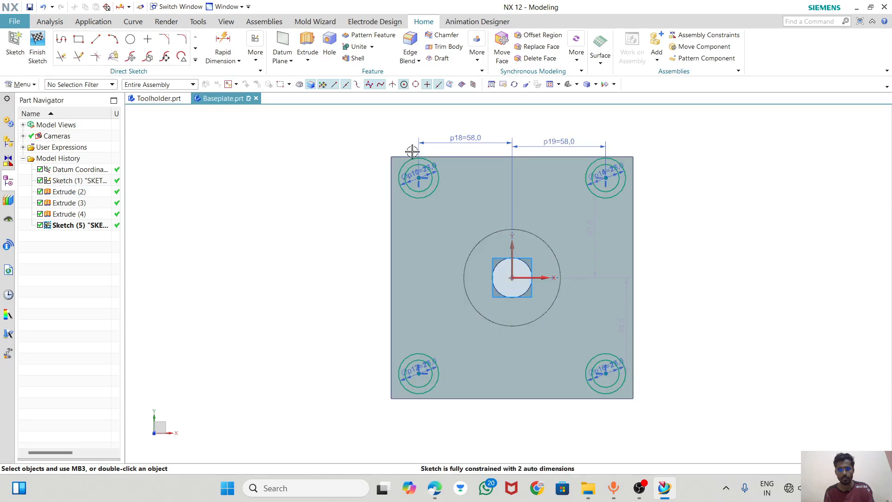
- Dimension the lower-left circle's vertical distance from the central hole as 58 mm and place the dimension just beside the plate
click(223, 47)
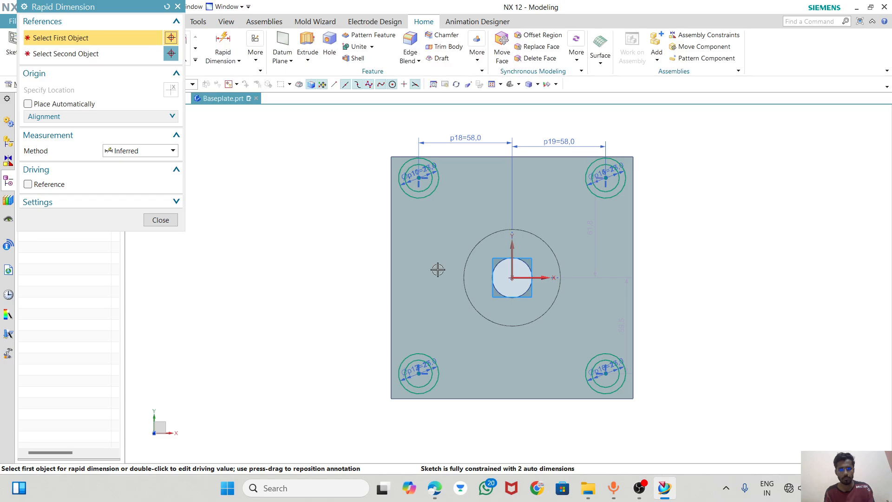
click(520, 299)
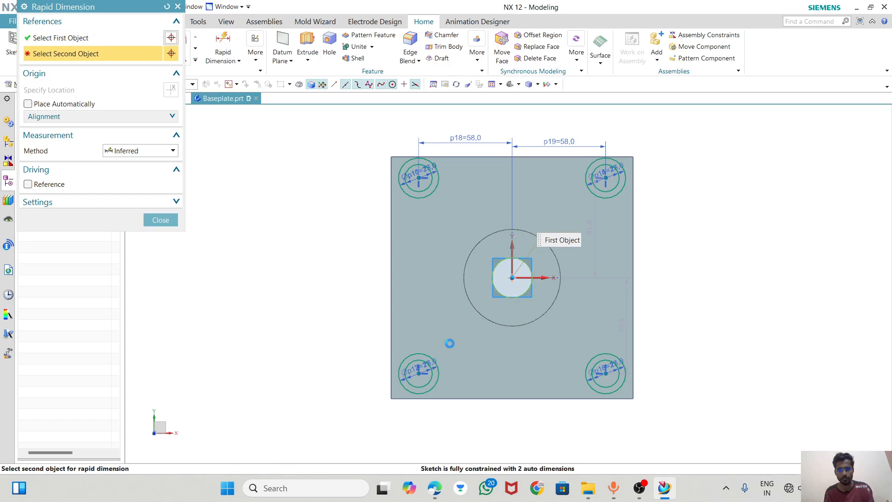
click(419, 373)
click(331, 315)
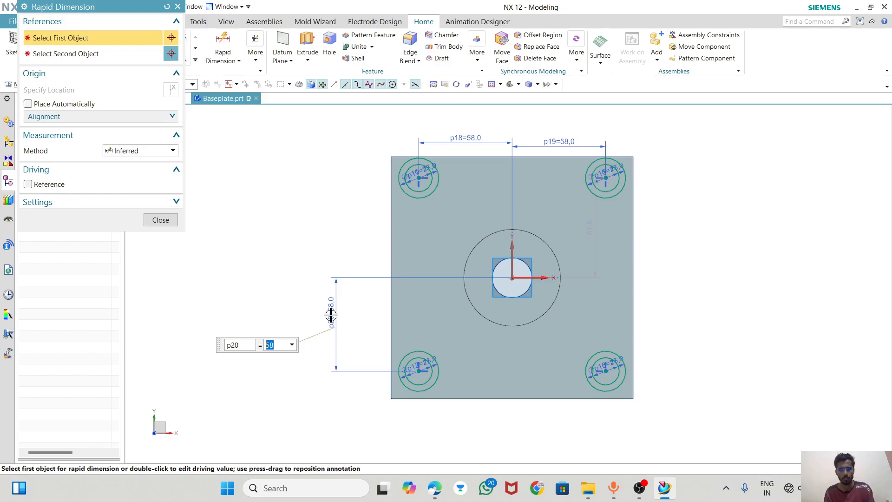
click(161, 220)
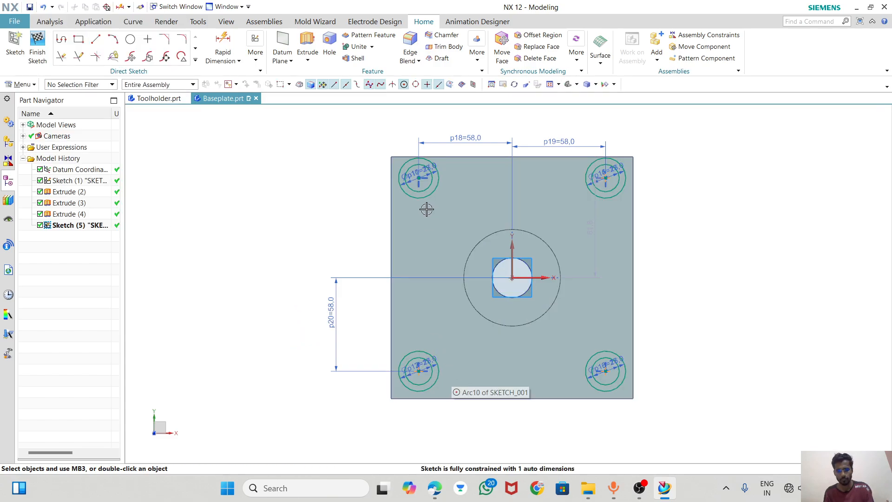
drag(337, 313, 367, 315)
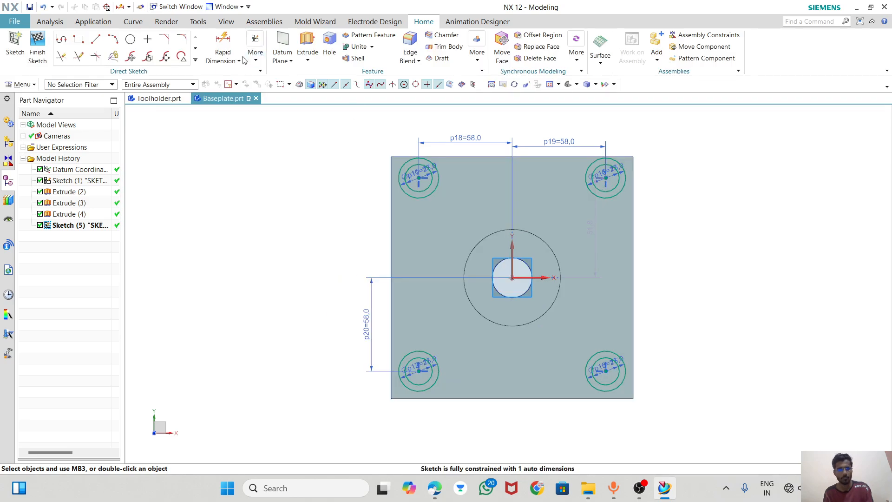
click(223, 42)
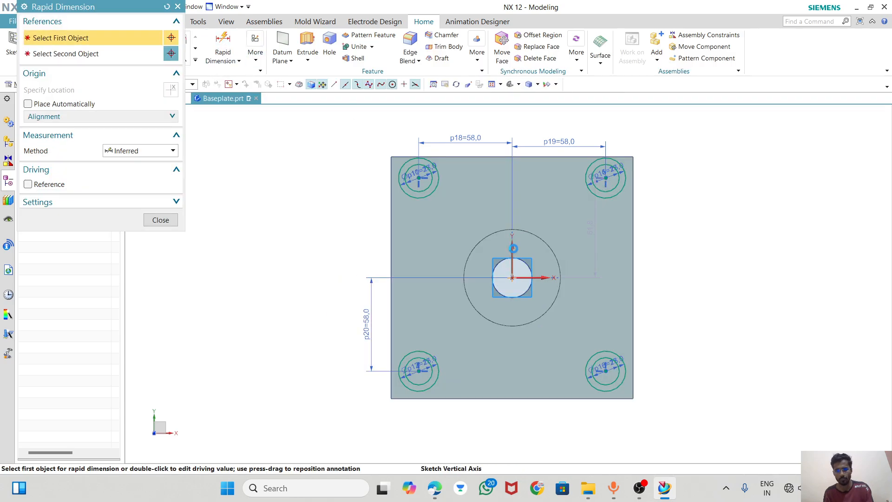
click(513, 246)
click(603, 177)
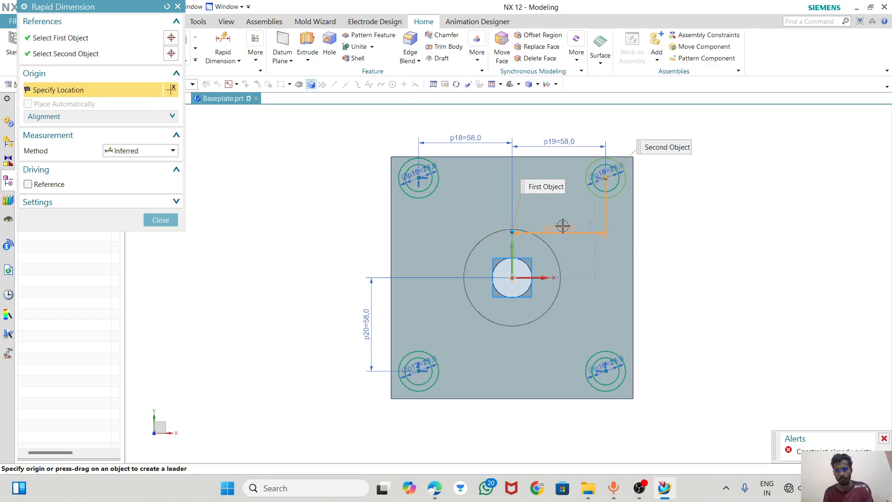
right_click(551, 233)
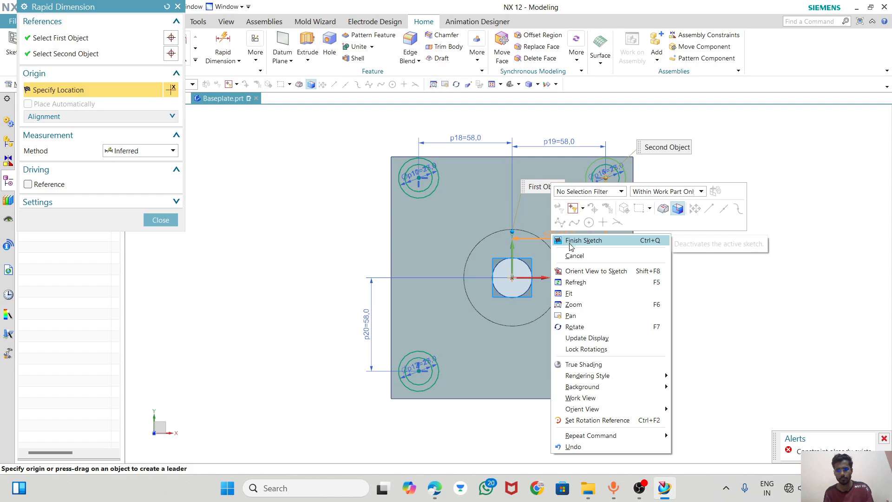
click(573, 256)
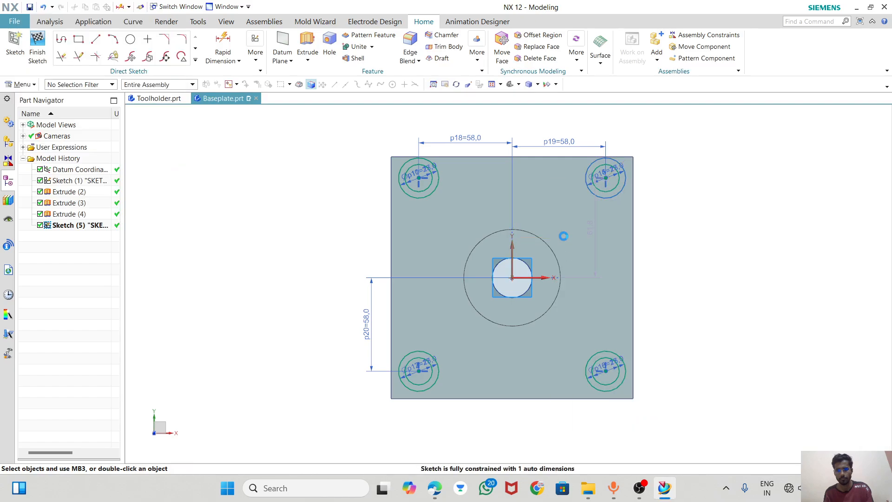
key(d)
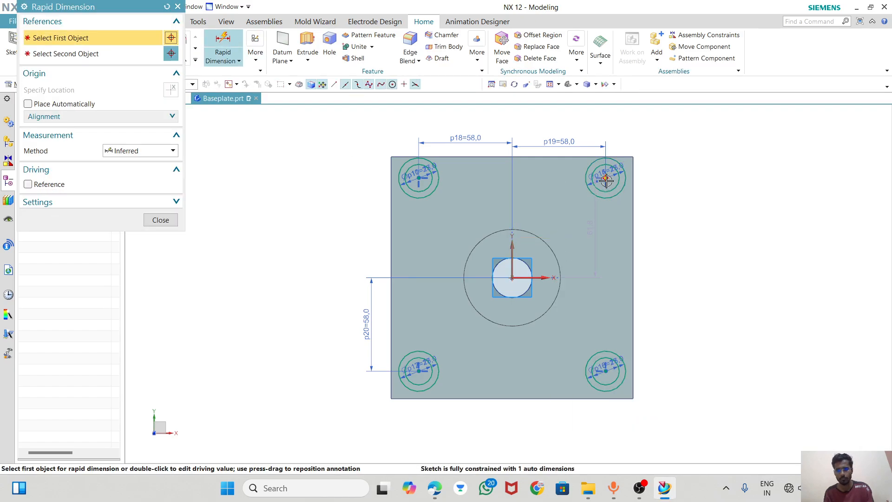
key(Escape)
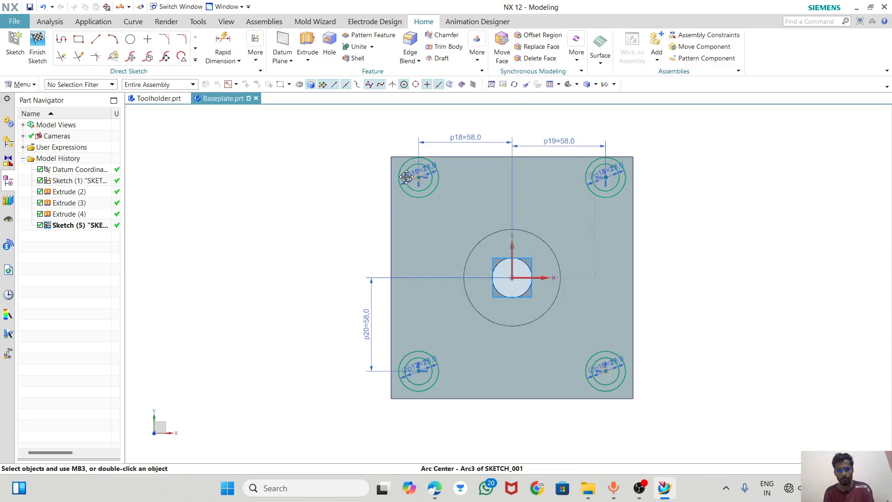
- Shift the upper-left circle slightly down and dimension its centre's vertical distance from the horizontal axis as 58 mm, placed outside the plate
mouse_move(419, 178)
mouse_down()
mouse_move(413, 189)
mouse_move(413, 180)
mouse_up()
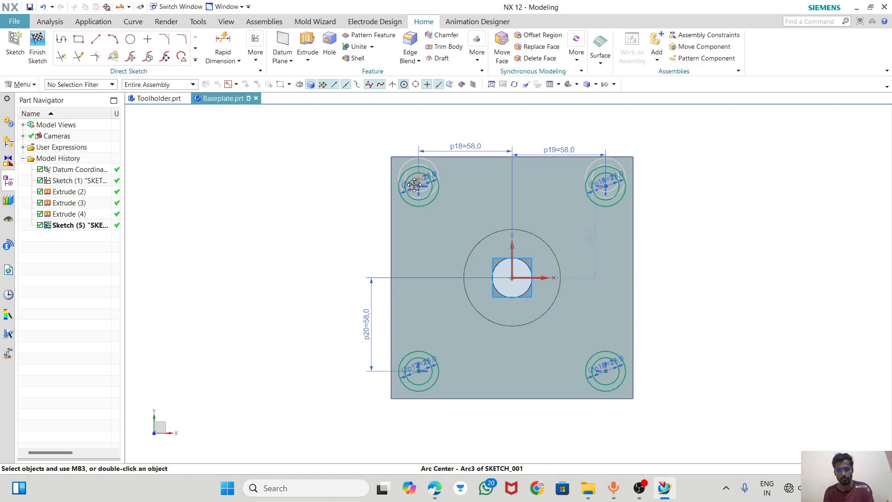
click(223, 40)
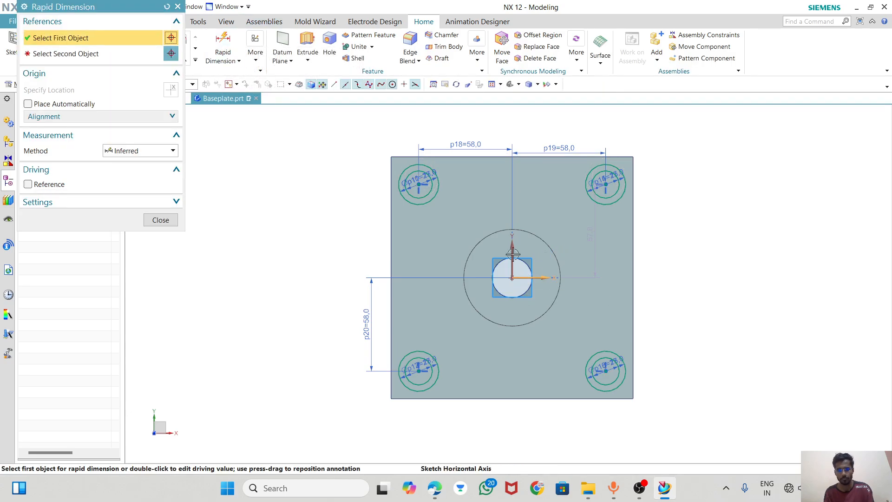
click(526, 278)
click(419, 184)
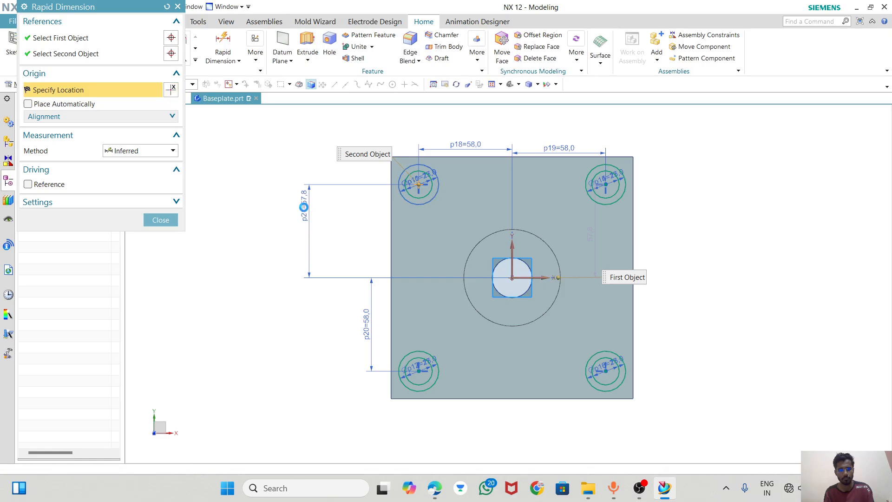
click(304, 202)
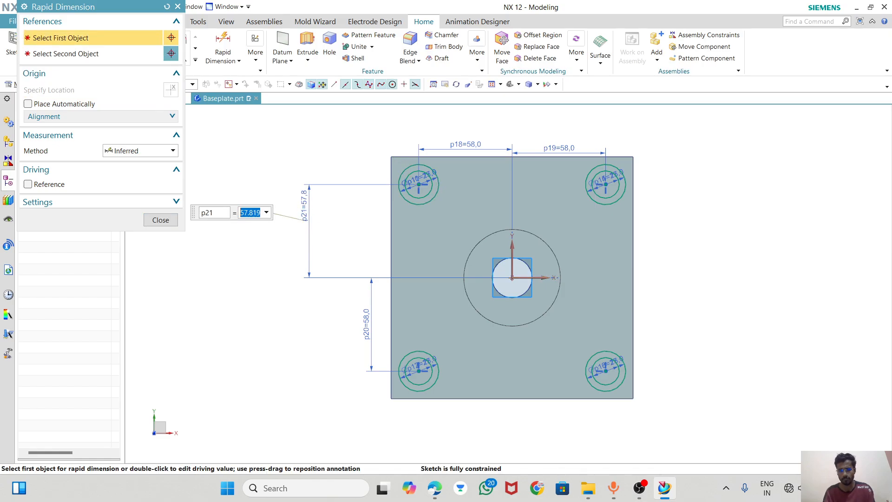
text(58)
key(Return)
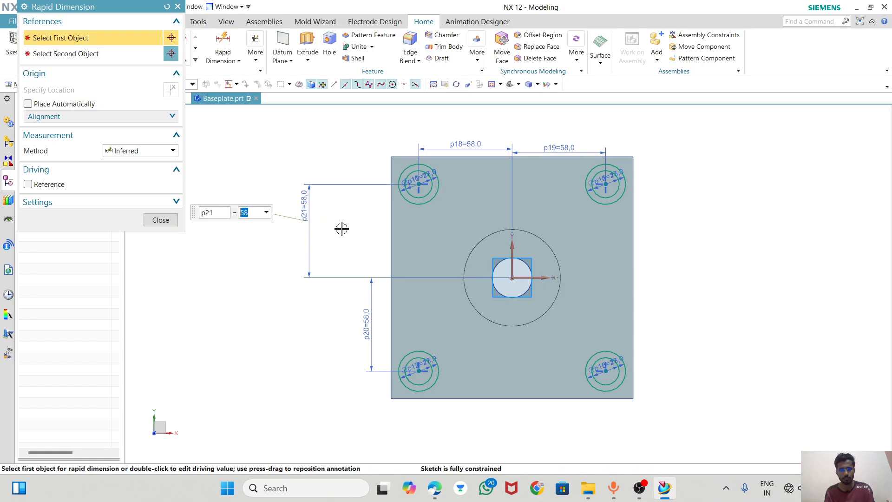
click(160, 220)
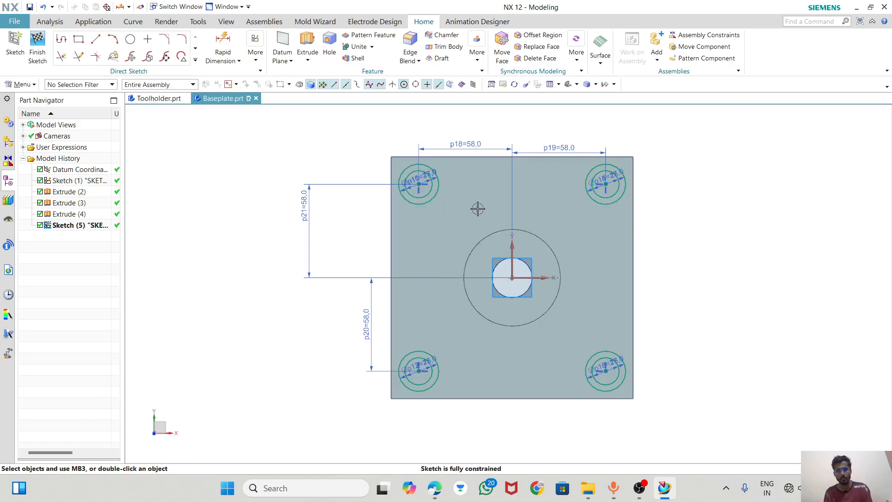
- Finish the sketch and select the four outer corner circles for a subtracting Extrude directed down into the plate
click(29, 61)
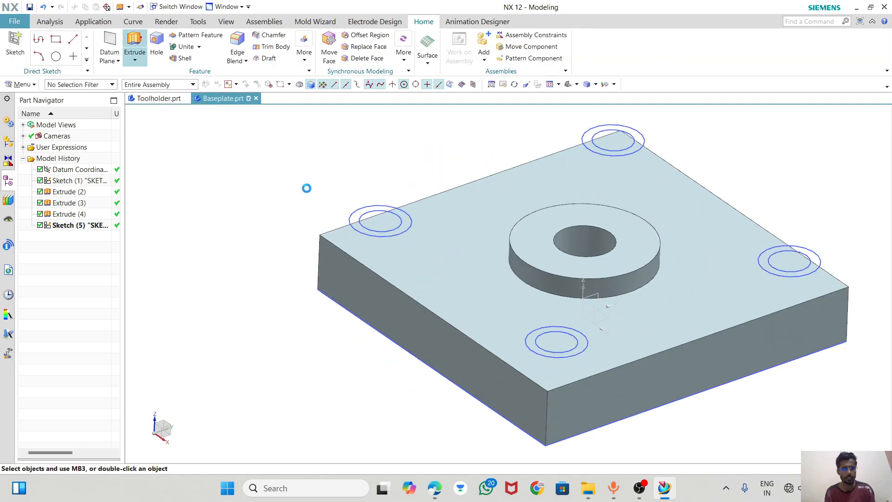
key(x)
click(349, 219)
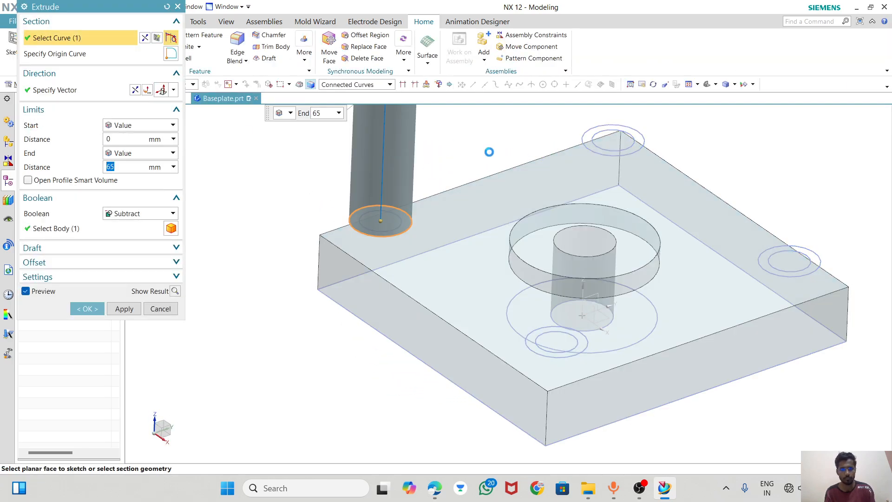
click(584, 140)
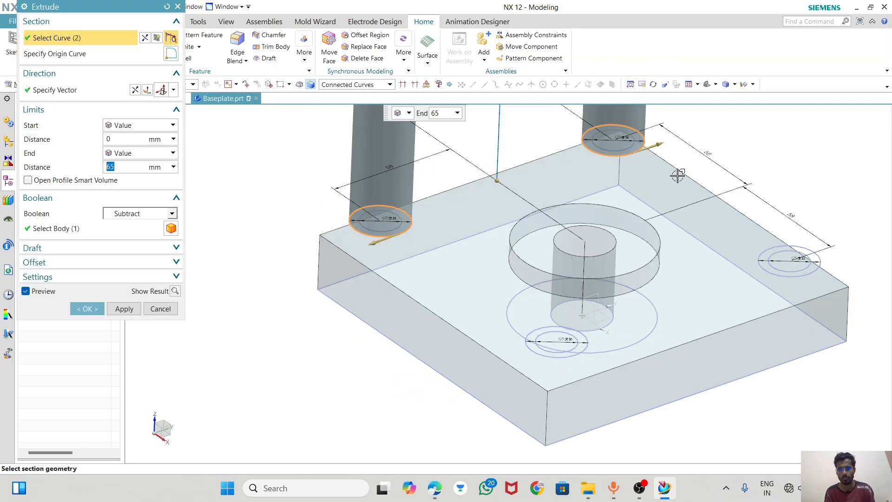
click(763, 257)
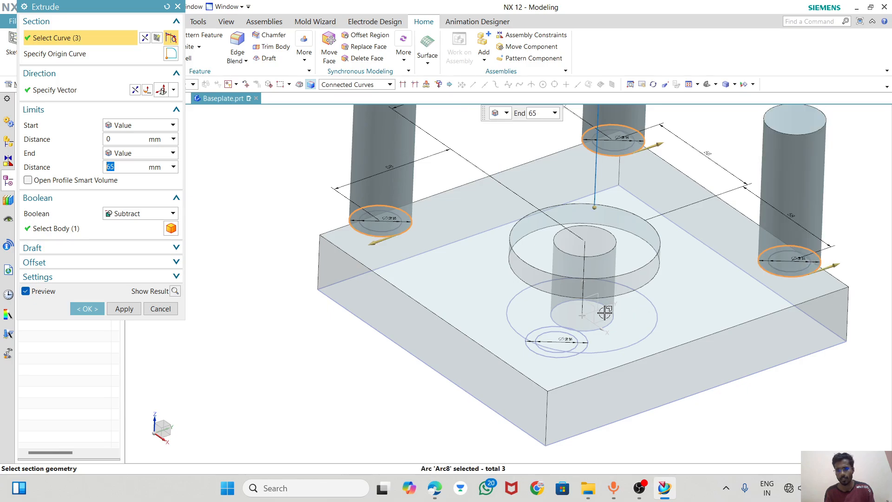
click(585, 339)
scroll(439, 290, down, 3)
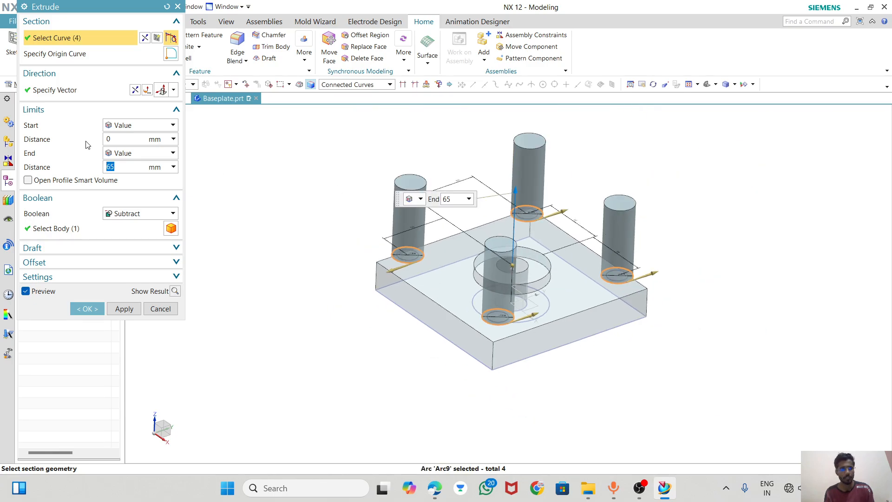
click(135, 91)
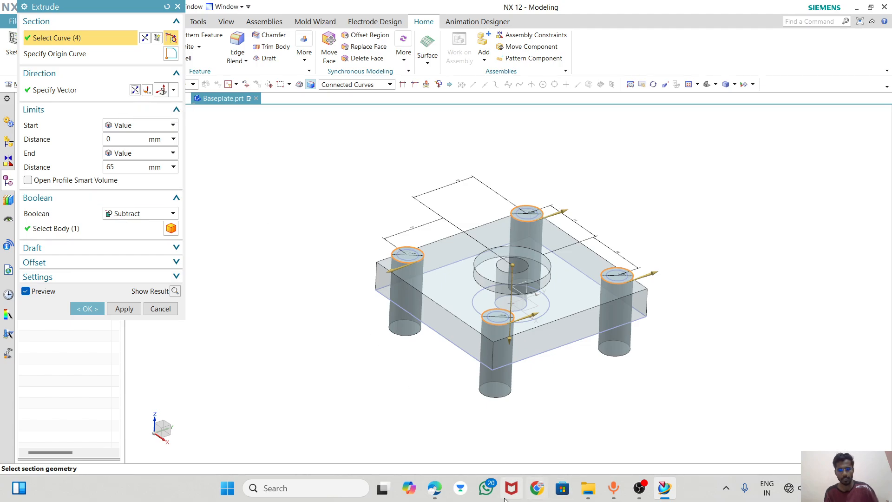
- Check the counterbore depths in BOOK.pdf and cut the four outer corner circles with an end distance of 26 mm
click(435, 487)
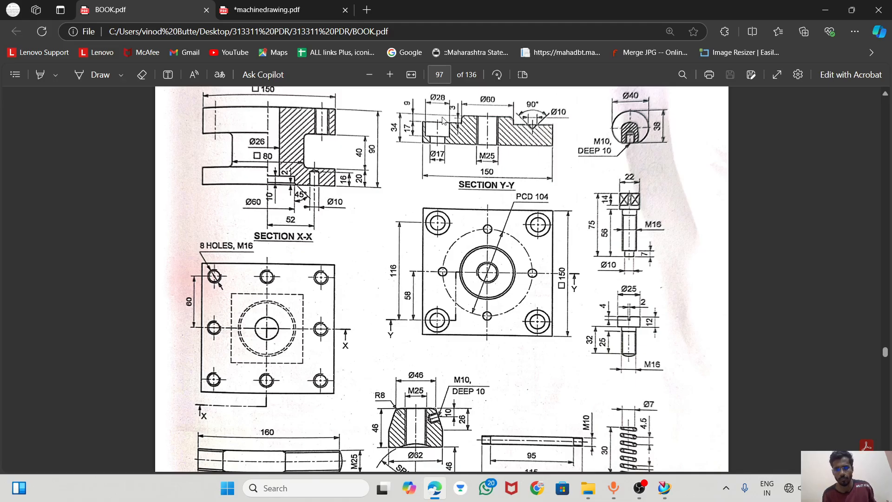
click(665, 491)
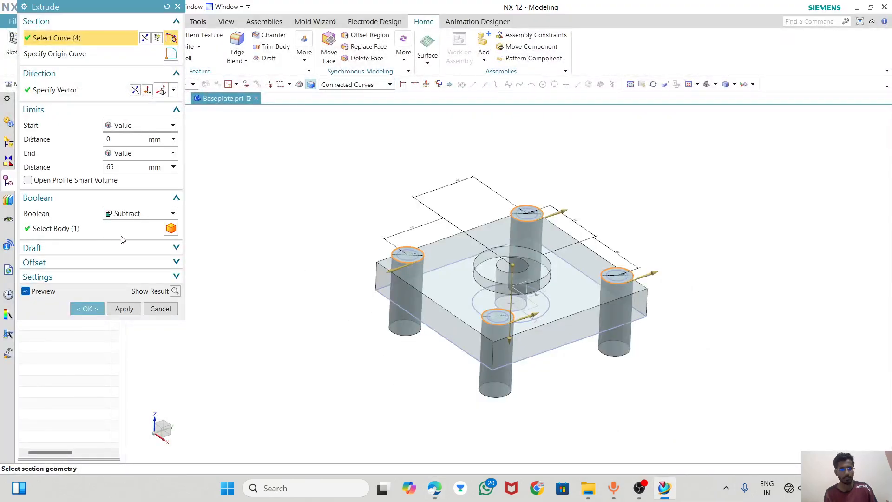
double_click(110, 168)
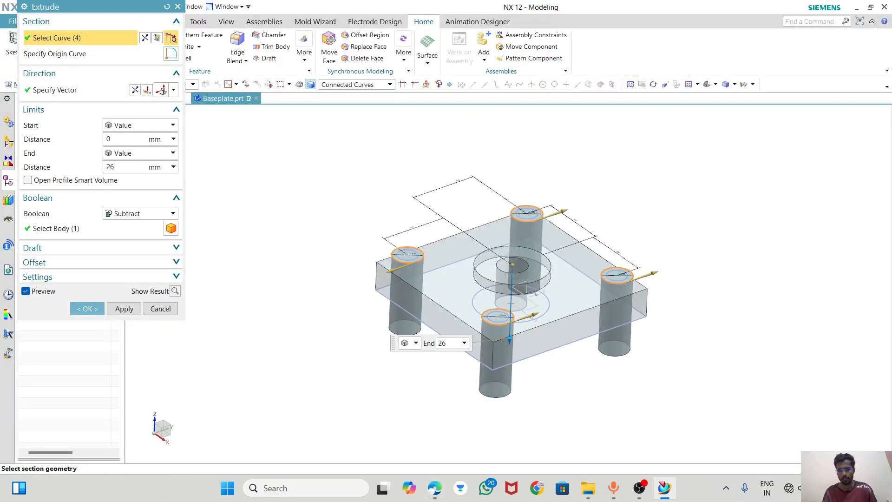
text(26)
key(Return)
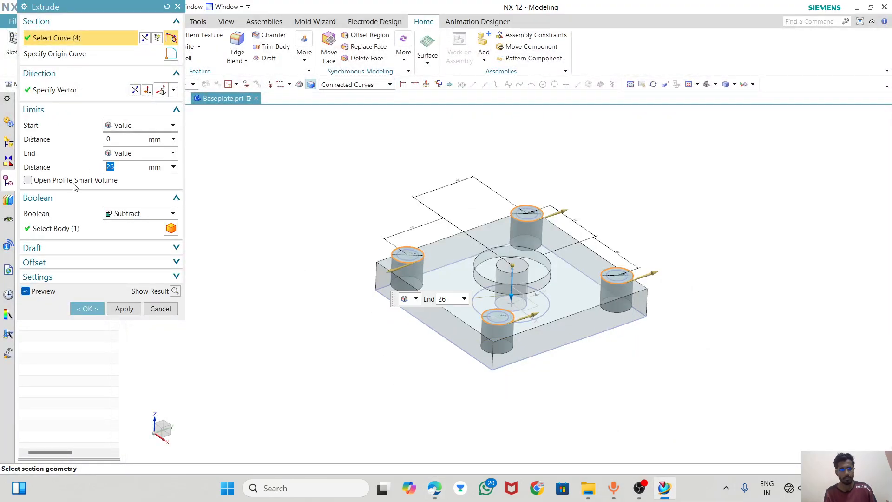
click(87, 309)
middle_drag(447, 322, 445, 342)
click(139, 52)
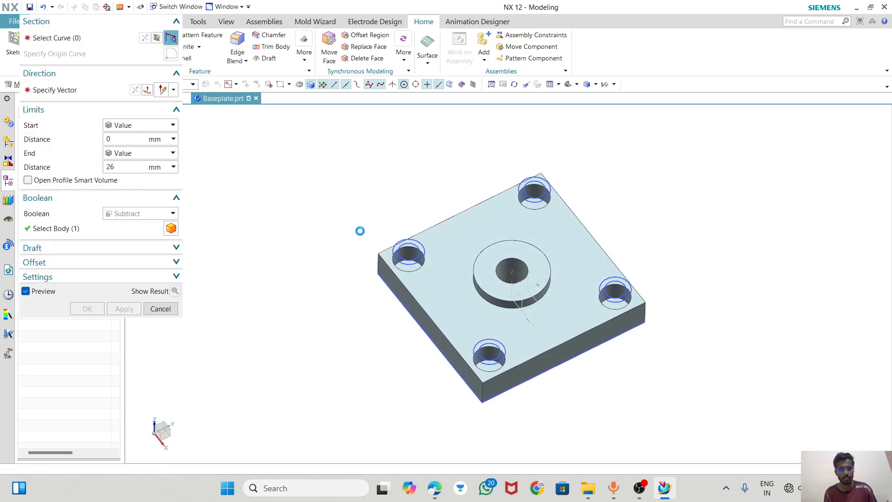
scroll(411, 241, up, 5)
click(441, 262)
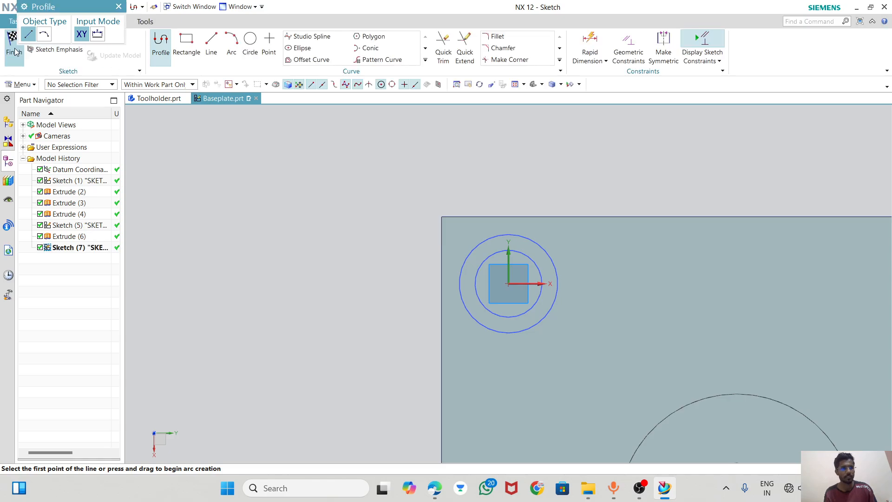
click(15, 52)
click(375, 260)
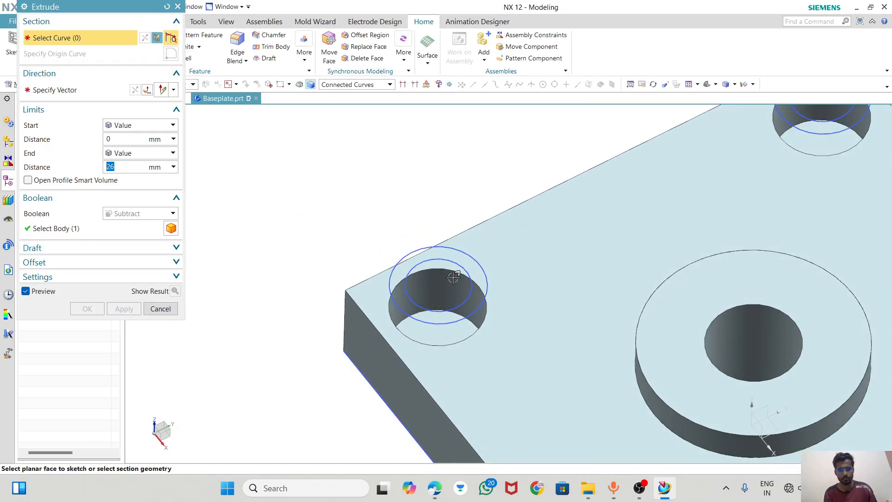
- Select the four inner corner circles as the section of a subtracting Extrude and reverse its direction down into the plate
click(454, 260)
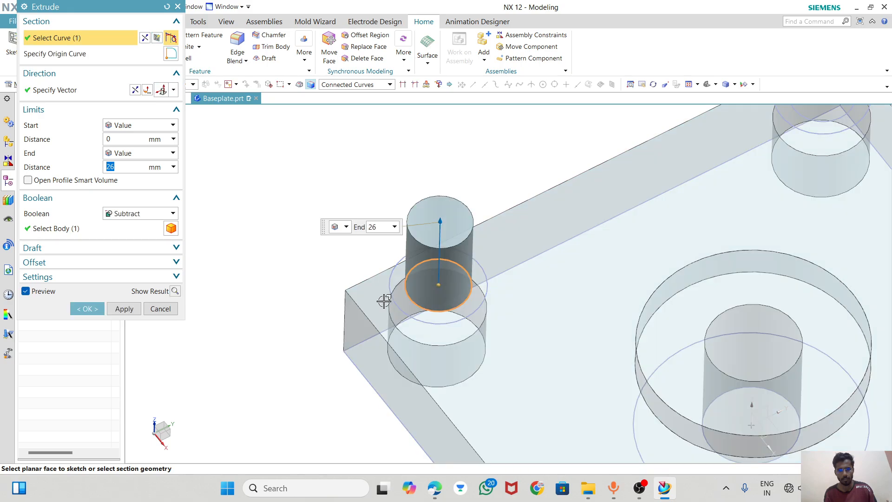
scroll(383, 301, down, 3)
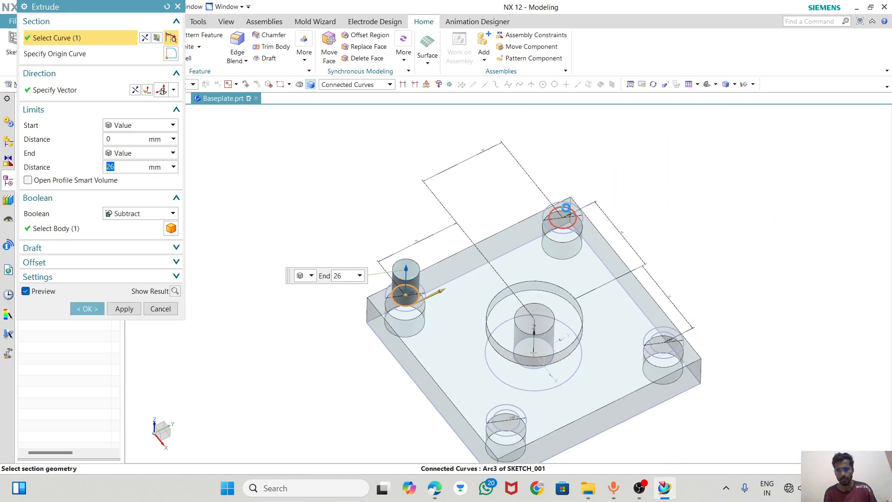
click(567, 208)
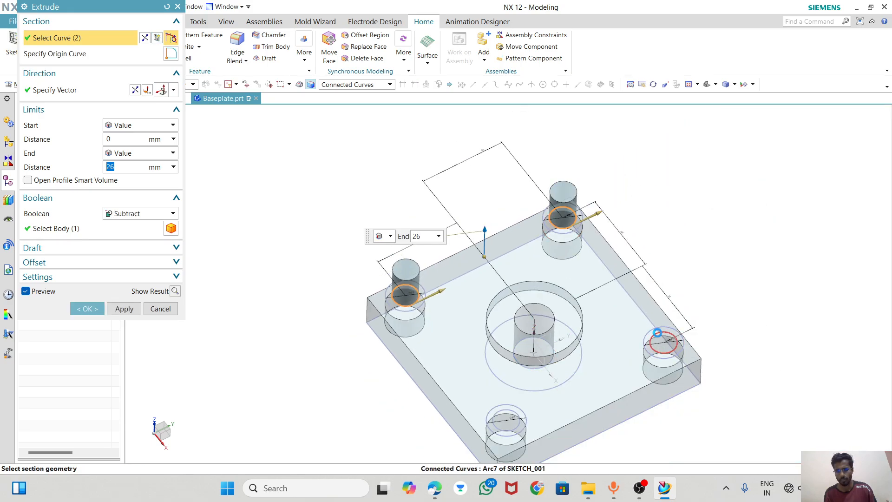
click(655, 332)
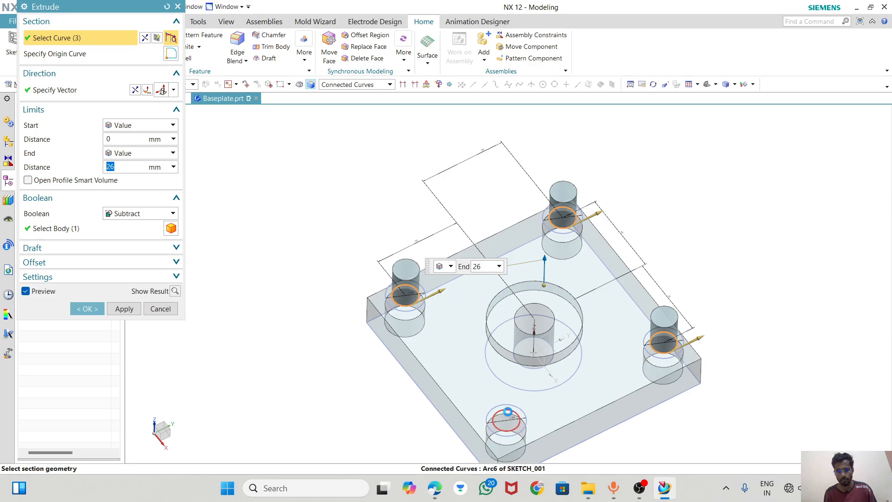
click(508, 411)
click(138, 91)
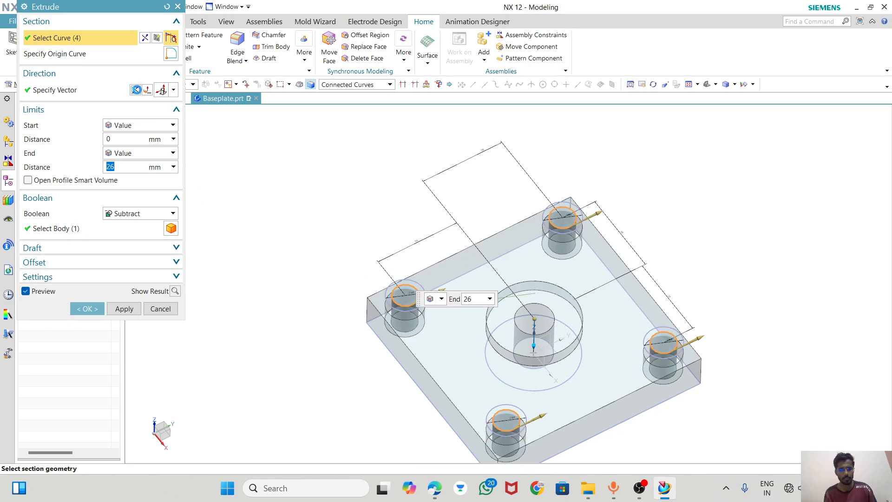
- Set the end distance of the inner circles' cut to 34 mm and create the extrude
scroll(596, 218, down, 2)
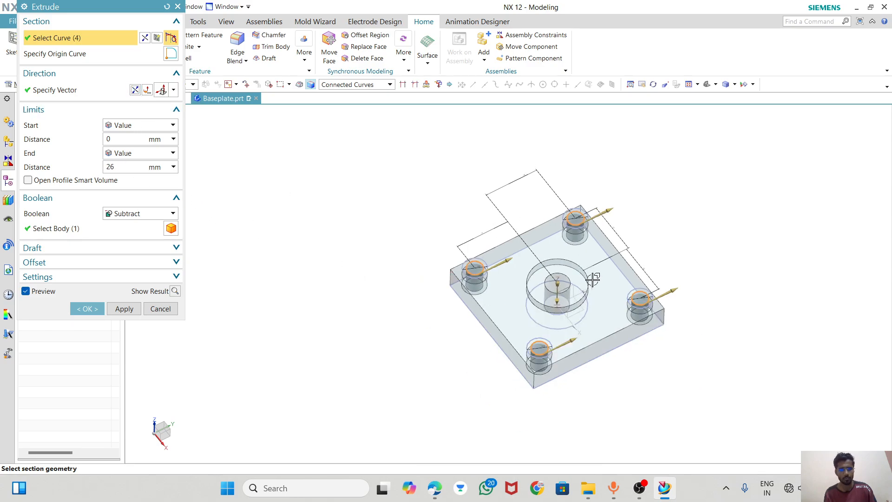
middle_drag(560, 345, 551, 310)
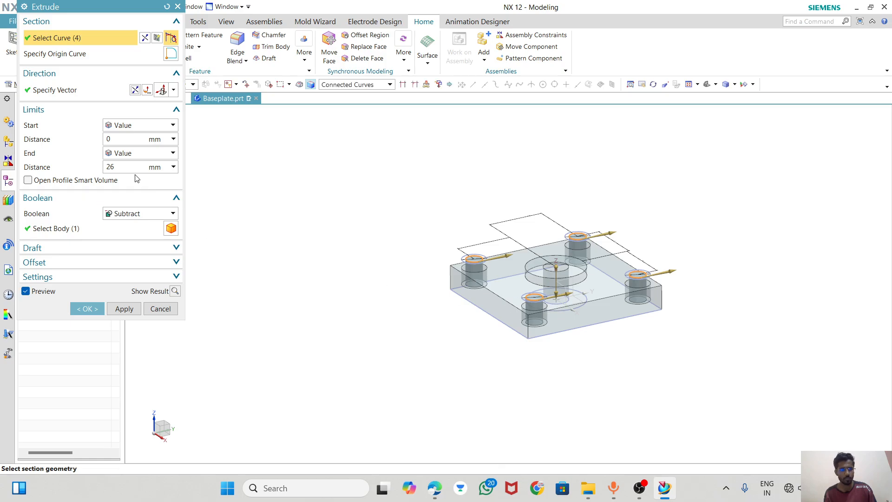
click(105, 169)
text(34)
key(Return)
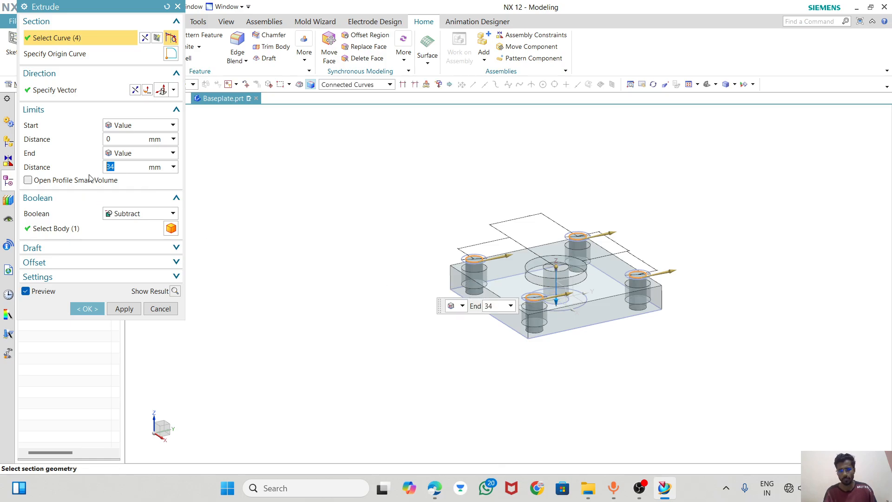
middle_drag(418, 269, 336, 247)
click(97, 307)
- Hide the base profile sketch and the corner-hole sketch so only the plate's solid body is displayed
middle_drag(438, 249, 490, 275)
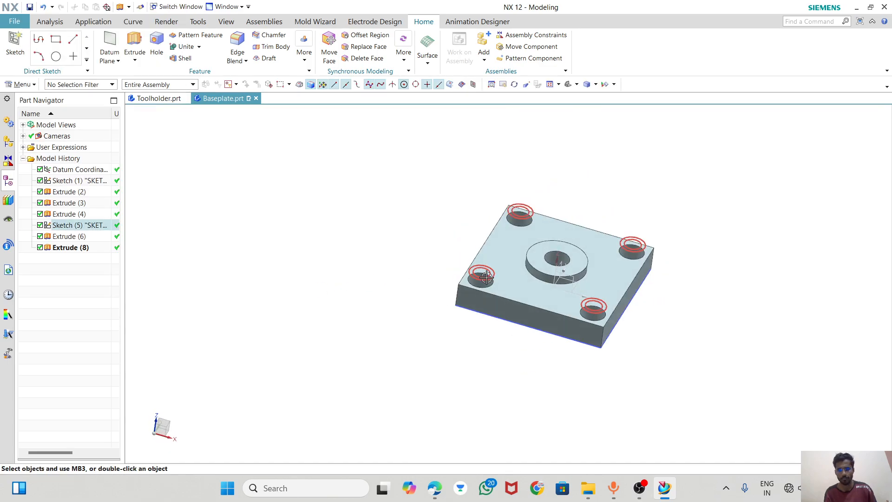
scroll(491, 274, up, 4)
right_click(69, 227)
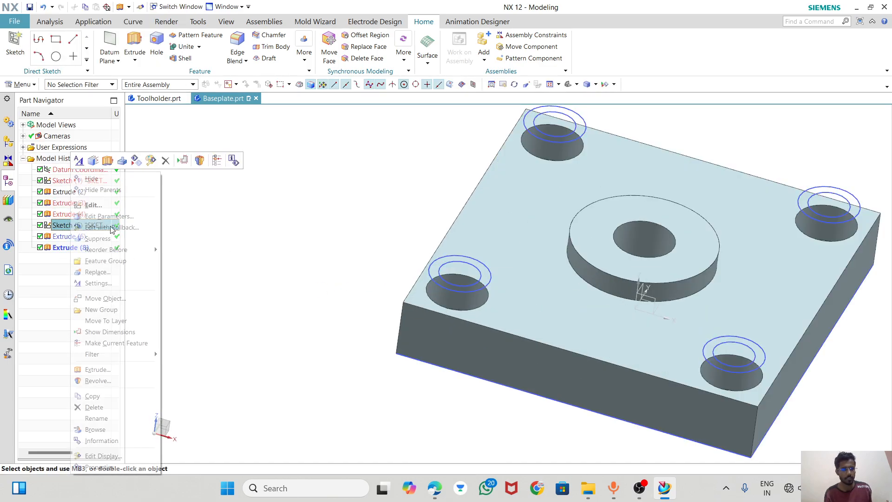
click(77, 172)
right_click(70, 170)
right_click(59, 180)
click(82, 183)
scroll(330, 246, down, 1)
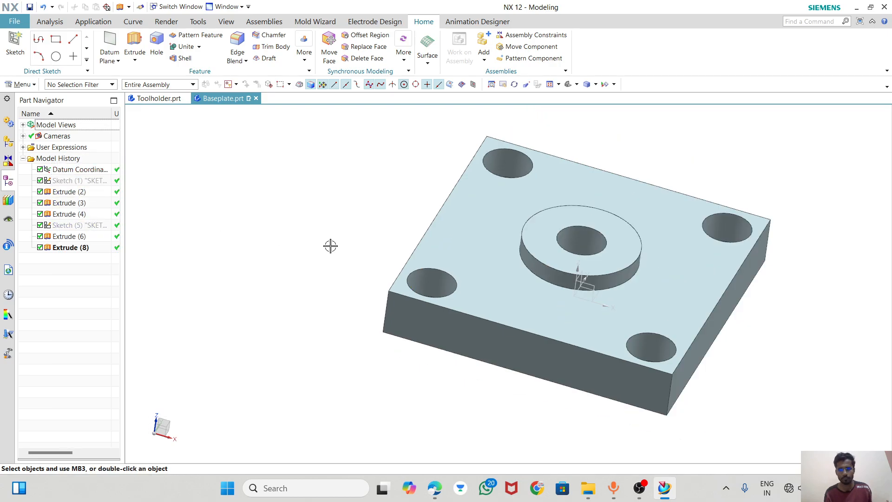
key(alt+Tab)
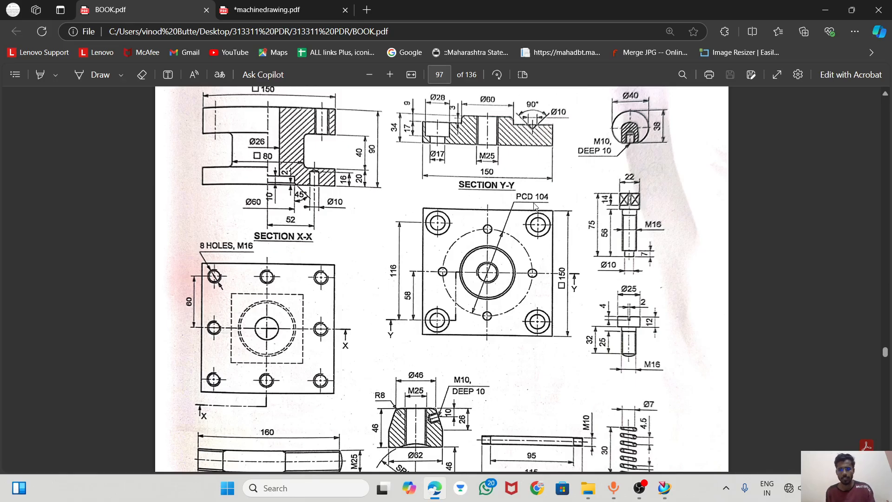
key(alt+Tab)
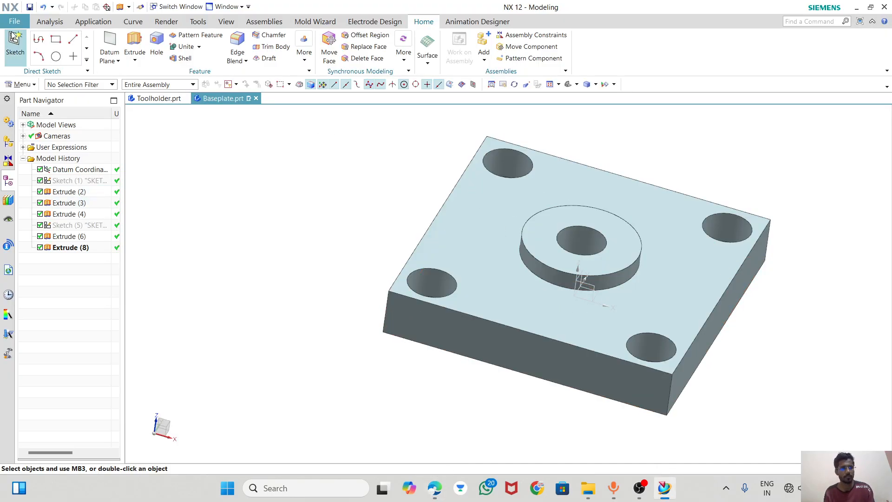
click(15, 44)
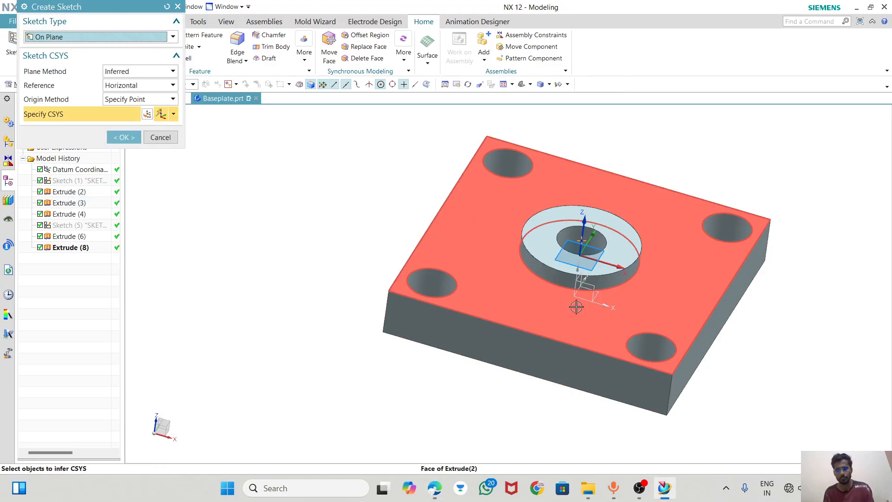
click(649, 276)
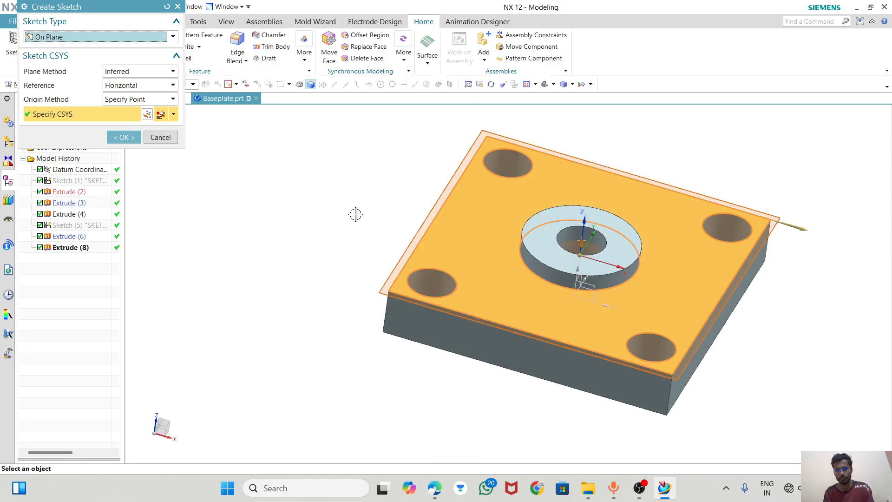
click(123, 137)
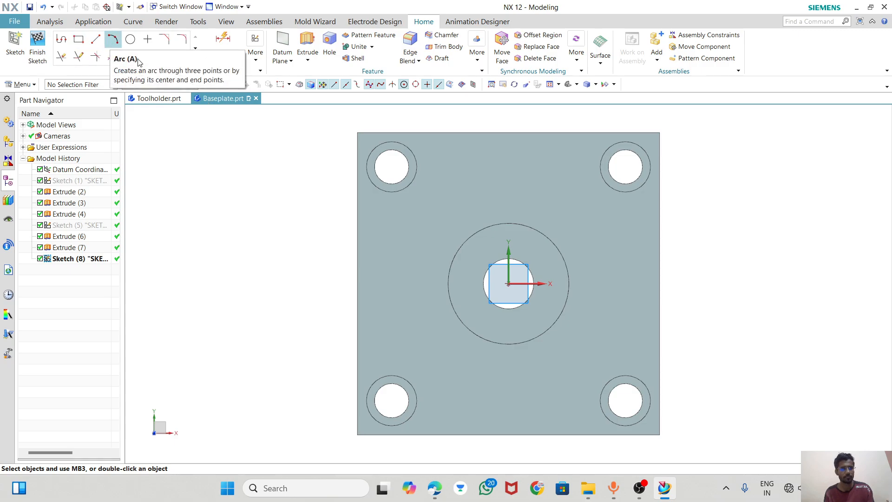
key(alt+Tab)
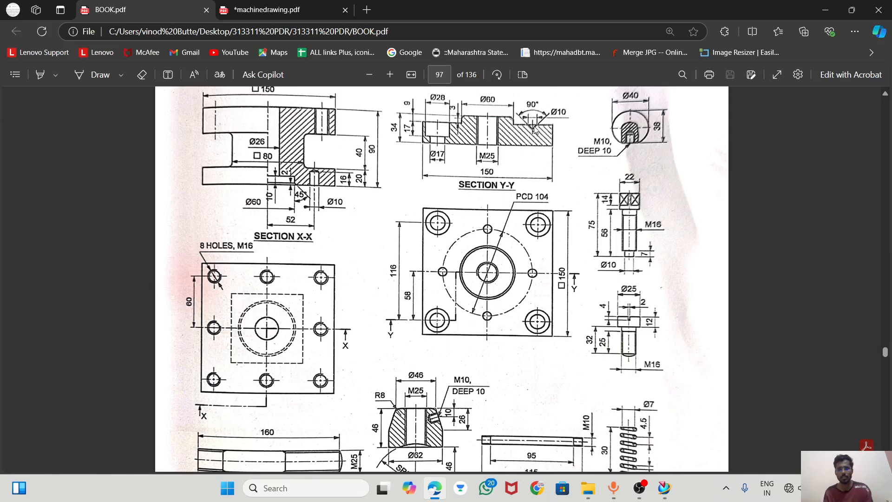
key(alt+Tab)
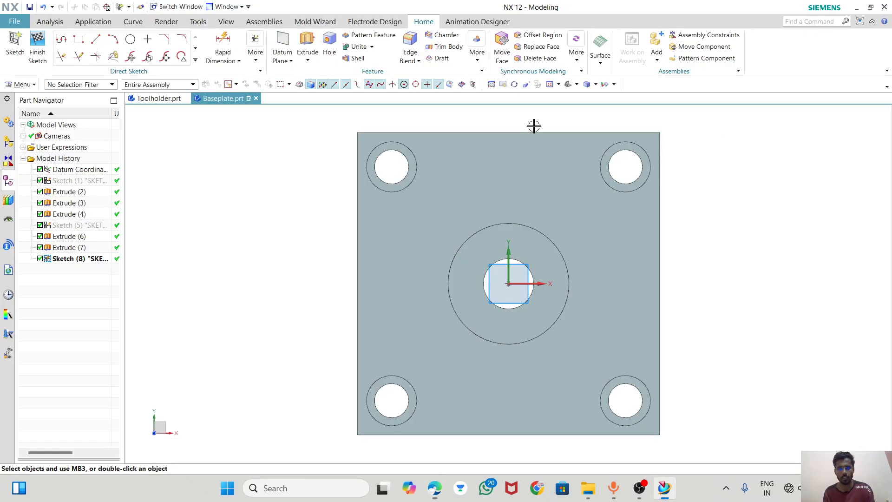
click(38, 39)
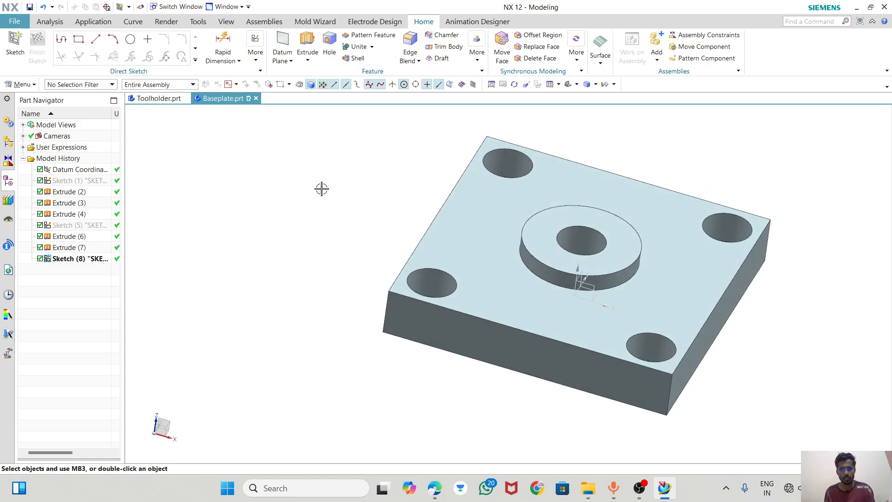
- Create a sketch on the vertical XZ plane of the datum coordinate system at the plate's centre
click(17, 53)
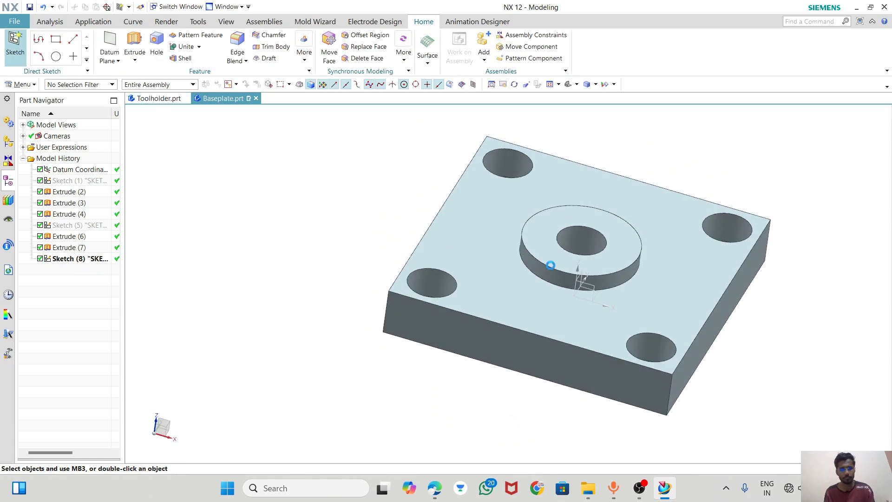
click(591, 283)
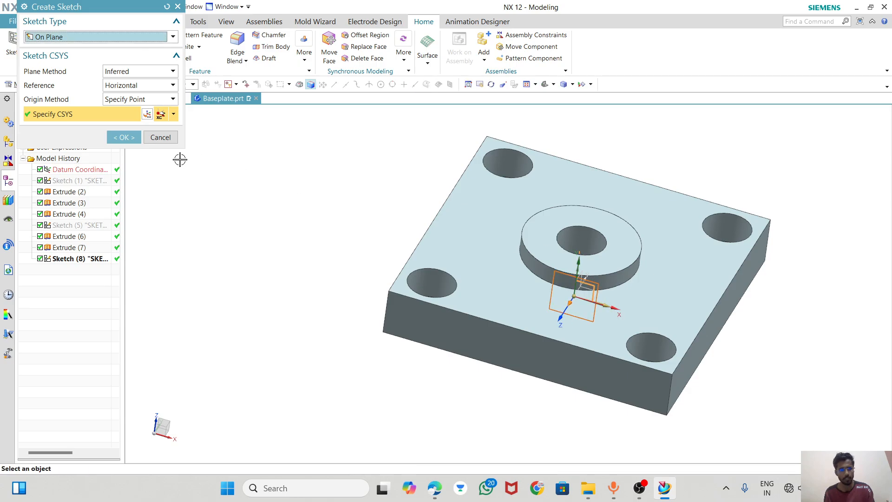
click(132, 142)
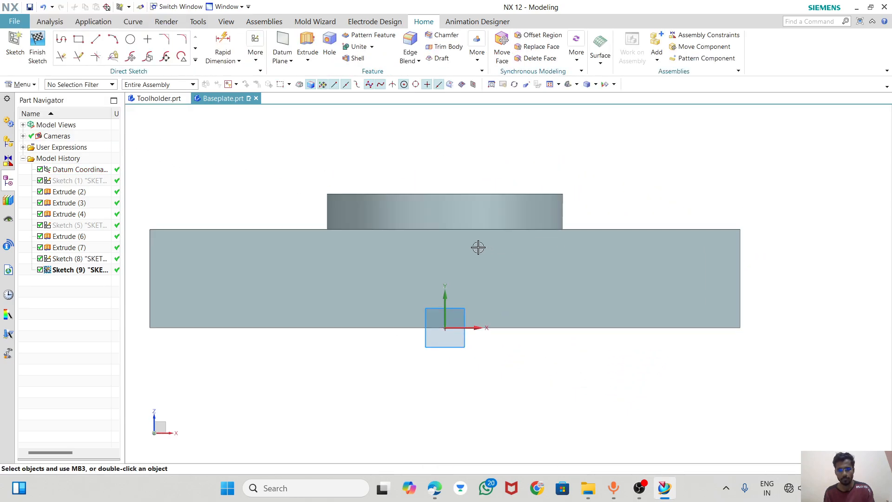
- Sketch a downward-pointing triangle above the plate beside the boss, with a 10 mm horizontal top line and sloping sides about 8.6 mm long
click(97, 40)
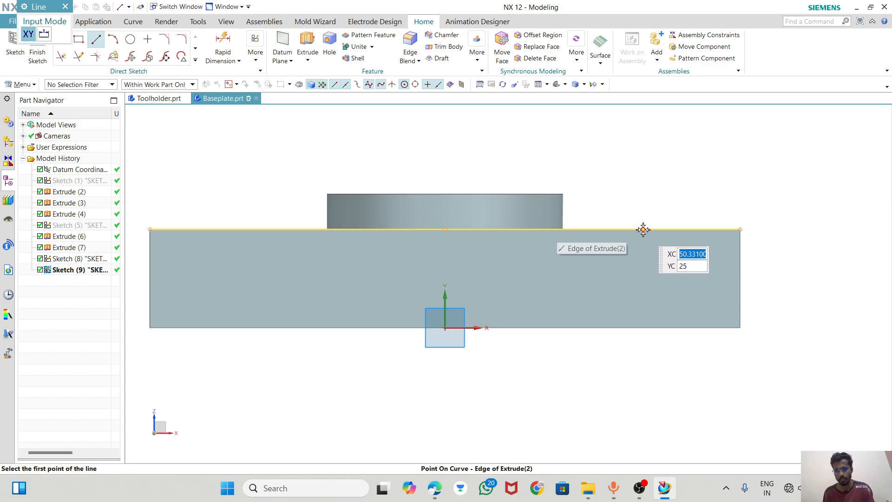
click(598, 178)
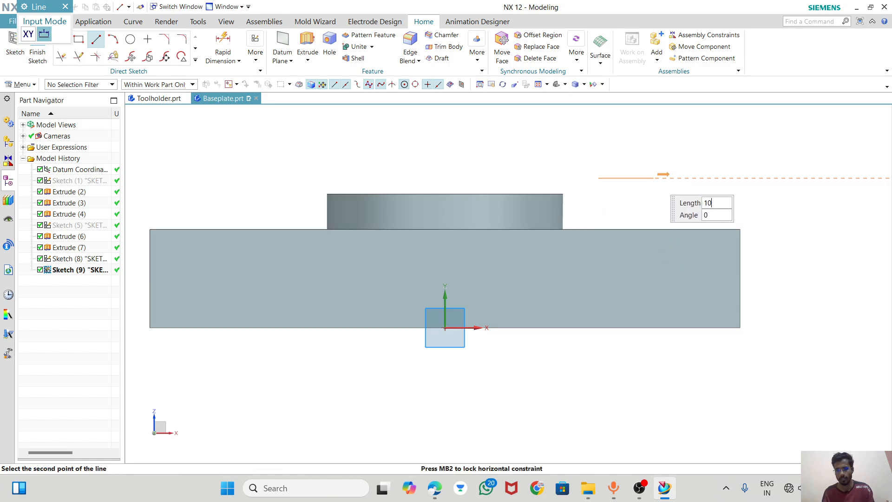
click(640, 179)
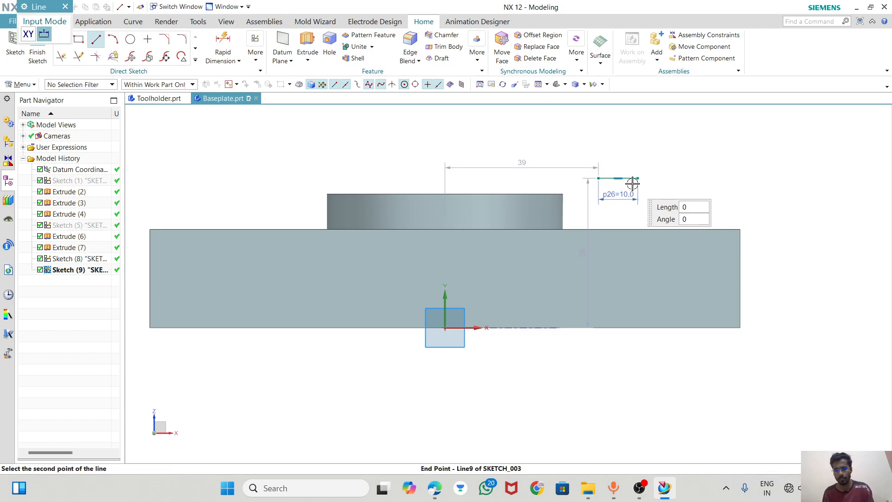
click(620, 206)
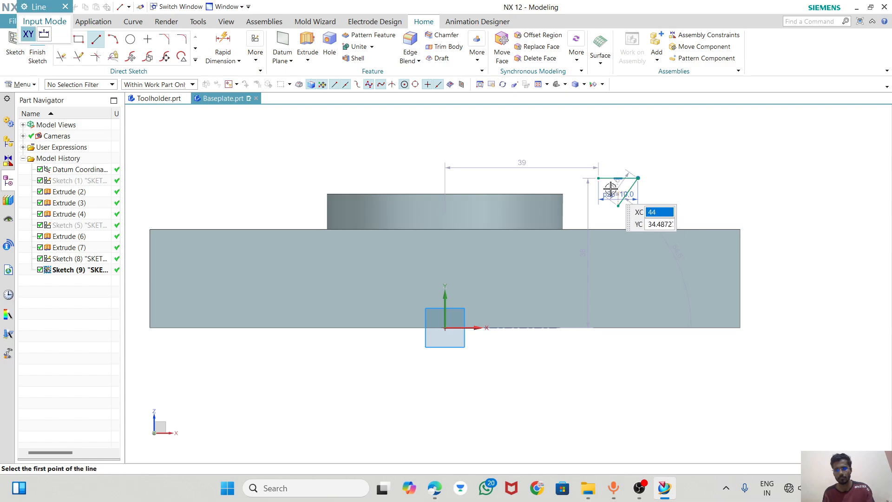
click(598, 178)
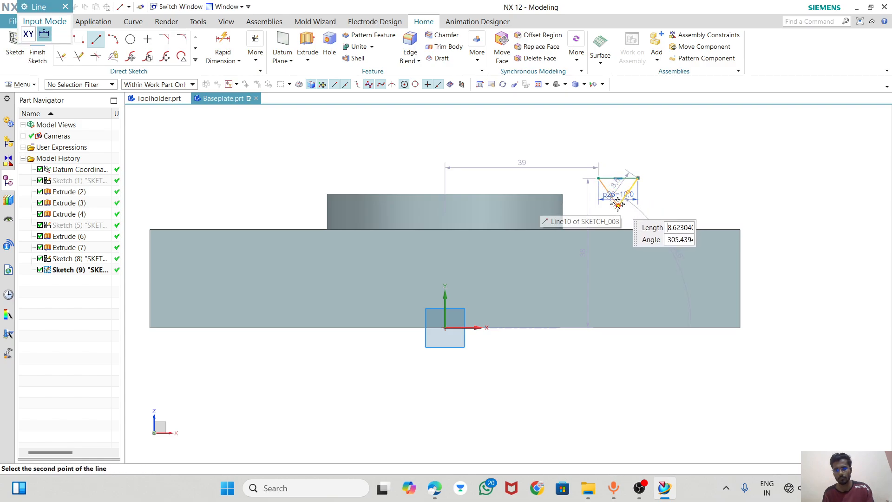
click(619, 204)
scroll(634, 185, up, 3)
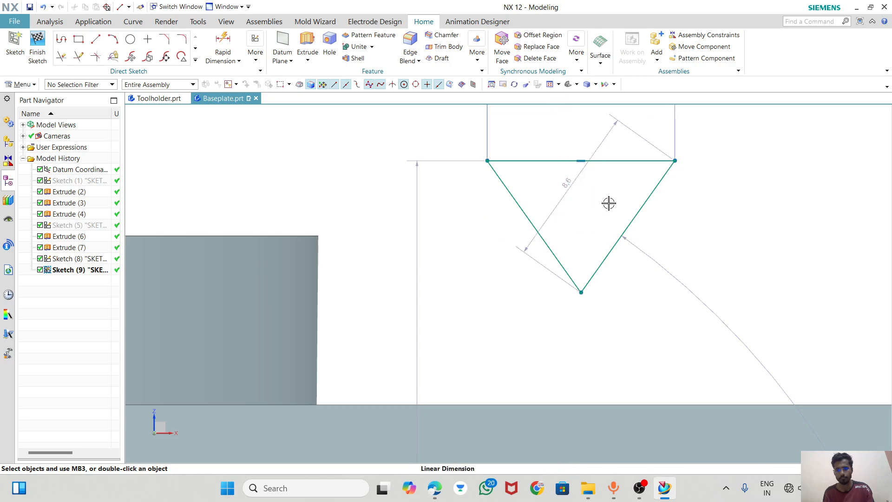
scroll(604, 200, down, 3)
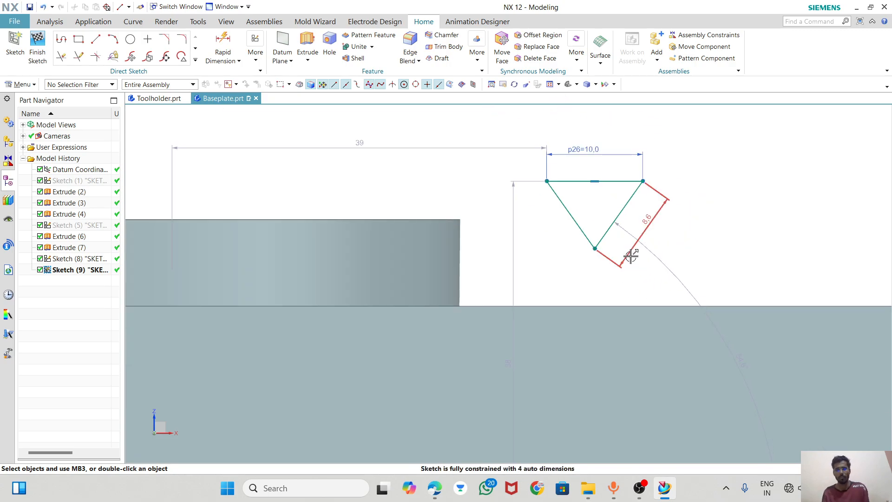
- Constrain the triangle's two sloping sides perpendicular to each other and align their apex with the top line's midpoint
double_click(604, 230)
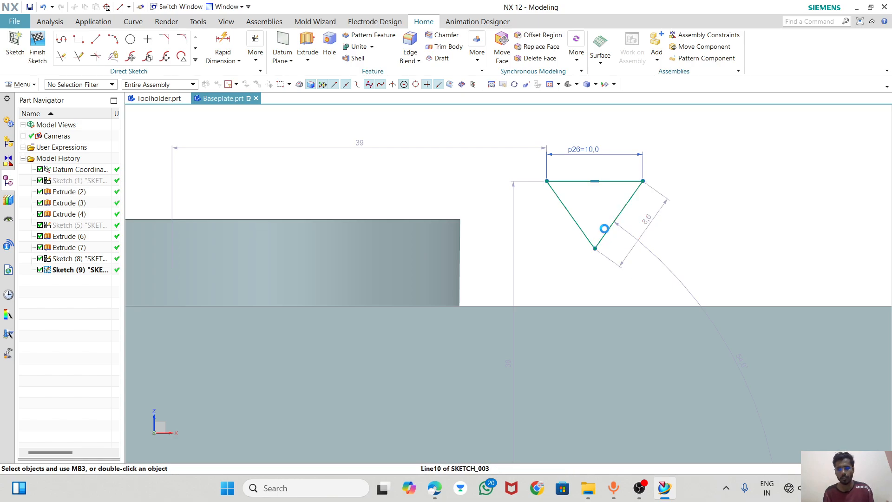
click(566, 198)
click(620, 212)
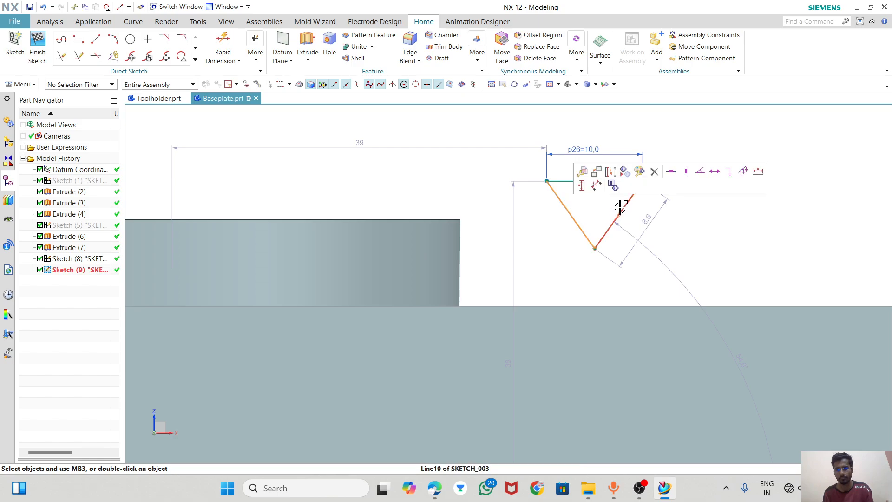
click(727, 178)
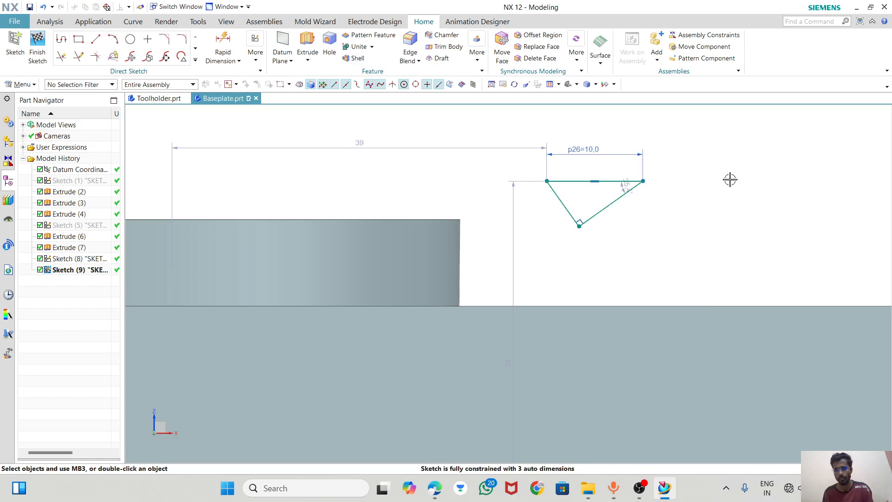
click(579, 226)
click(594, 181)
click(647, 168)
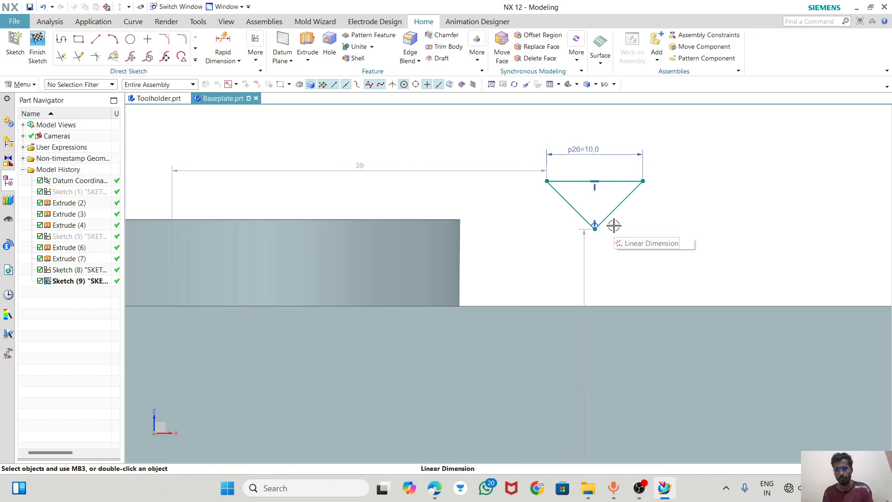
- Dimension the horizontal distance from the vertical axis to the triangle's centre as 104/2, checking the pitch circle diameter in BOOK.pdf
scroll(607, 203, down, 2)
scroll(607, 202, up, 2)
scroll(599, 184, down, 3)
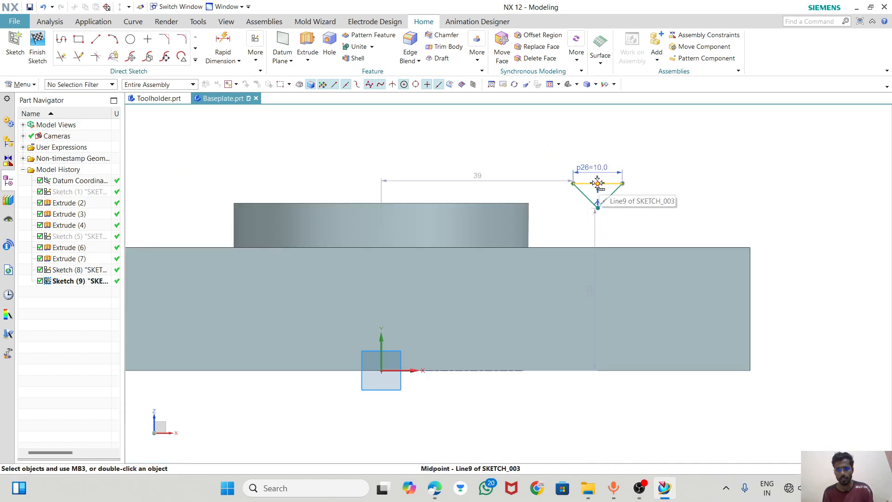
click(383, 343)
click(598, 186)
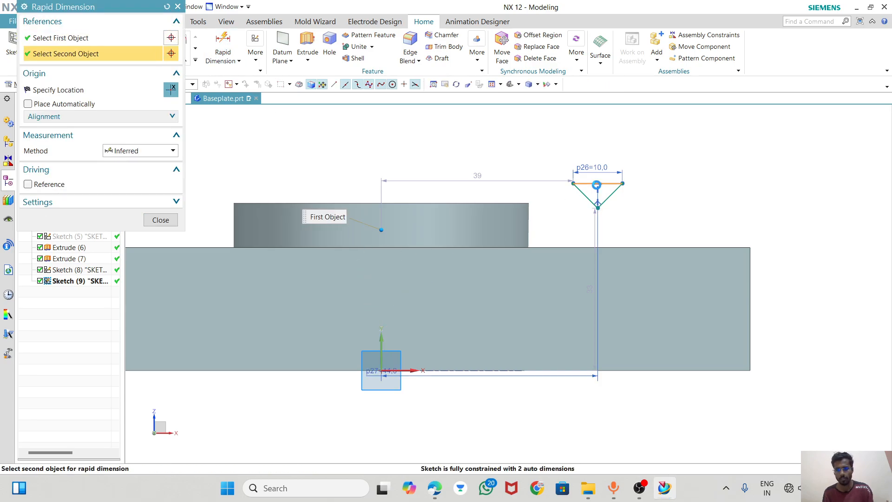
click(458, 146)
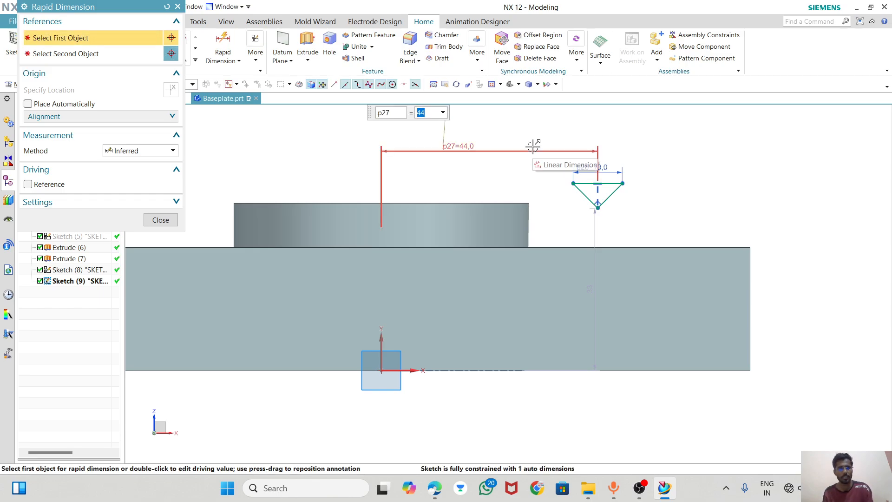
key(alt+Tab)
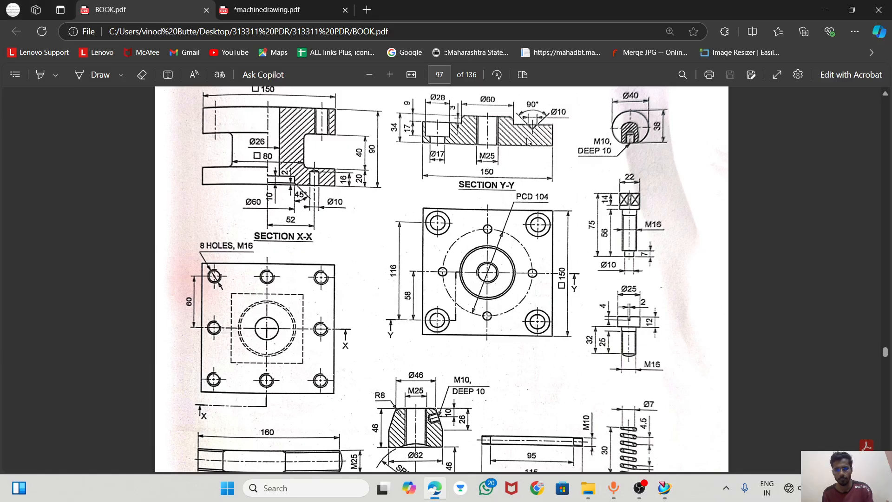
key(alt+Tab)
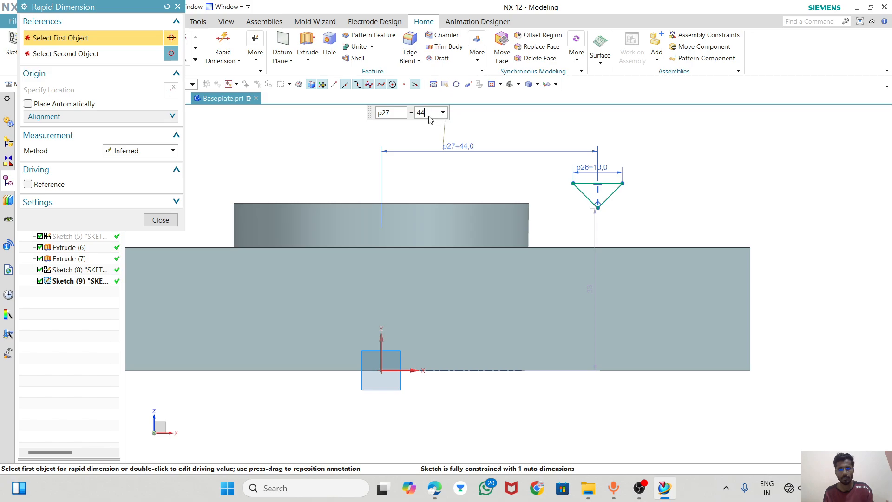
text(2)
key(Return)
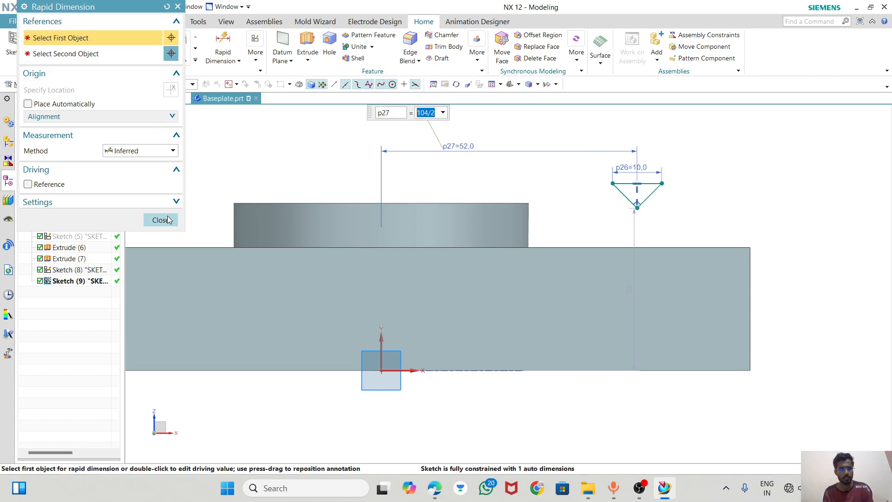
click(170, 220)
- Draw a vertical centre line from the triangle's lower apex to the midpoint of its top line
scroll(662, 198, up, 2)
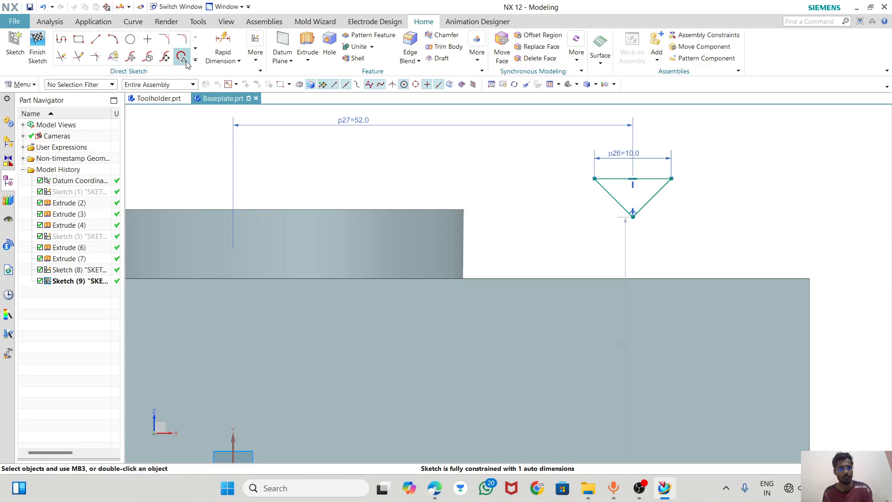
click(96, 40)
click(633, 215)
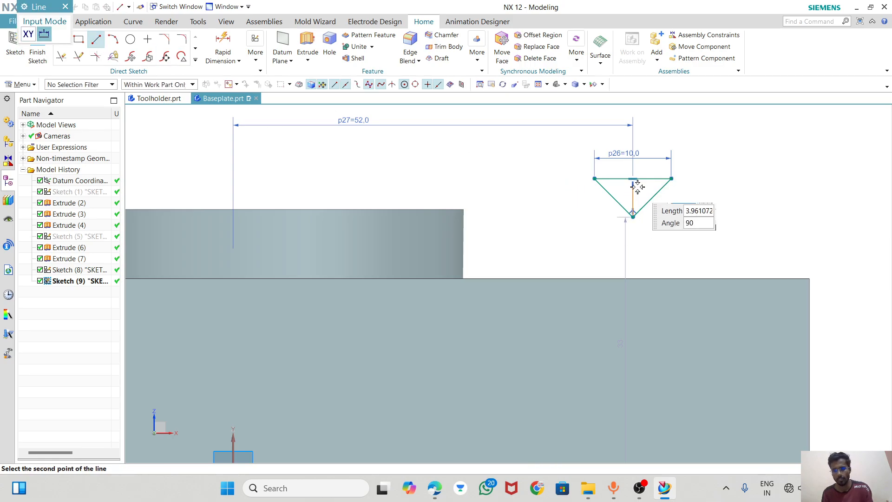
click(634, 178)
key(Escape)
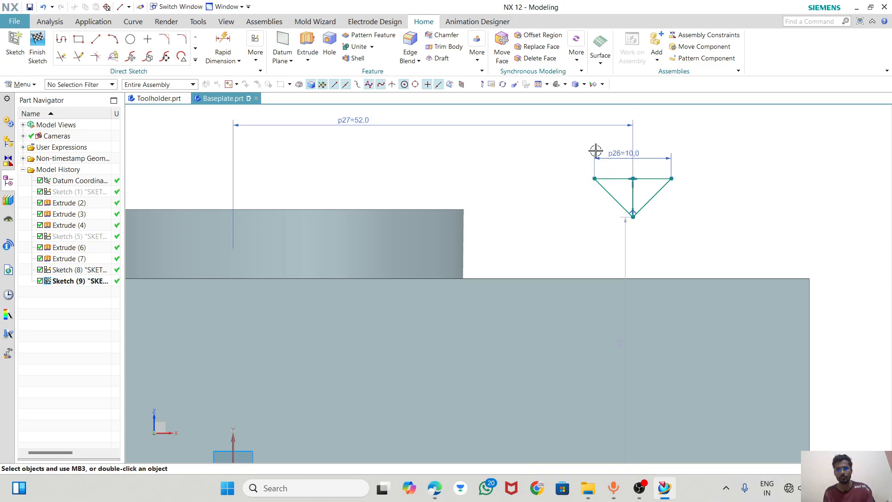
scroll(475, 147, down, 2)
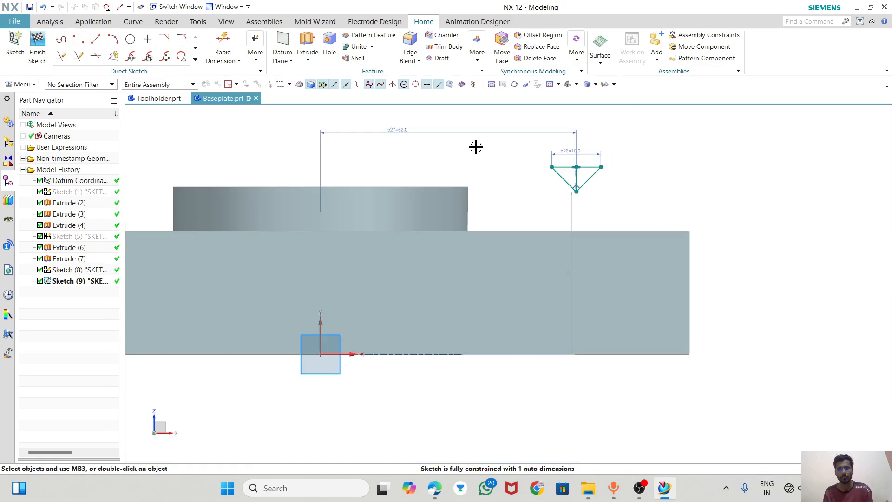
- Align the midpoint of the triangle's top line horizontally with the plate's upper corner and finish the sketch
click(577, 167)
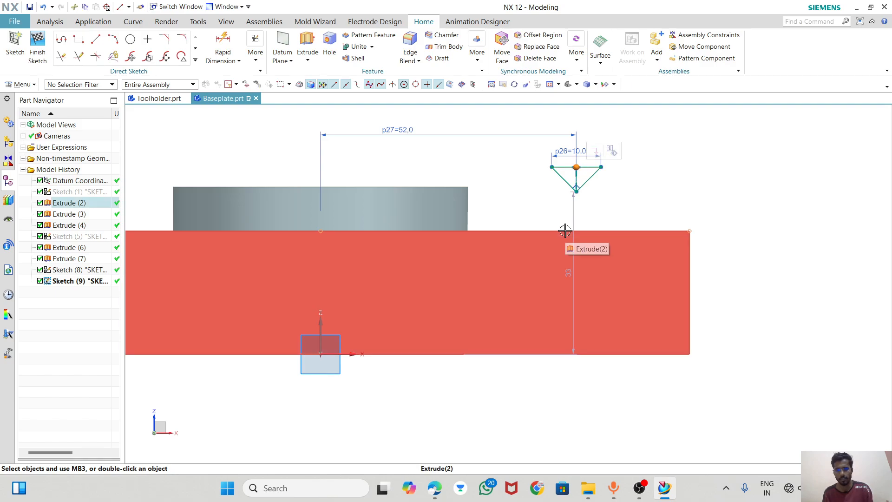
click(688, 231)
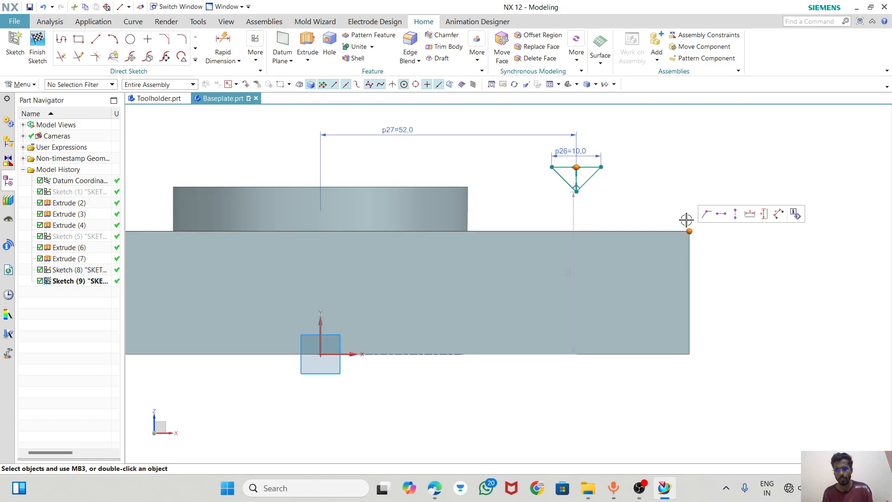
click(722, 215)
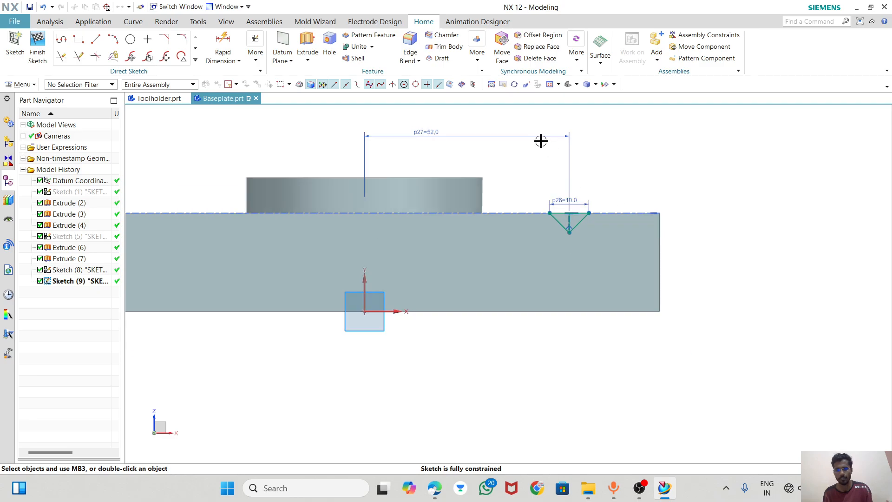
scroll(540, 140, up, 1)
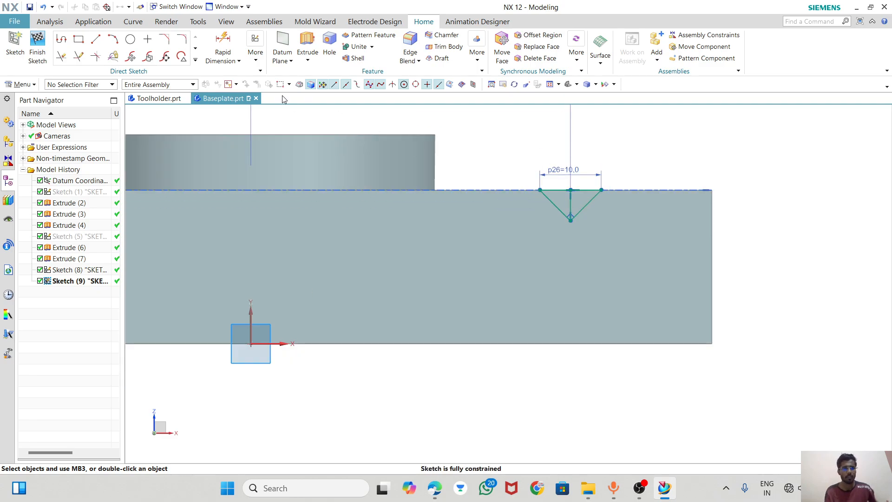
click(37, 43)
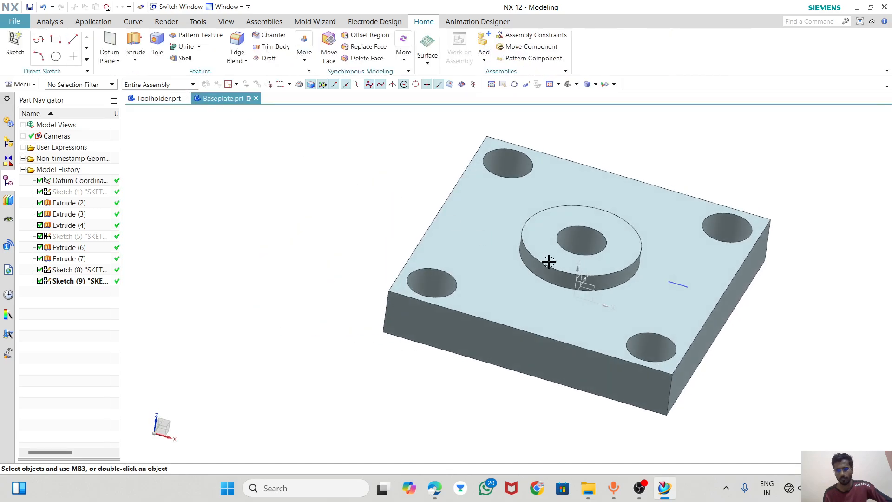
- Start a Revolve, hide the plate body and select the half-triangle beside the centre line as the section
right_click(641, 284)
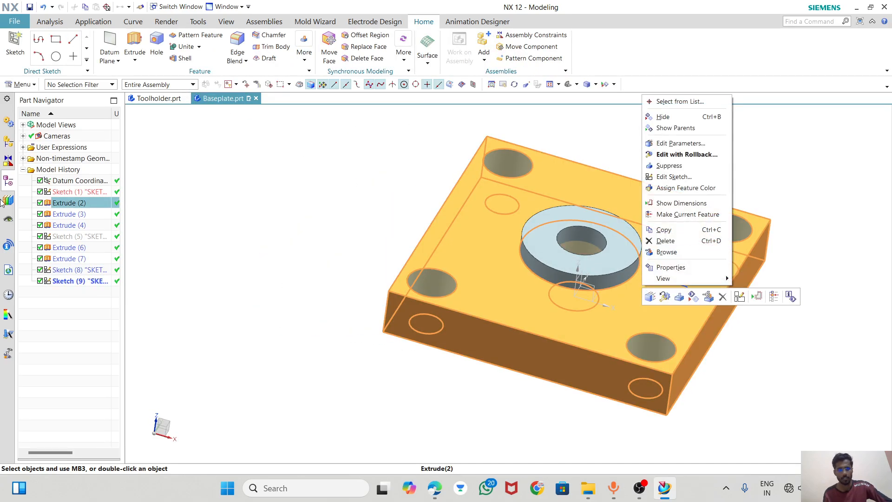
click(156, 176)
click(135, 60)
click(148, 84)
drag(118, 8, 278, 142)
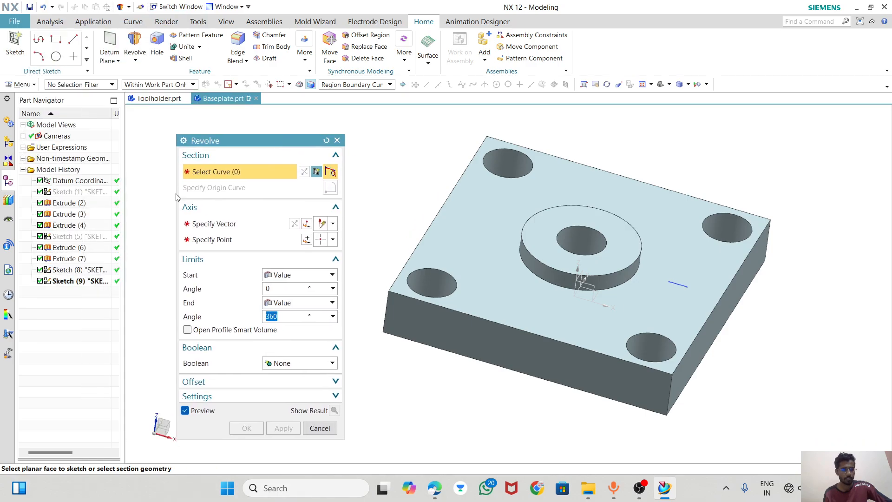
right_click(73, 204)
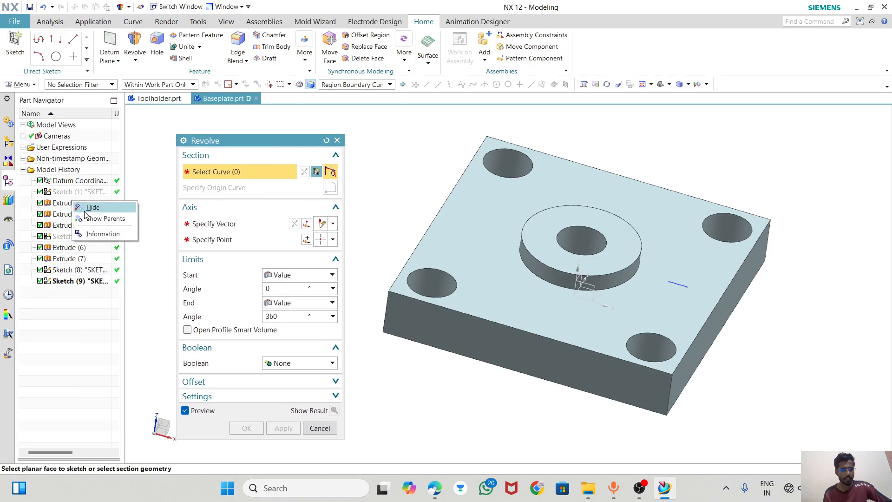
click(92, 208)
scroll(706, 279, up, 5)
click(832, 266)
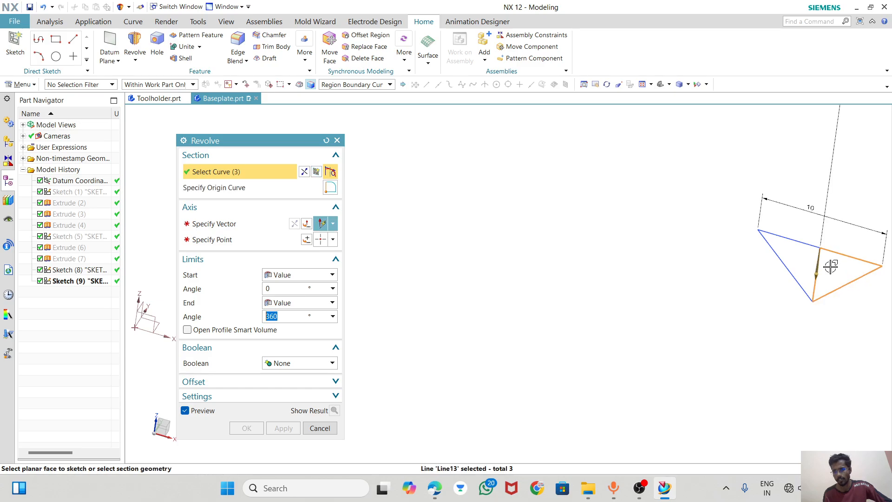
- Use the triangle's vertical centre line as the axis for the 360° revolve
click(213, 224)
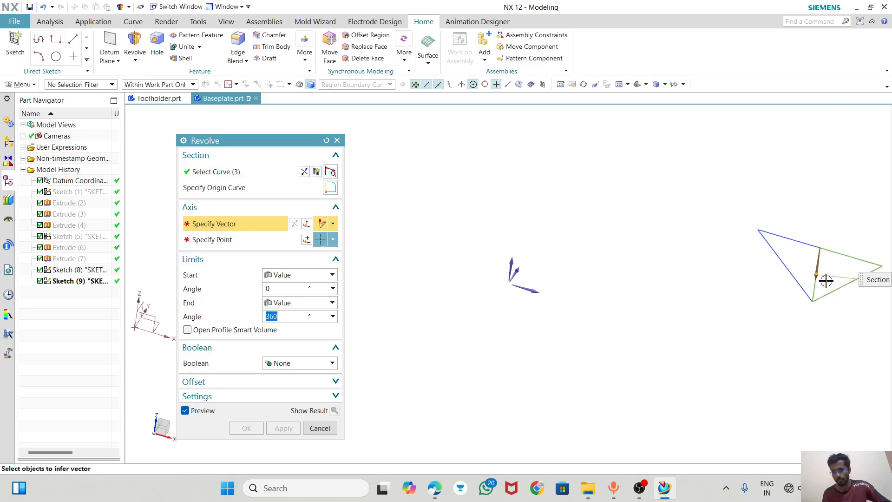
scroll(818, 269, up, 5)
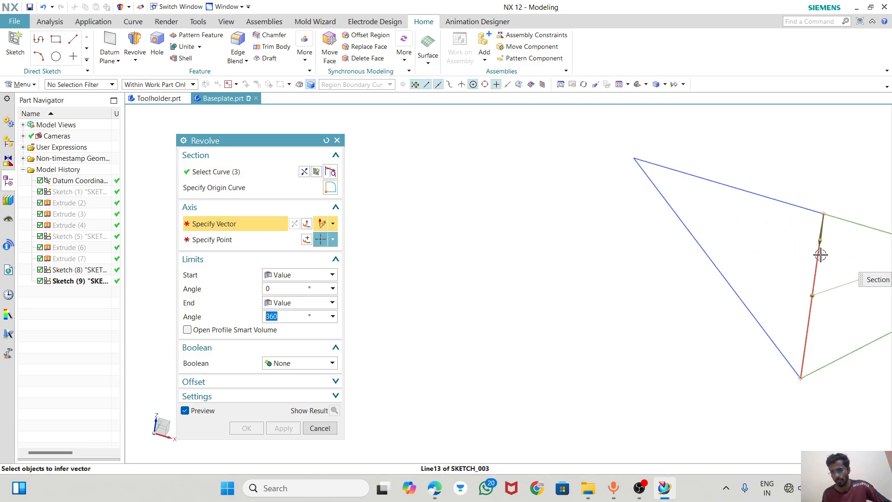
click(813, 278)
scroll(734, 252, down, 3)
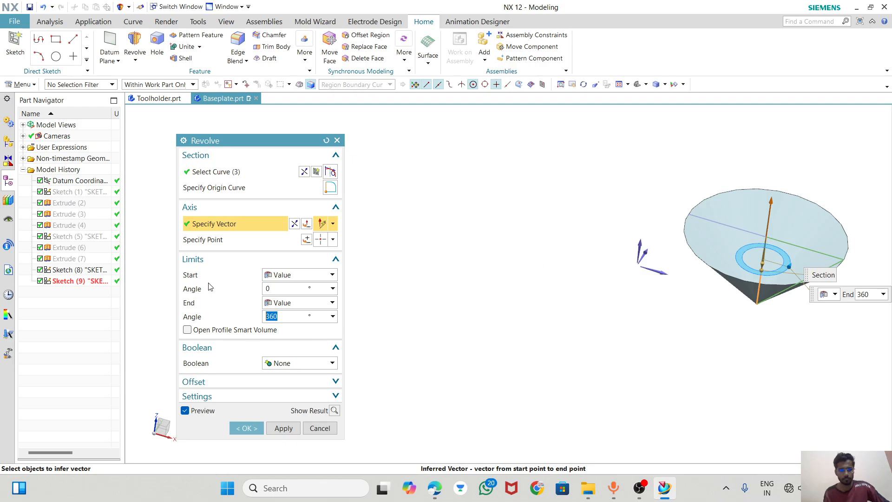
- Show the plate body again and subtract the revolved cone from it
right_click(67, 205)
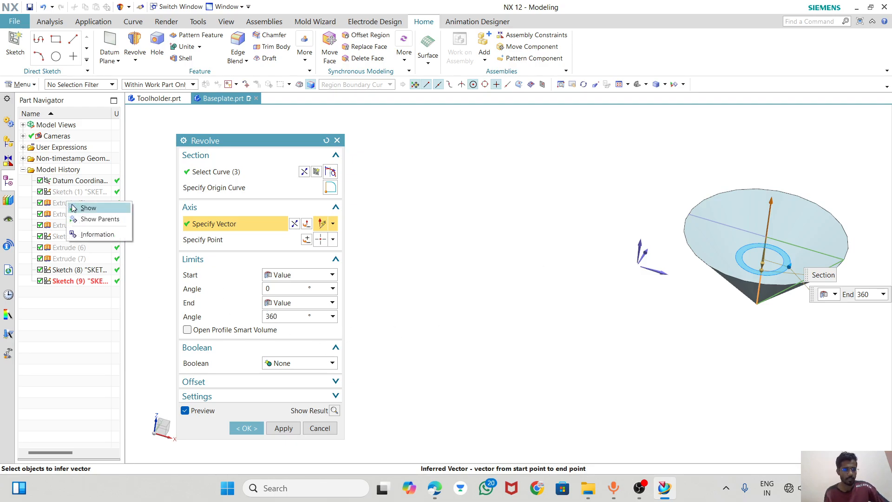
click(74, 208)
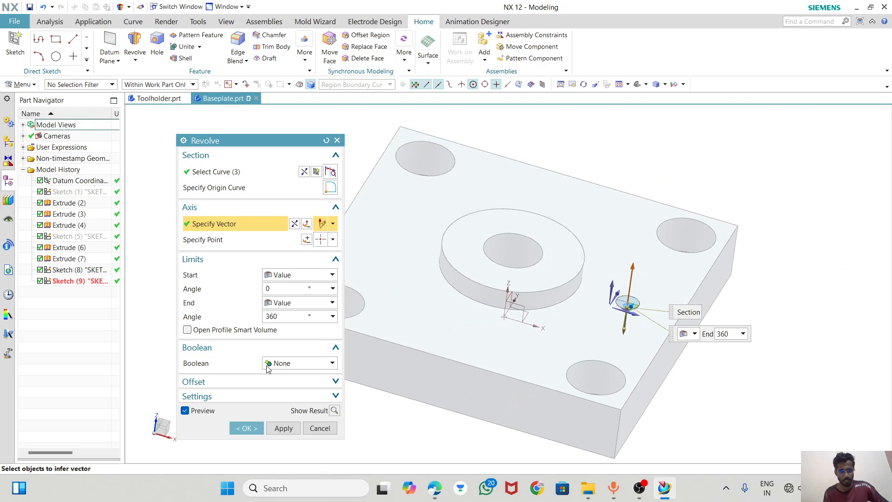
click(267, 368)
click(291, 392)
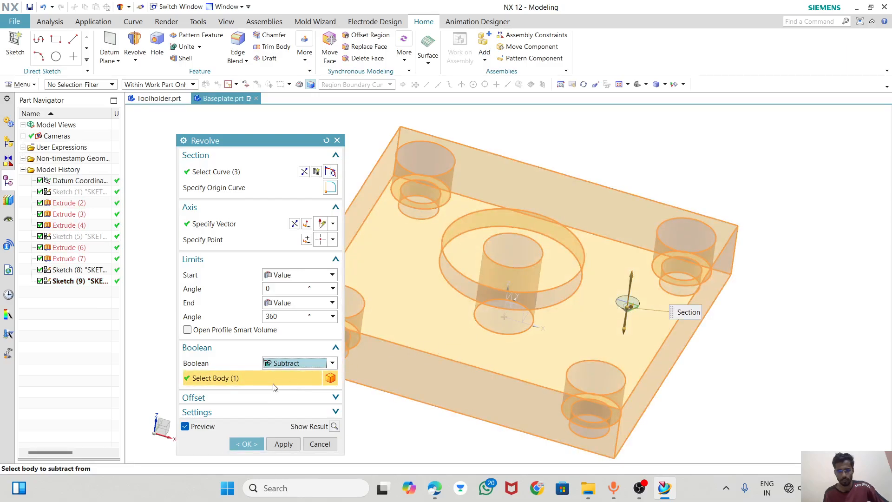
click(246, 444)
- Hide the triangle sketch inside the conical recess
middle_drag(604, 356, 614, 339)
scroll(614, 325, up, 5)
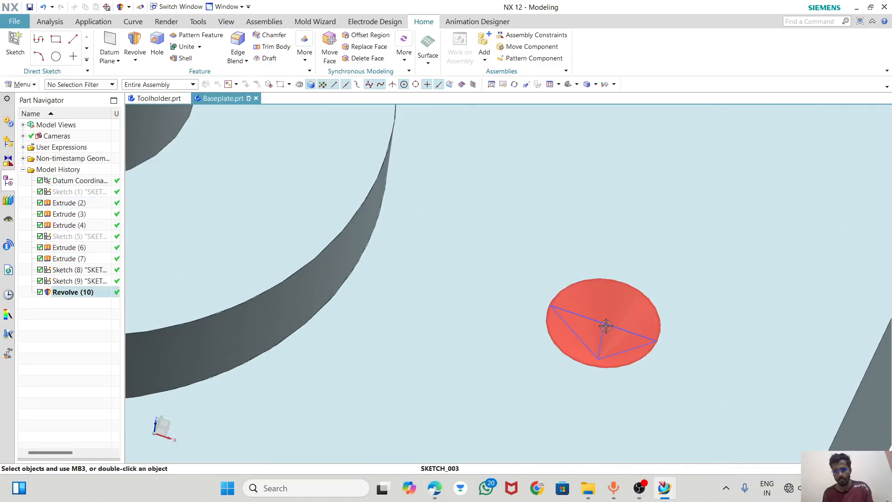
right_click(604, 321)
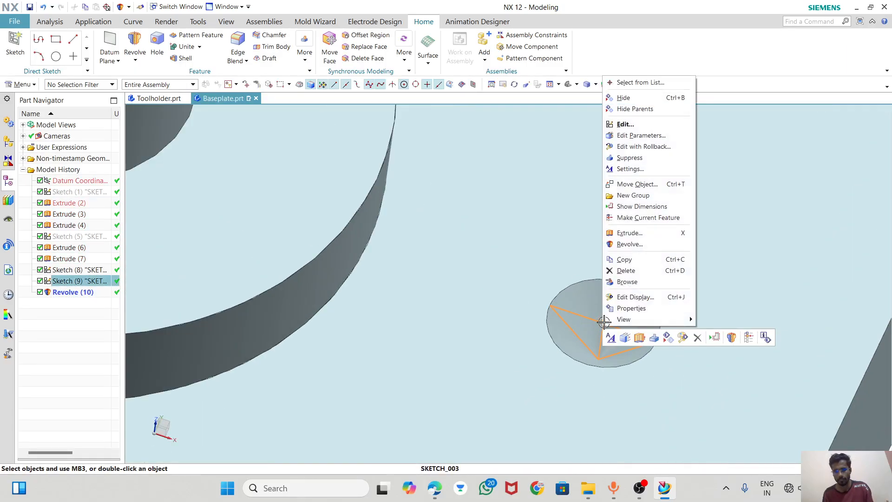
click(623, 97)
scroll(613, 109, down, 2)
scroll(550, 239, down, 2)
middle_drag(520, 326, 537, 312)
- Examine the conical recess beside the boss from several angles and distances
click(571, 87)
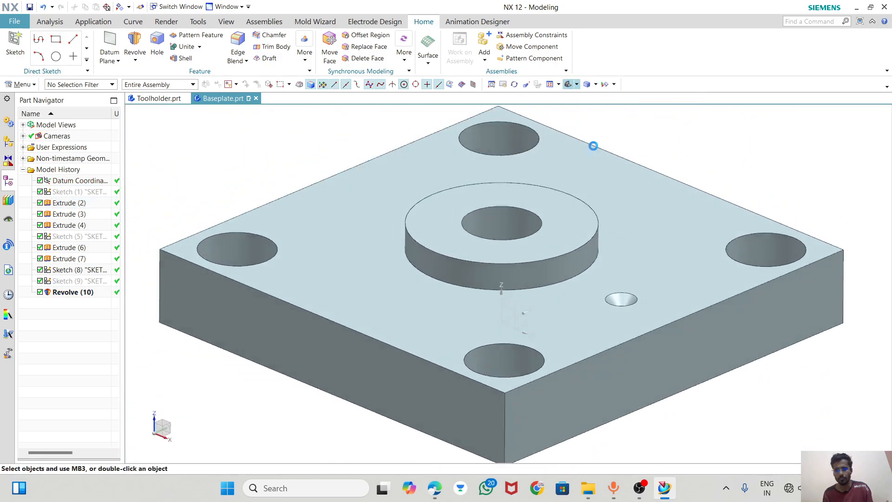
scroll(631, 321, up, 1)
middle_drag(632, 321, 627, 362)
scroll(577, 299, down, 3)
middle_drag(577, 298, 598, 289)
scroll(594, 237, up, 3)
scroll(575, 190, up, 4)
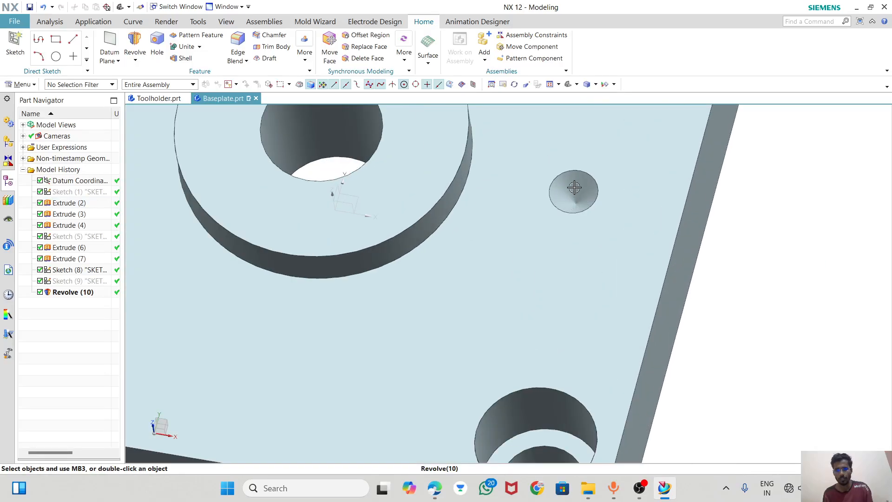
scroll(575, 195, down, 5)
middle_drag(524, 238, 534, 201)
scroll(549, 205, up, 6)
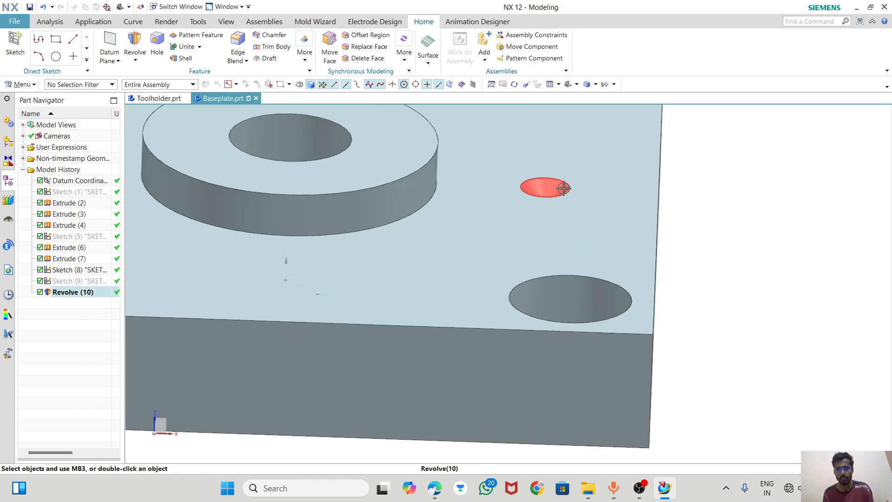
scroll(476, 218, down, 4)
scroll(476, 218, down, 2)
middle_drag(476, 218, 482, 186)
click(484, 181)
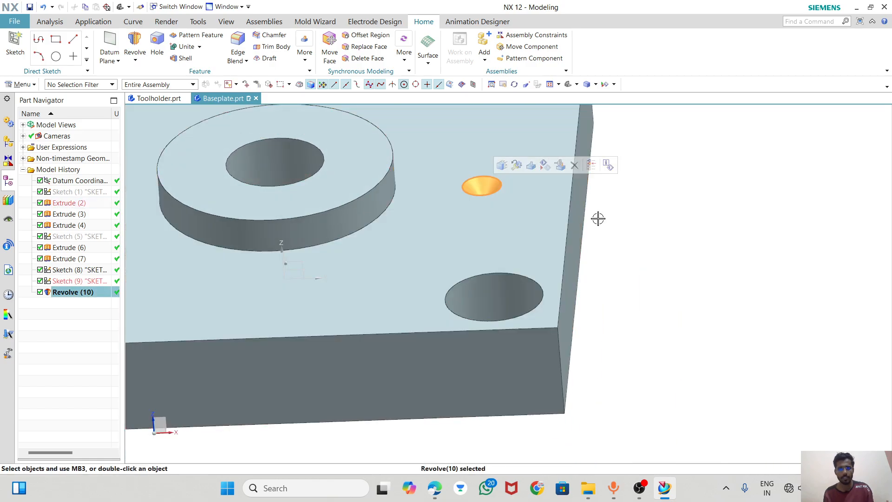
click(309, 72)
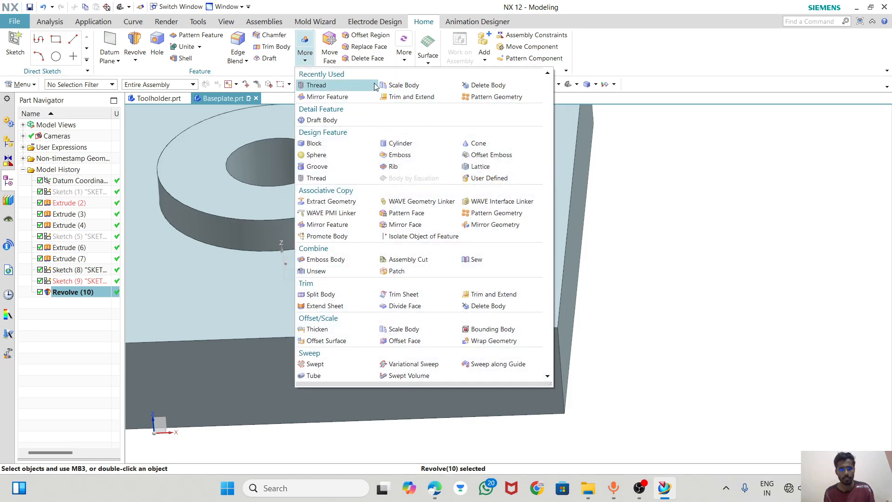
click(245, 60)
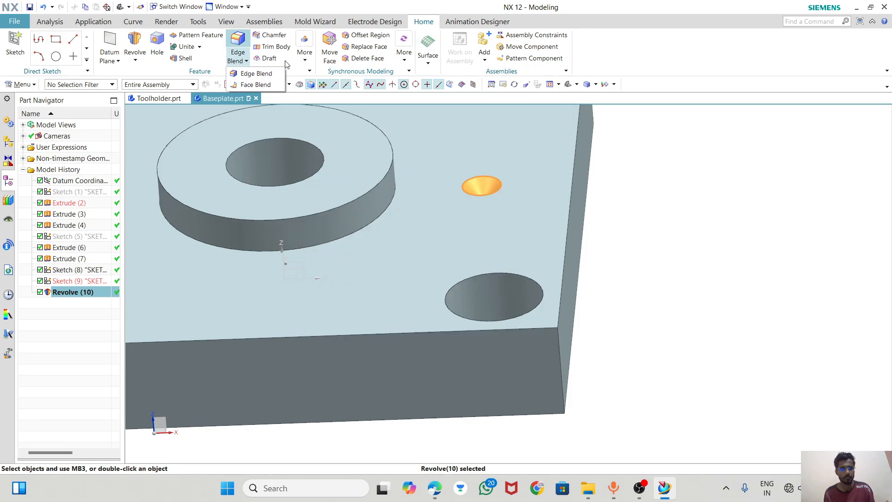
click(305, 55)
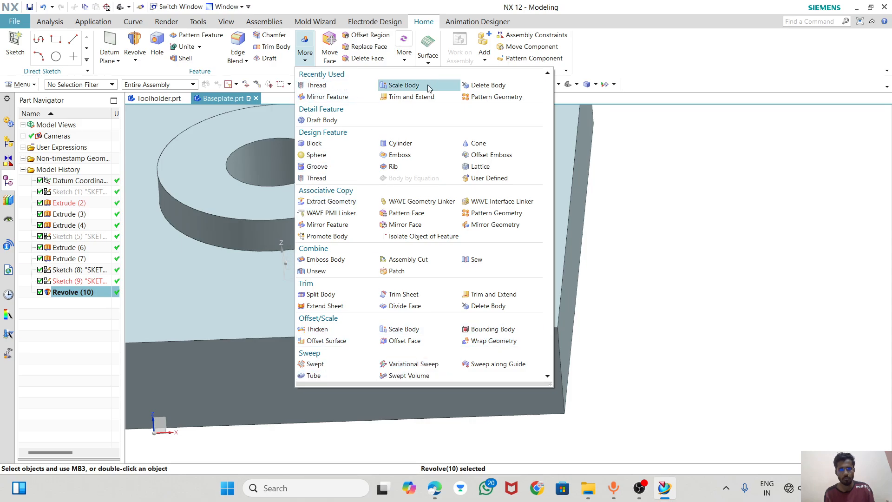
click(495, 96)
scroll(677, 167, down, 2)
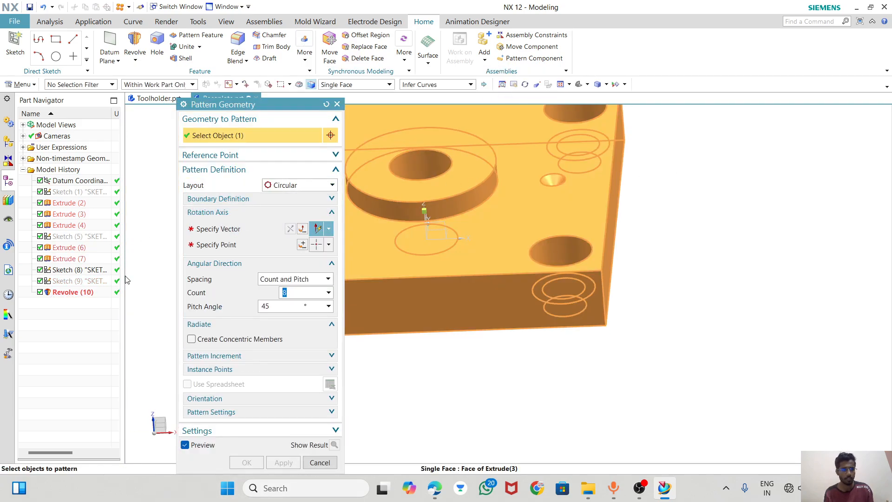
click(325, 105)
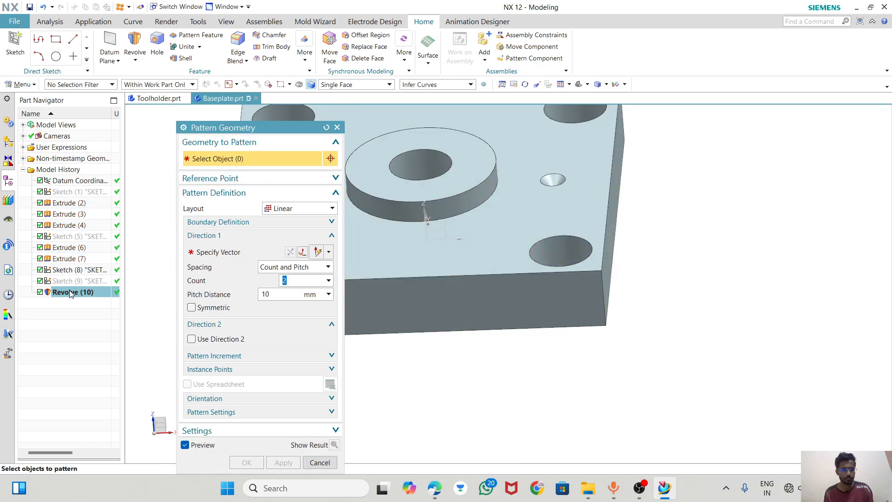
click(336, 127)
- Try to pattern the conical recess circularly with Pattern Geometry about a vertical axis through the centre of the boss's bore
click(305, 59)
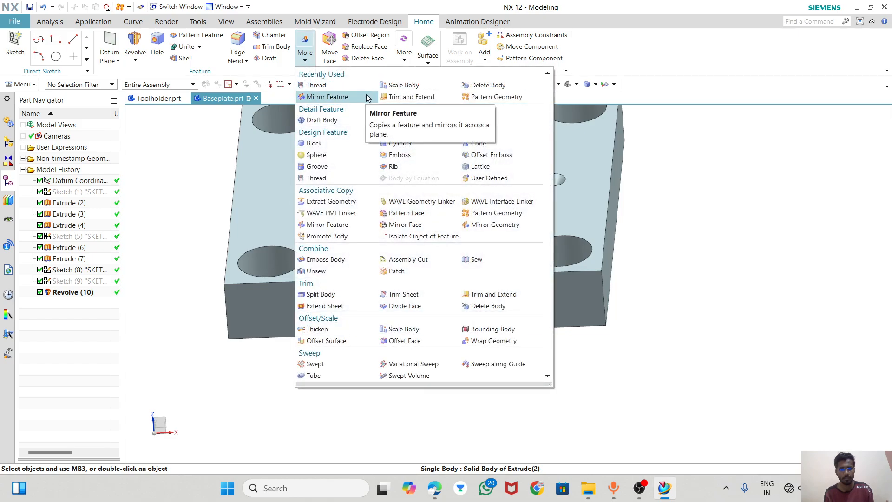
click(483, 213)
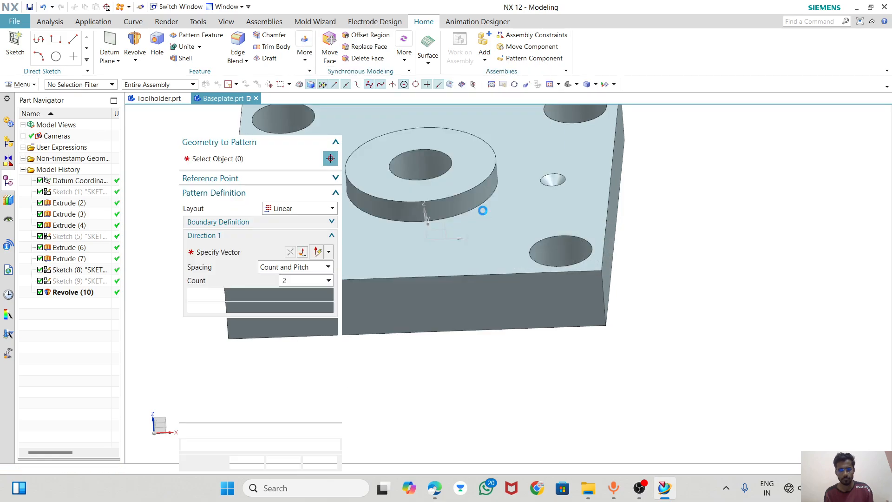
click(84, 294)
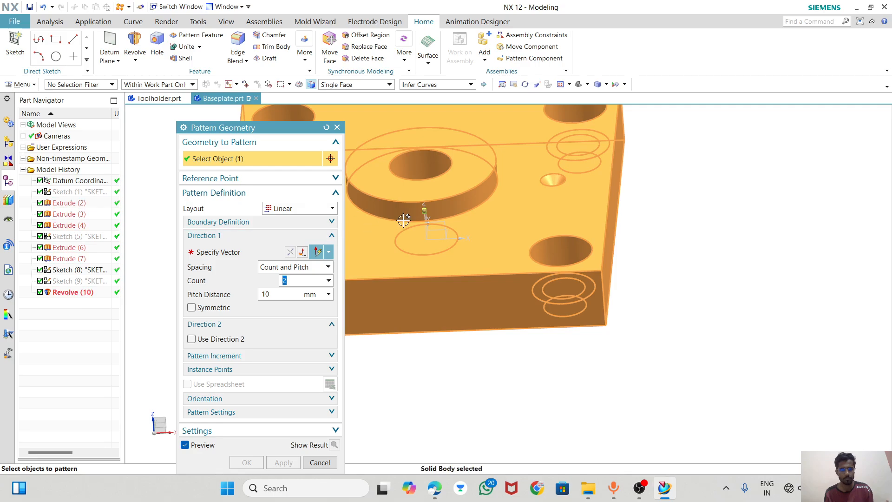
click(311, 208)
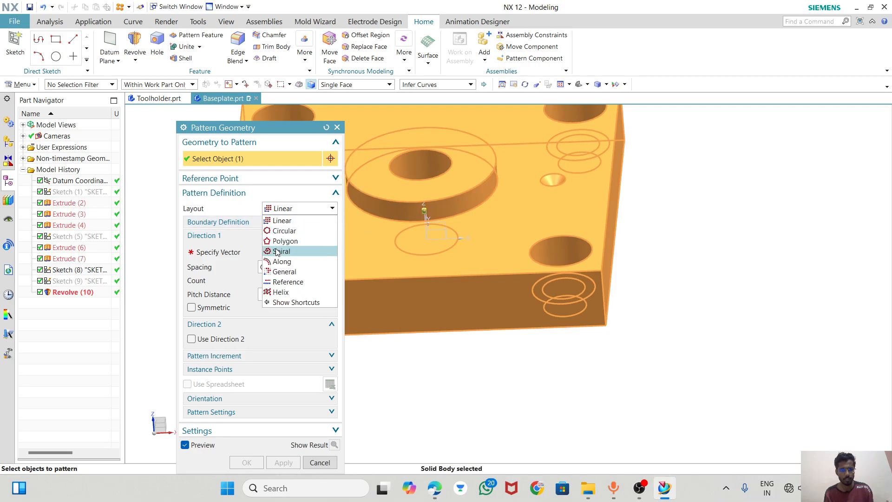
click(284, 231)
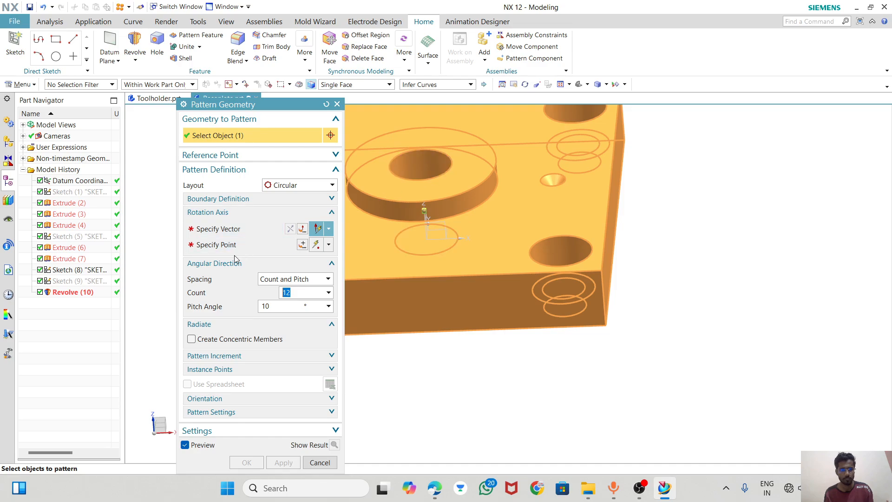
click(221, 232)
click(506, 263)
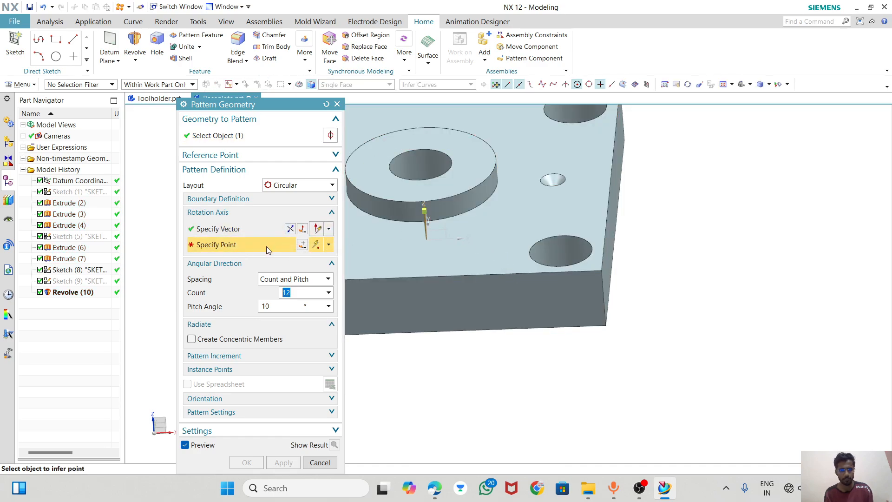
middle_drag(395, 209, 385, 183)
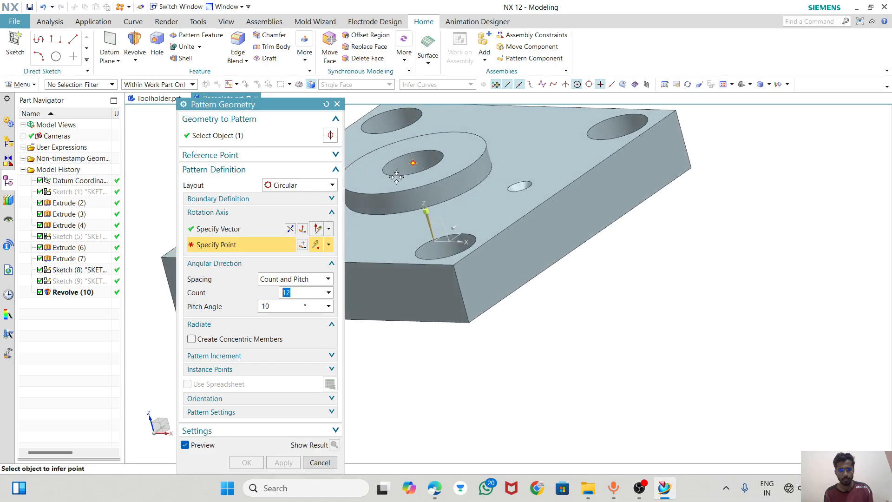
click(413, 163)
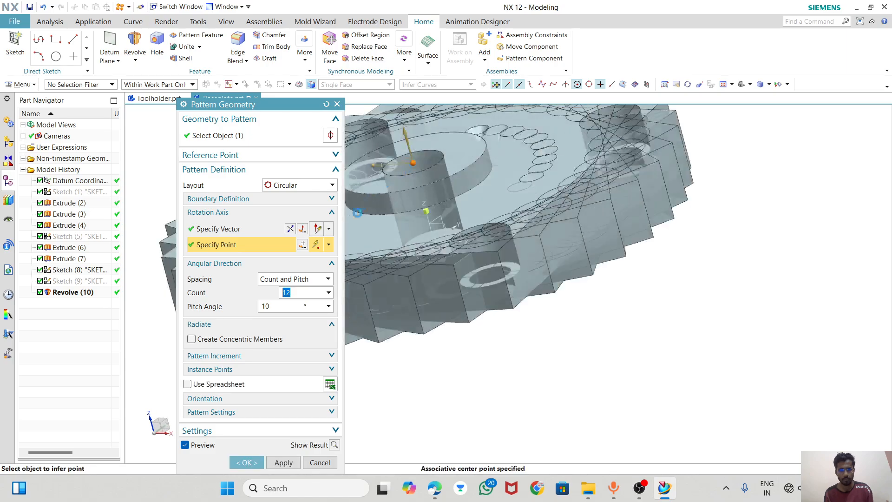
click(320, 462)
middle_drag(359, 246, 400, 265)
scroll(558, 195, up, 3)
double_click(563, 182)
scroll(494, 197, down, 3)
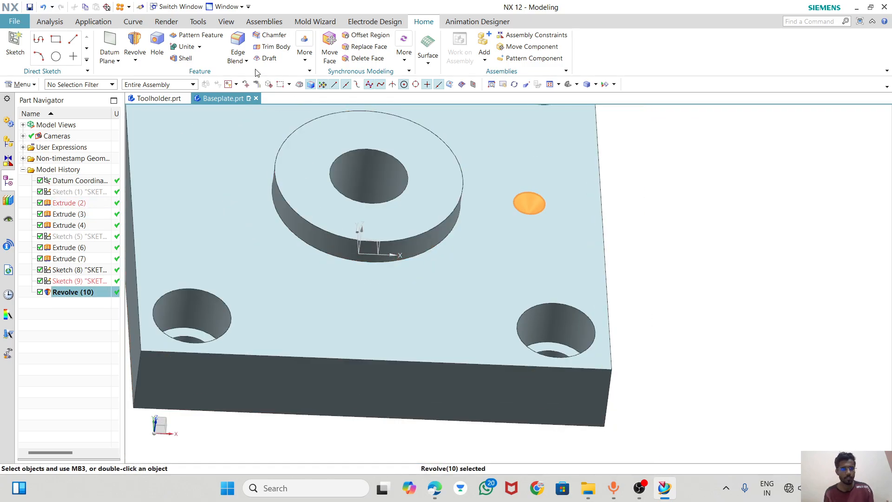
click(305, 51)
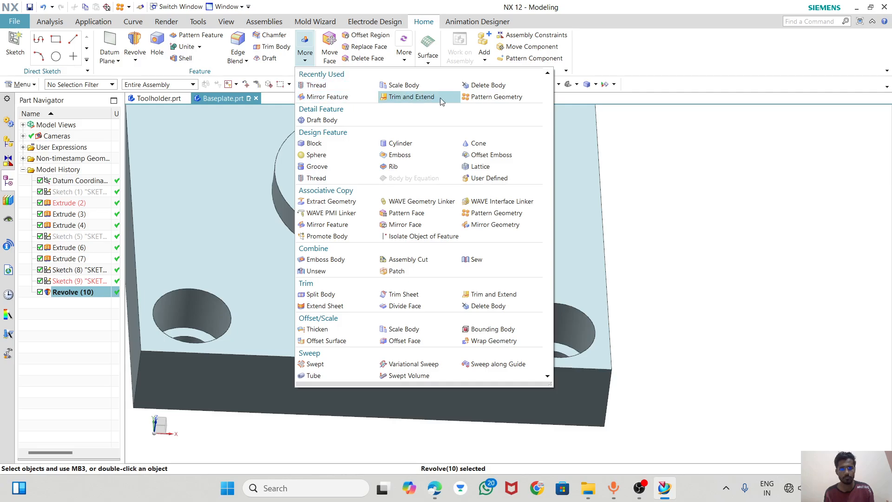
click(505, 98)
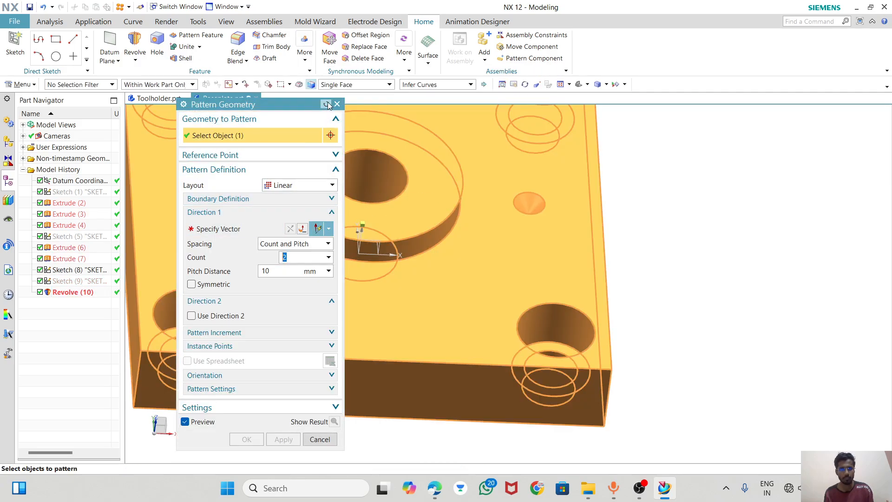
click(345, 88)
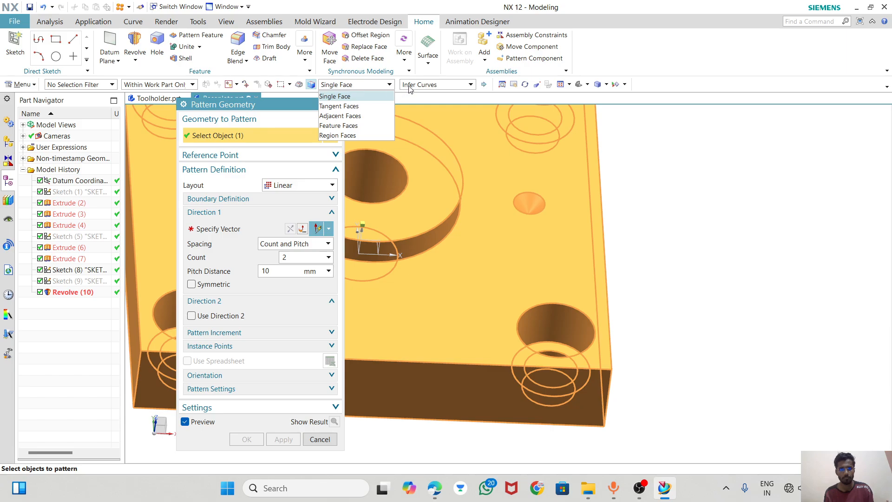
click(409, 89)
click(414, 96)
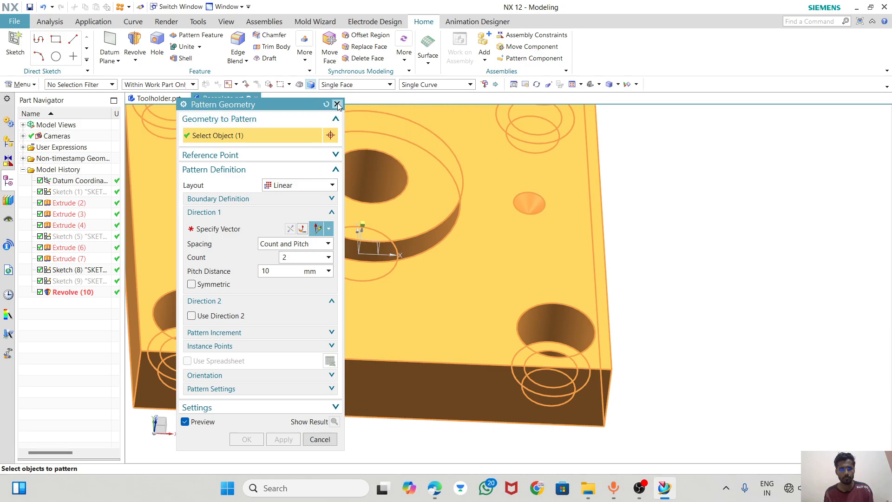
click(325, 103)
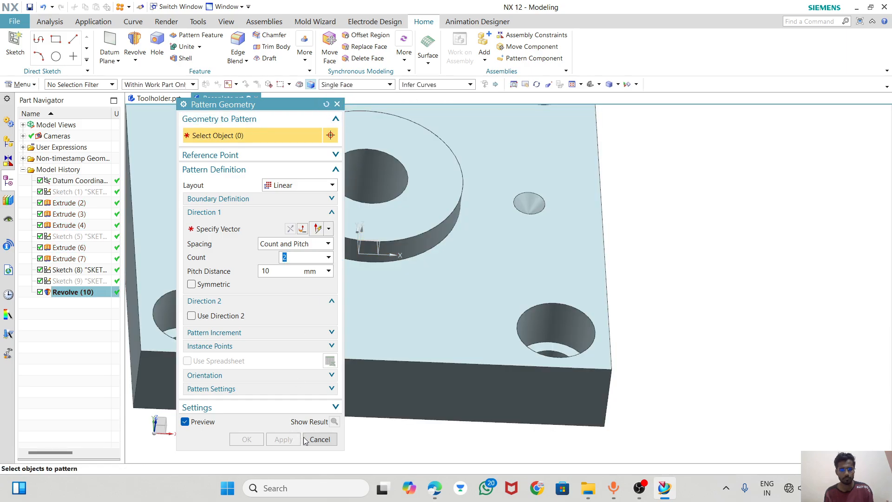
click(319, 439)
- Show the triangle sketch inside the conical recess beside the boss again
scroll(555, 307, down, 3)
middle_drag(555, 307, 534, 322)
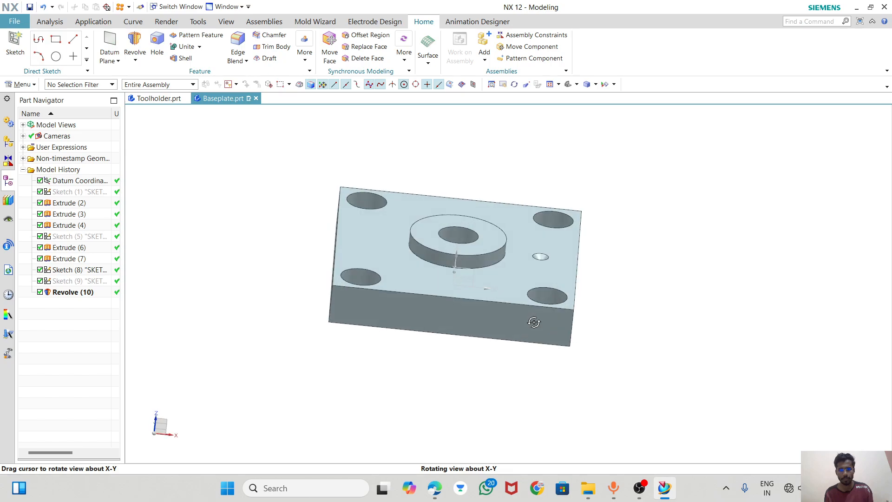
scroll(543, 249, up, 3)
middle_drag(526, 270, 511, 287)
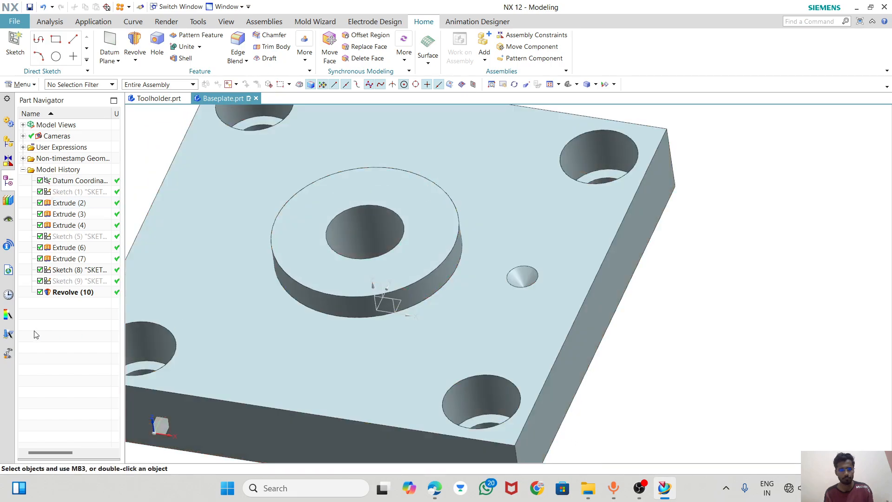
right_click(71, 282)
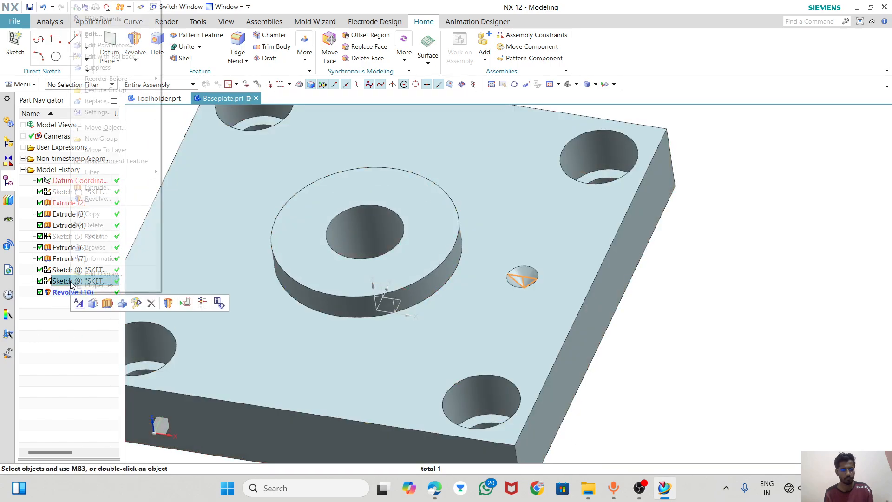
click(84, 6)
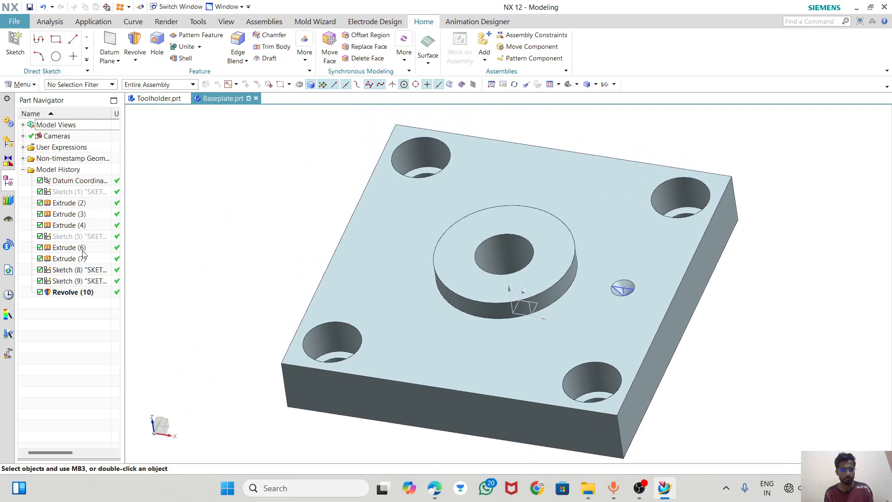
right_click(72, 293)
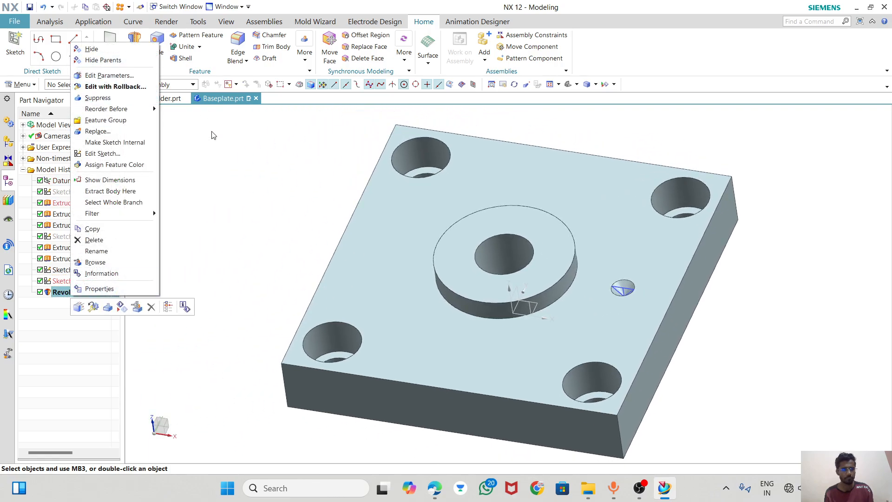
click(222, 182)
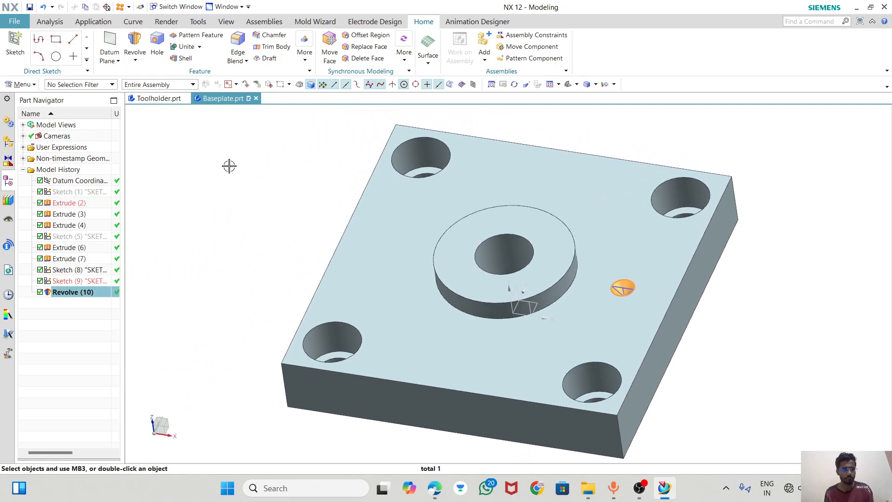
click(310, 54)
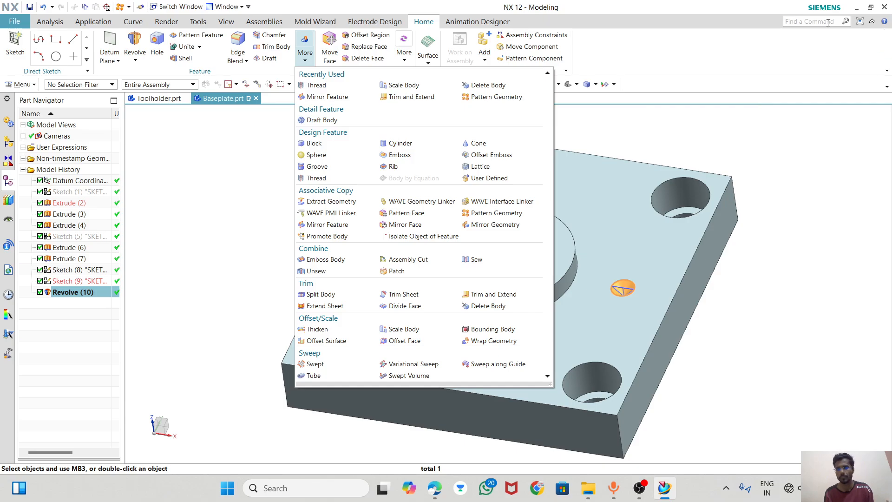
click(828, 22)
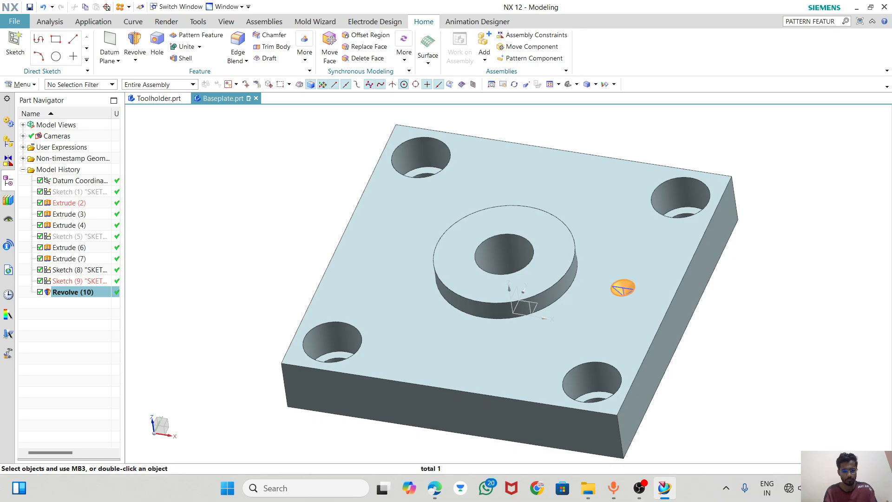
key(Return)
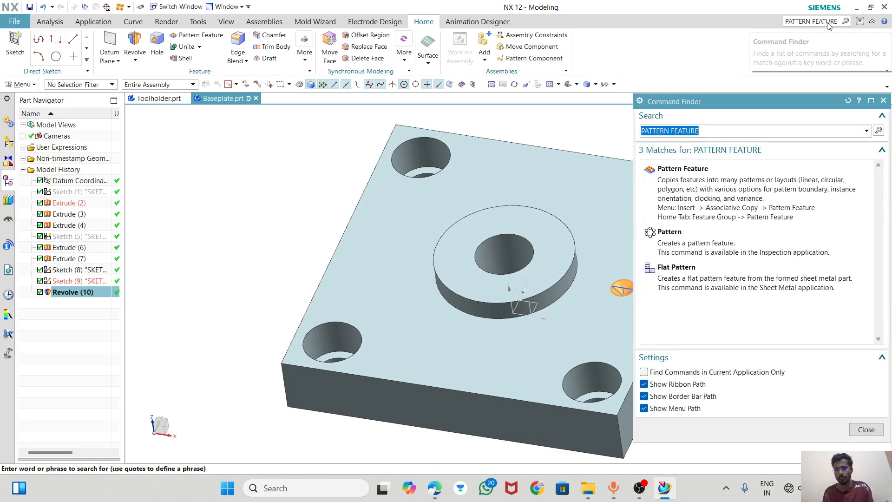
click(698, 195)
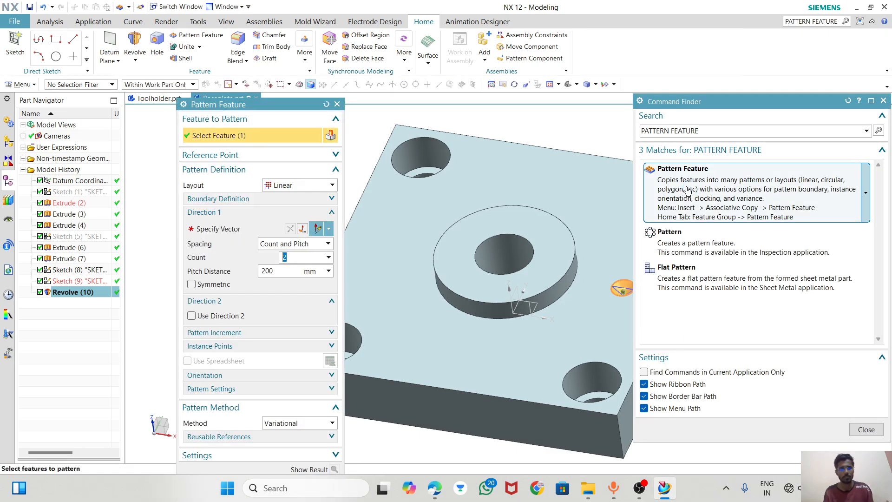
double_click(294, 258)
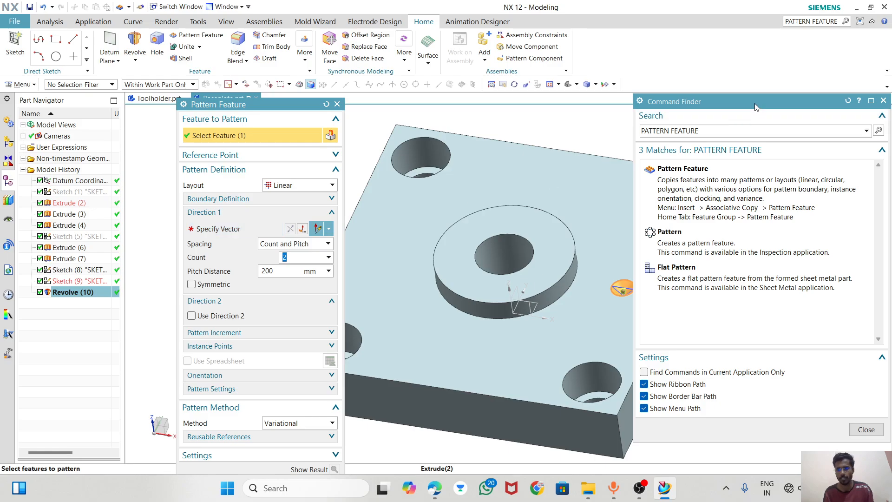
mouse_move(717, 173)
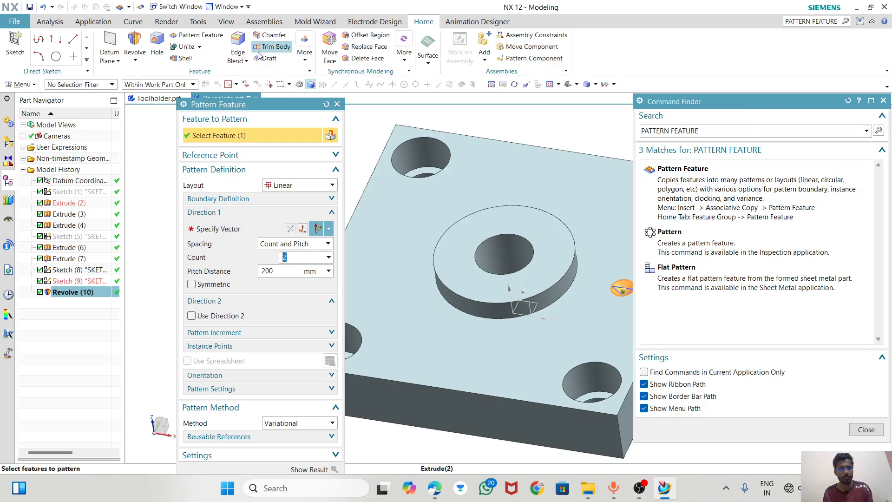
click(883, 101)
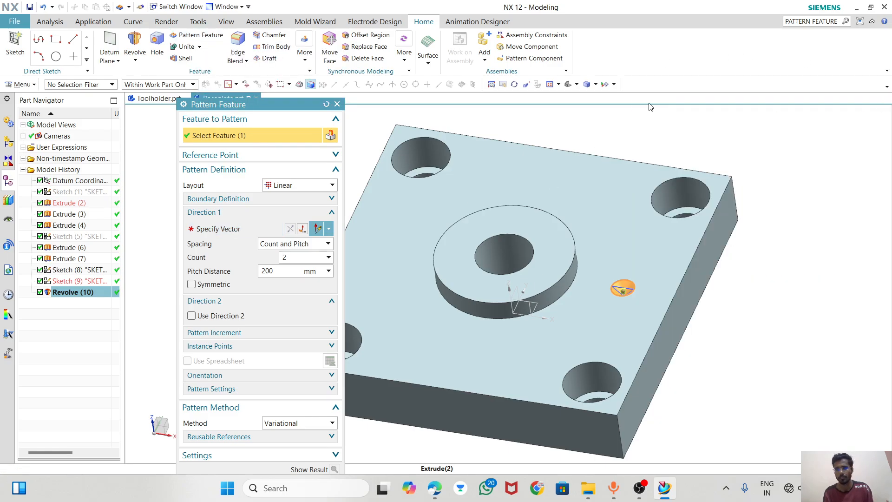
click(337, 104)
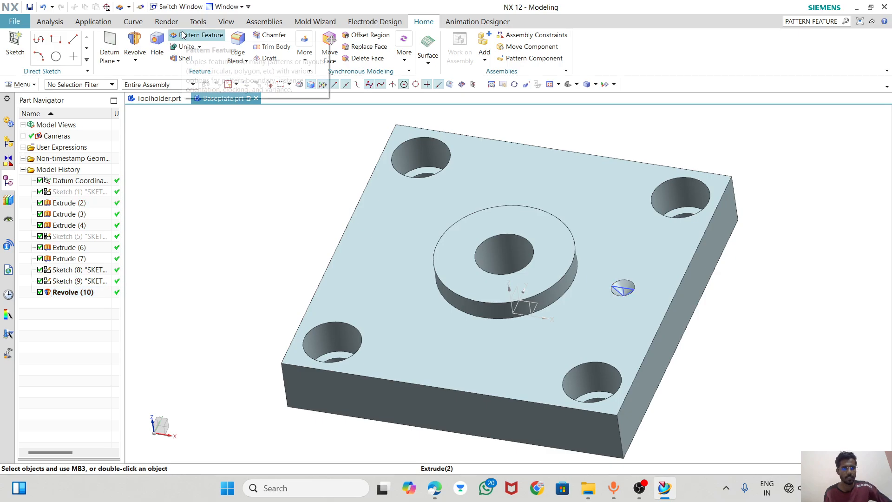
- Set up a circular Pattern Feature of the revolved conical recess, using the vertical datum axis through the boss as rotation axis
click(182, 31)
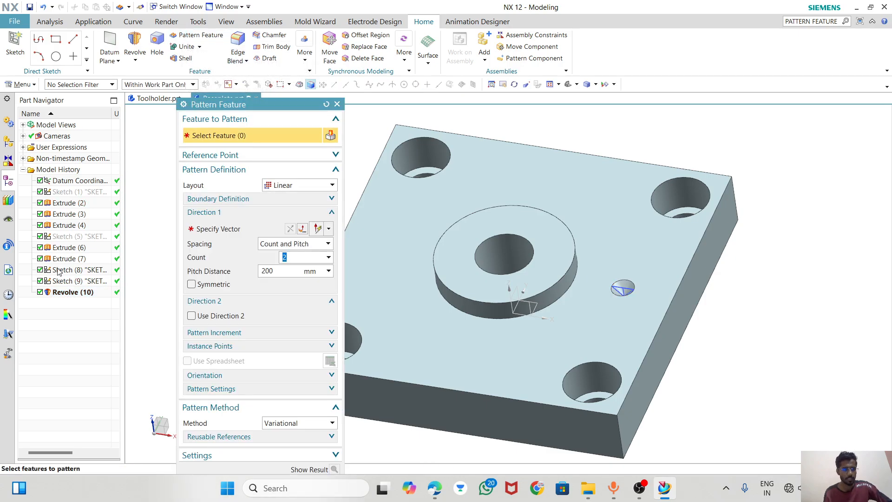
click(61, 292)
drag(253, 105, 175, 25)
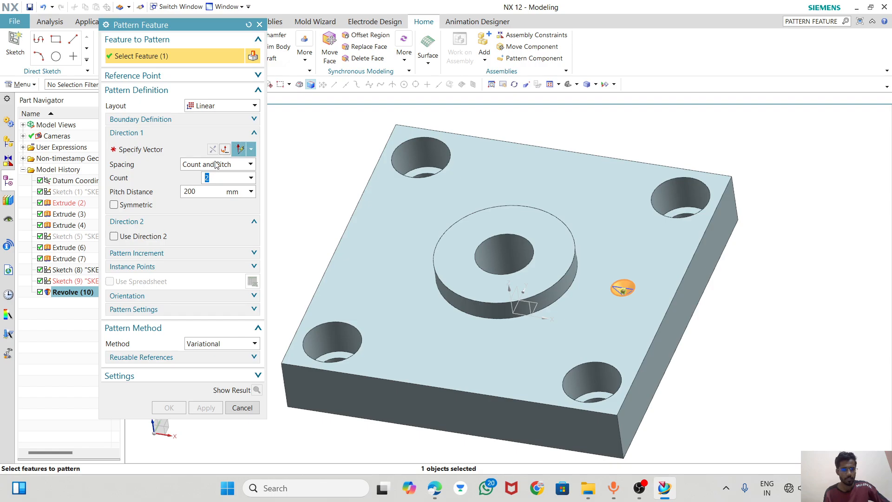
click(218, 106)
click(206, 128)
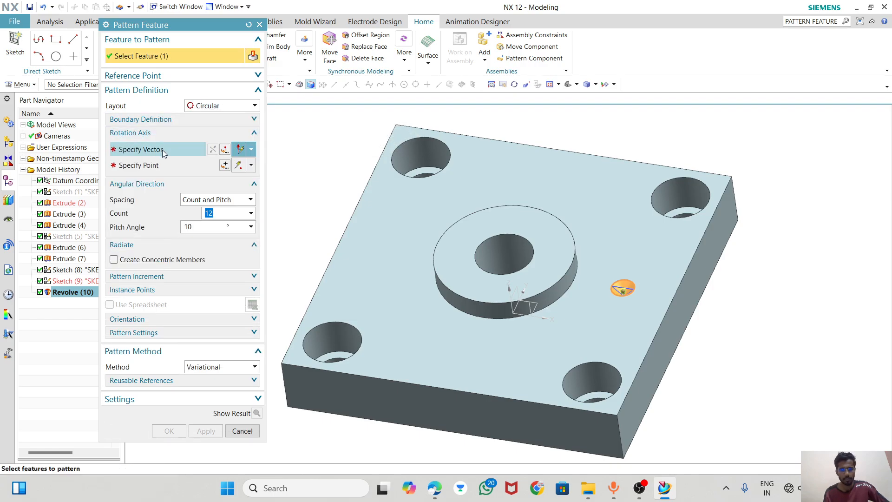
click(163, 149)
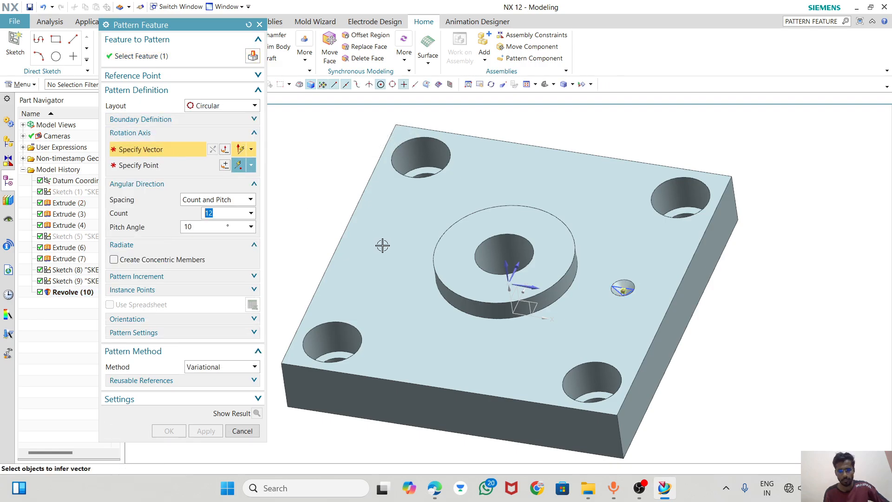
click(504, 289)
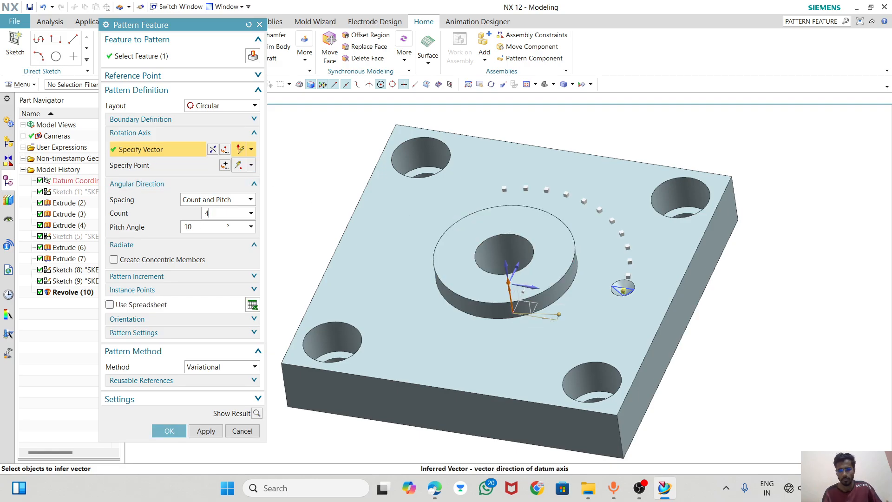
- Set the pattern to a count of 4 with a 90° pitch angle, check it against BOOK.pdf, and create it
click(207, 226)
text(90)
key(Return)
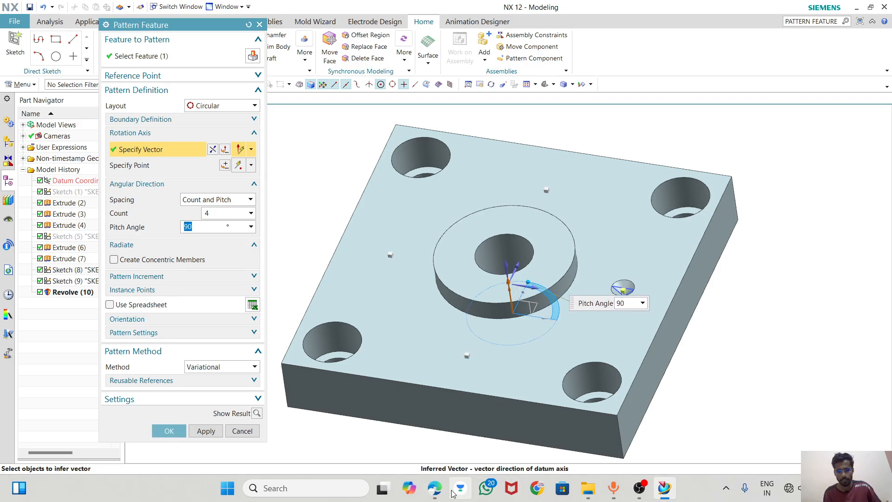
click(434, 488)
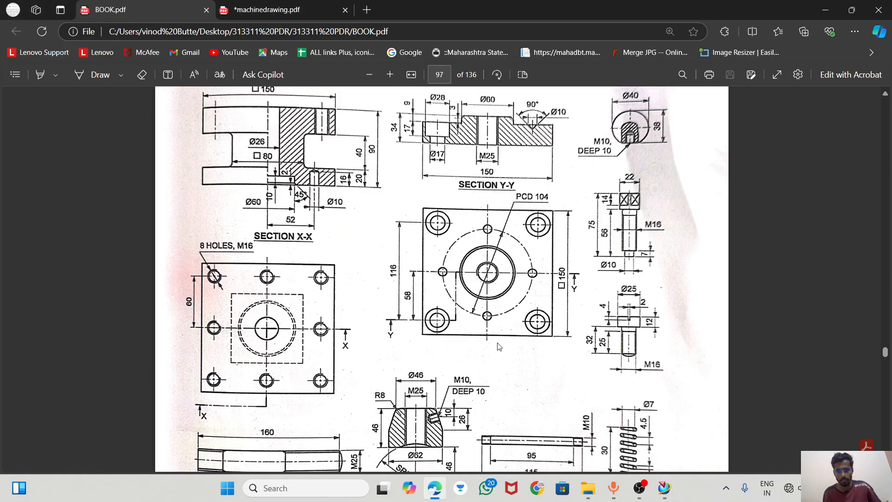
click(665, 488)
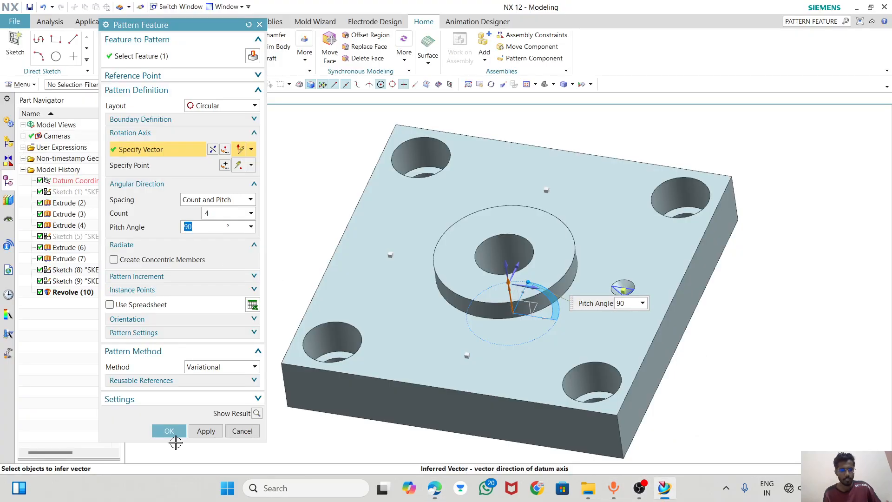
click(169, 431)
- Cut a detailed right-hand thread in the boss's bore with 27 mm major diameter, 34 mm length, 2 mm pitch and 60° angle
middle_drag(406, 304, 440, 251)
click(308, 61)
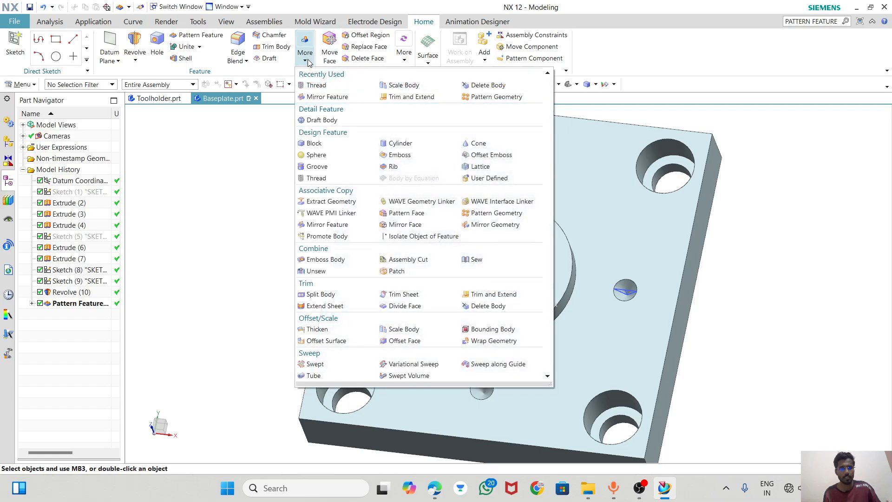
click(325, 85)
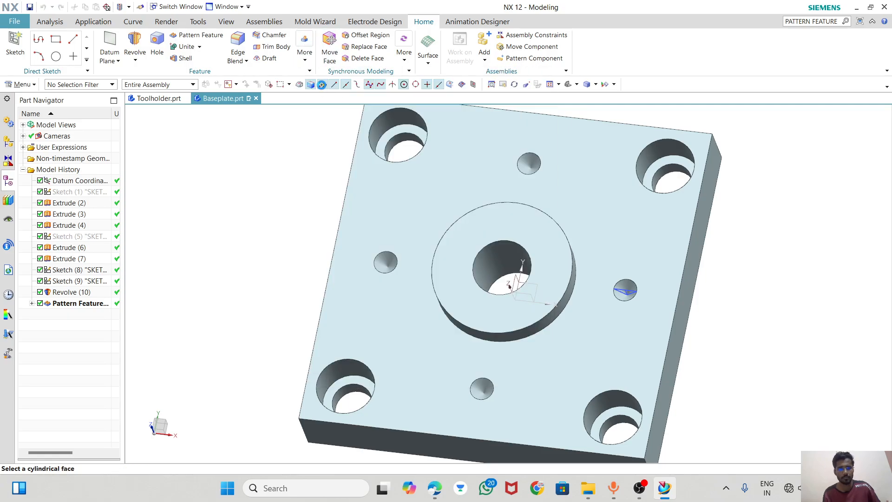
click(487, 261)
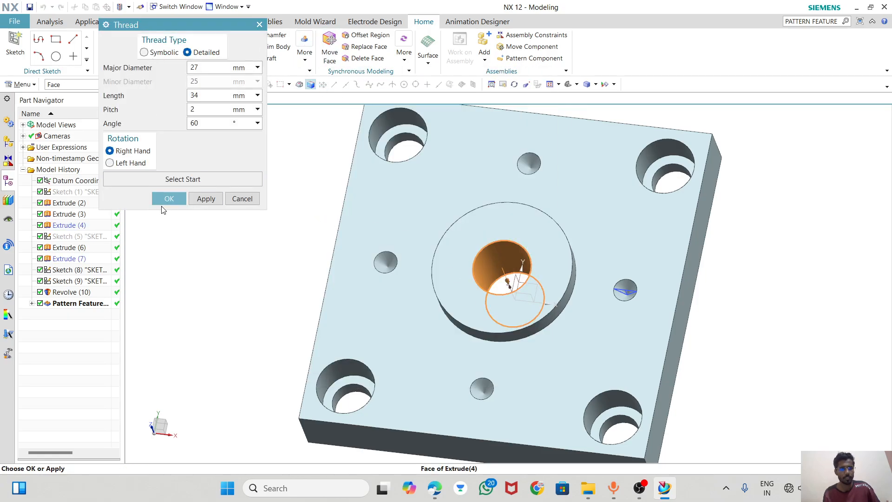
click(168, 199)
middle_drag(408, 258, 411, 236)
scroll(434, 200, down, 3)
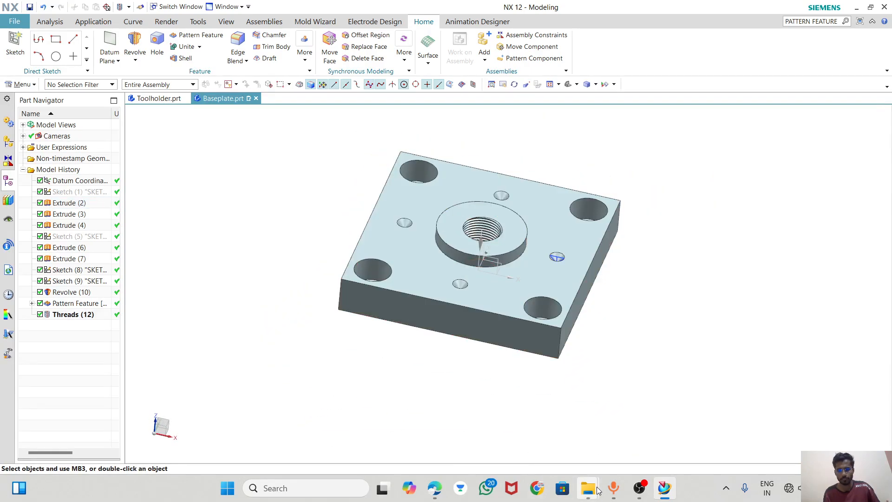
- Switch to BOOK.pdf and examine the square tool post part details on page 97
click(434, 488)
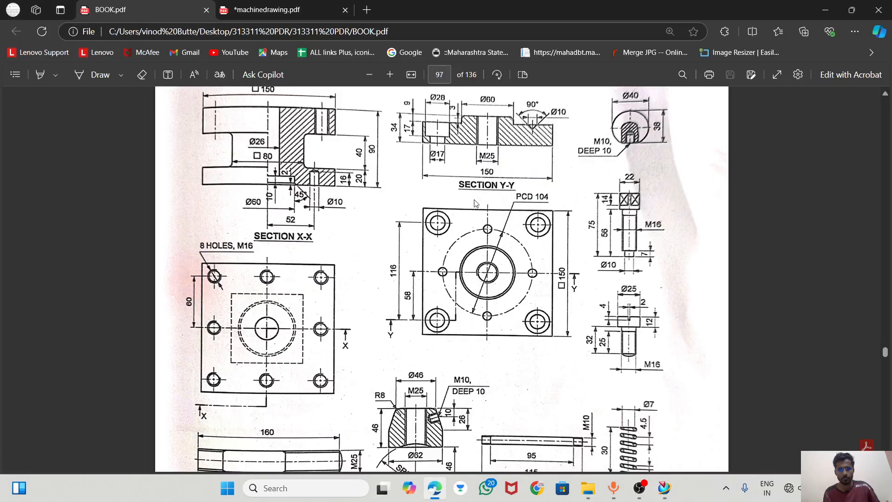
scroll(493, 156, down, 3)
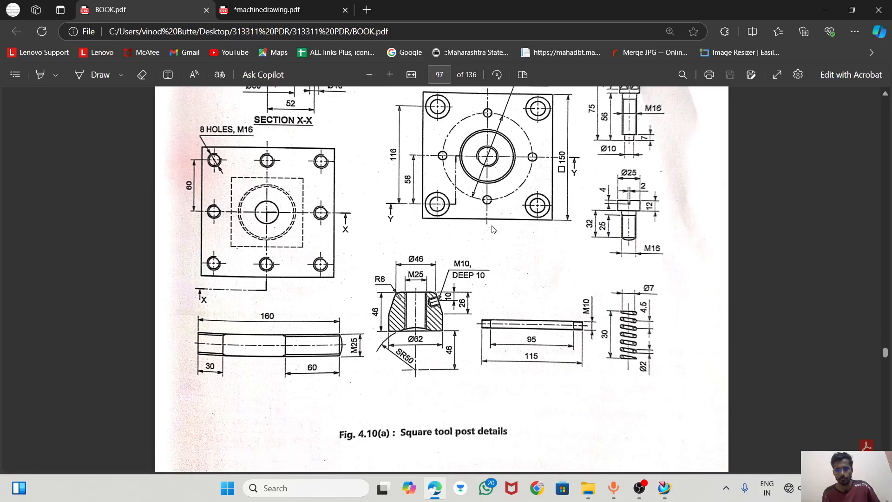
scroll(493, 251, up, 1)
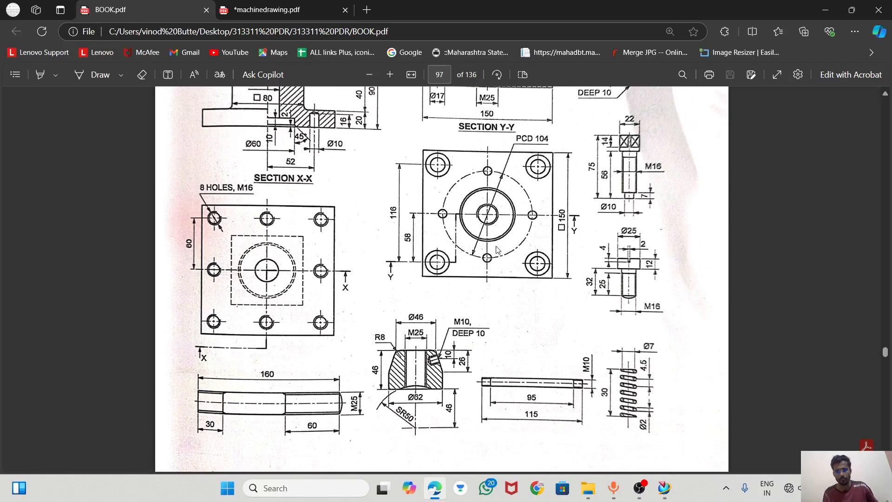
- Examine the square tool post part drawings in BOOK.pdf, and the base plate, stud and parts list on page 309 of machinedrawing.pdf
scroll(493, 293, up, 2)
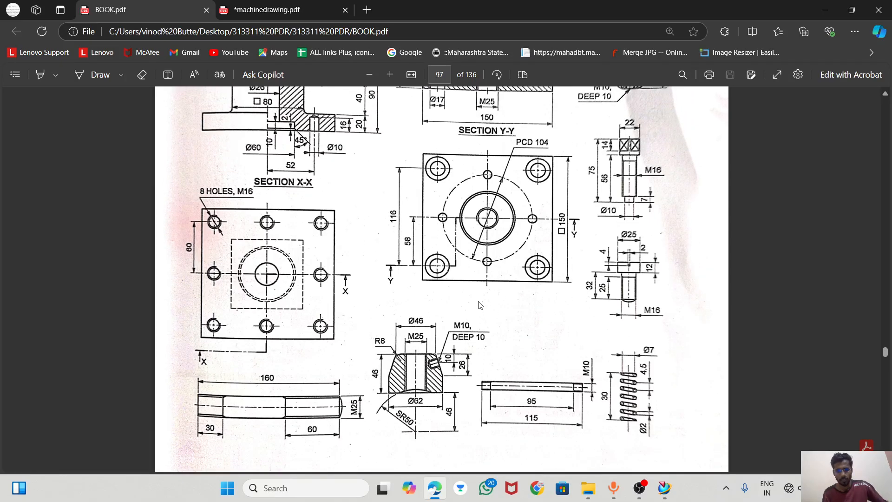
scroll(464, 335, down, 5)
scroll(462, 356, down, 4)
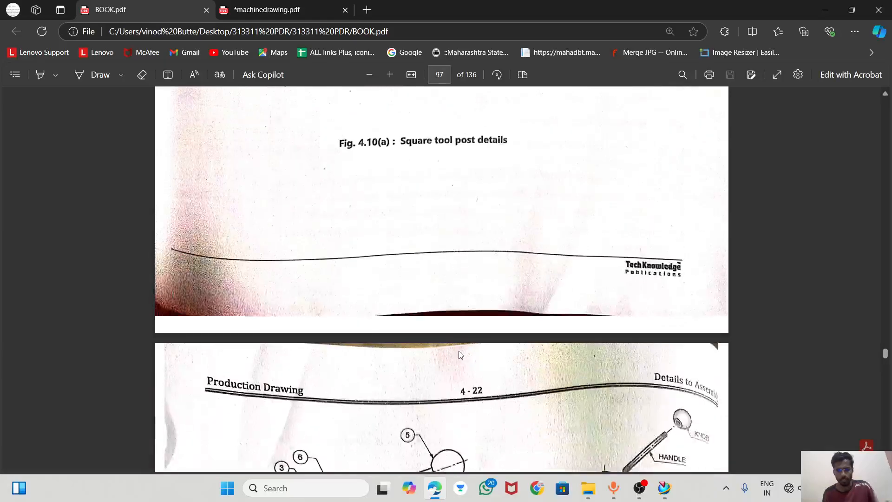
scroll(463, 356, up, 6)
click(267, 9)
scroll(450, 322, down, 3)
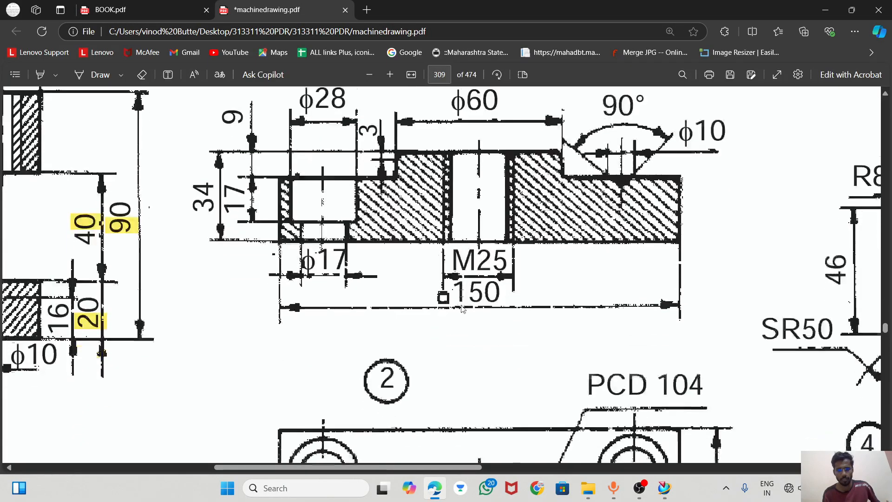
ctrl+scroll(468, 301, down, 3)
scroll(483, 297, down, 8)
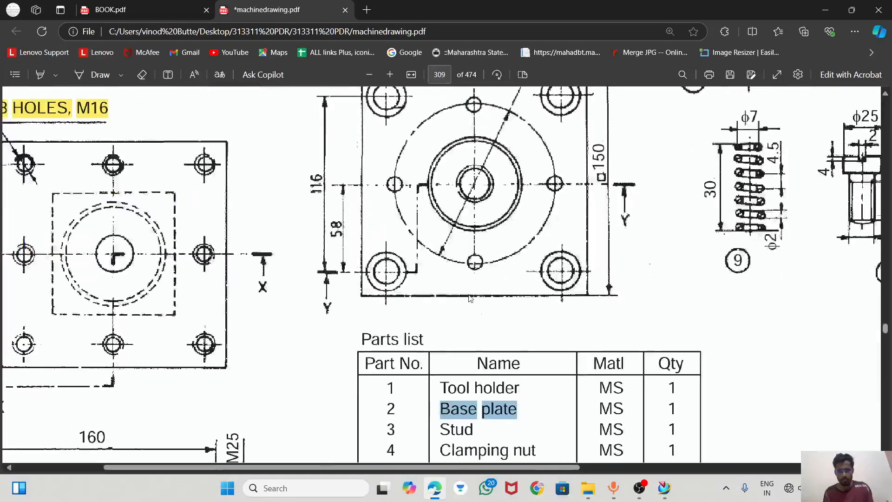
ctrl+scroll(496, 291, down, 3)
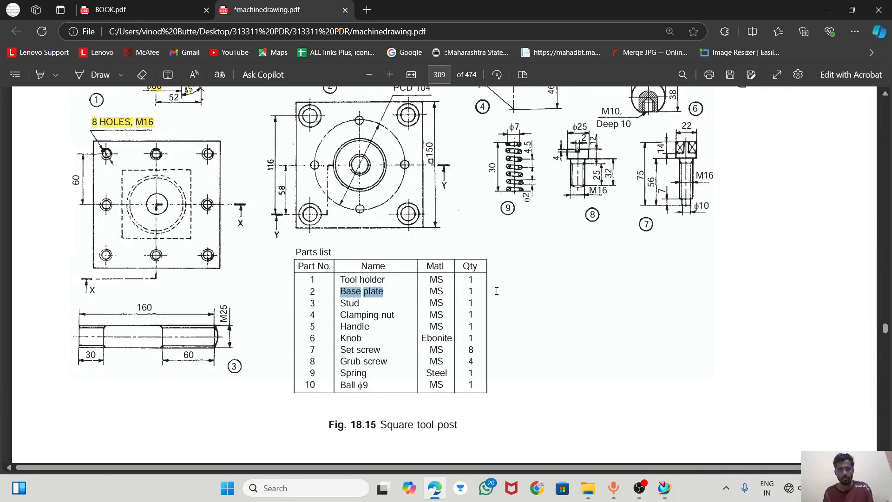
scroll(497, 291, up, 3)
scroll(497, 291, down, 3)
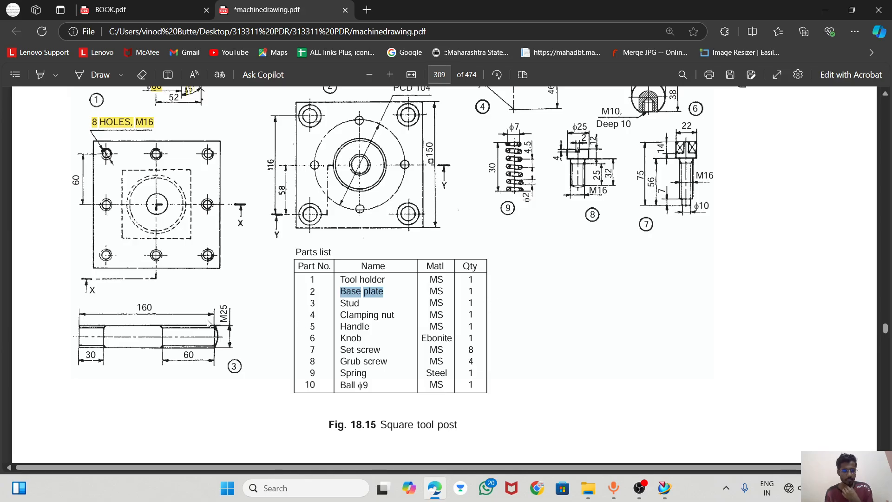
- Switch to NX, save Baseplate.prt, and review the finished tool holder model in Toolholder.prt
click(664, 488)
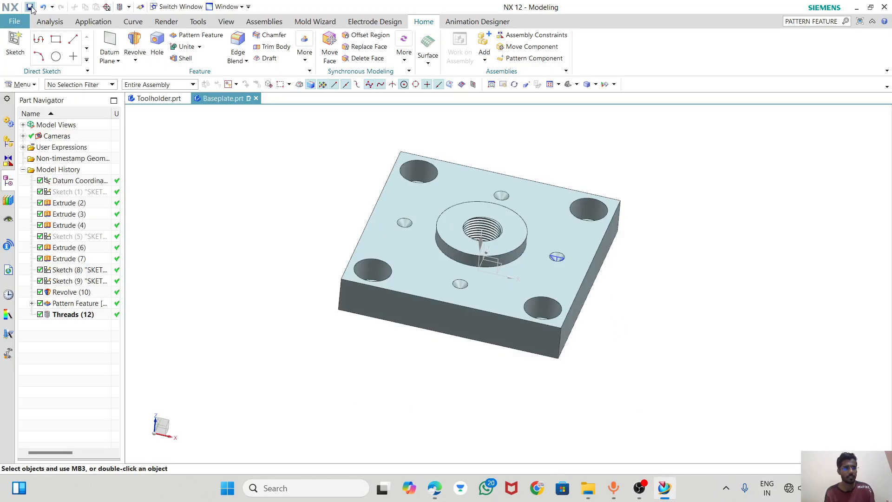
click(30, 6)
click(156, 98)
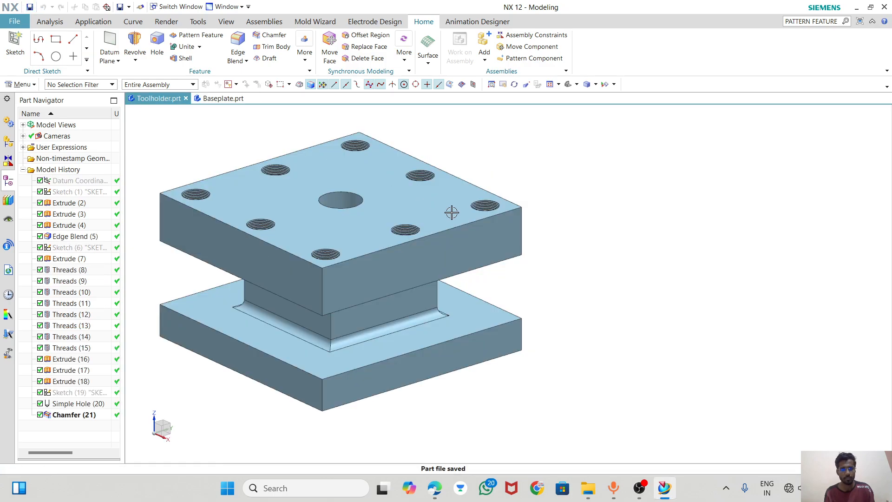
scroll(427, 218, up, 4)
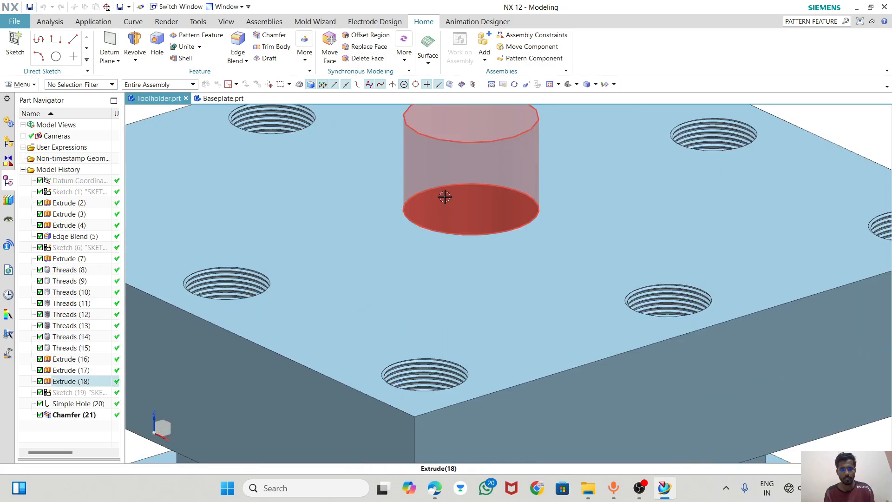
scroll(489, 226, down, 2)
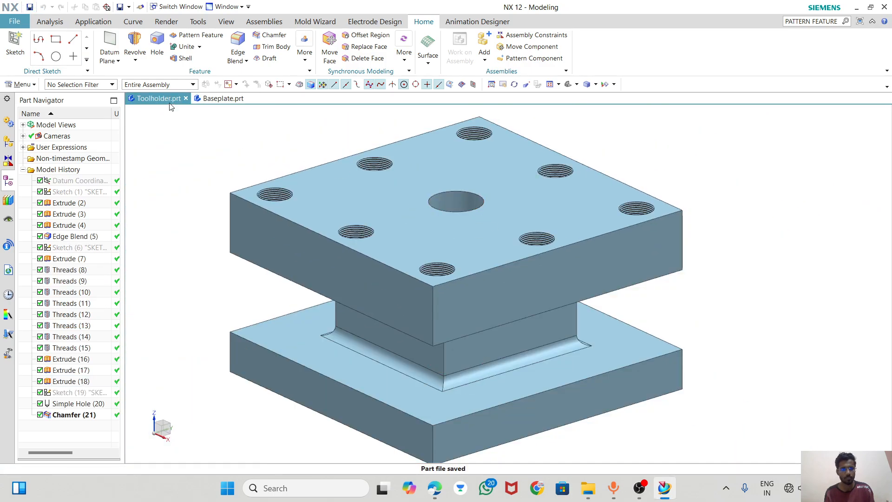
- Return to Baseplate.prt, inspect the threaded boss and revolved conical recess up close, and save the part
click(222, 98)
middle_drag(492, 230, 488, 211)
scroll(564, 241, up, 4)
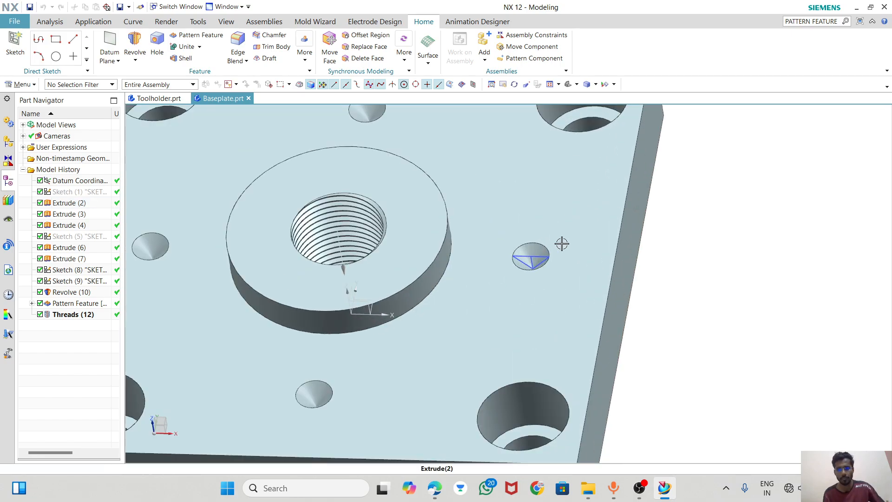
scroll(529, 261, up, 6)
key(ctrl+s)
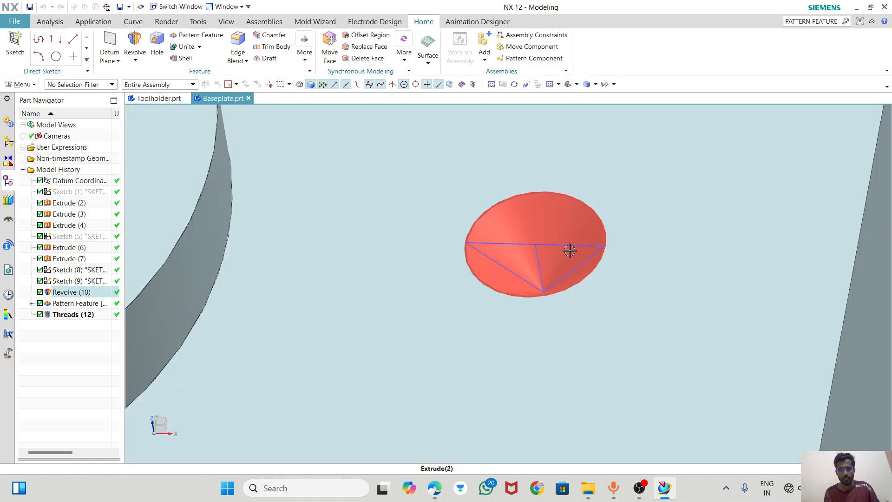
- Review the whole base plate with its counterbored holes and four conical recesses, and save the part again
scroll(532, 253, down, 5)
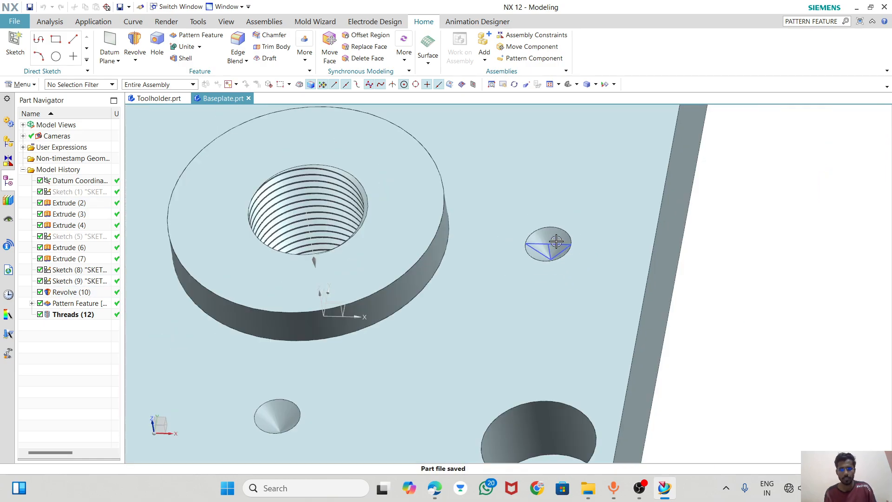
scroll(580, 256, down, 5)
mouse_move(454, 266)
middle_down()
mouse_move(470, 295)
mouse_move(470, 216)
mouse_move(478, 225)
mouse_move(469, 266)
middle_up()
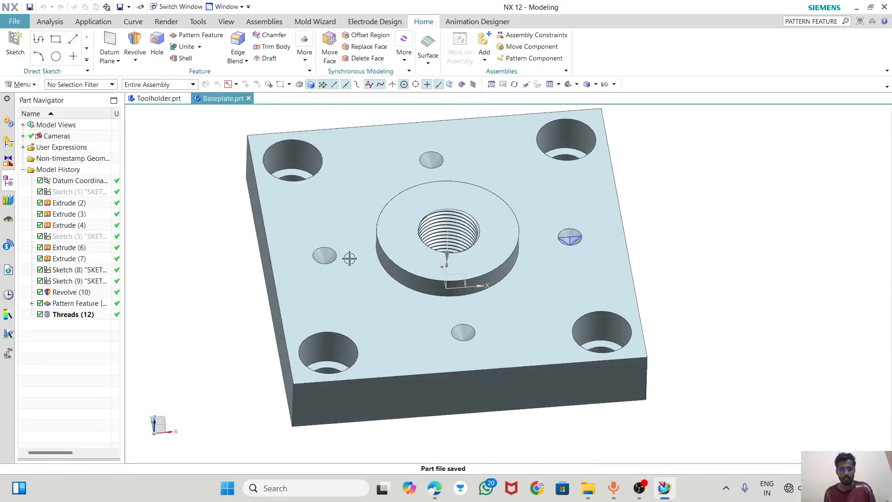
scroll(321, 256, up, 5)
scroll(321, 256, down, 5)
key(ctrl+s)
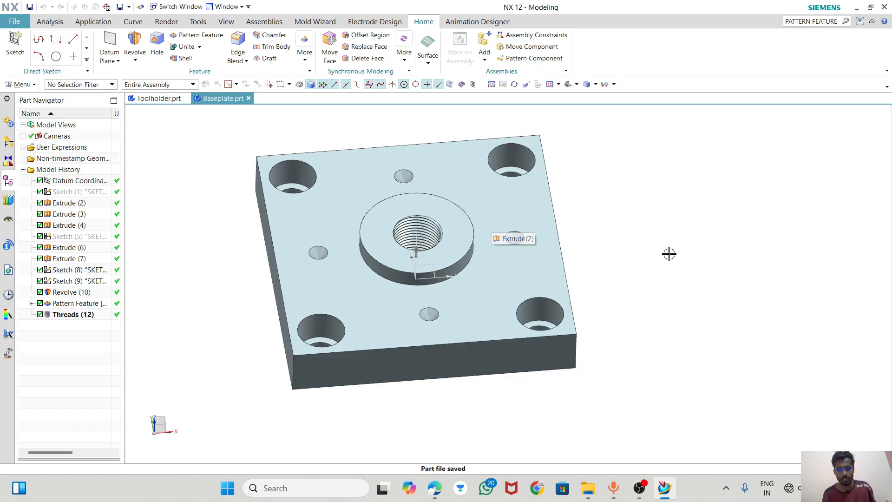
- Check the OBS recording window, return to Baseplate.prt in NX, and save it once more
middle_drag(487, 323, 478, 279)
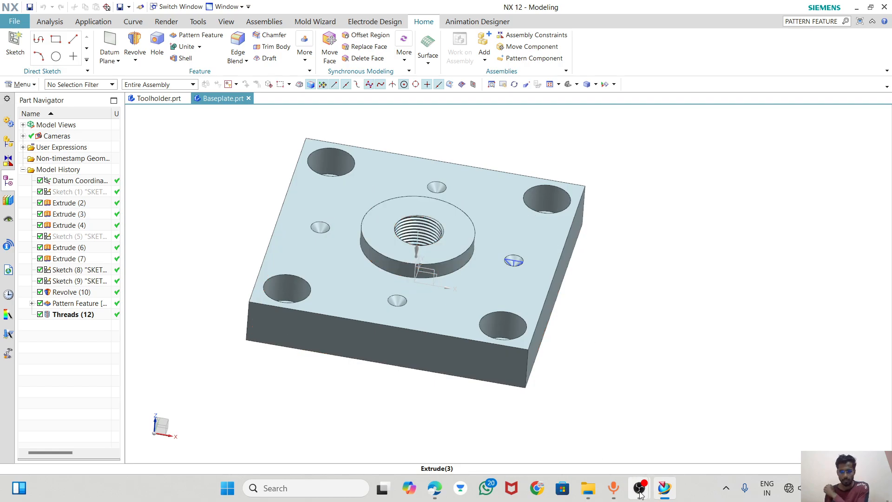
mouse_move(636, 492)
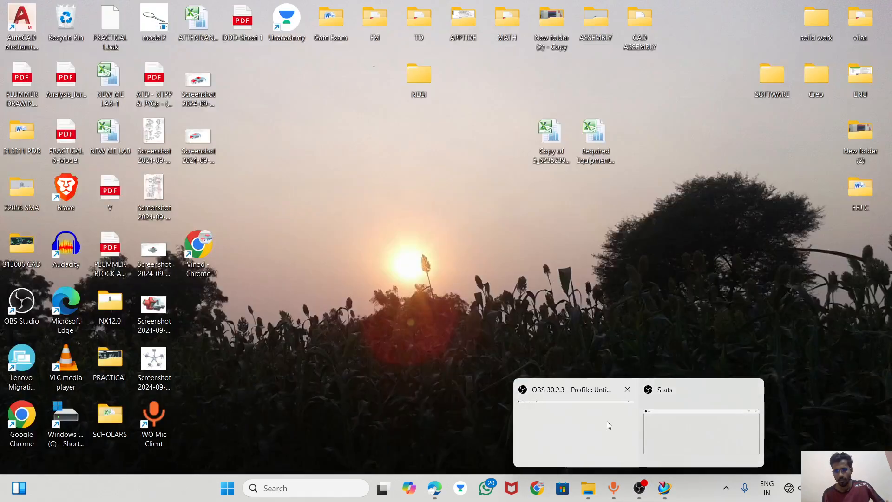
click(607, 421)
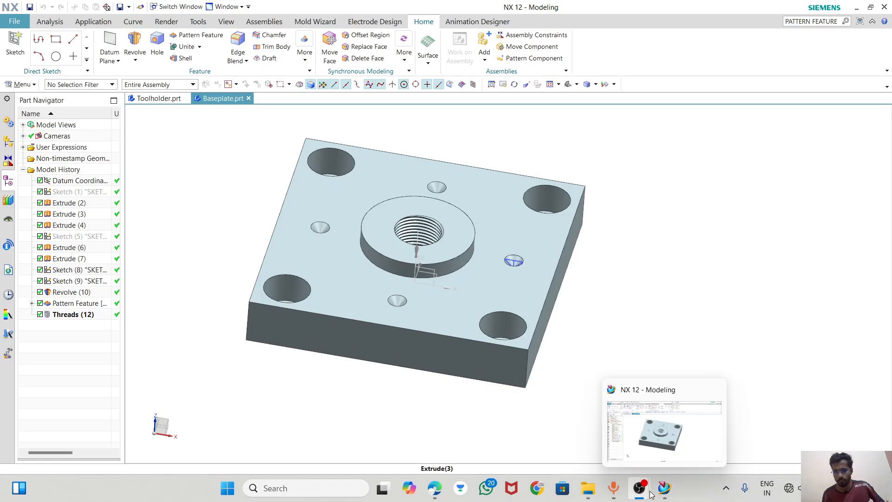
click(664, 487)
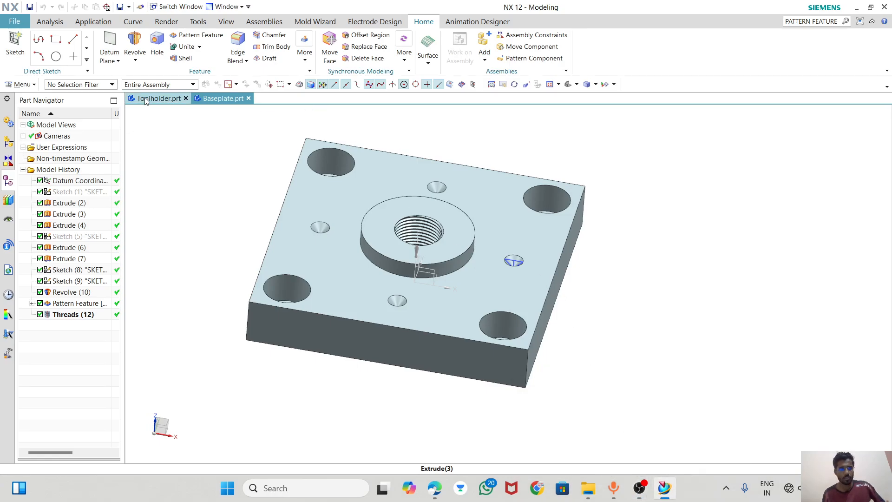
click(30, 8)
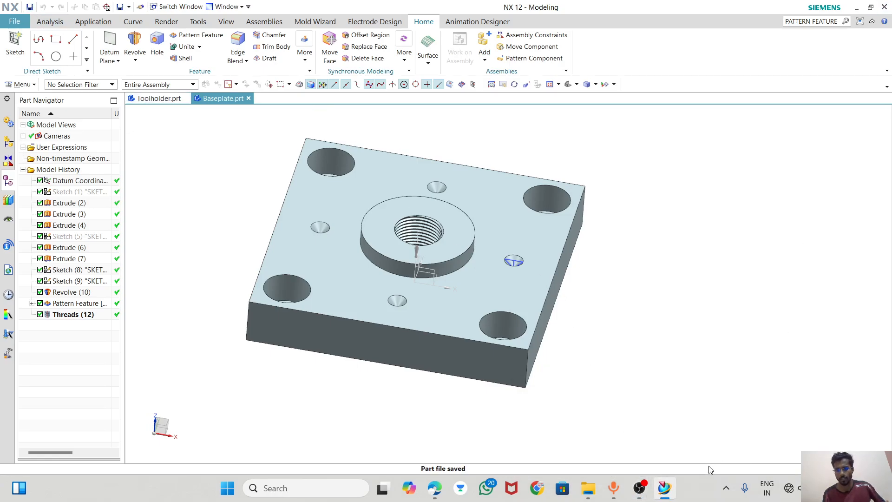